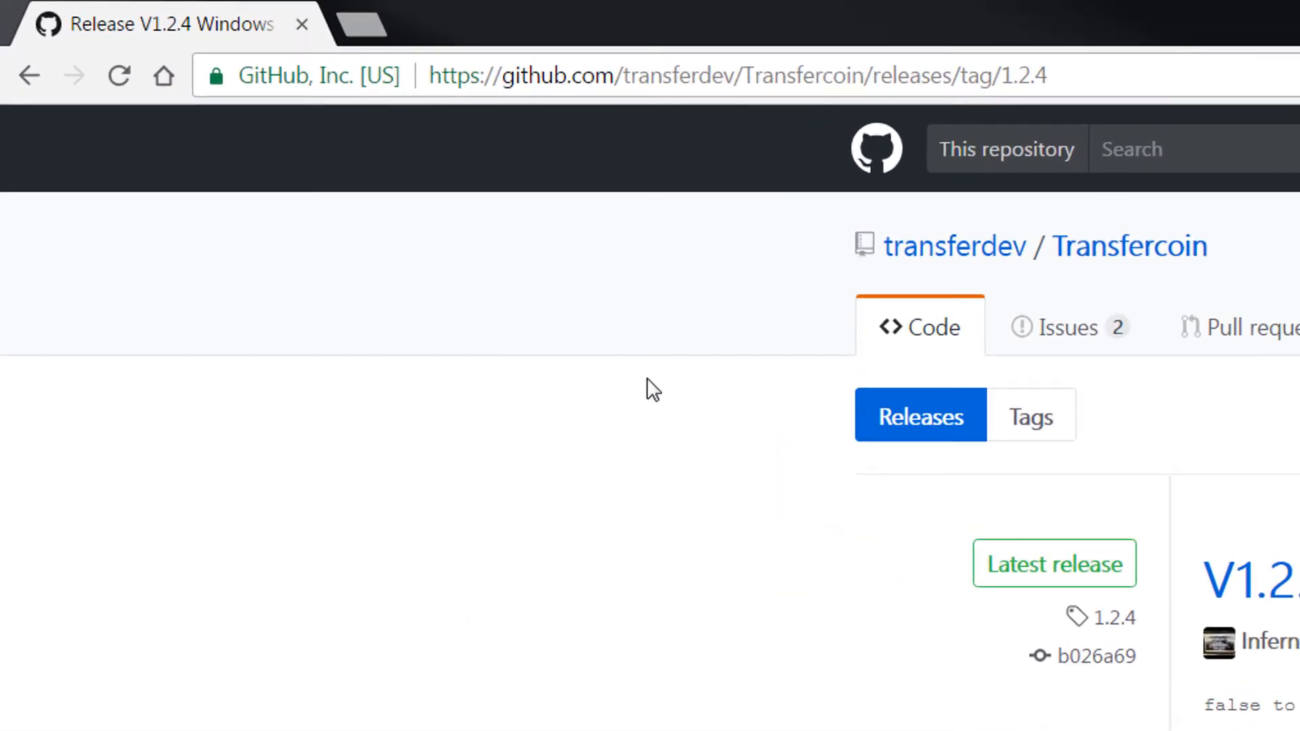
Launch the transfer-qt wallet from the desktop, allowing it to run past the security warning
left_click_drag(1050, 73, 415, 68)
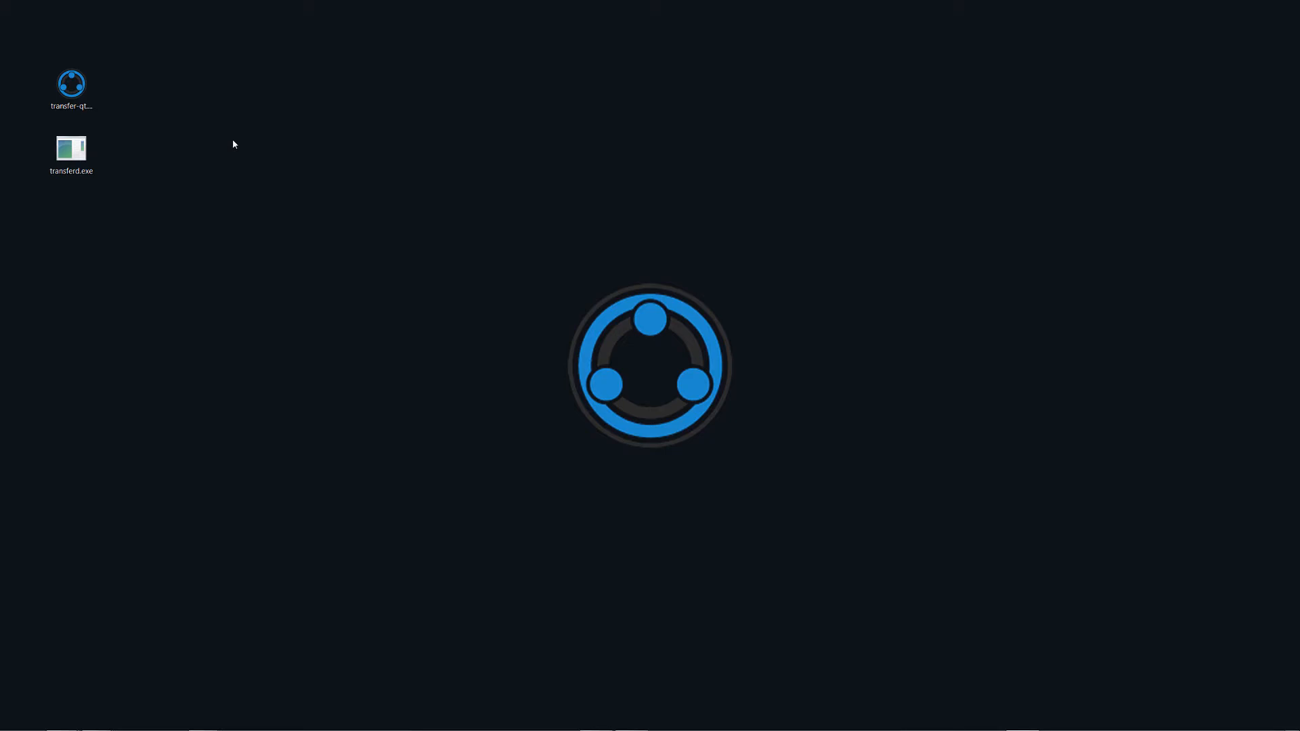
double_click(71, 84)
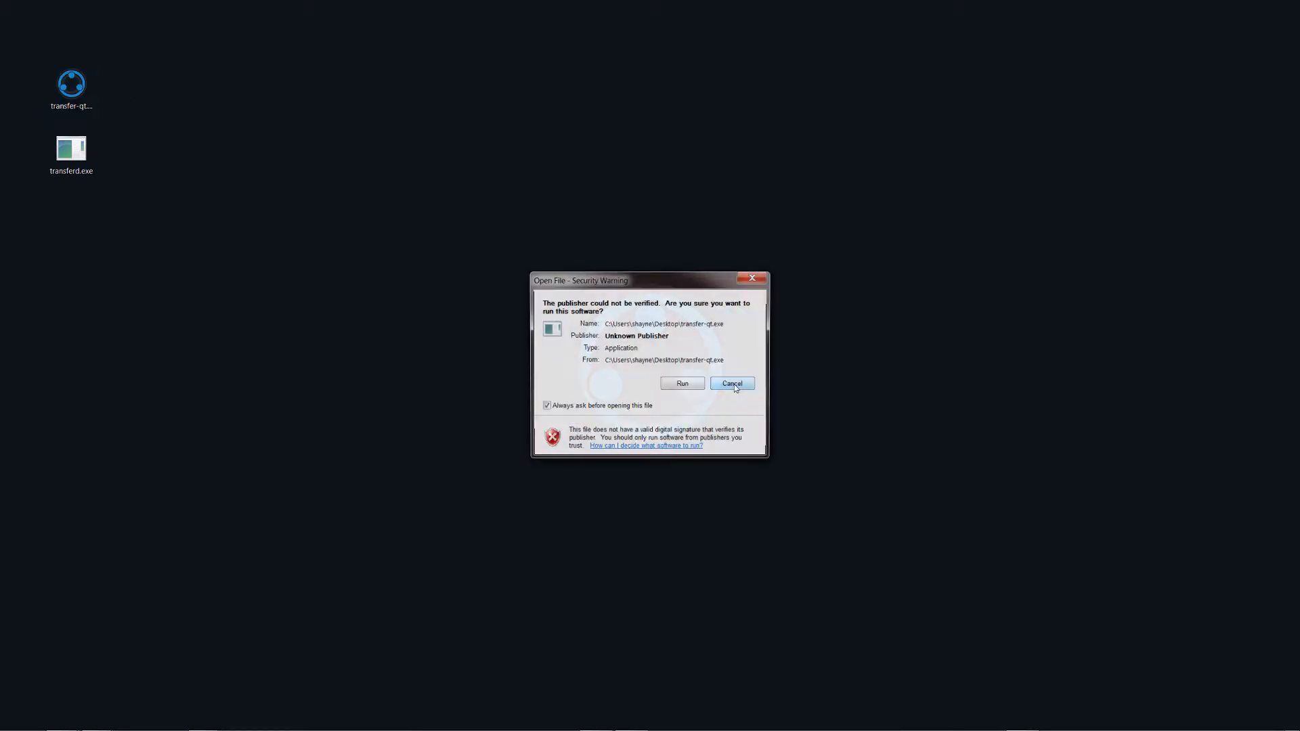
left_click(684, 384)
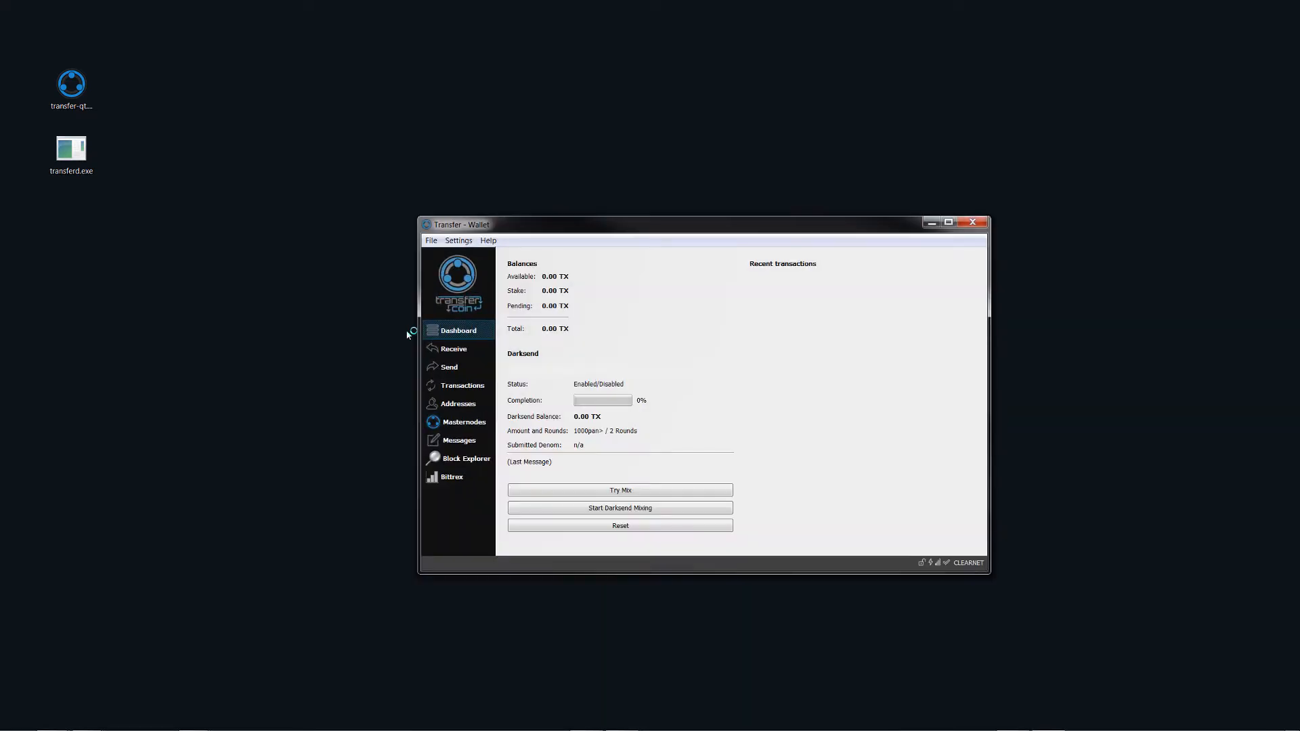
Place the wallet beside the Transfer AppData data folder and examine the folder's files and blockchain data
left_click_drag(647, 224, 844, 153)
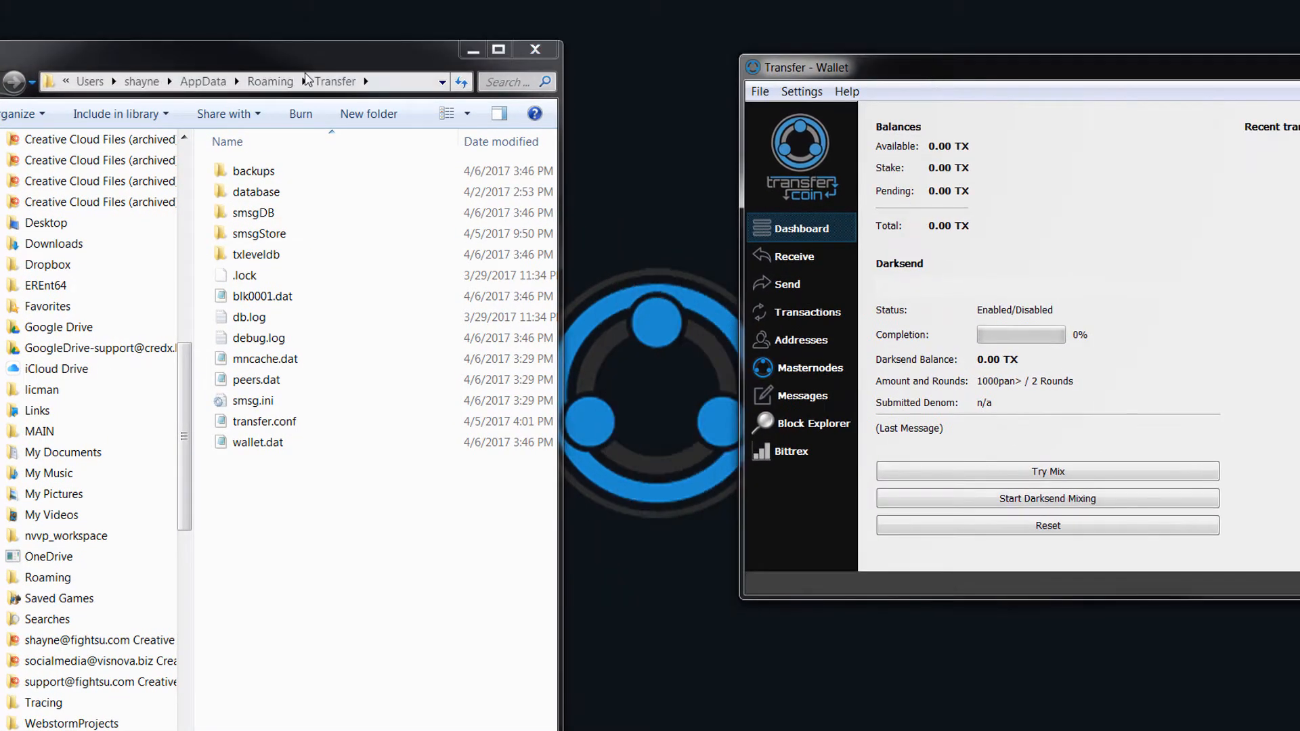
left_click_drag(315, 50, 457, 65)
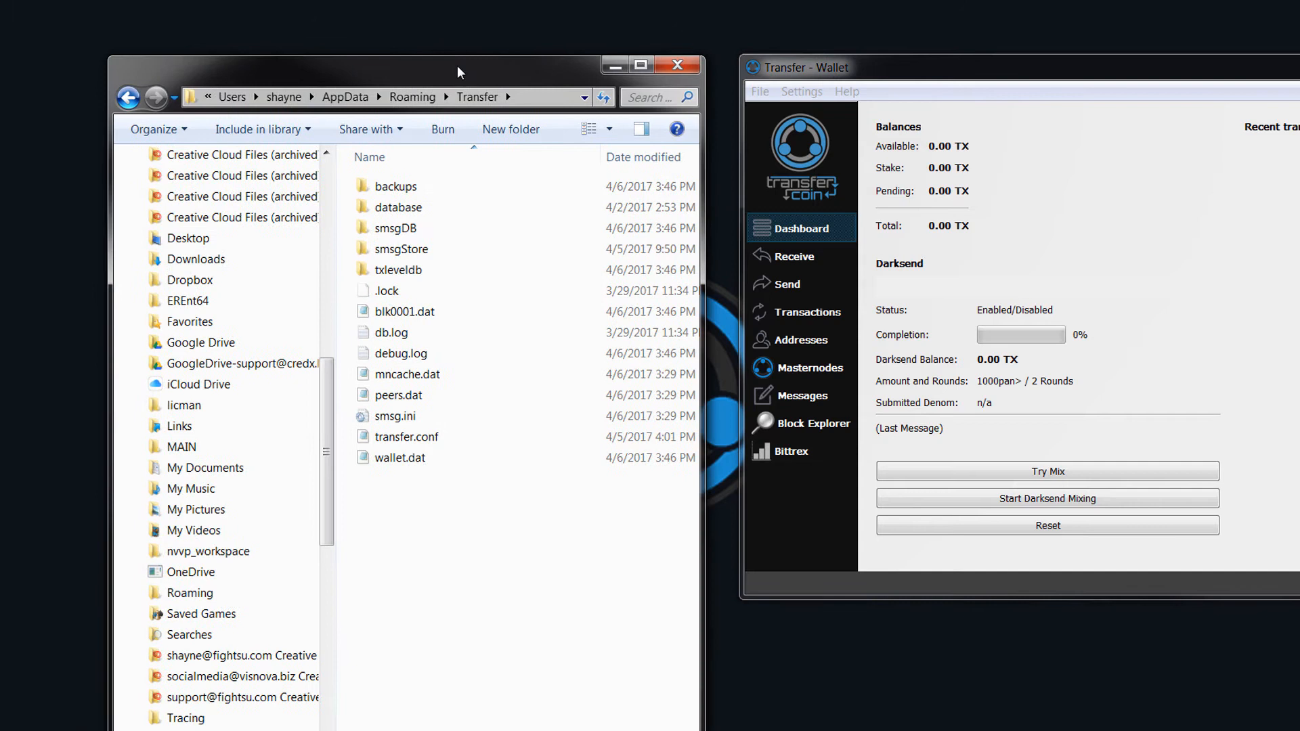
left_click(535, 99)
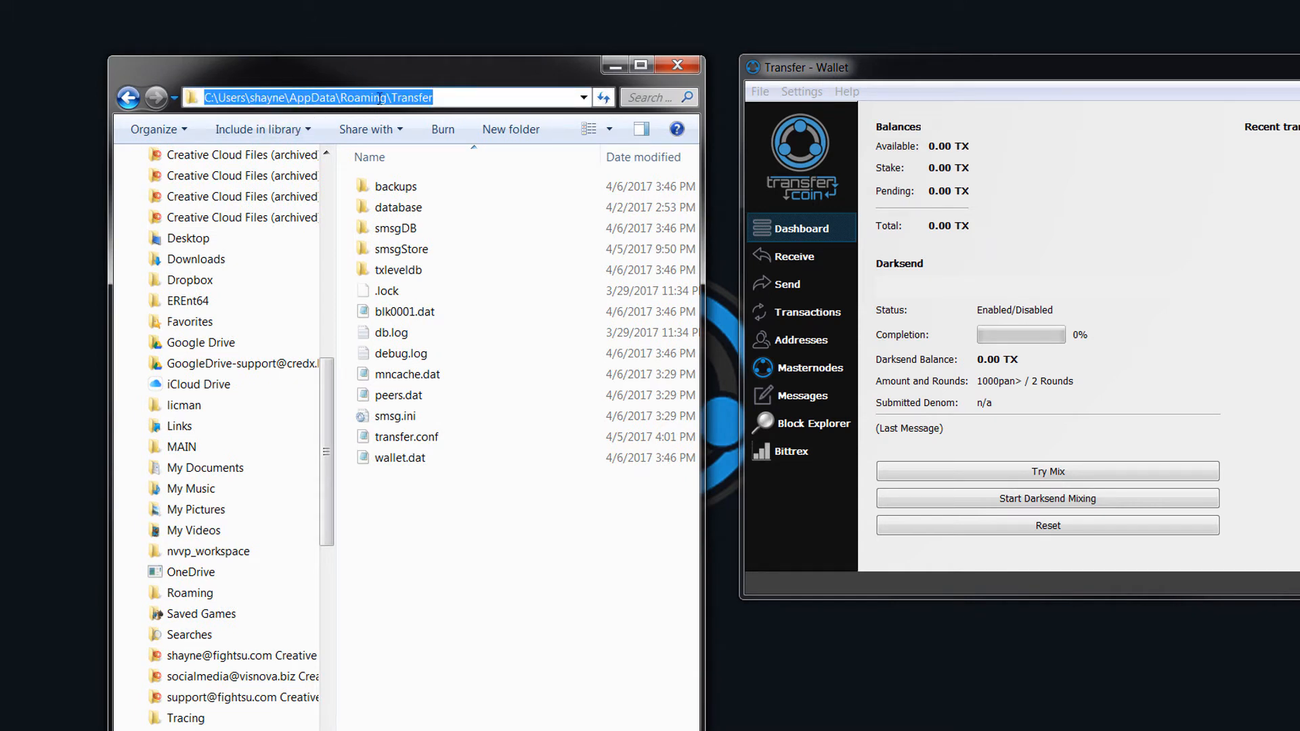
mouse_move(426, 76)
left_mouse_down()
mouse_move(469, 71)
mouse_move(444, 71)
left_mouse_up()
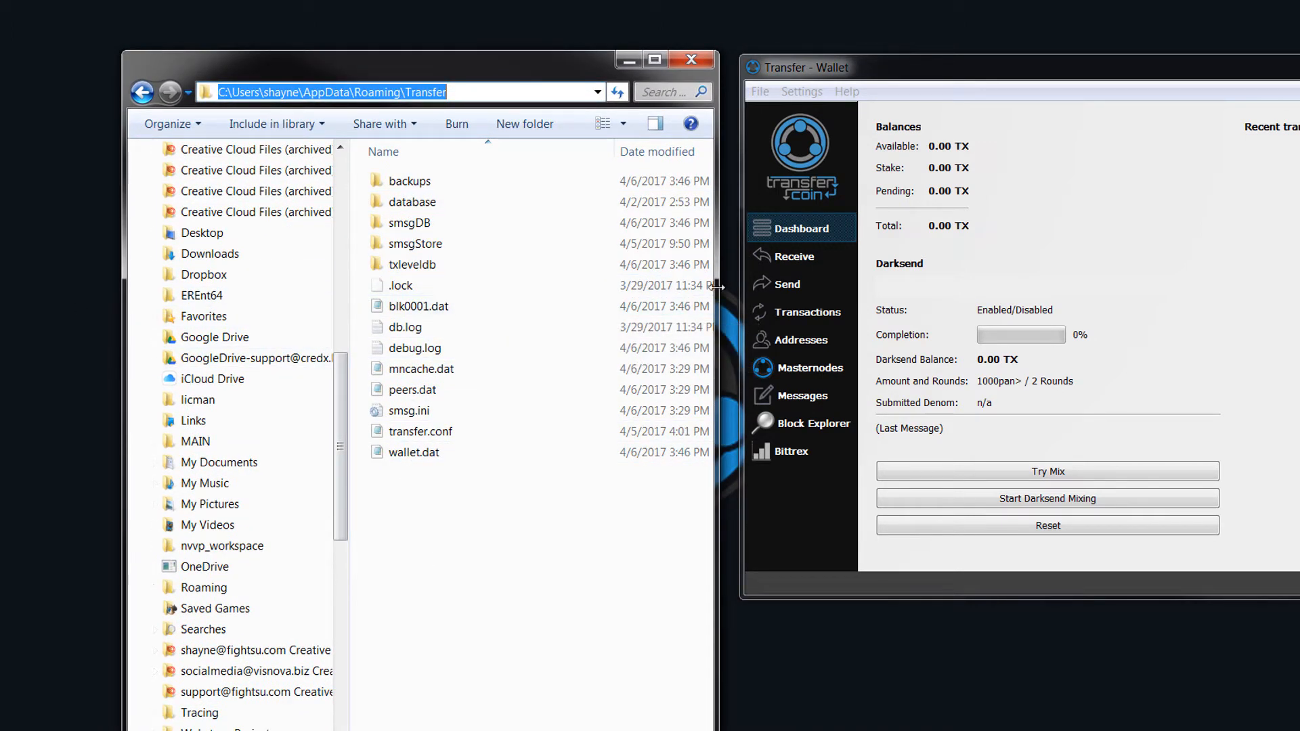
left_click_drag(718, 291, 1021, 291)
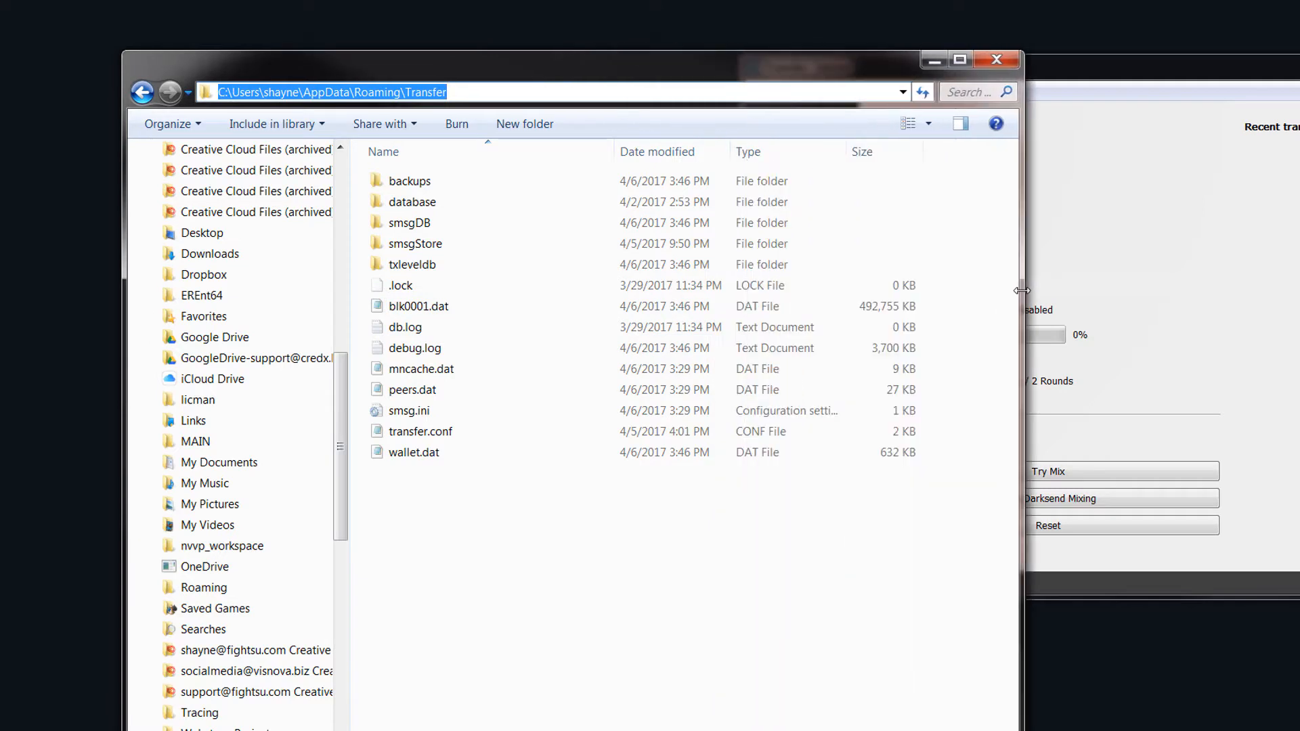
left_click(399, 312)
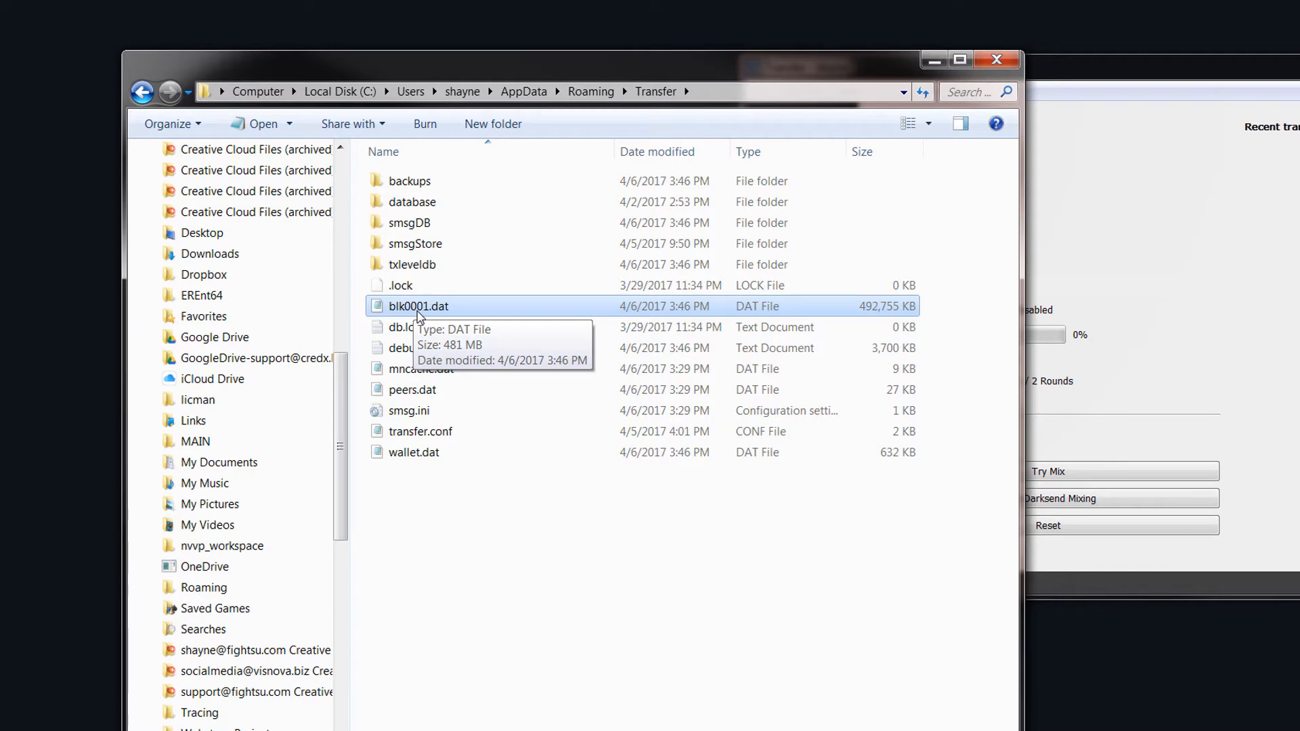
left_click(410, 267)
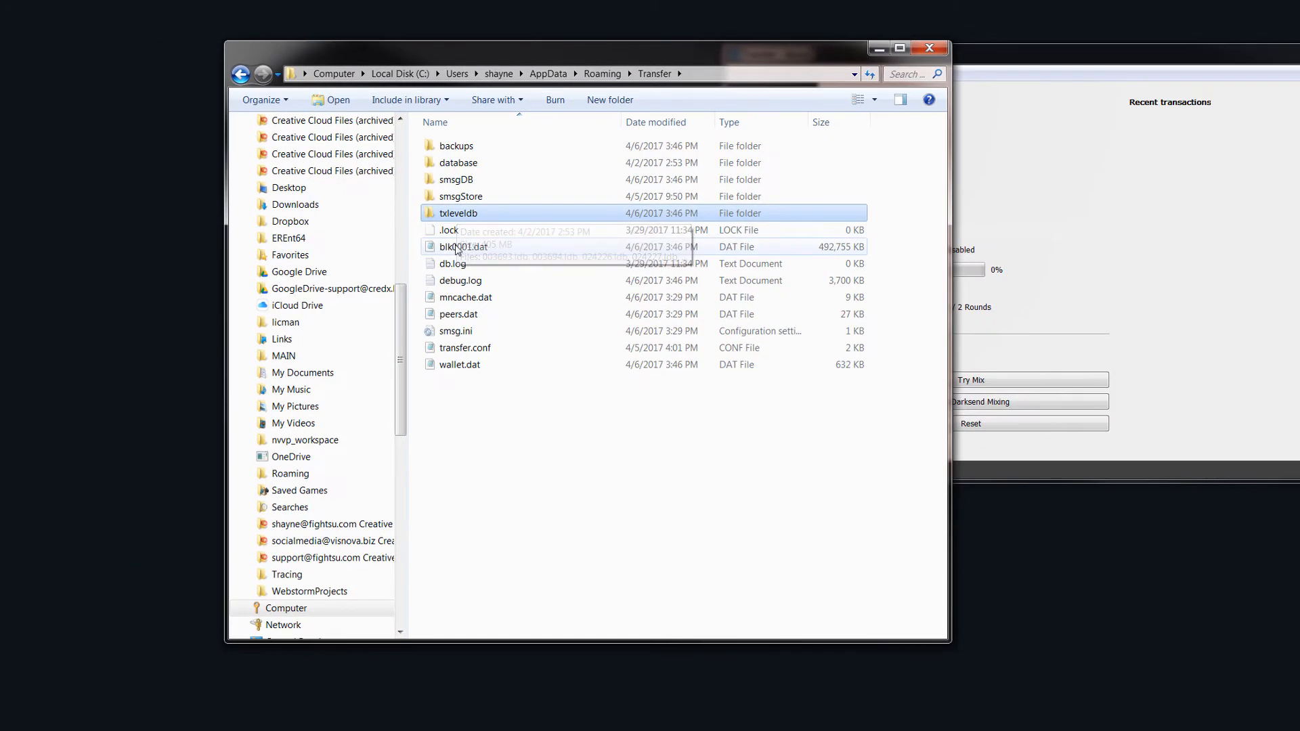
left_click(412, 299)
left_click(454, 216)
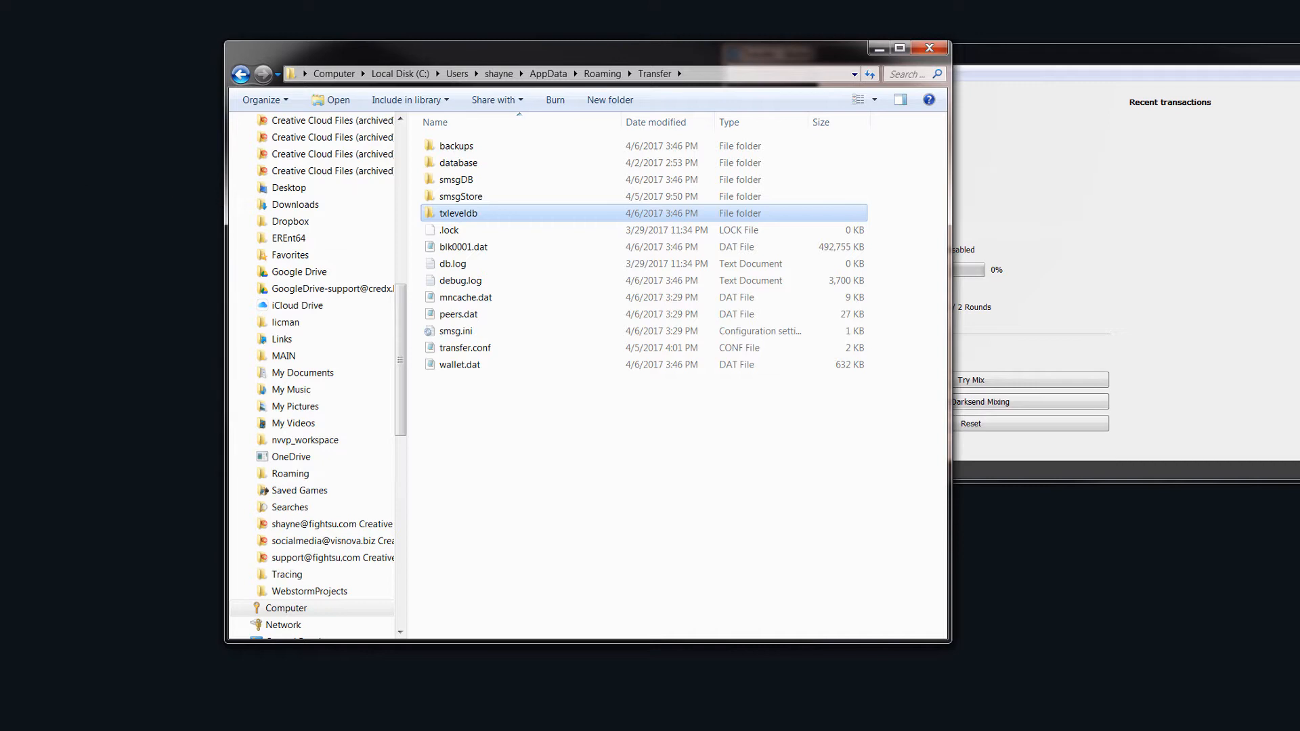
Bring up the folder holding the downloaded txleveldb and blk0001.dat beside the data folder, and close the wallet
left_click_drag(0, 65, 256, 66)
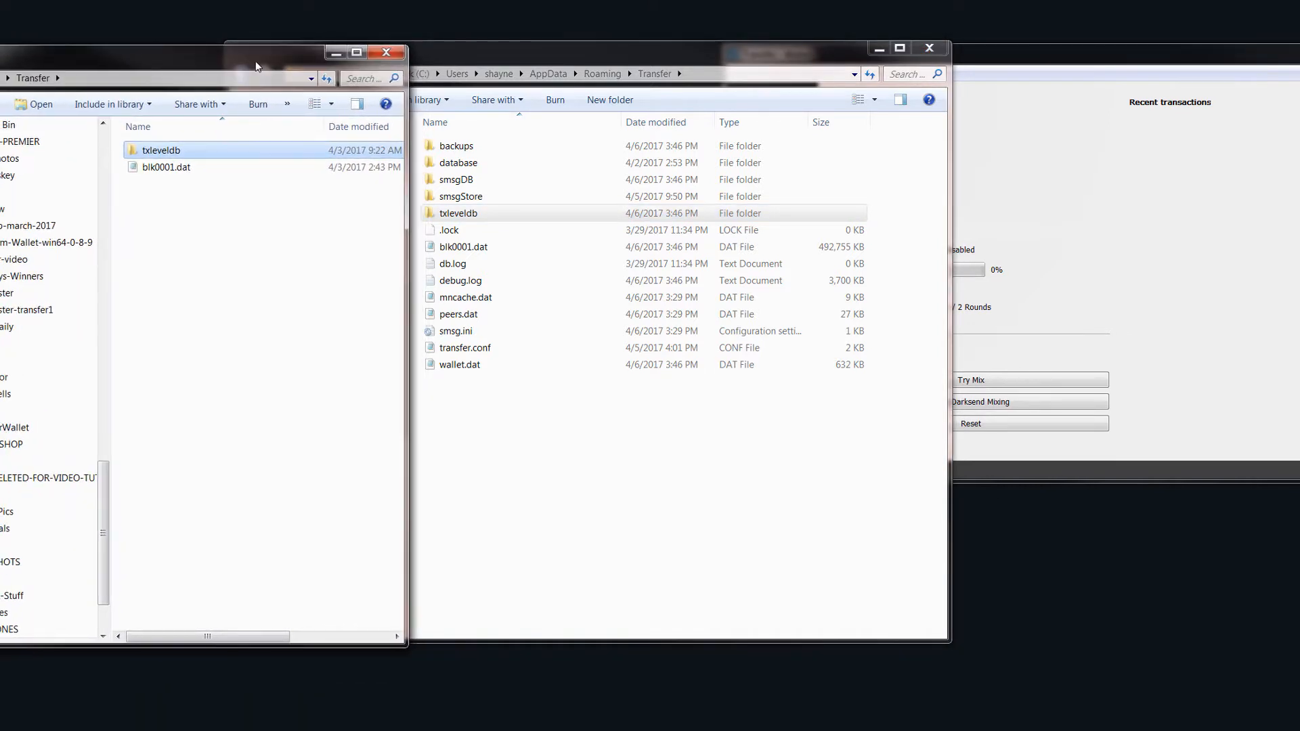
left_click(163, 170)
left_click(157, 151)
left_click(1116, 66)
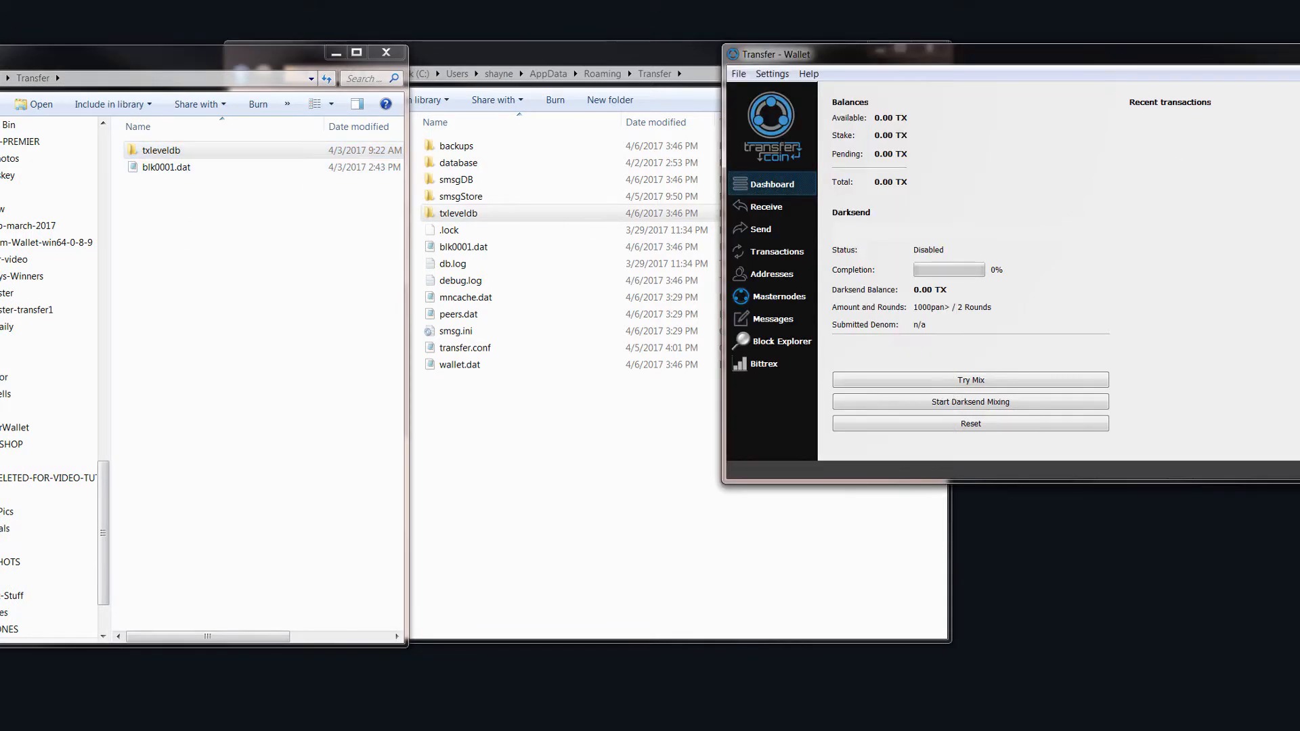
left_click(1296, 51)
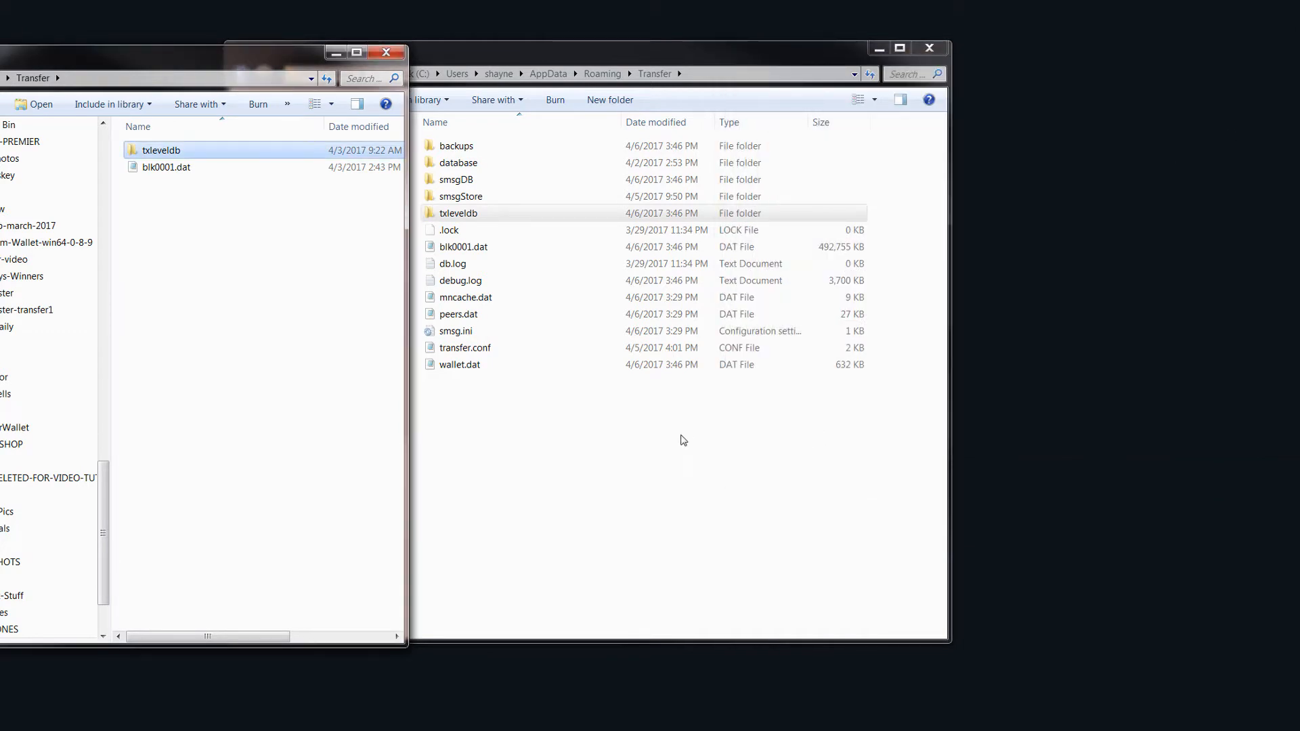
Delete the txleveldb folder and blk0001.dat file from the wallet's Transfer data folder
left_click(470, 247)
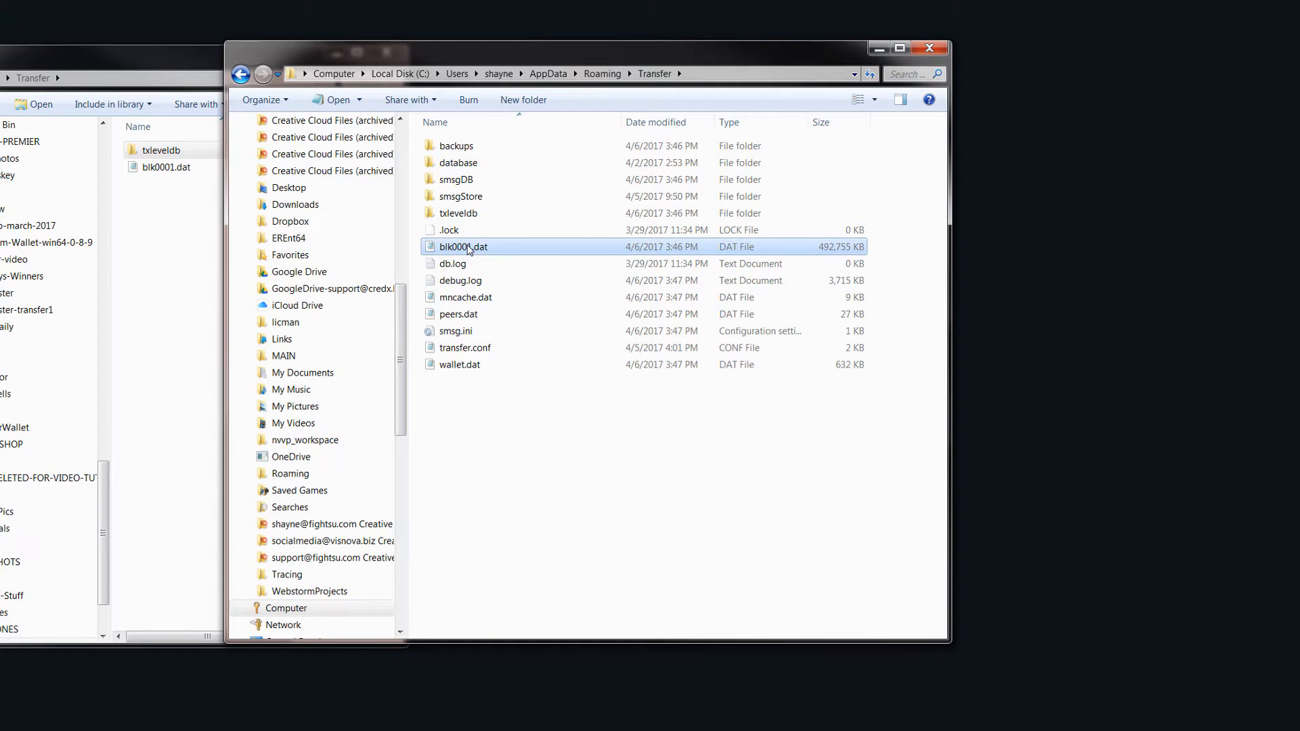
left_click(460, 216, "ctrl")
right_click(460, 215)
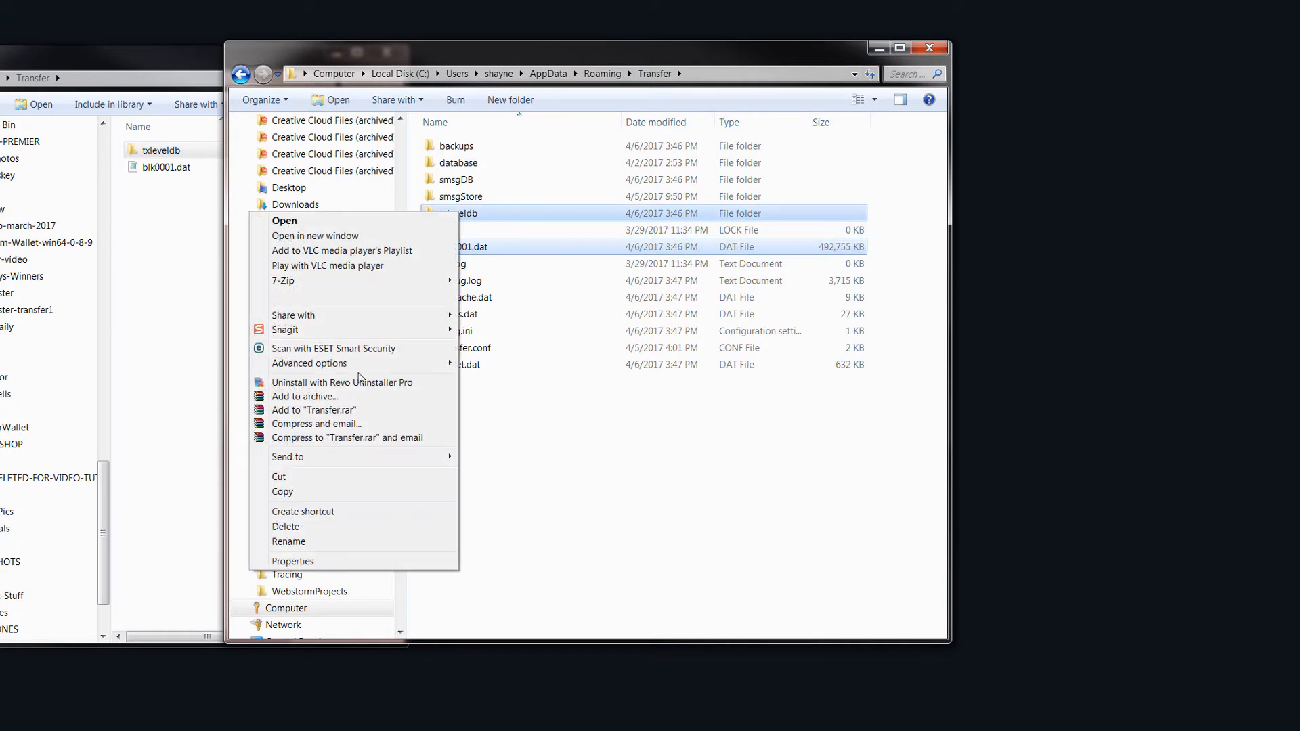
left_click(344, 528)
left_click(708, 337)
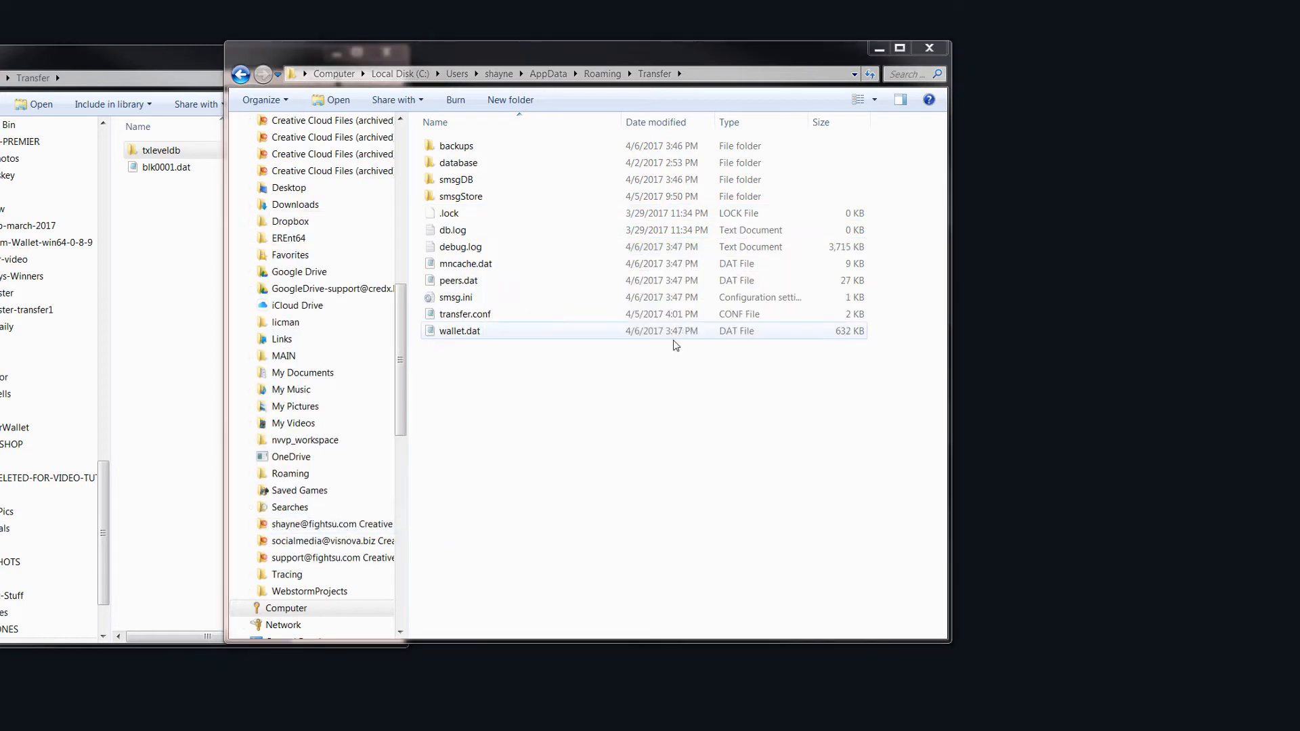
Copy the downloaded txleveldb folder and blk0001.dat file into the wallet's Transfer data folder
left_click(163, 210)
left_click_drag(162, 210, 144, 149)
right_click(144, 149)
left_click(11, 435)
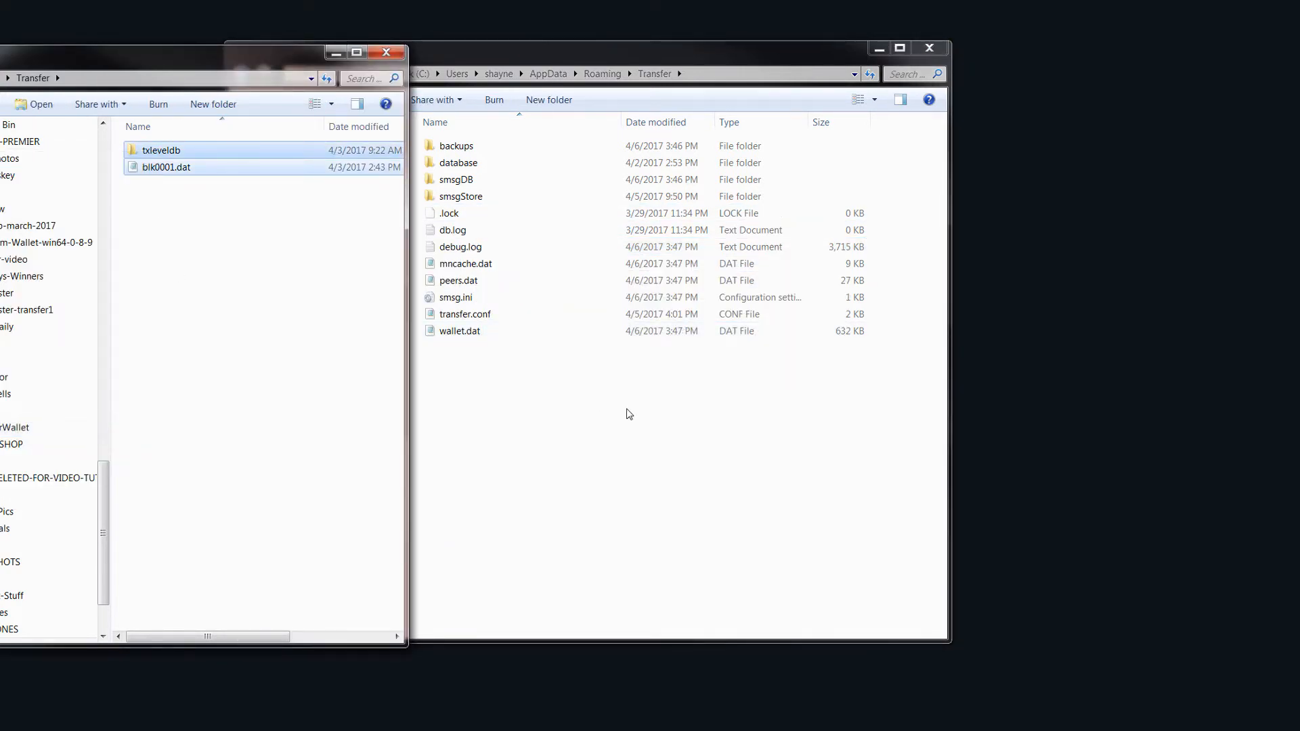
right_click(450, 409)
left_click(484, 502)
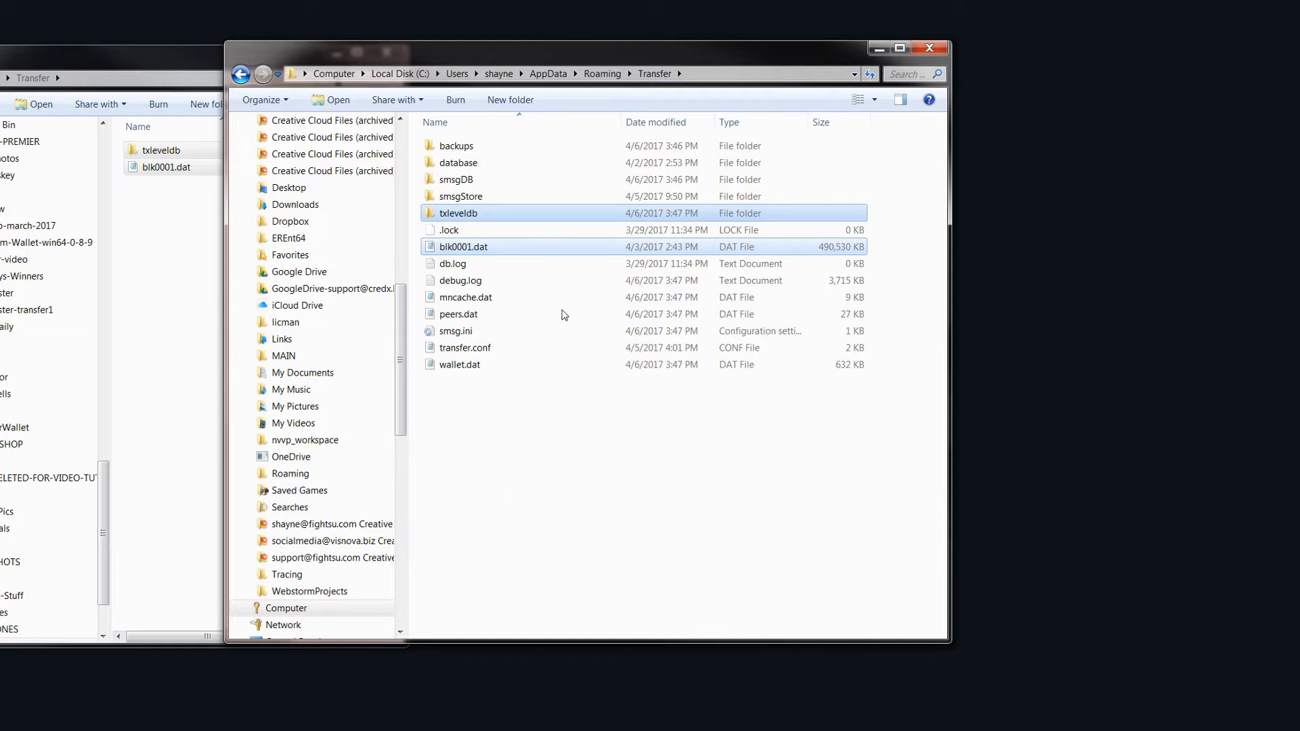
left_click_drag(536, 54, 718, 13)
left_click_drag(255, 62, 249, 16)
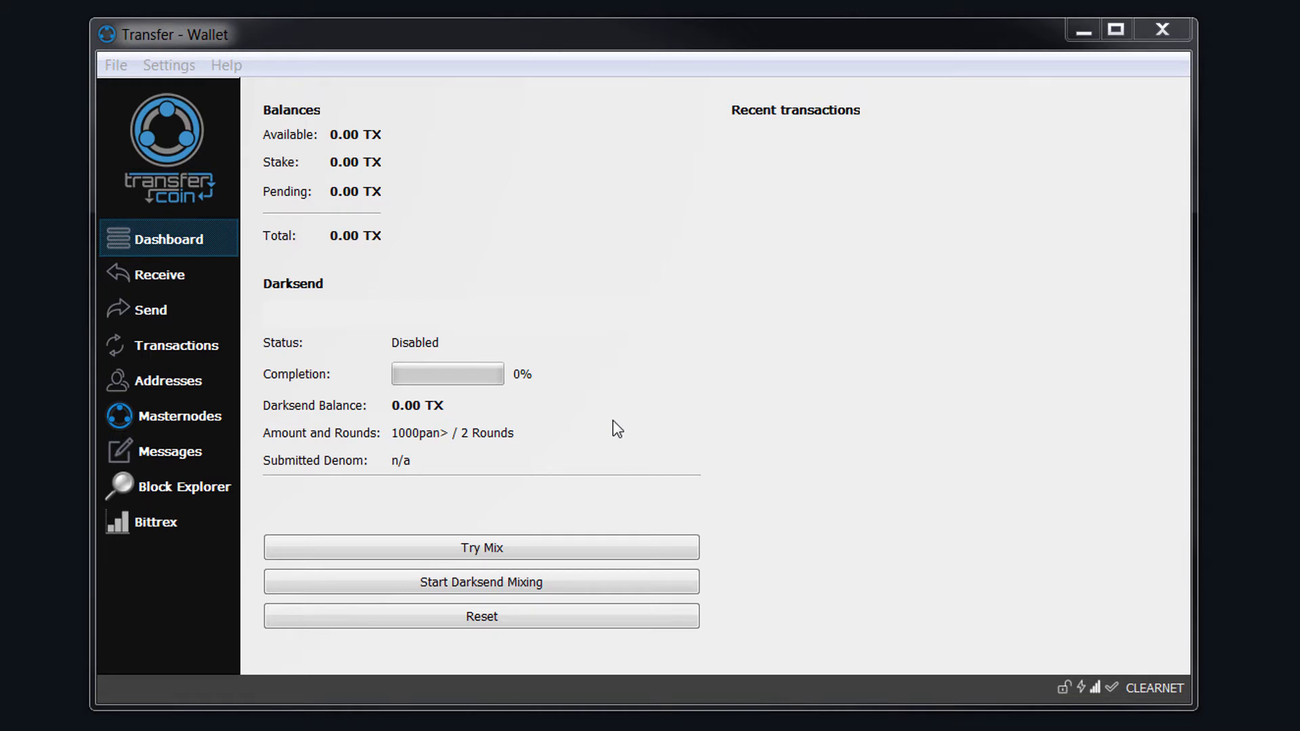
Create a new receiving address labelled cryptoiskey_01 in the wallet
left_click(156, 280)
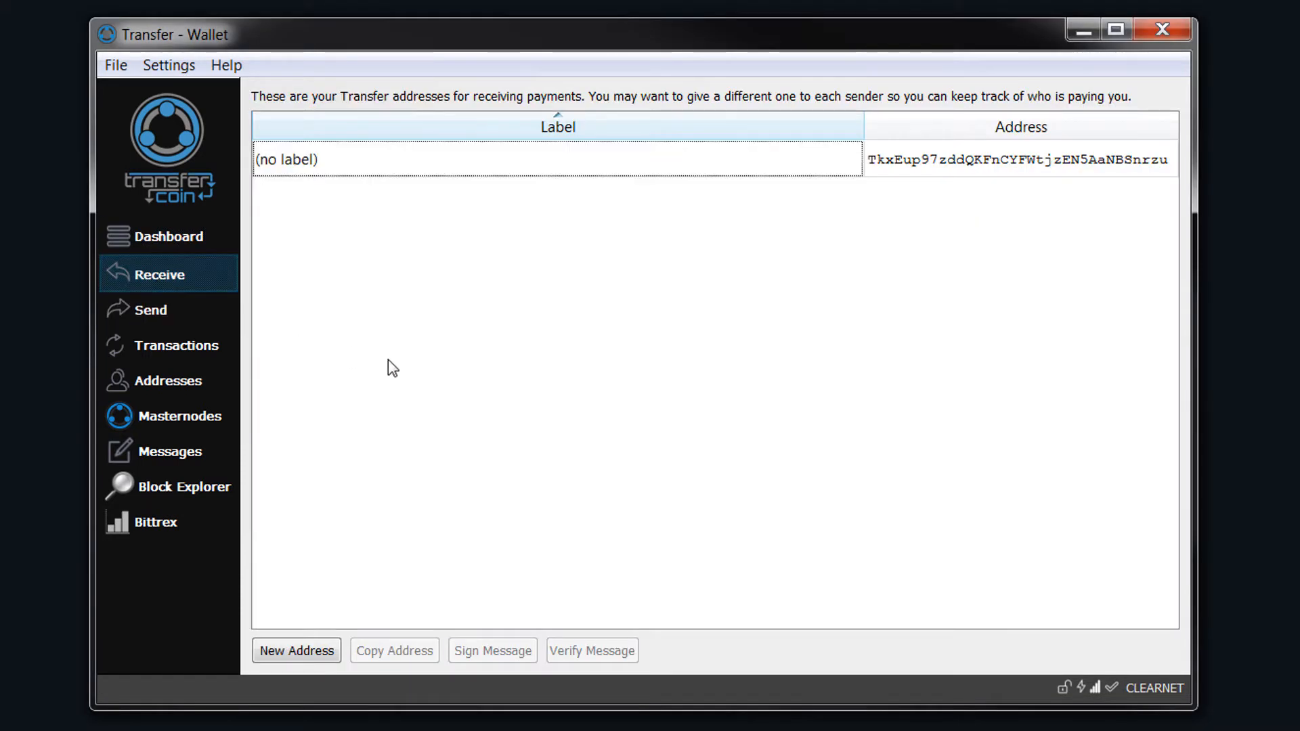
left_click(920, 164)
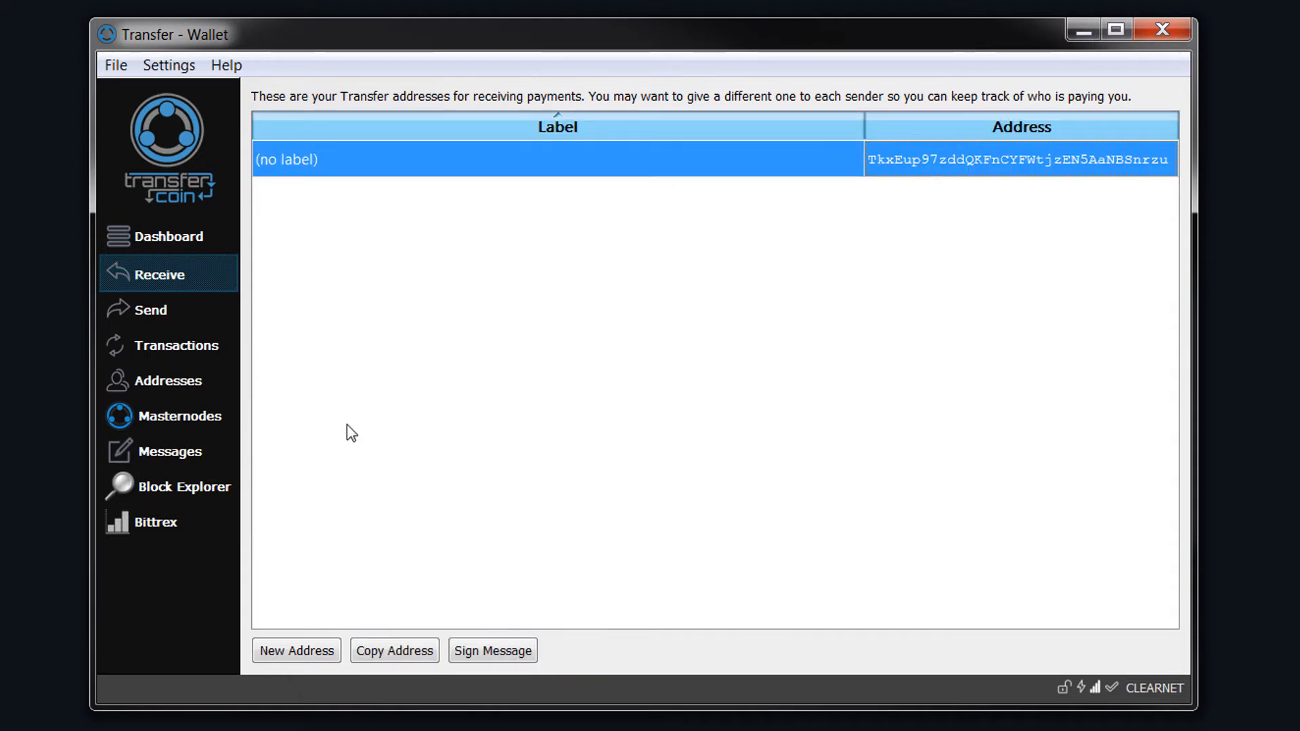
left_click(268, 651)
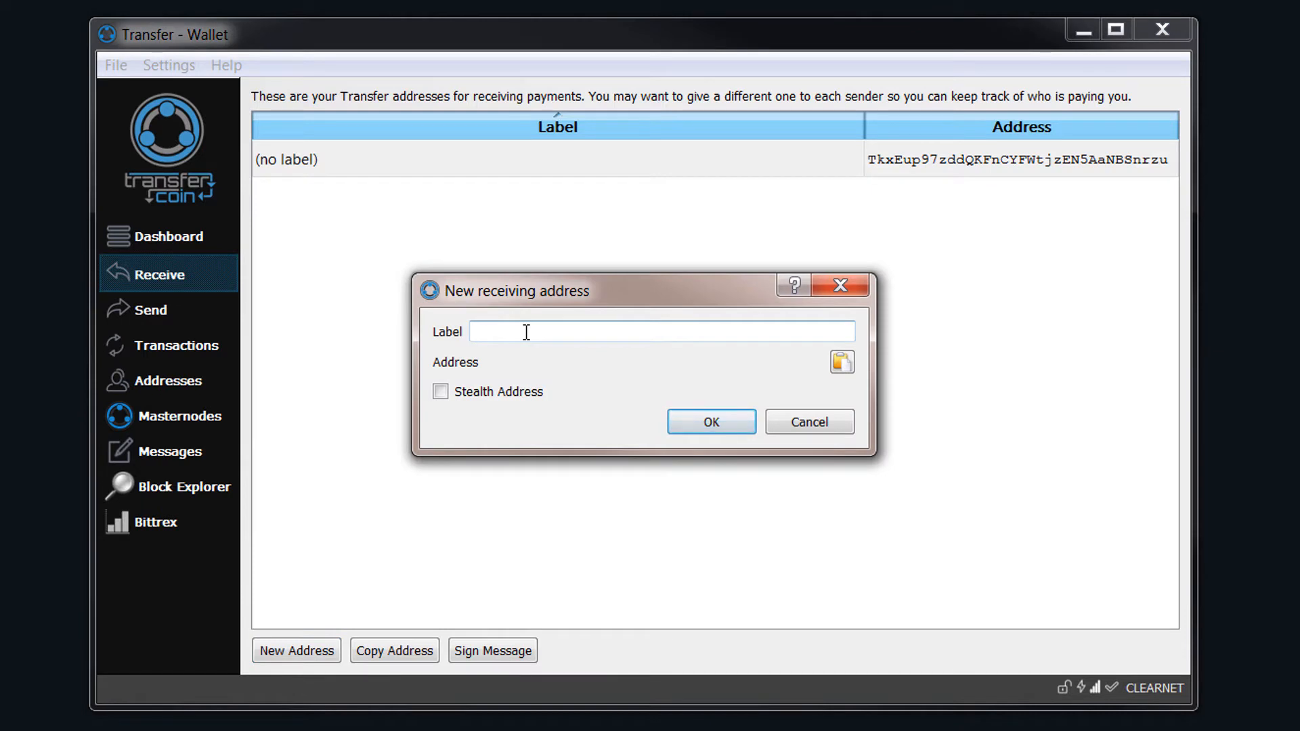
type("cryptoiskey_01")
left_click(691, 419)
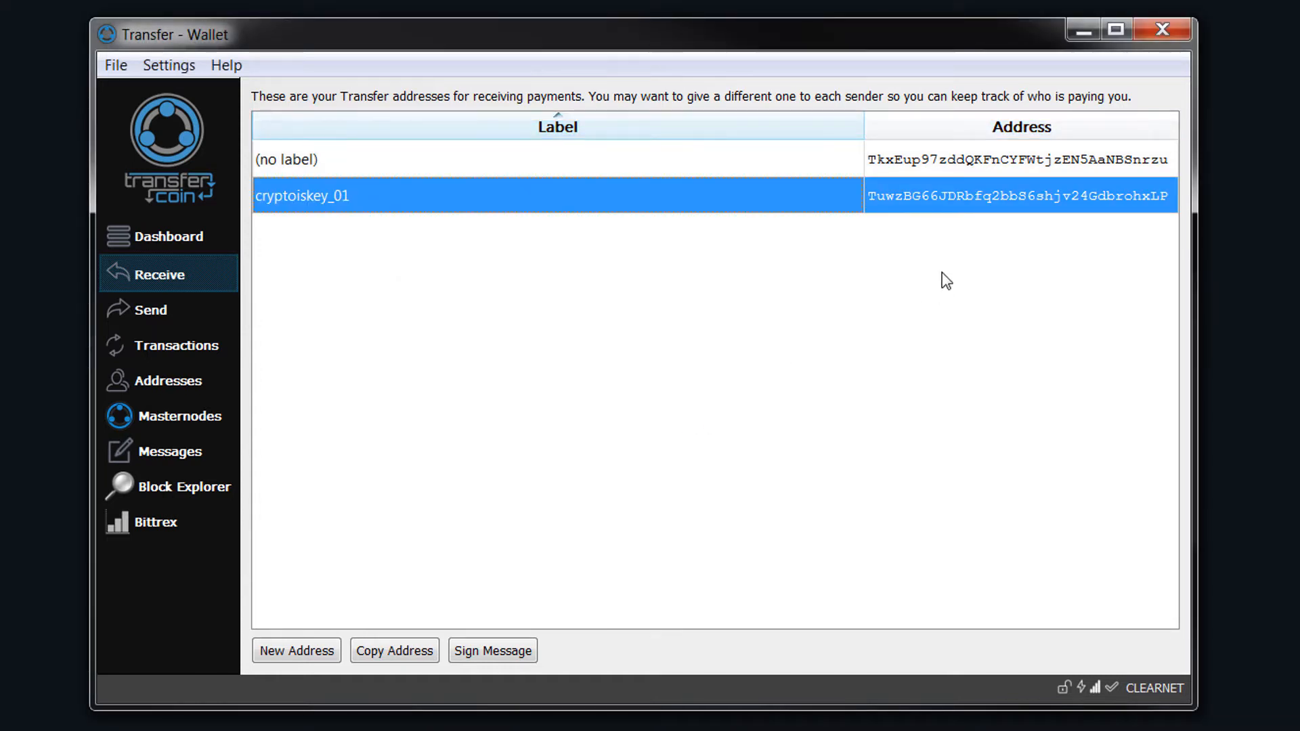
Copy the cryptoiskey_01 address and switch to the Bittrex wallets page in the browser
right_click(943, 202)
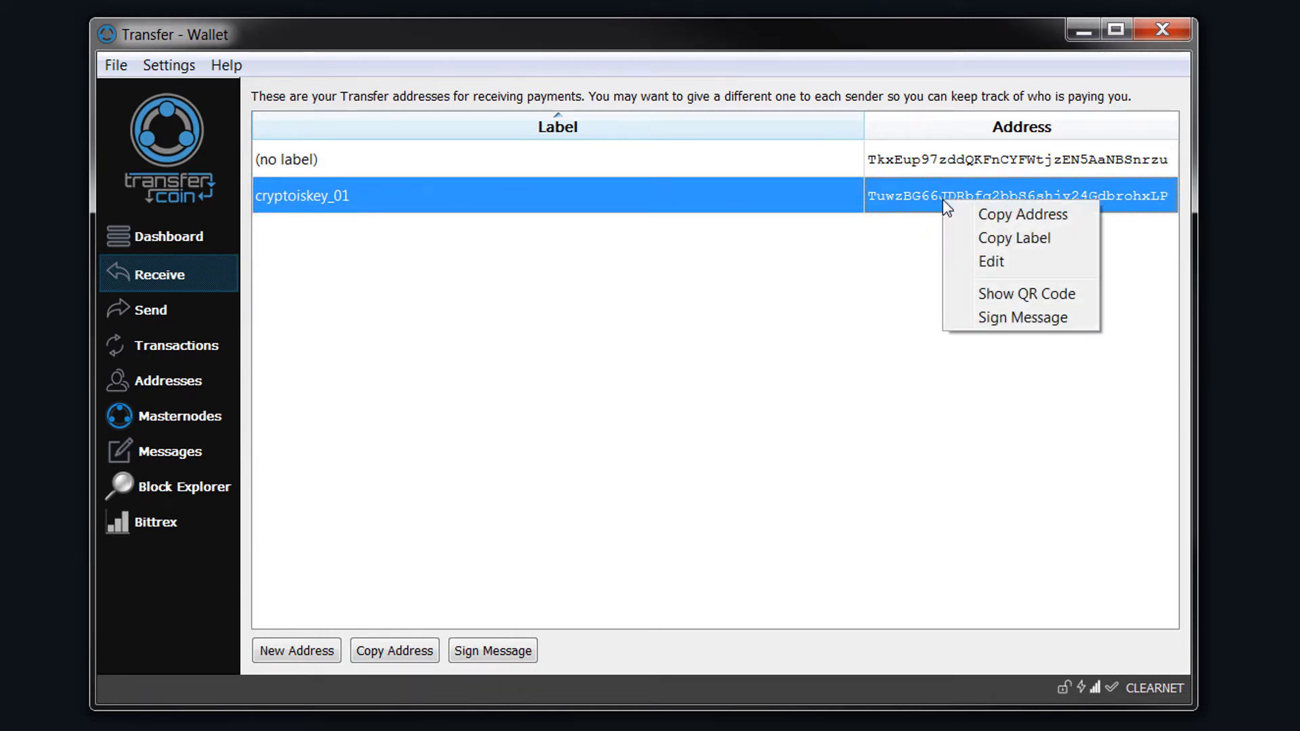
left_click(993, 214)
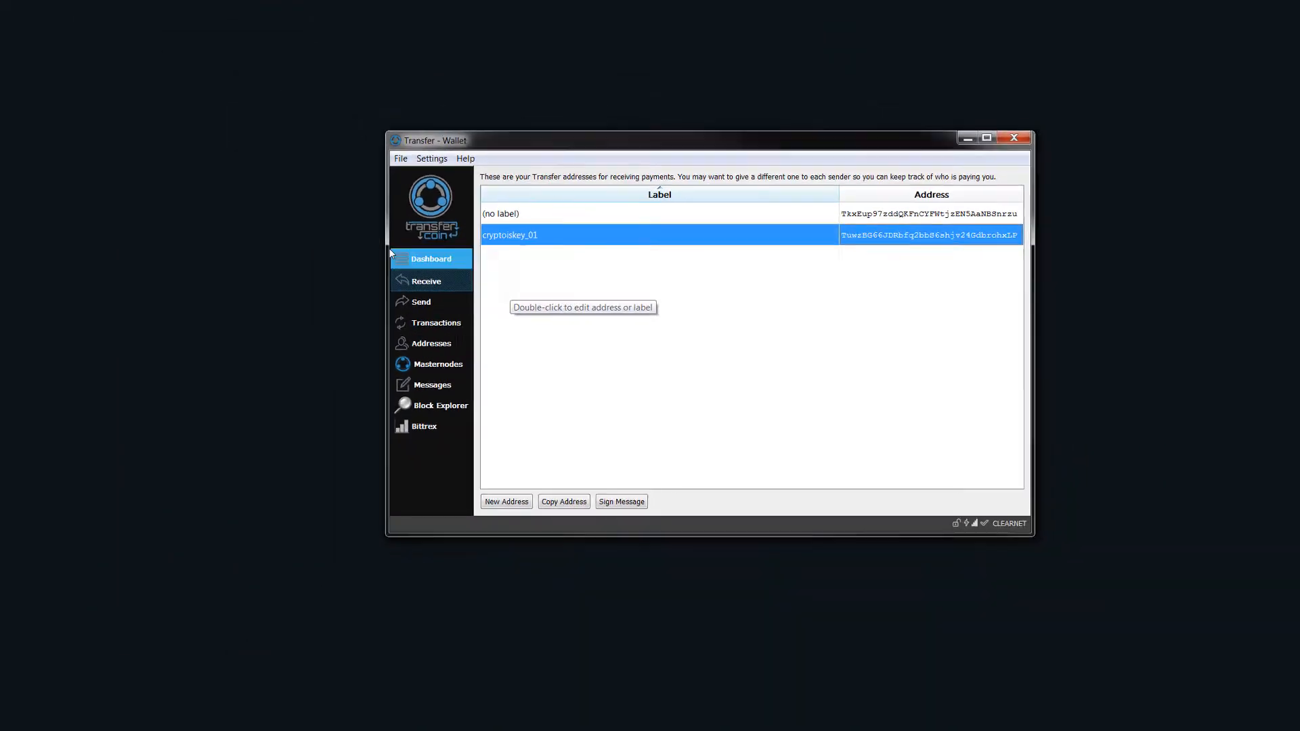
mouse_move(210, 723)
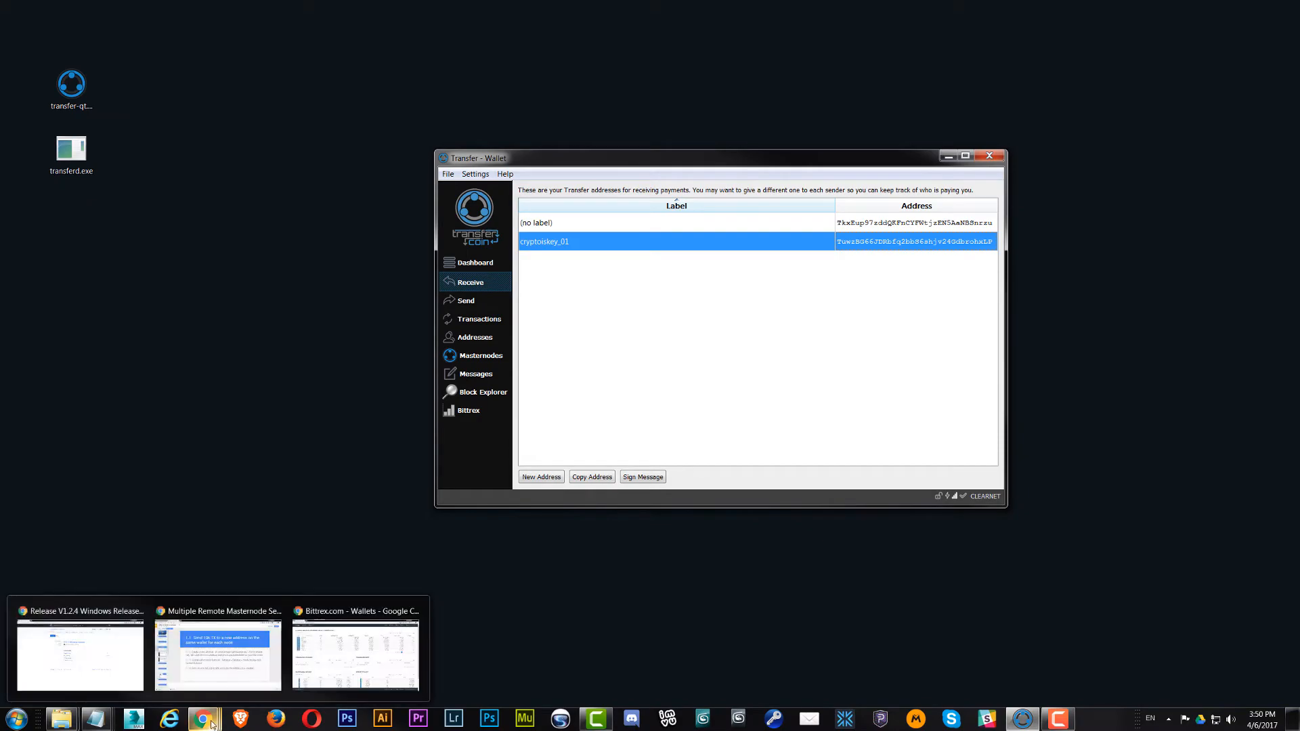
left_click(336, 662)
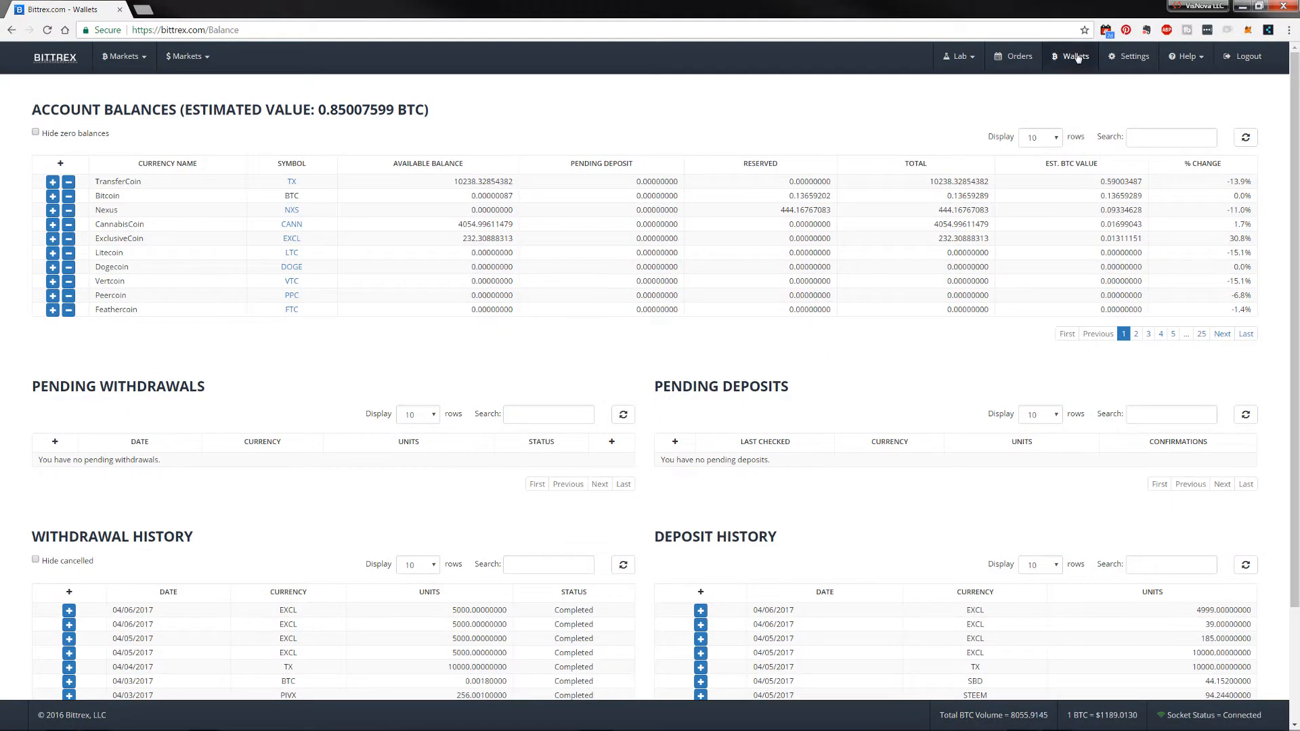
Open the TransferCoin withdrawal form on Bittrex and paste the copied wallet address as the withdrawal address
left_click(191, 243)
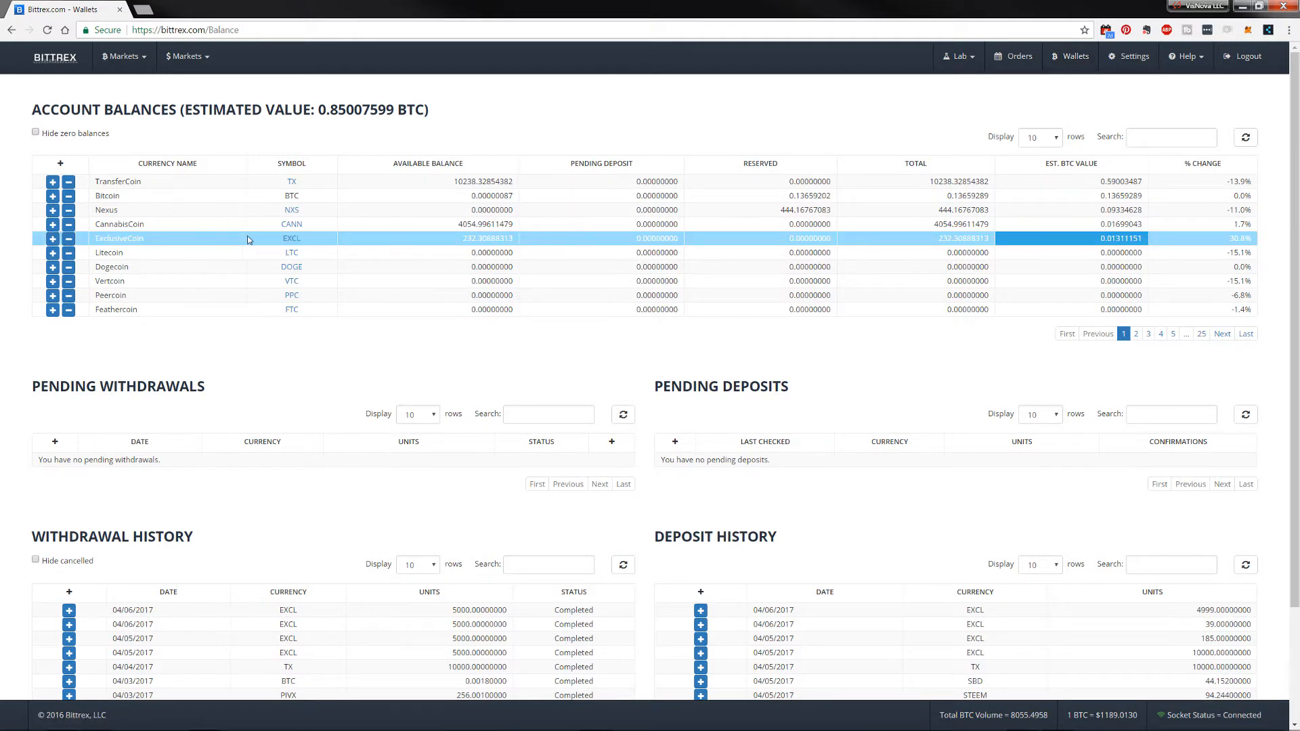
left_click(184, 197)
left_click(166, 183)
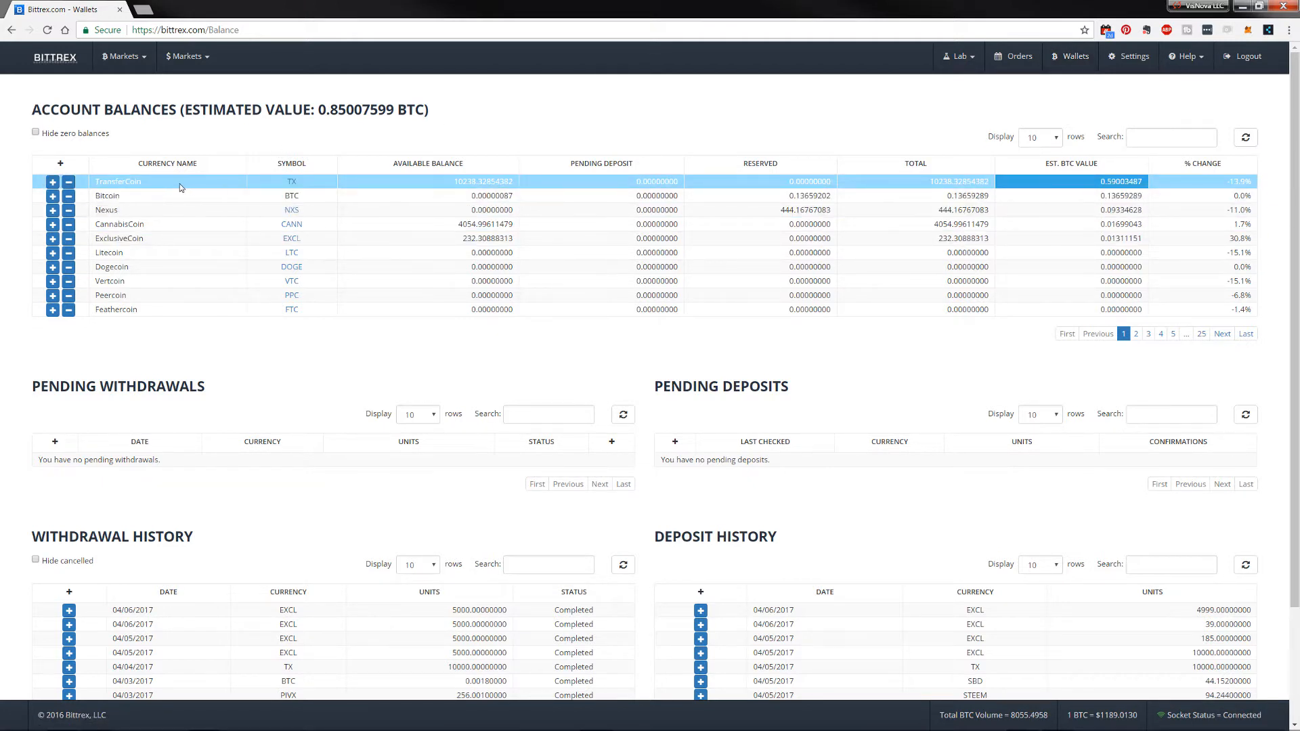
left_click(68, 183)
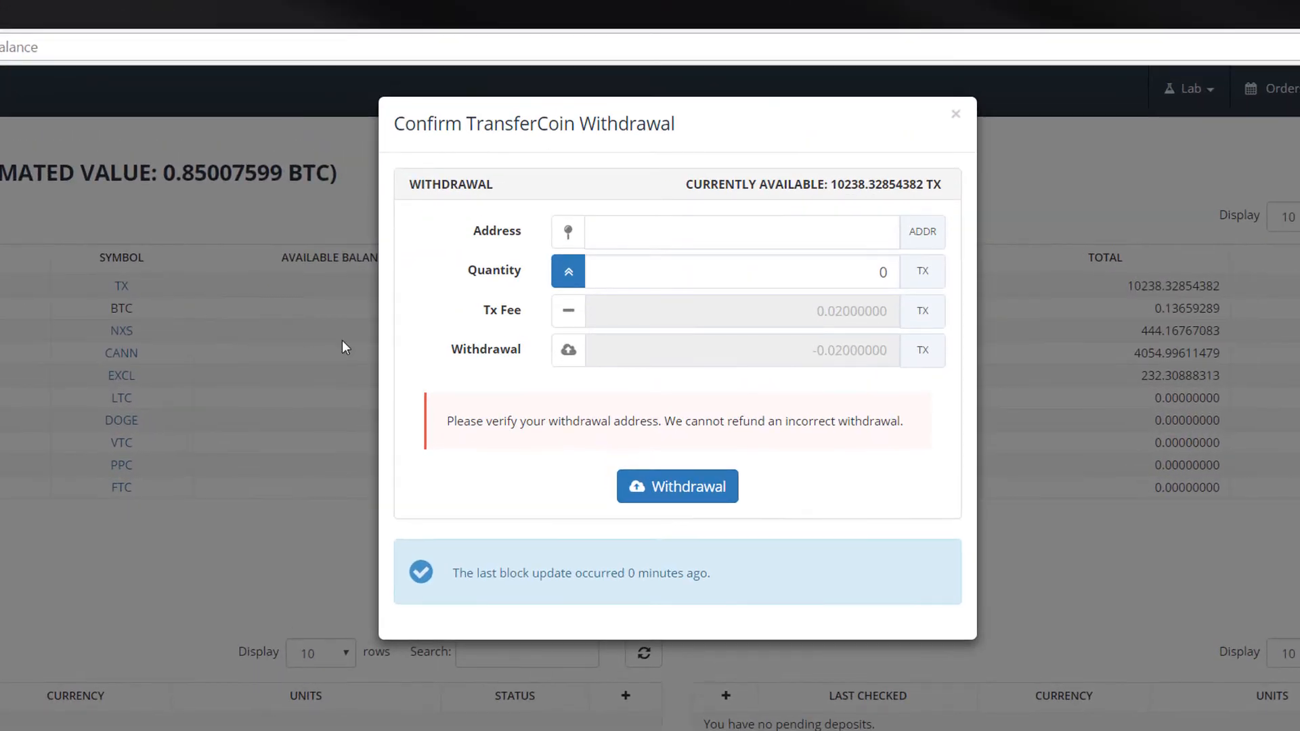
left_click(743, 237)
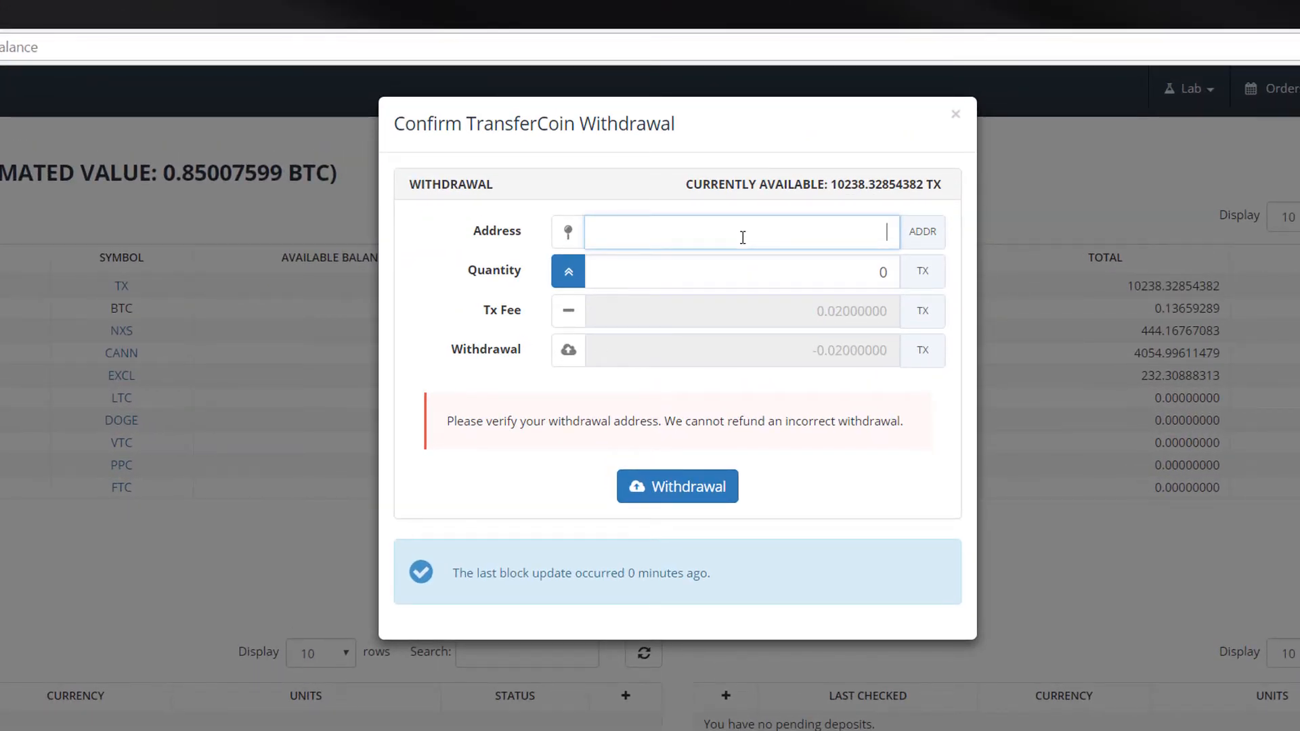
key("ctrl+v")
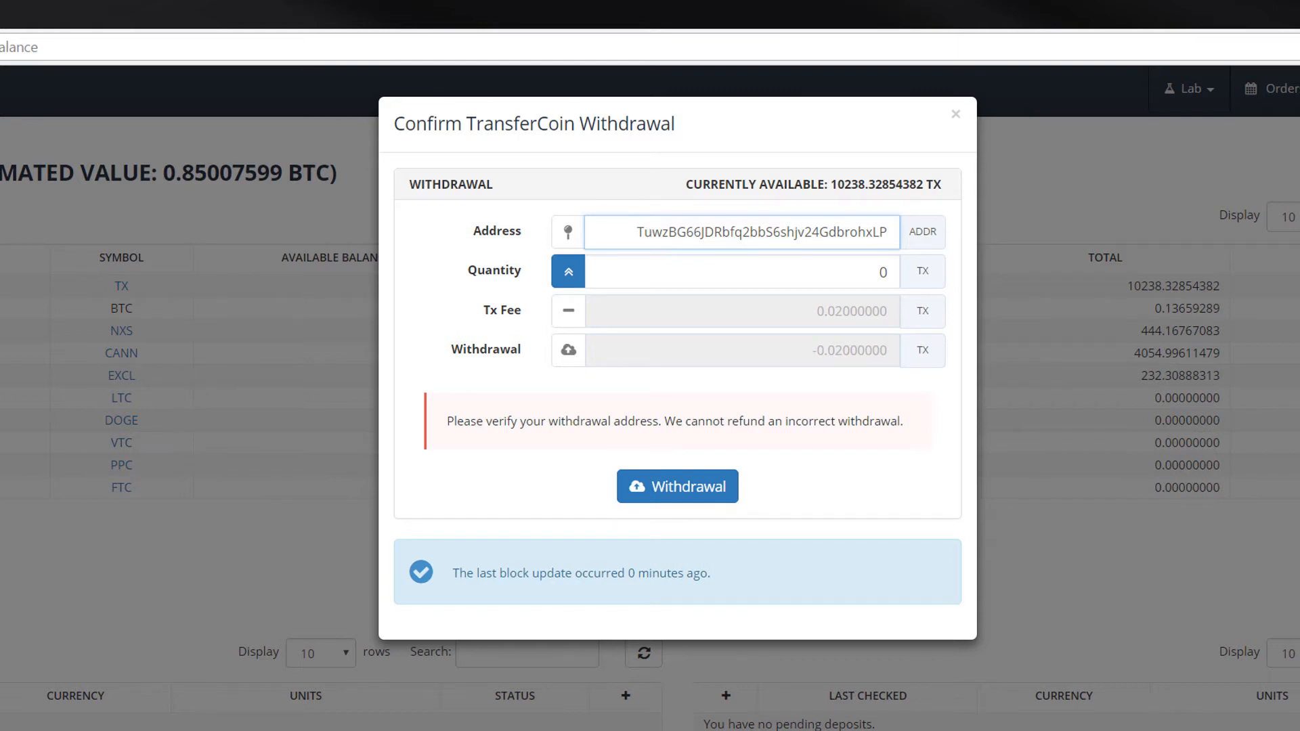
Bring the wallet beside the withdrawal form to compare the pasted address with the cryptoiskey_01 address
key("alt+Tab")
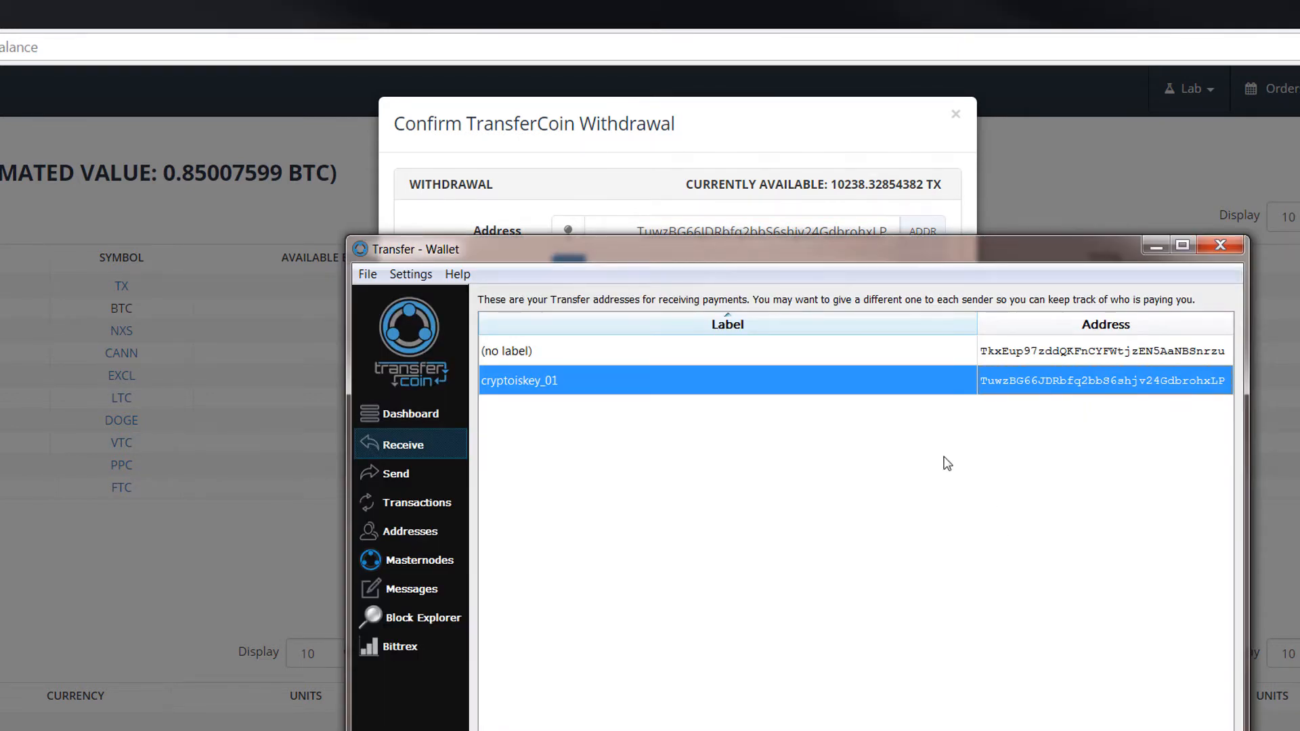
left_click_drag(823, 247, 473, 285)
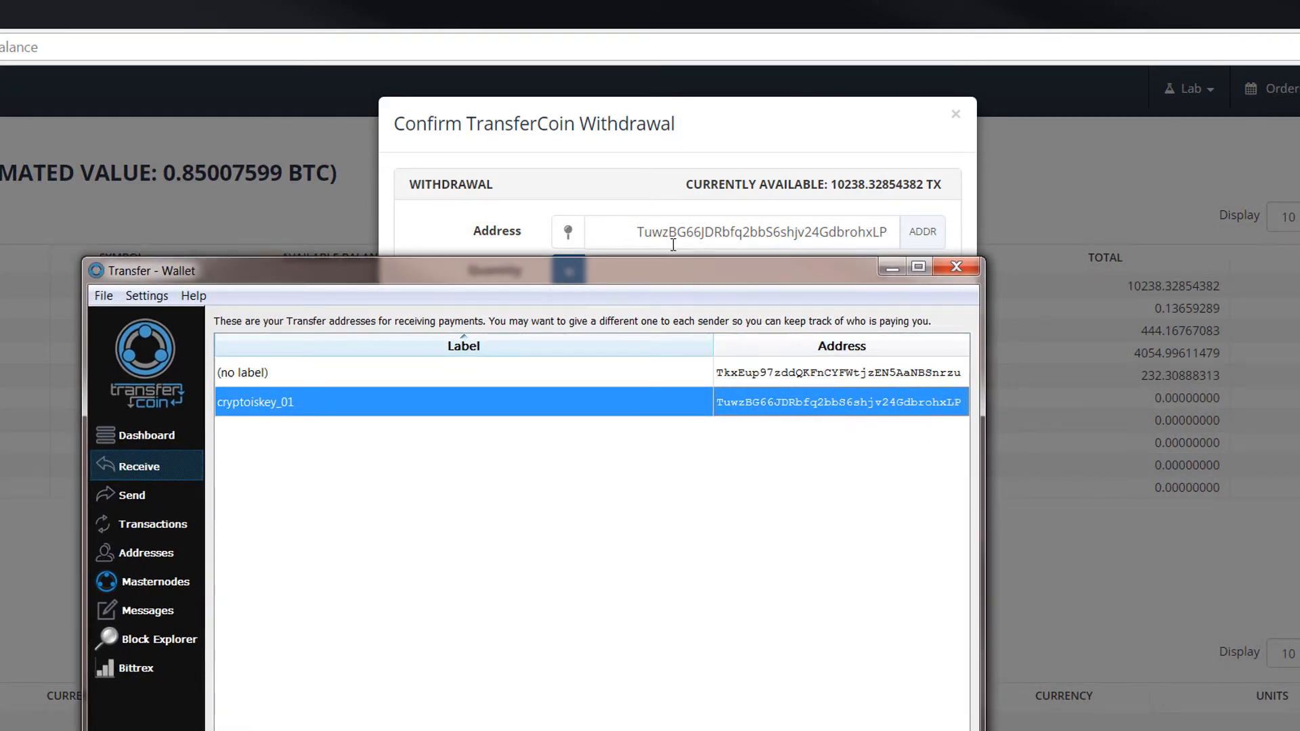
Set the TransferCoin withdrawal quantity to 10000.02 TX
left_click_drag(739, 284, 891, 295)
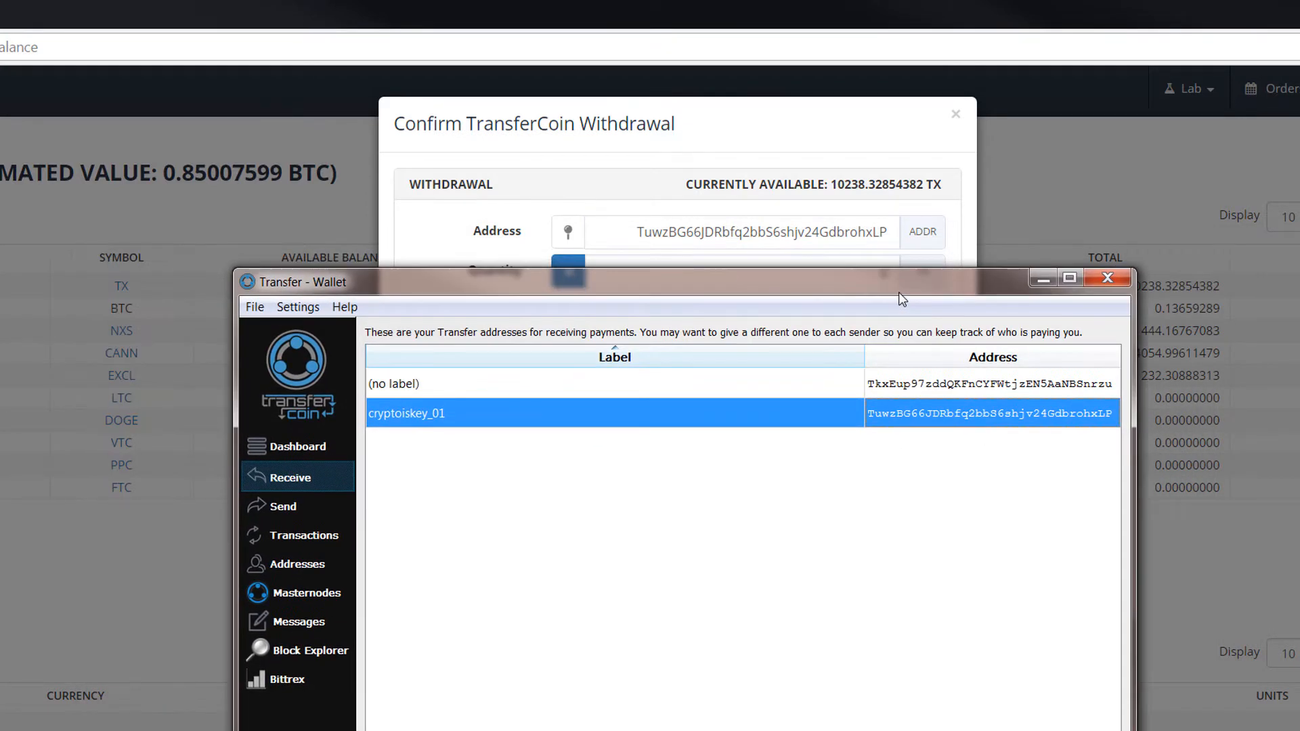
left_click(1042, 279)
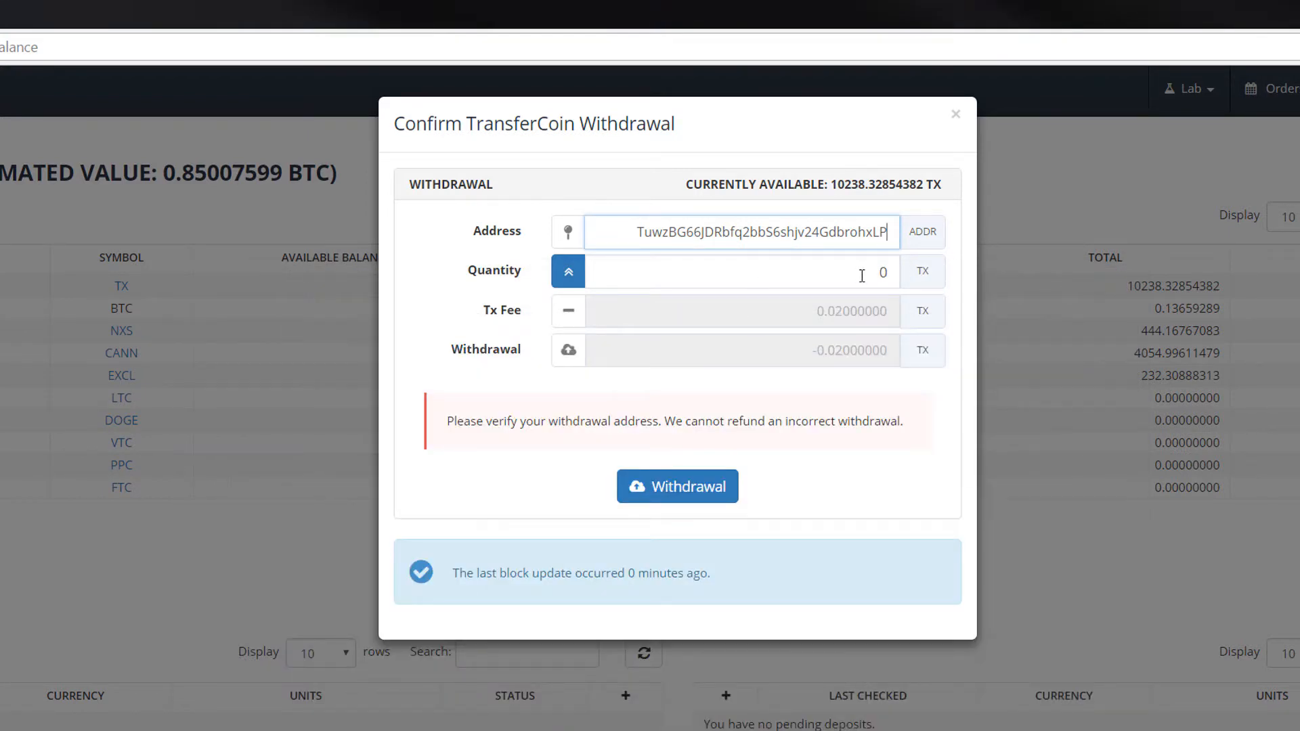
left_click_drag(862, 275, 893, 271)
type("100000")
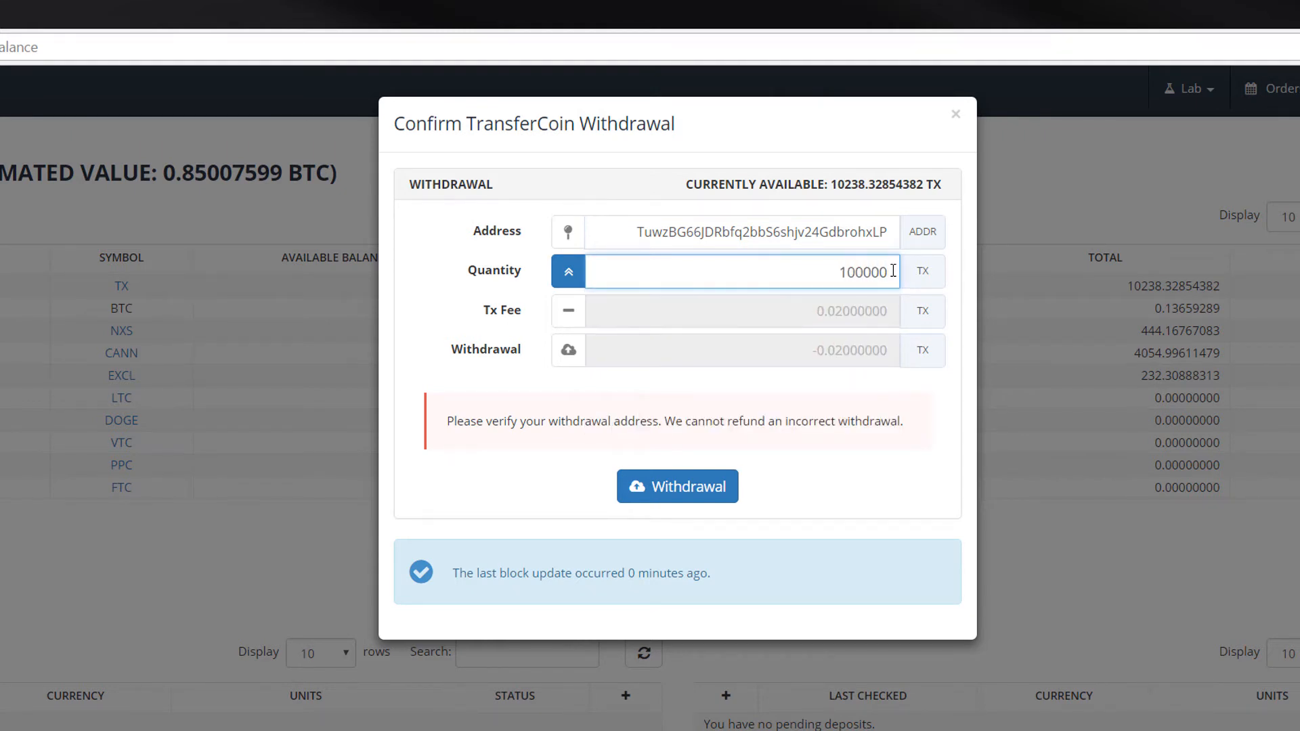
key("BackSpace")
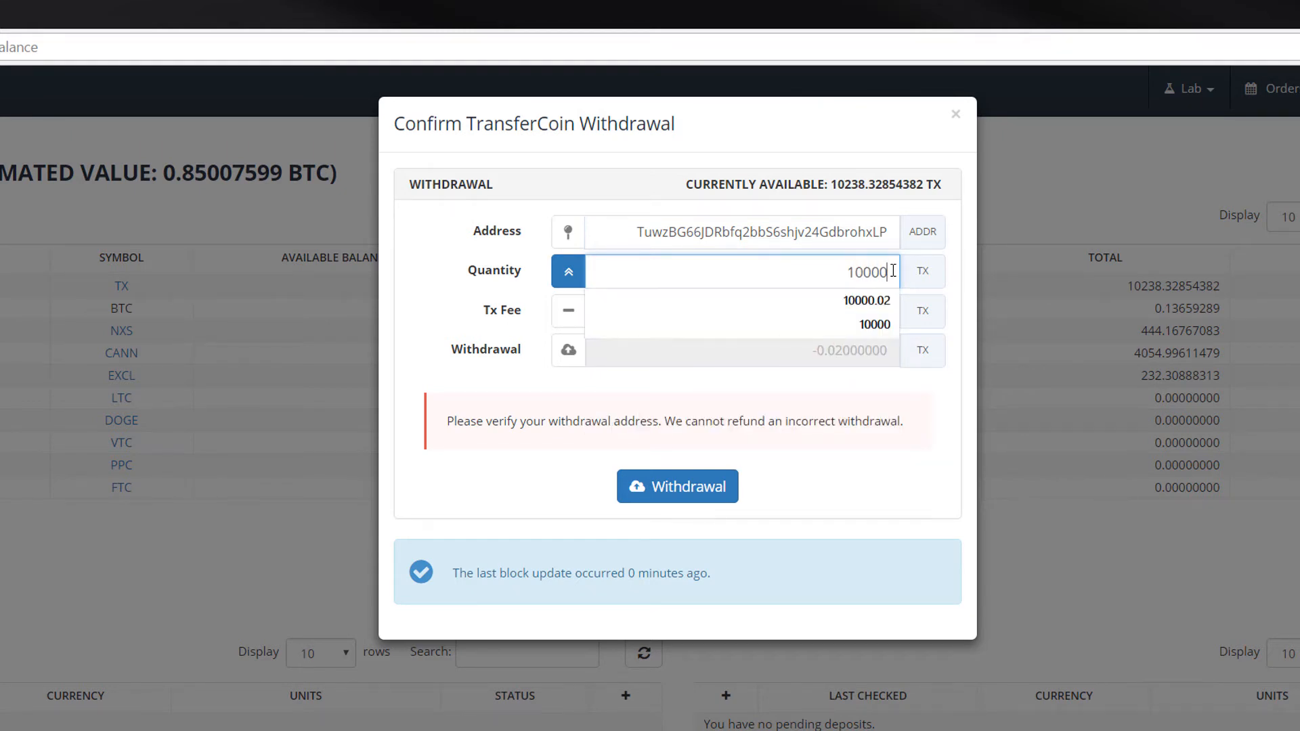
left_click(864, 302)
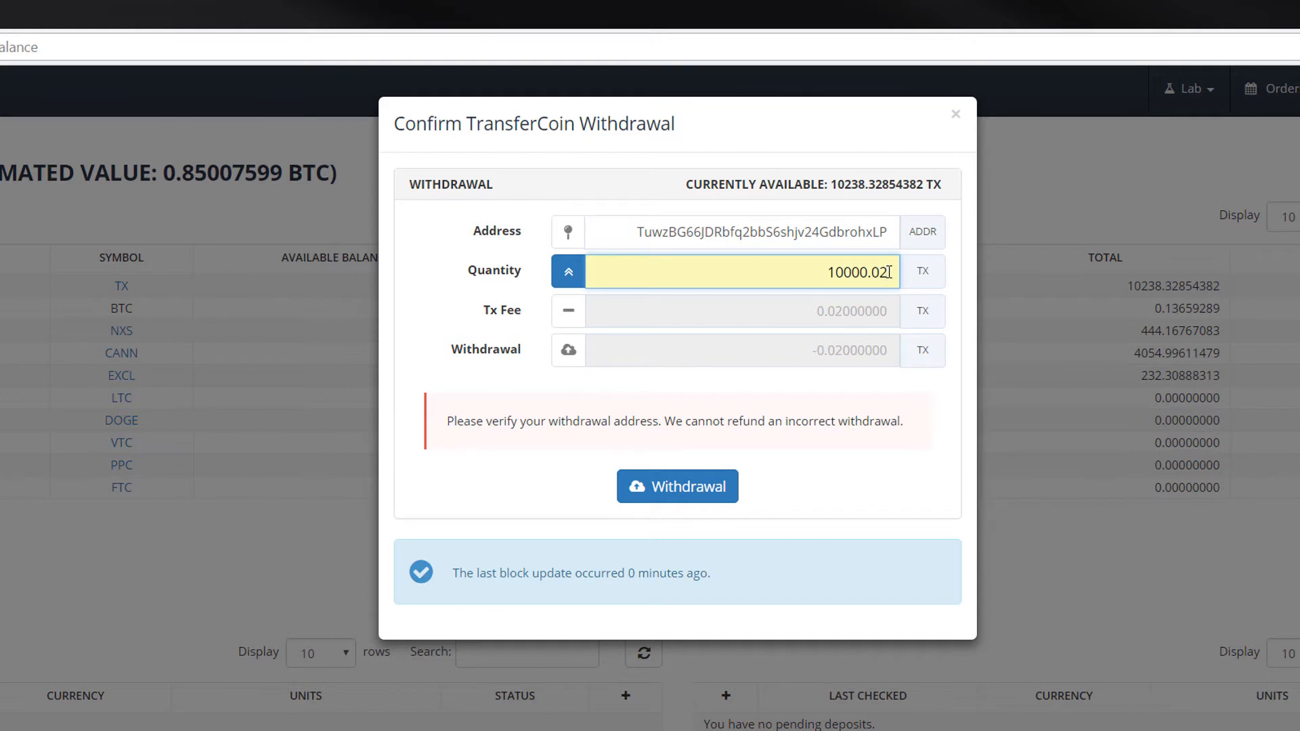
left_click(776, 366)
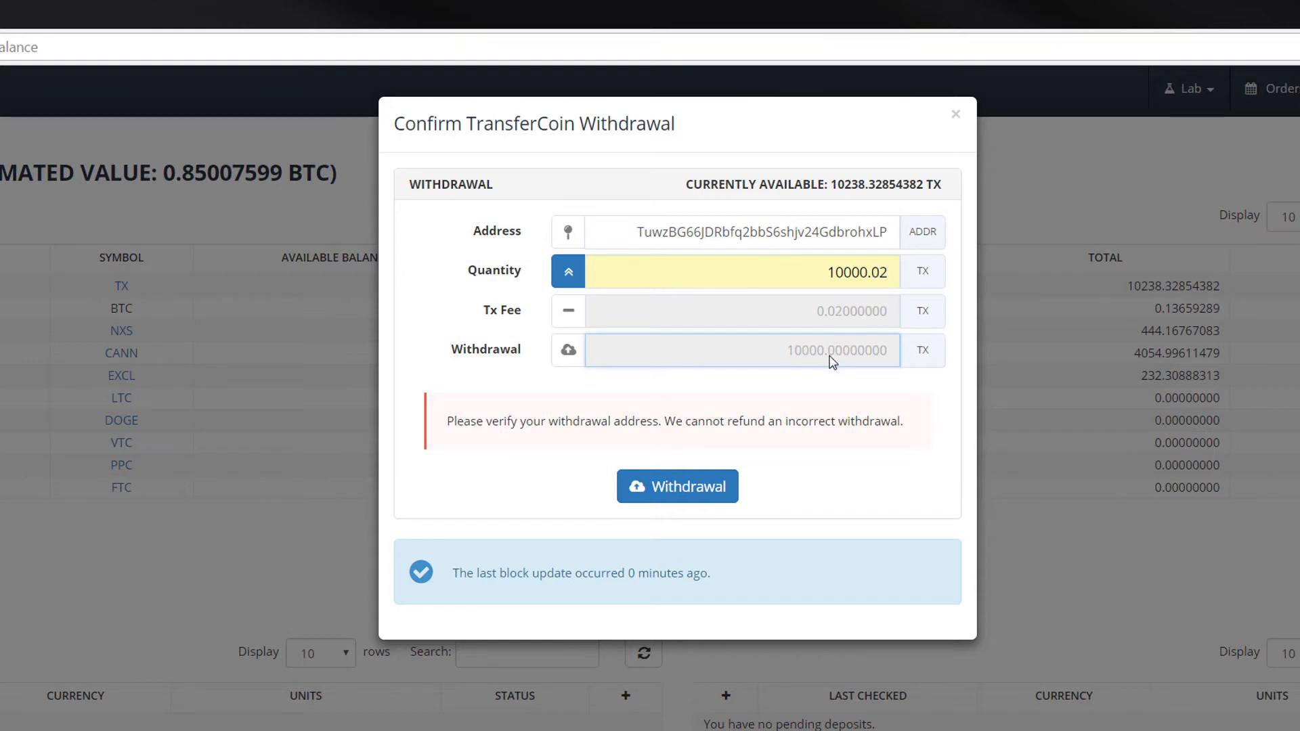
Submit the withdrawal and confirm it with the two-factor authentication code
left_click(673, 489)
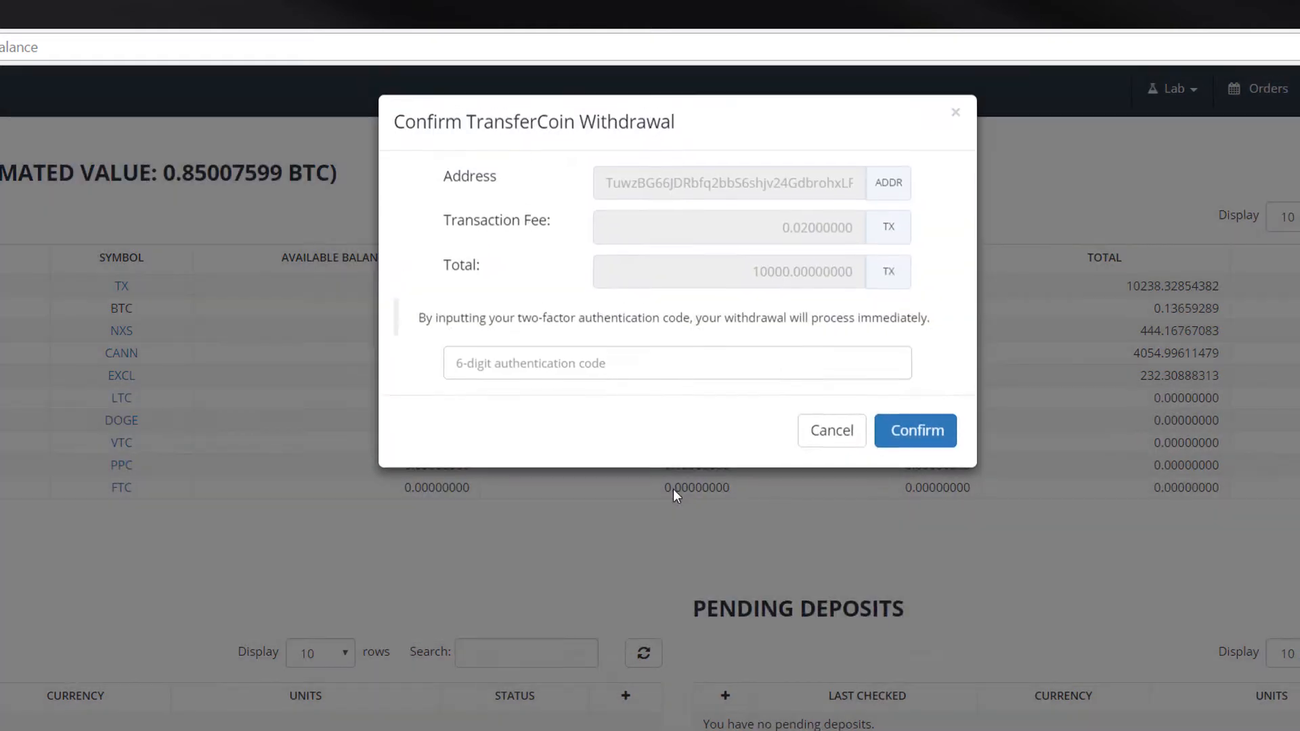
left_click(641, 375)
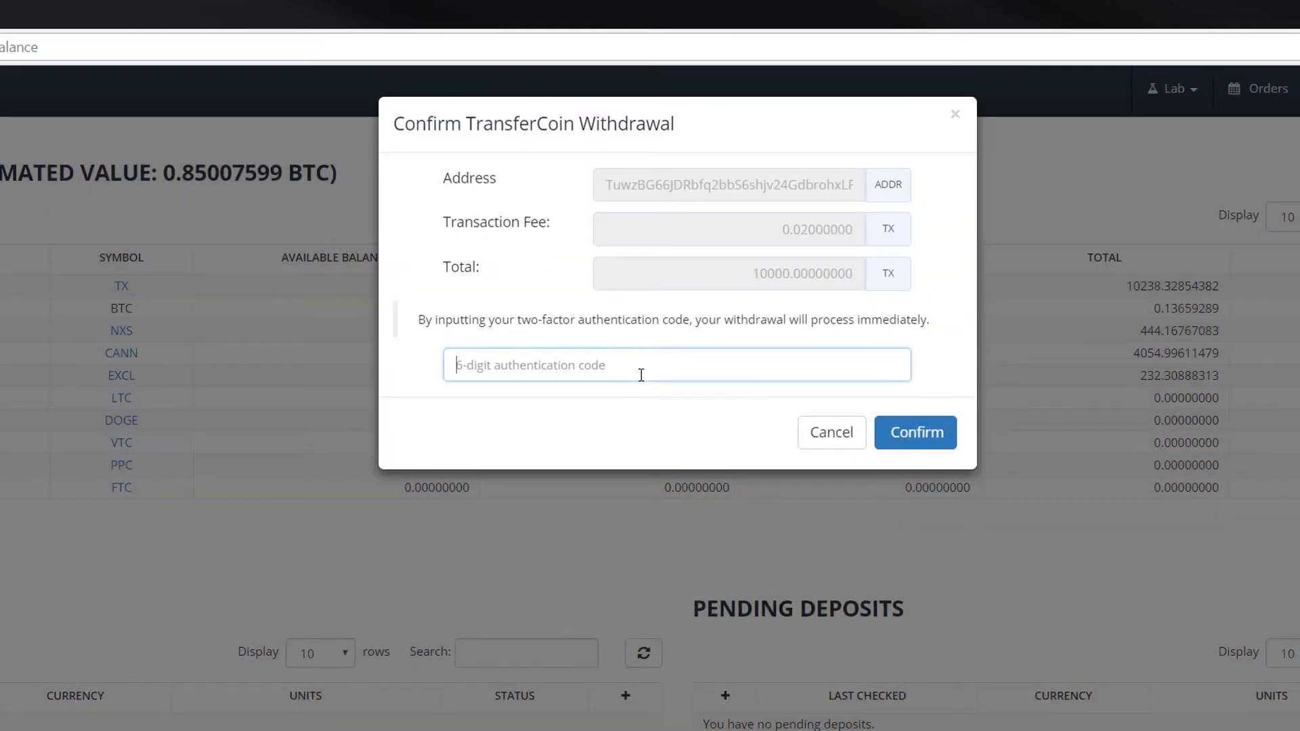
left_click(607, 369)
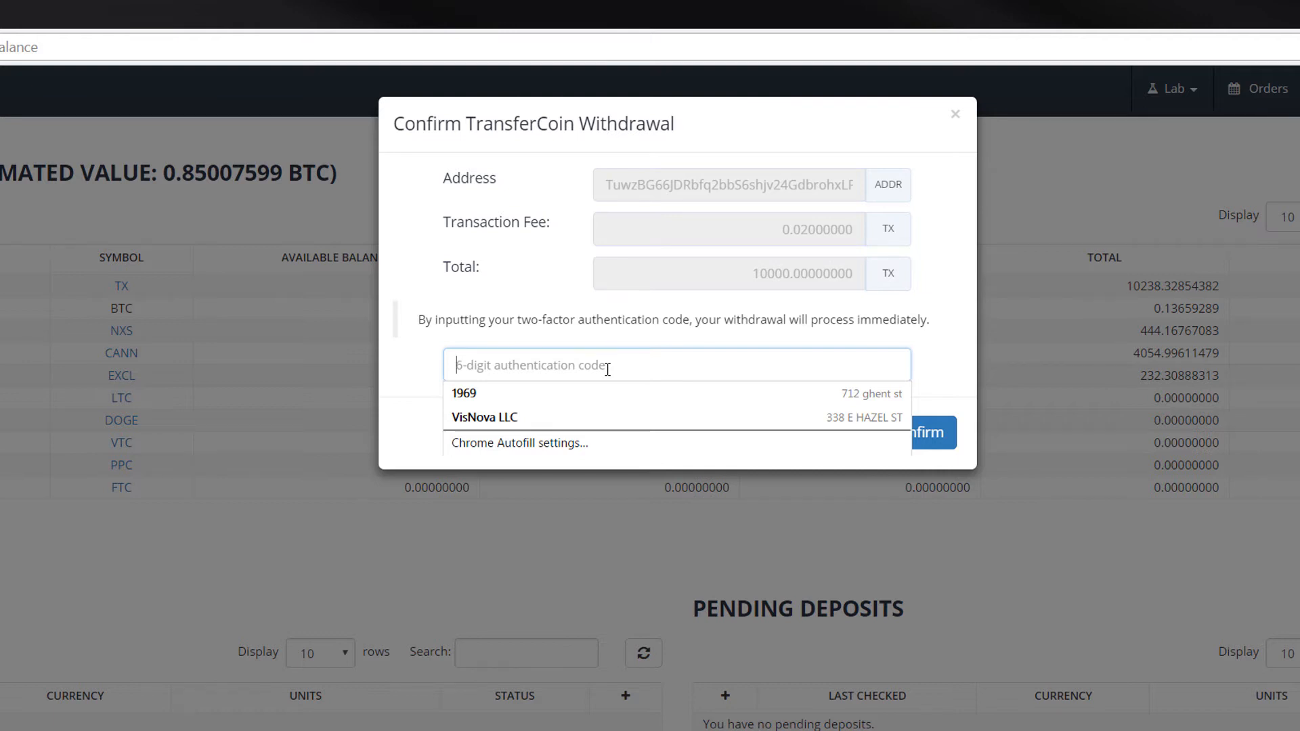
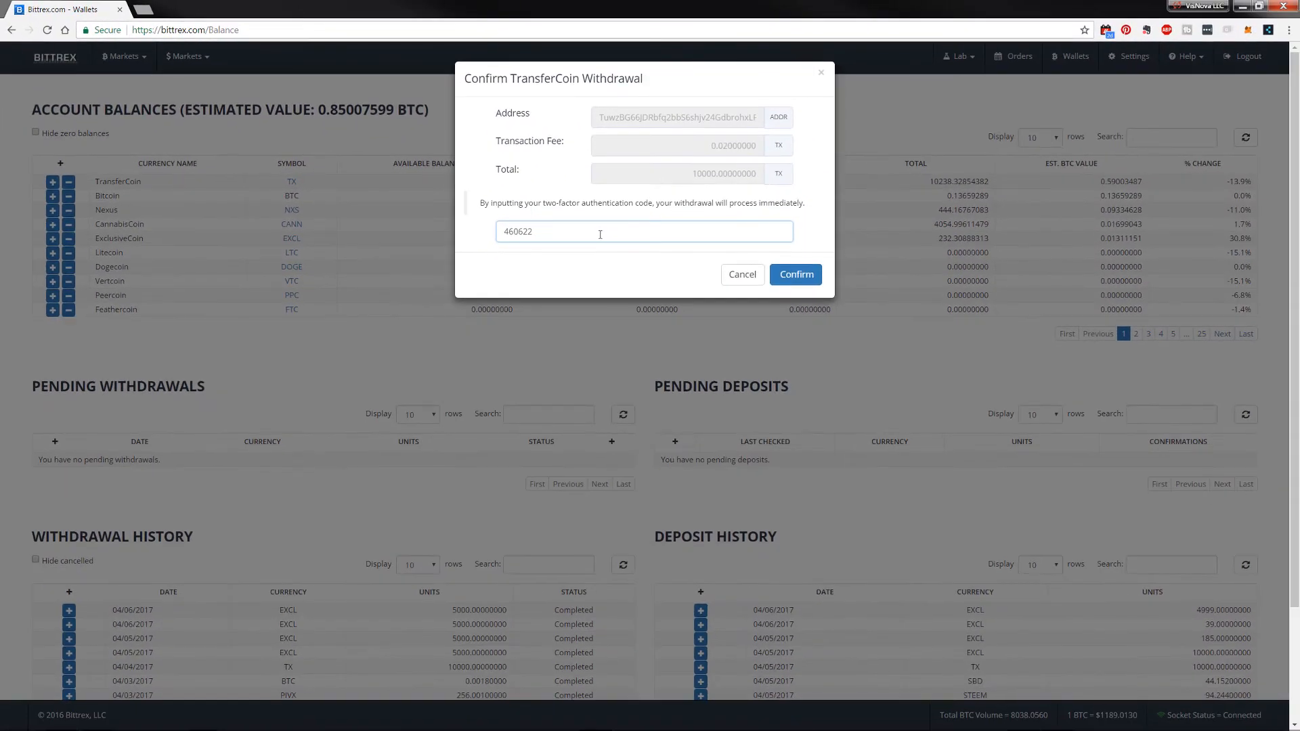
key("Return")
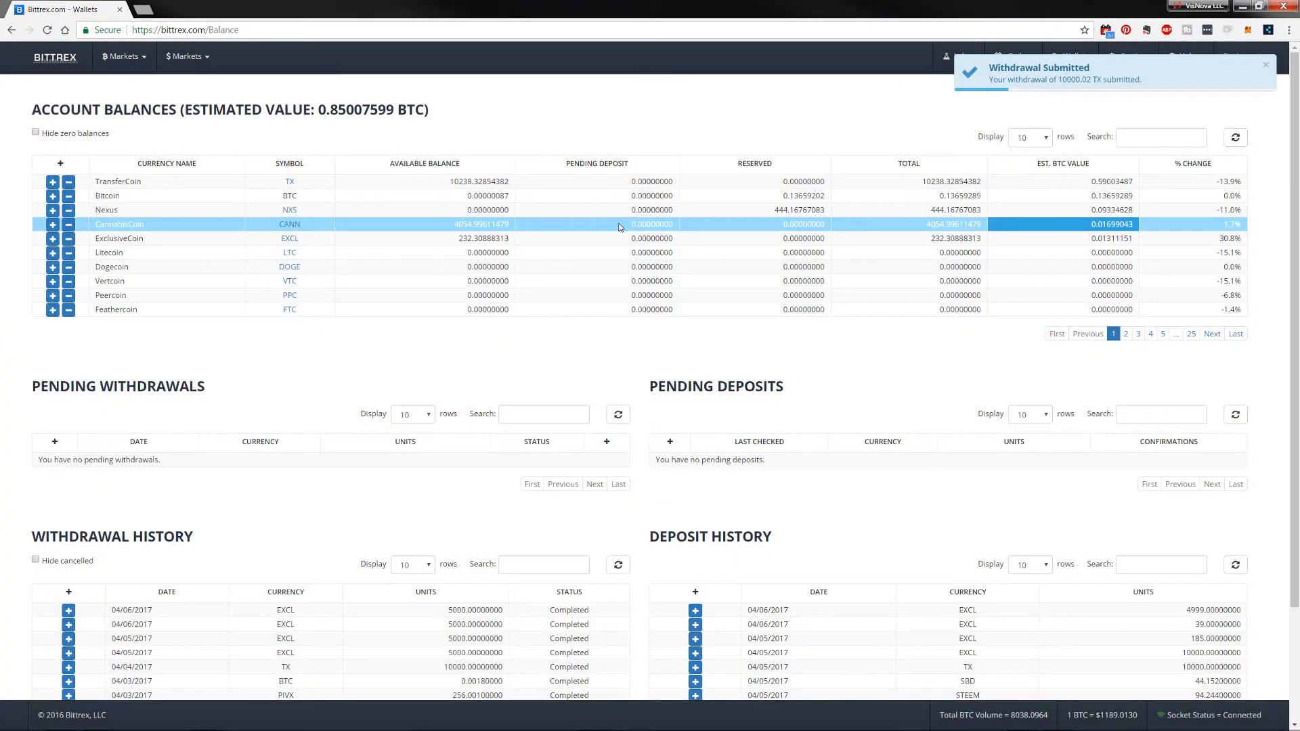
Bring up the wallet's dashboard to check the incoming cryptoiskey_01 transaction and balance
left_click(1243, 7)
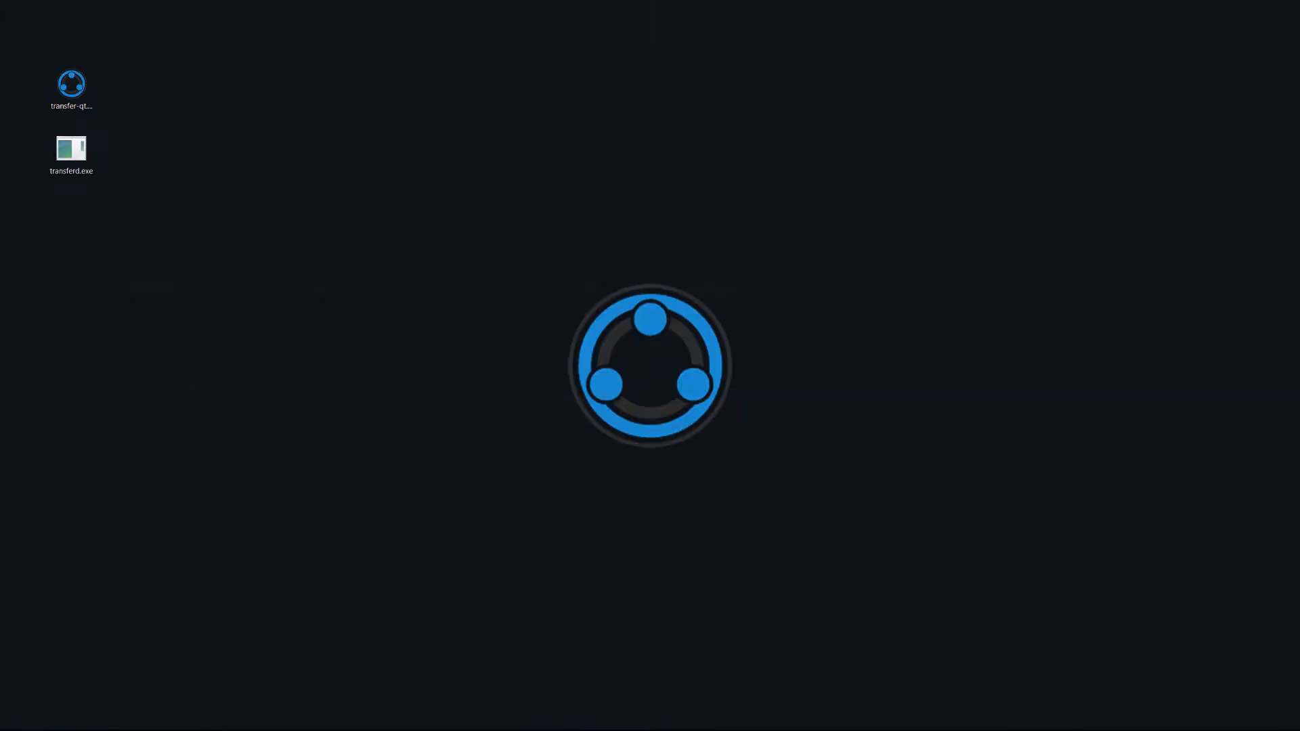
left_click(1023, 719)
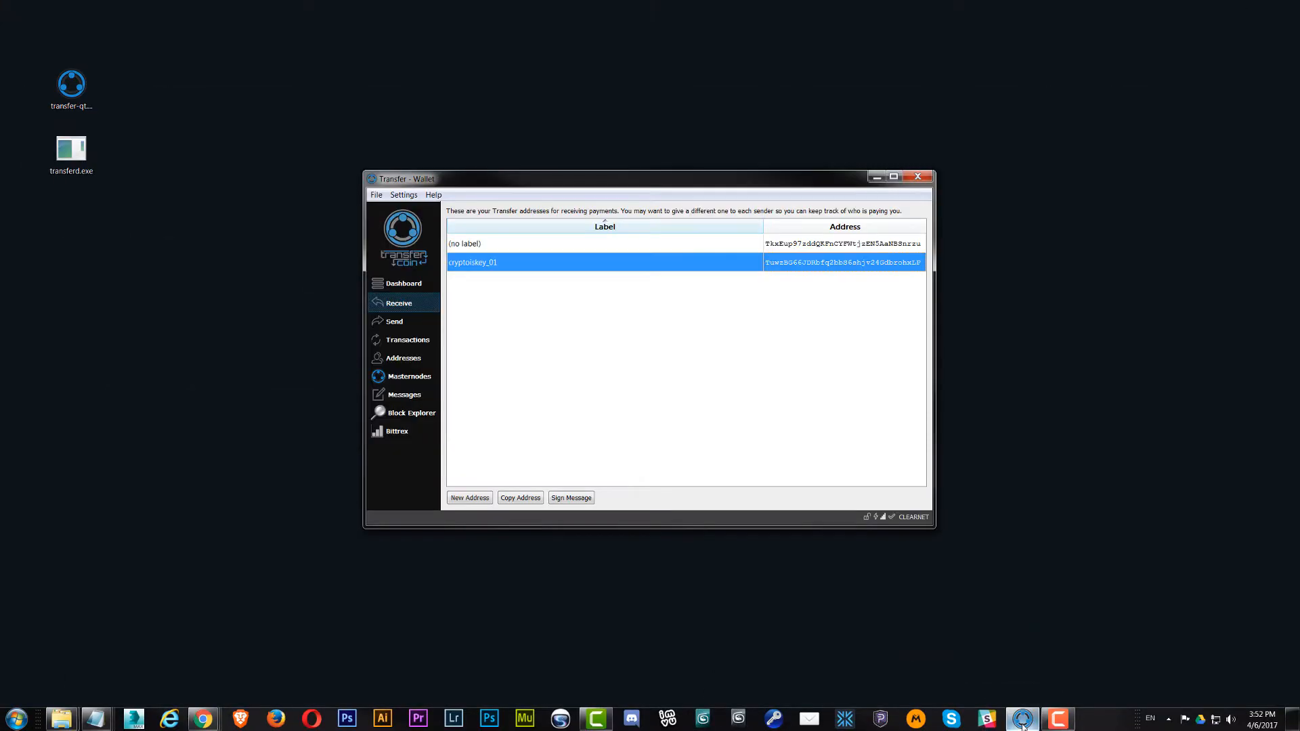
left_click(399, 285)
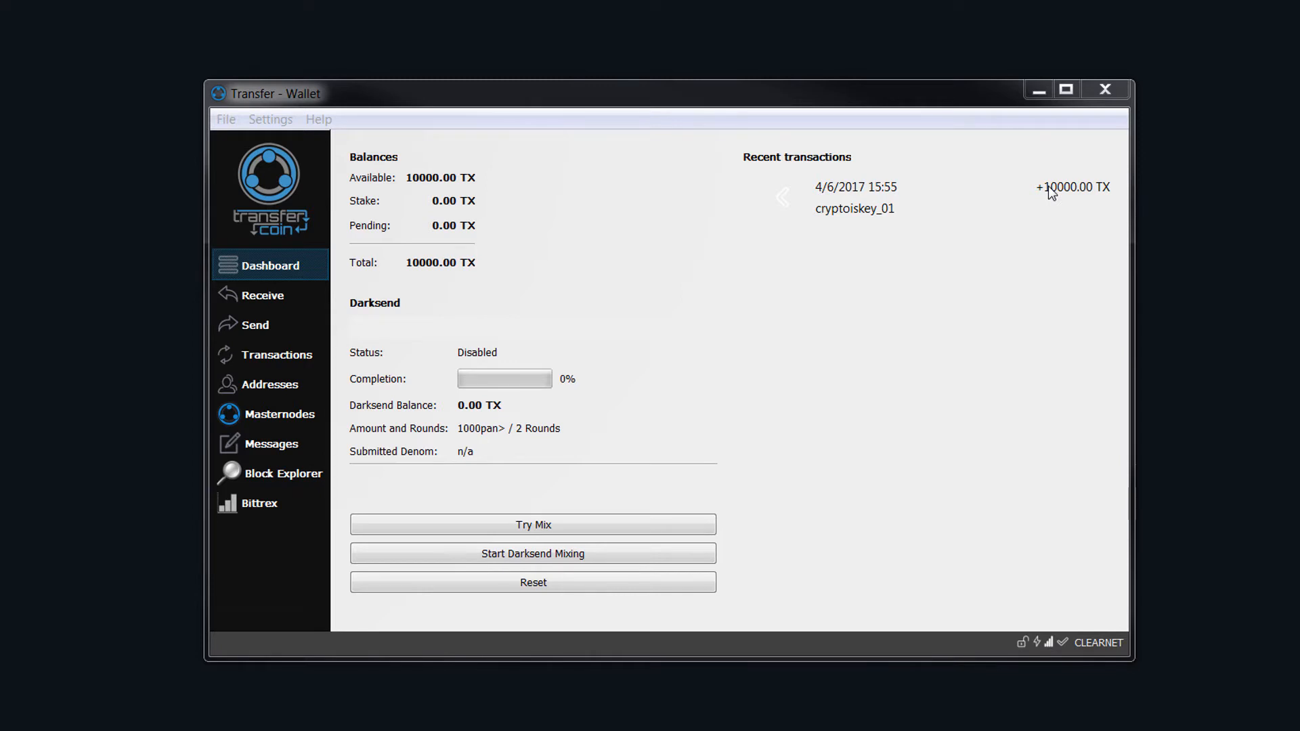
left_click(1005, 283)
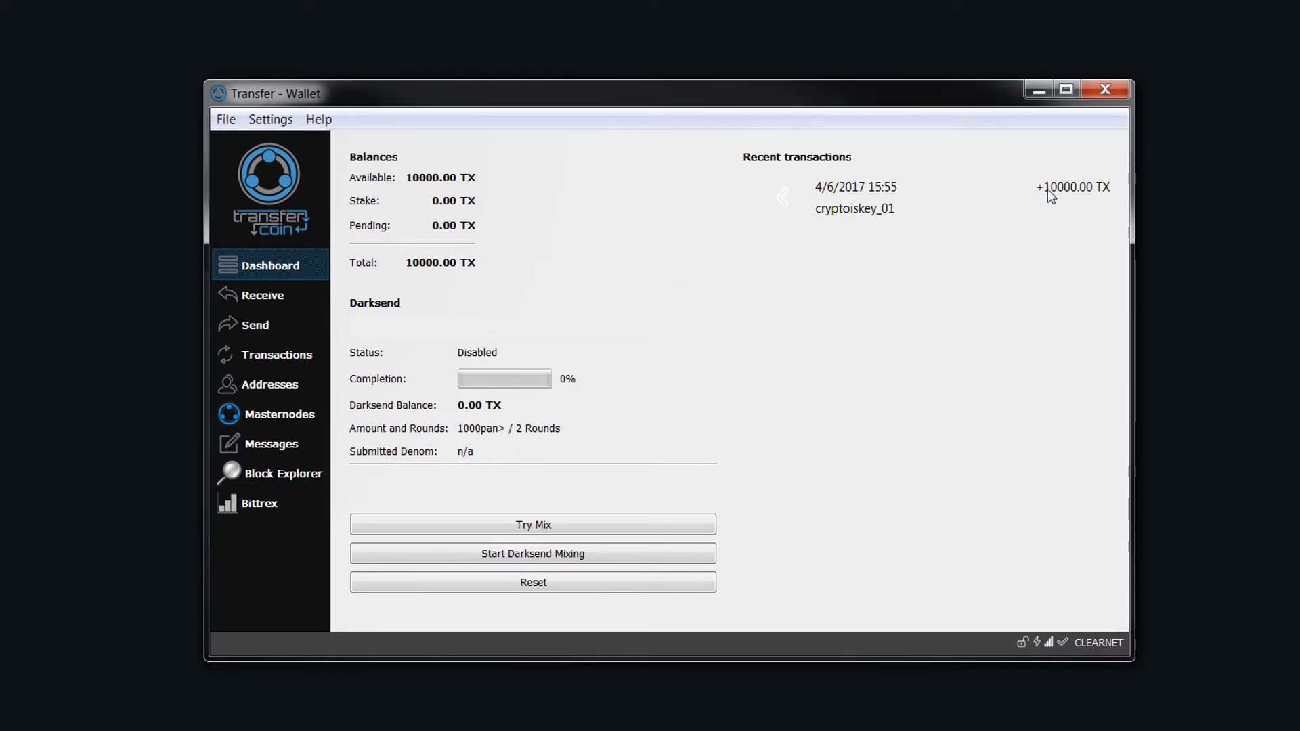
mouse_move(1049, 195)
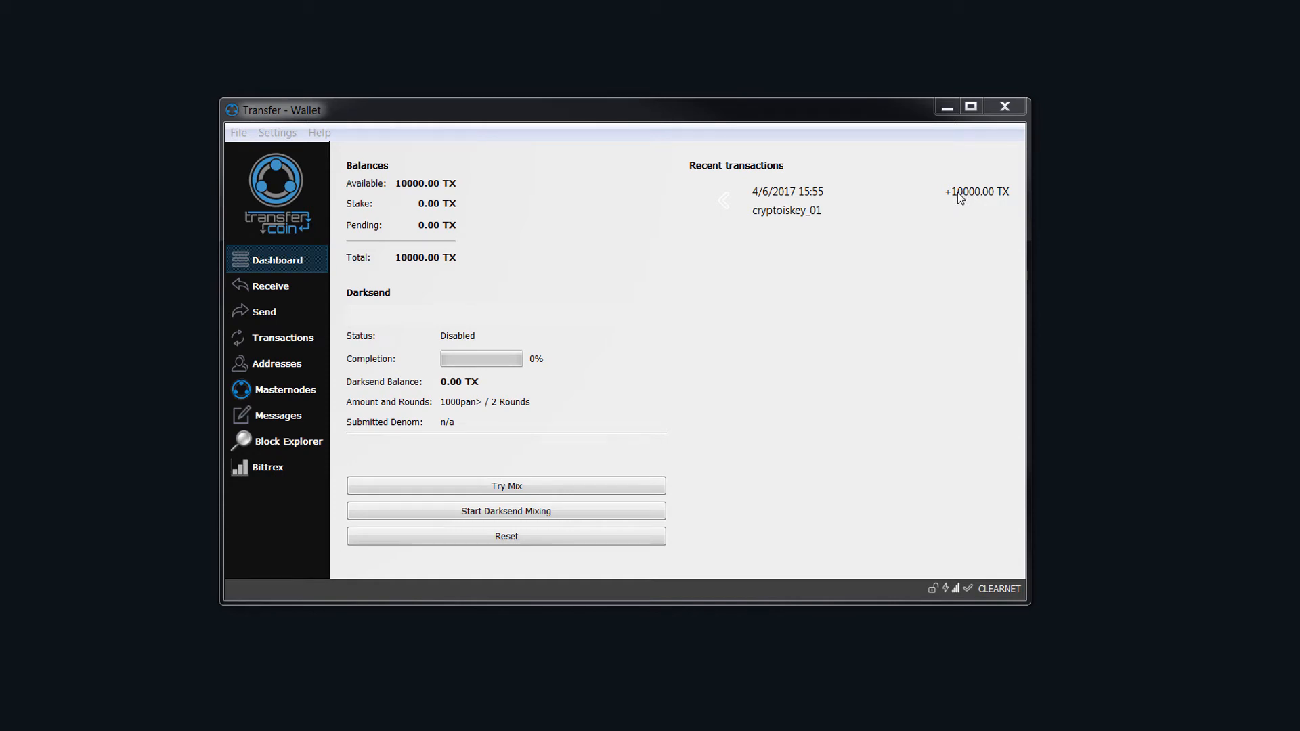
left_click(916, 329)
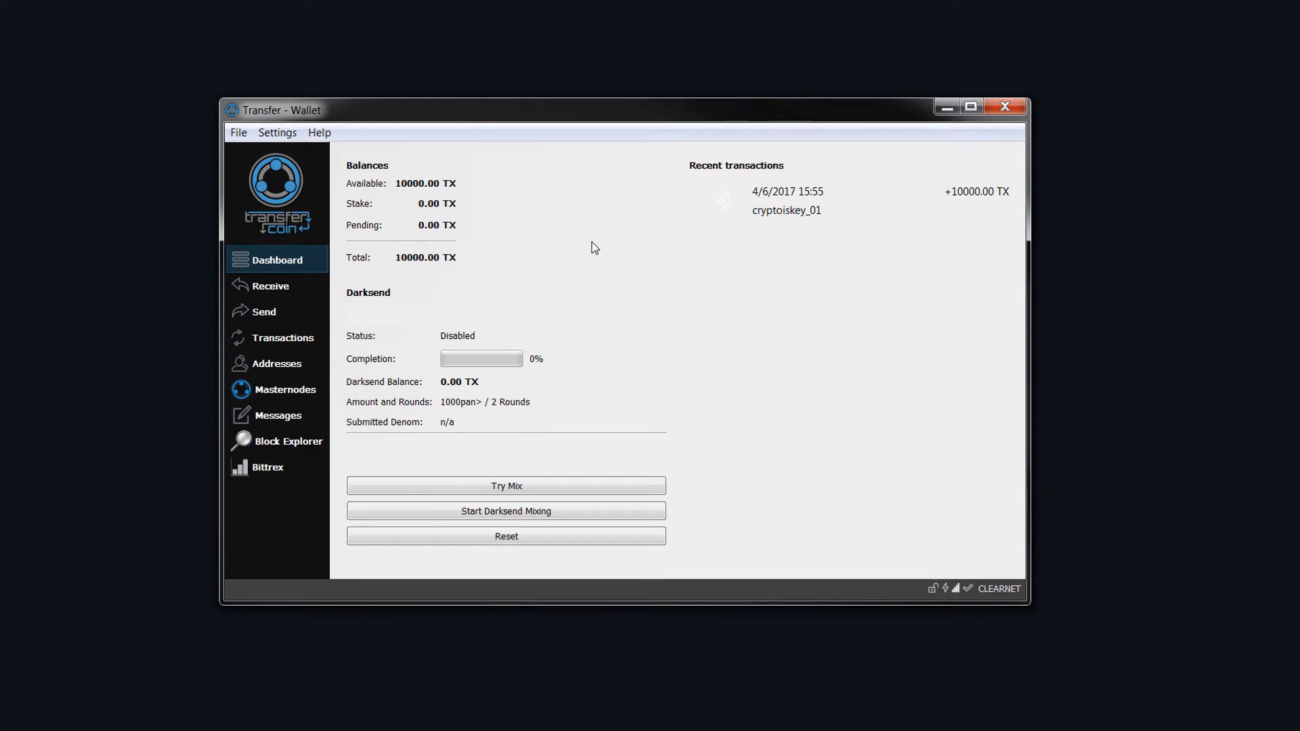
Open the wallet Options and review the Display settings for coin control features
left_click(282, 133)
left_click(294, 192)
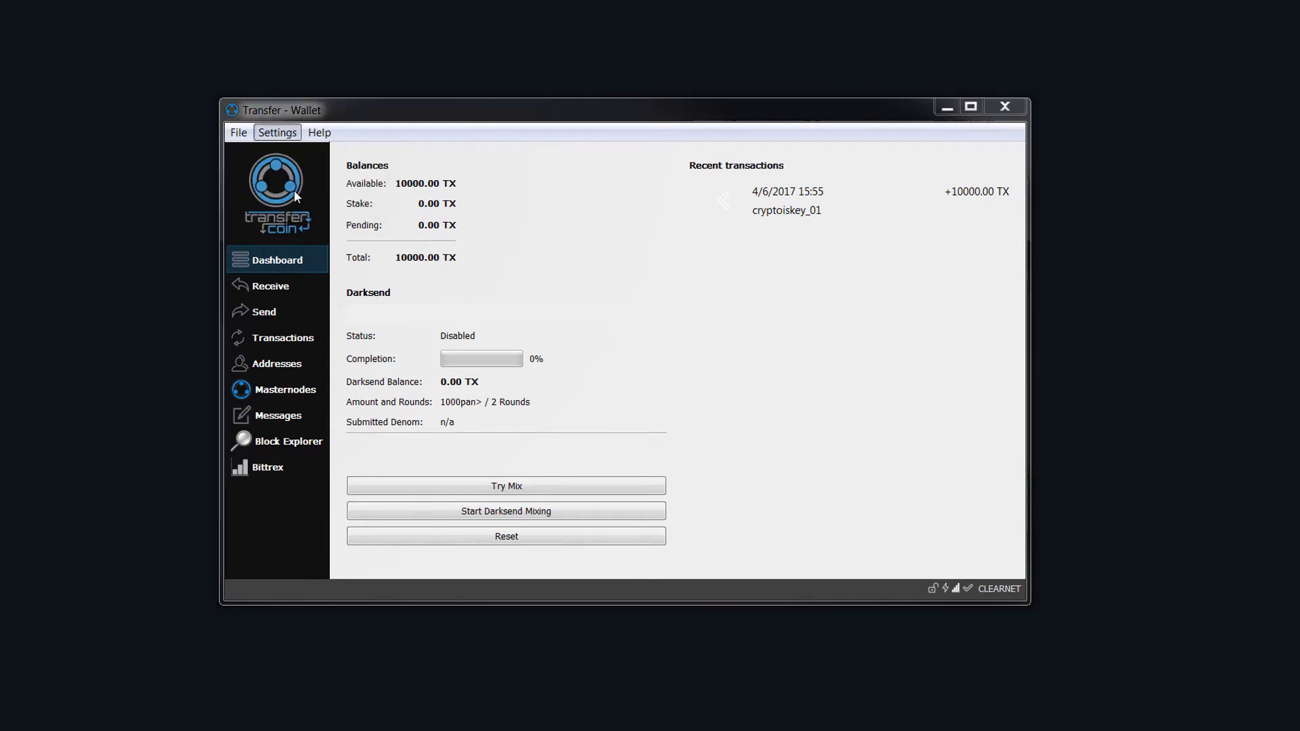
left_click(469, 255)
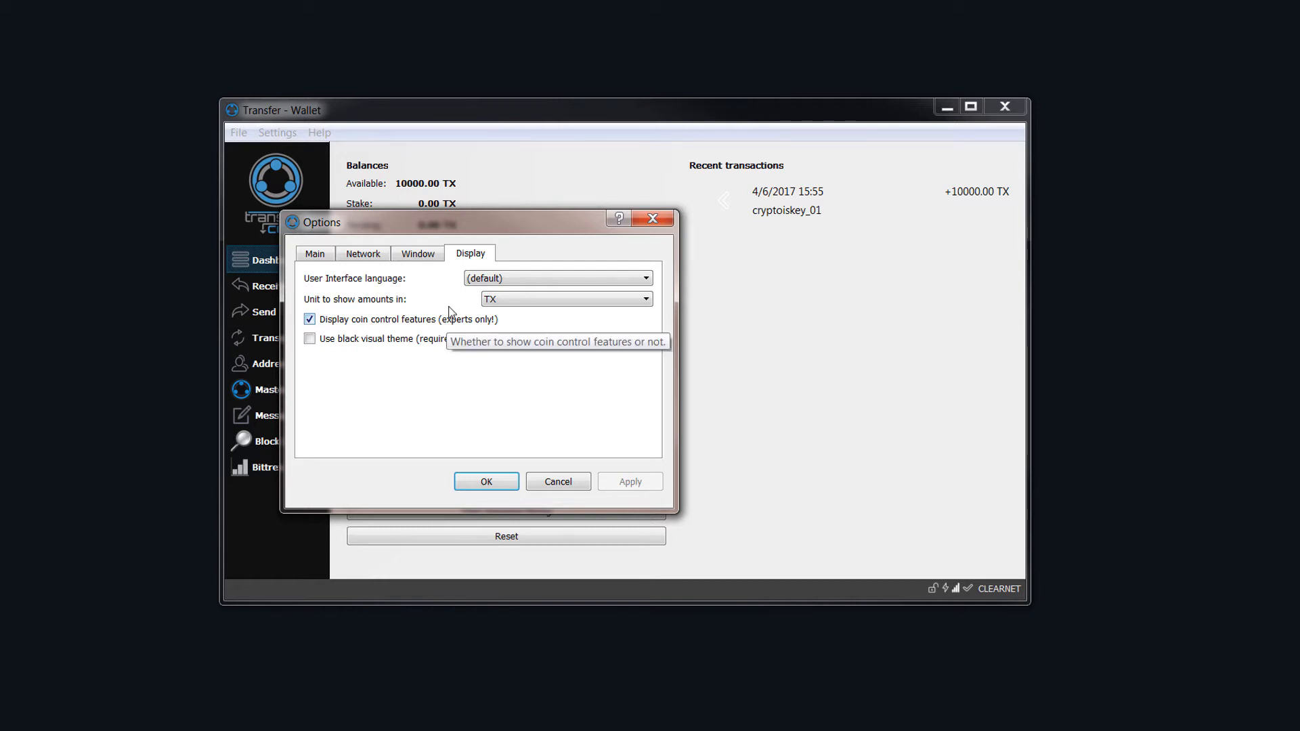
left_click(653, 219)
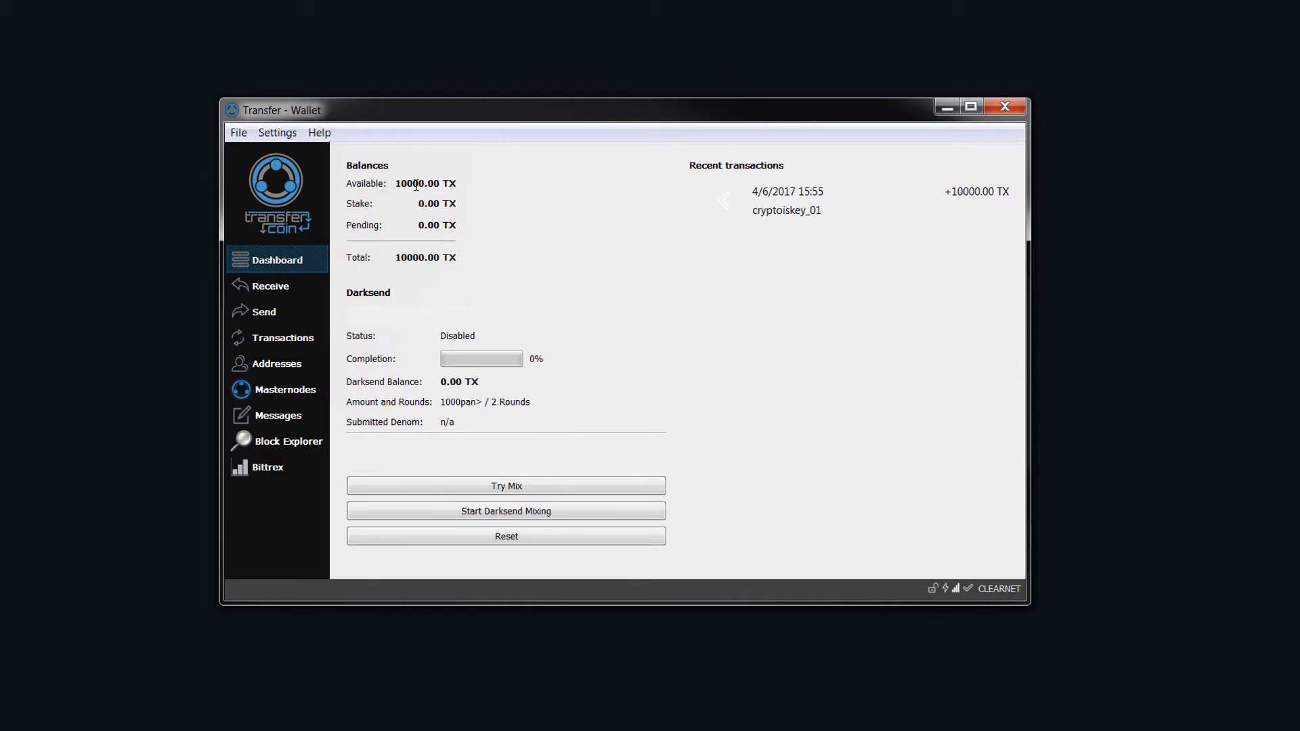
Inspect the coin control inputs on the Send page, then return to the dashboard
mouse_move(410, 186)
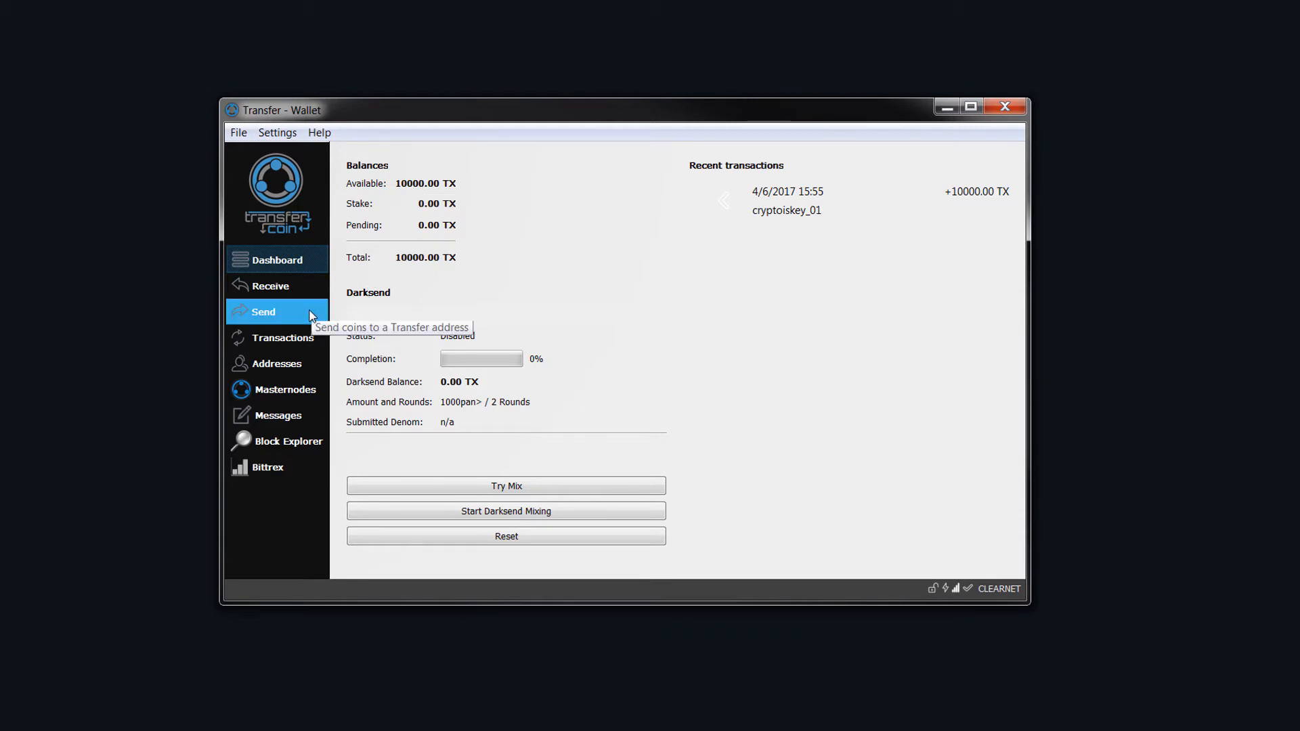
left_click(273, 307)
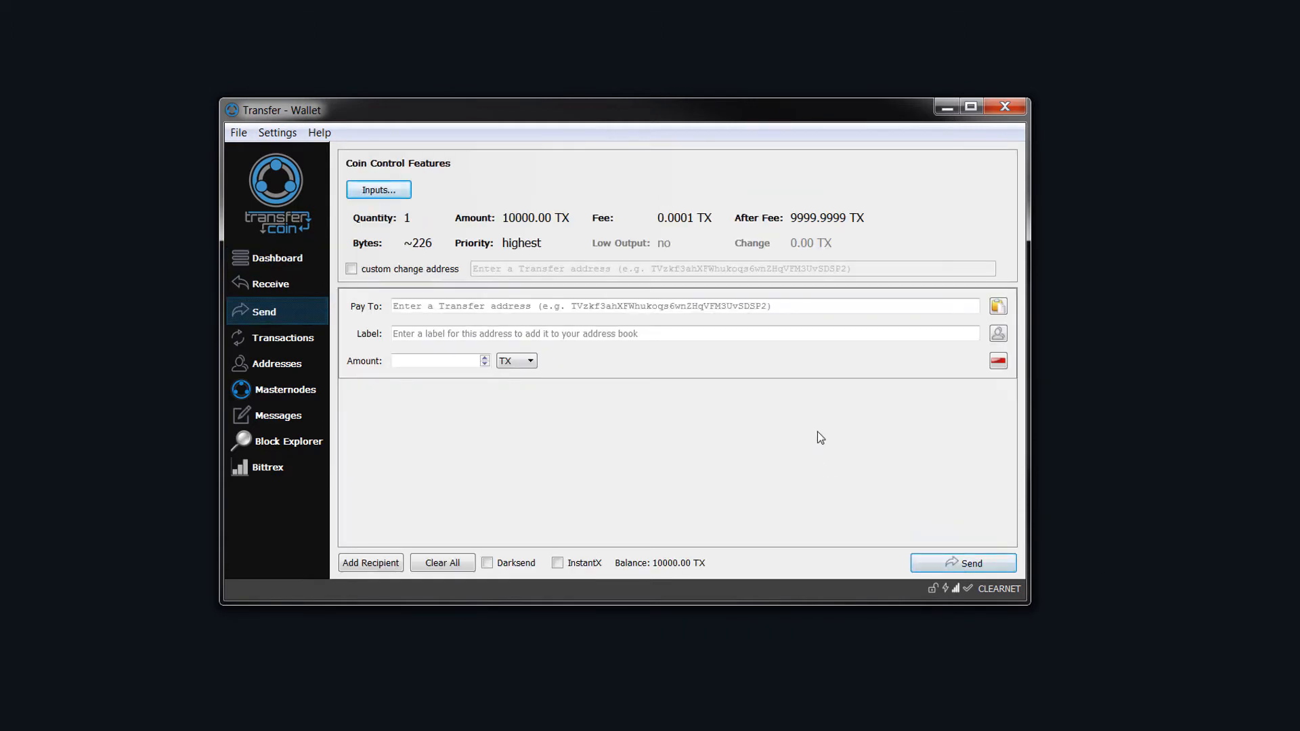
left_click(389, 195)
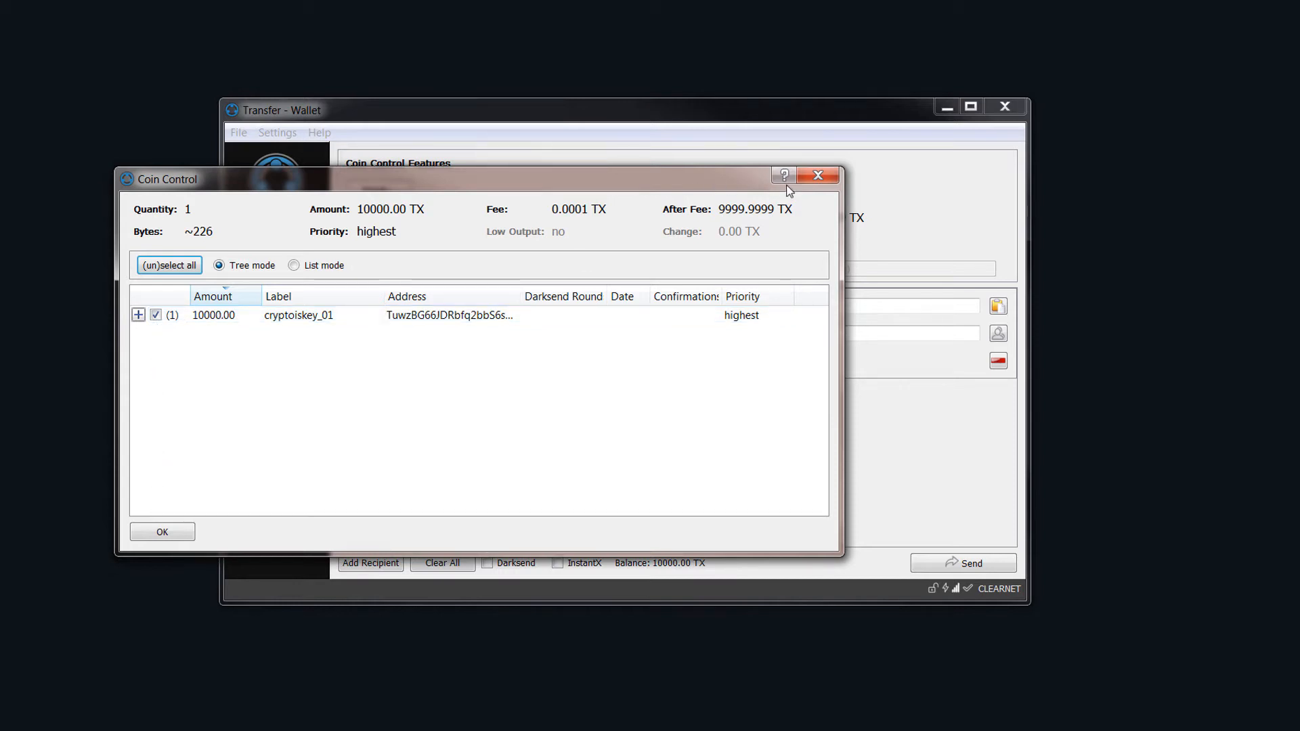
left_click(818, 174)
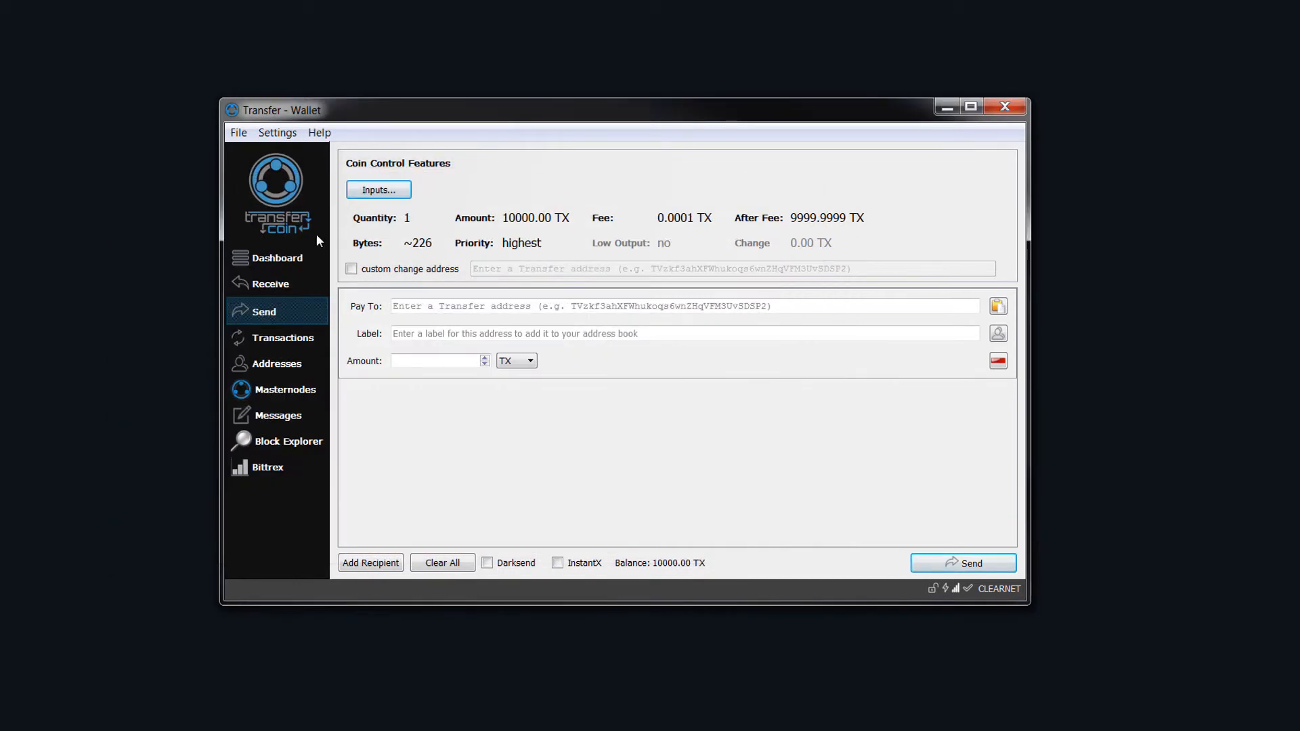
left_click(290, 264)
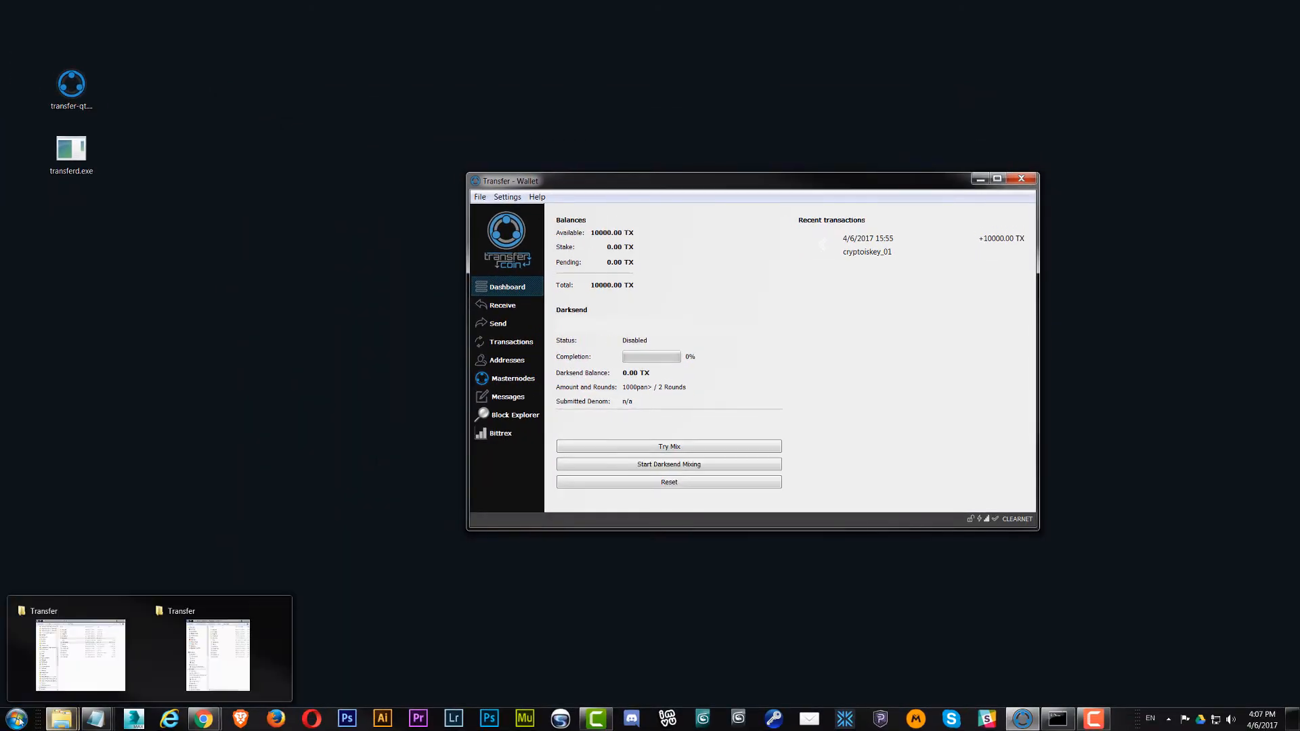
Open a command prompt and run ipconfig to read the local network addresses
left_click(18, 720)
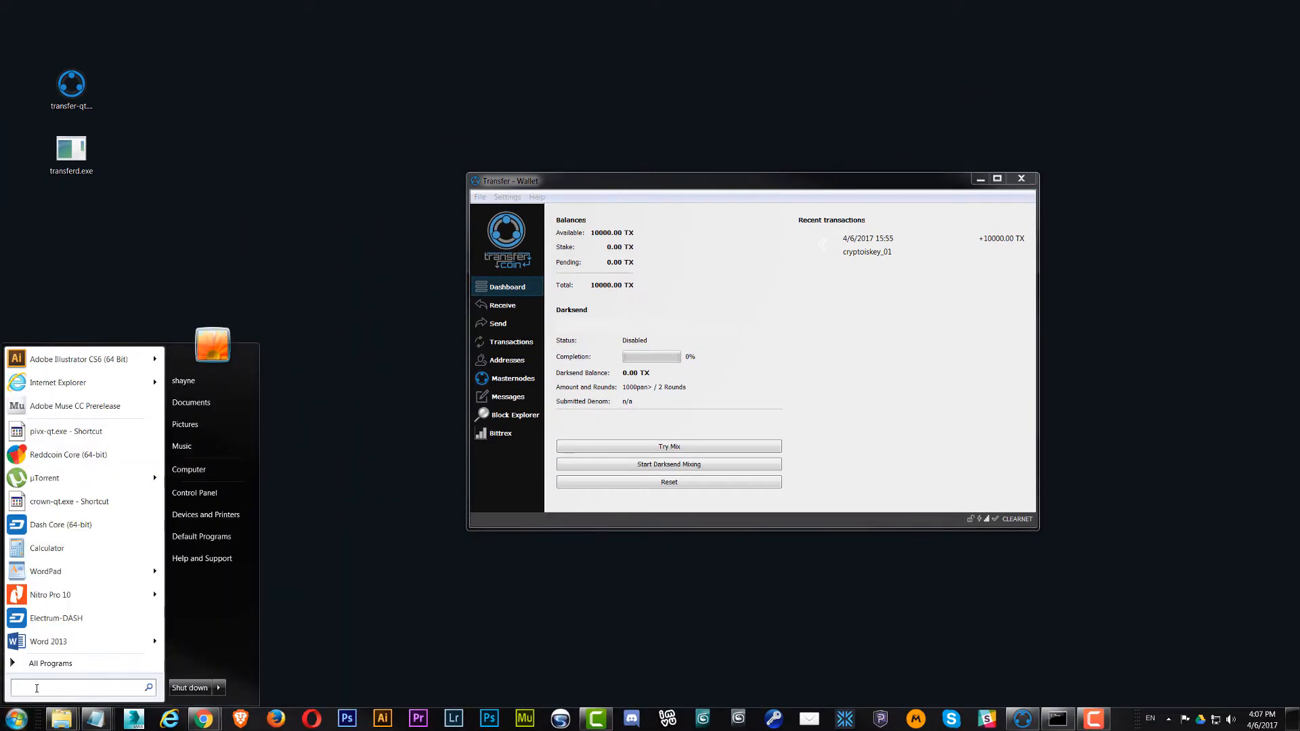
type("cmd")
key("Return")
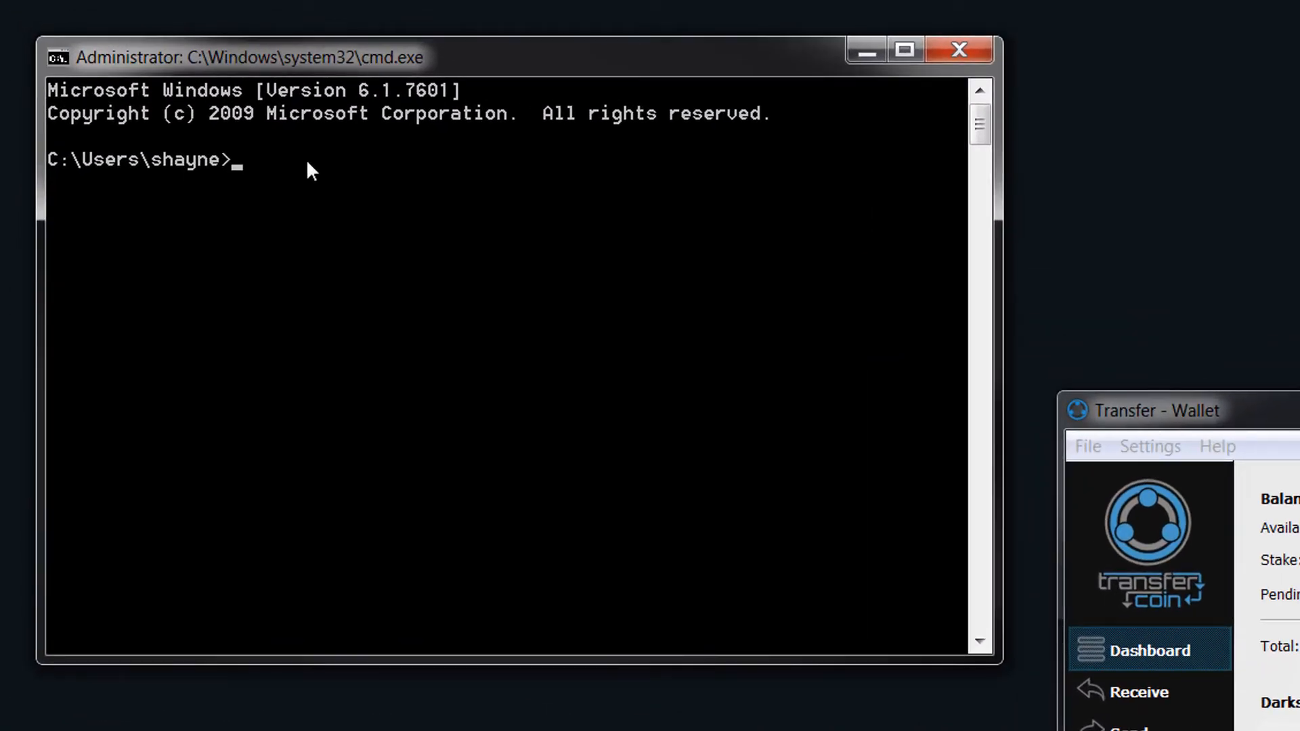
type("ipconfig")
key("Return")
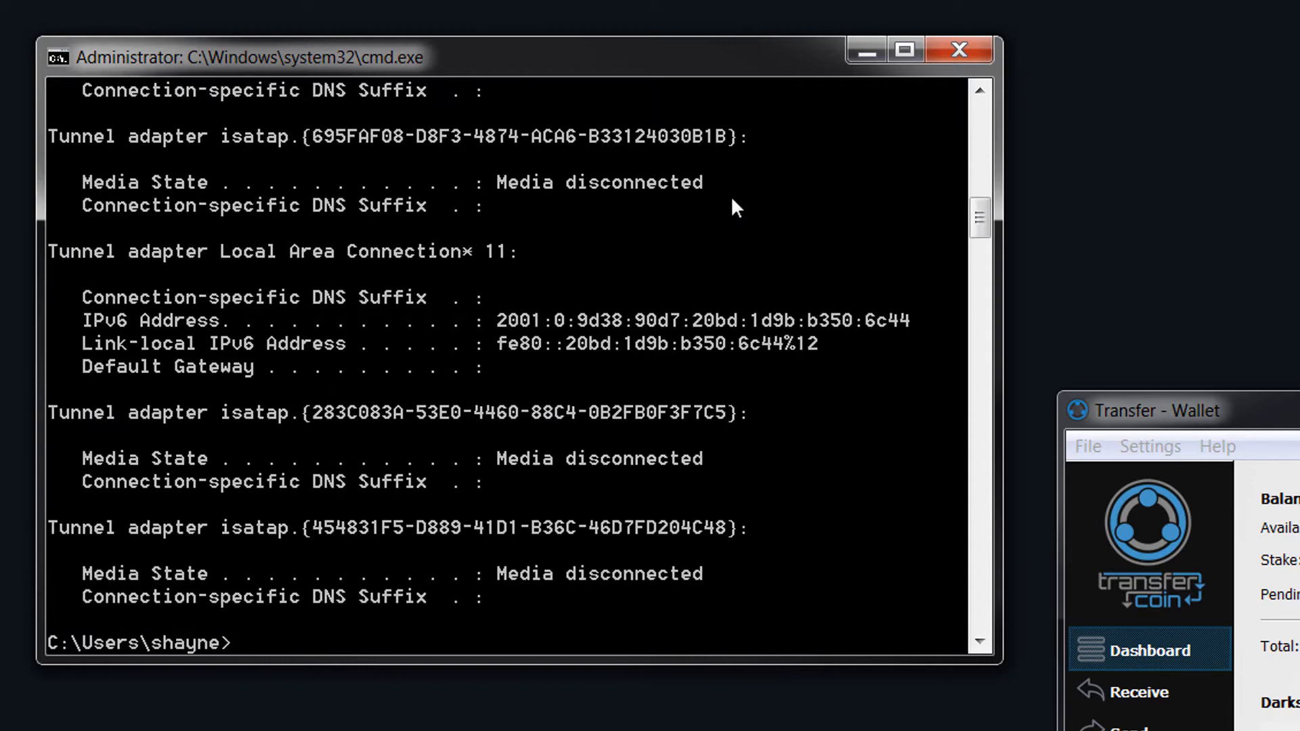
left_click_drag(979, 218, 980, 135)
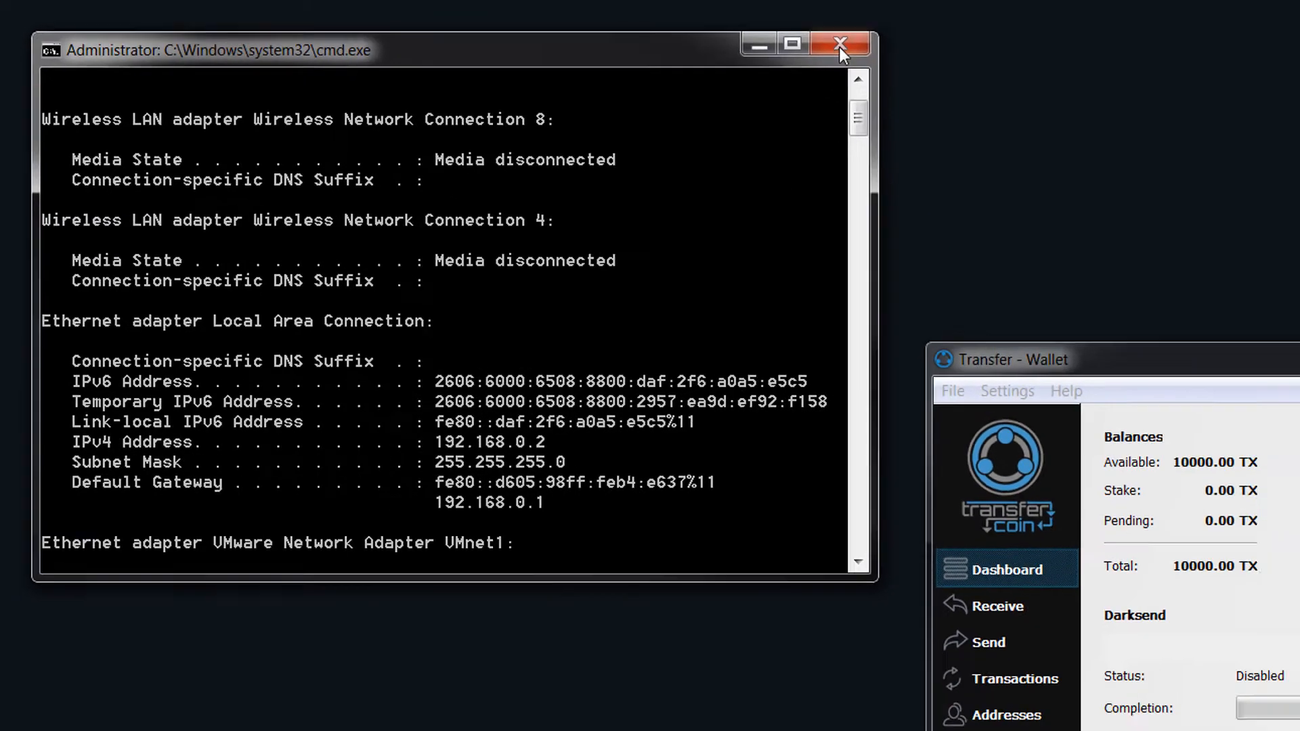
left_click(958, 50)
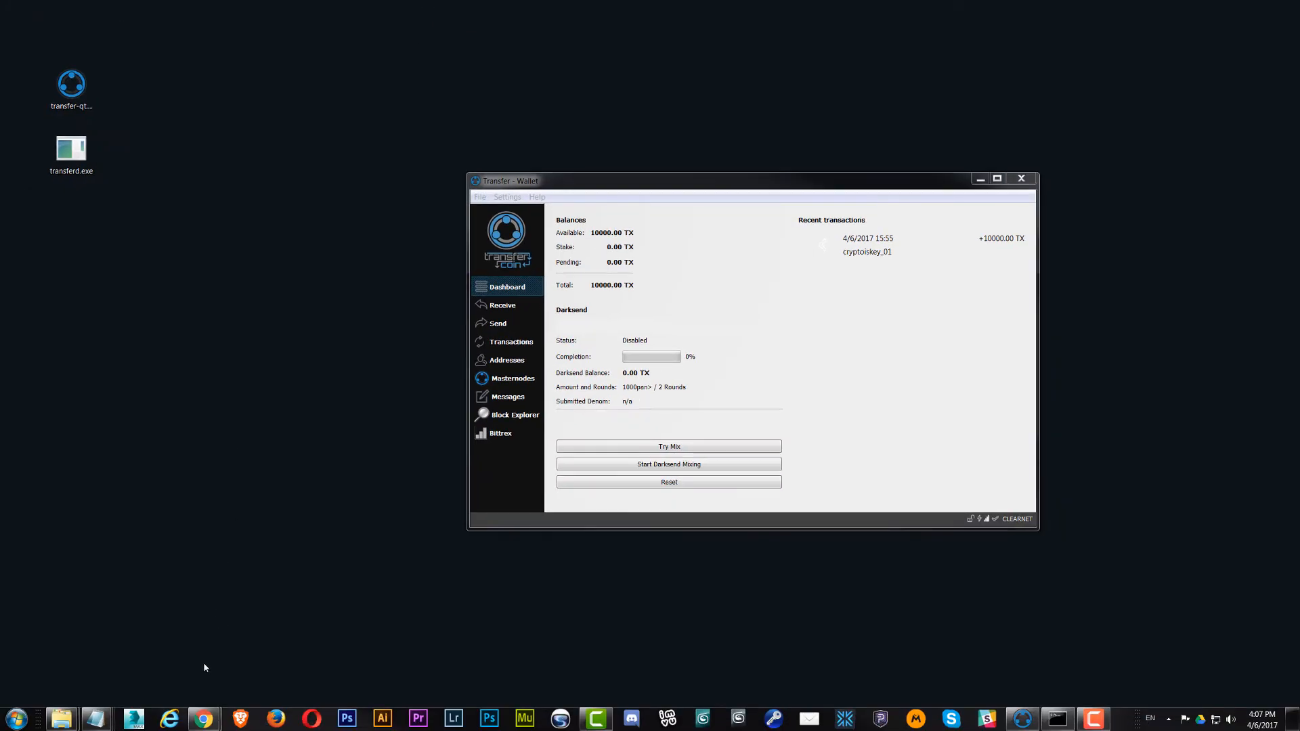
Check the public IP address on whatsmyip.org and switch to the router's 192.168.0.1 login page
mouse_move(204, 721)
left_click(273, 650)
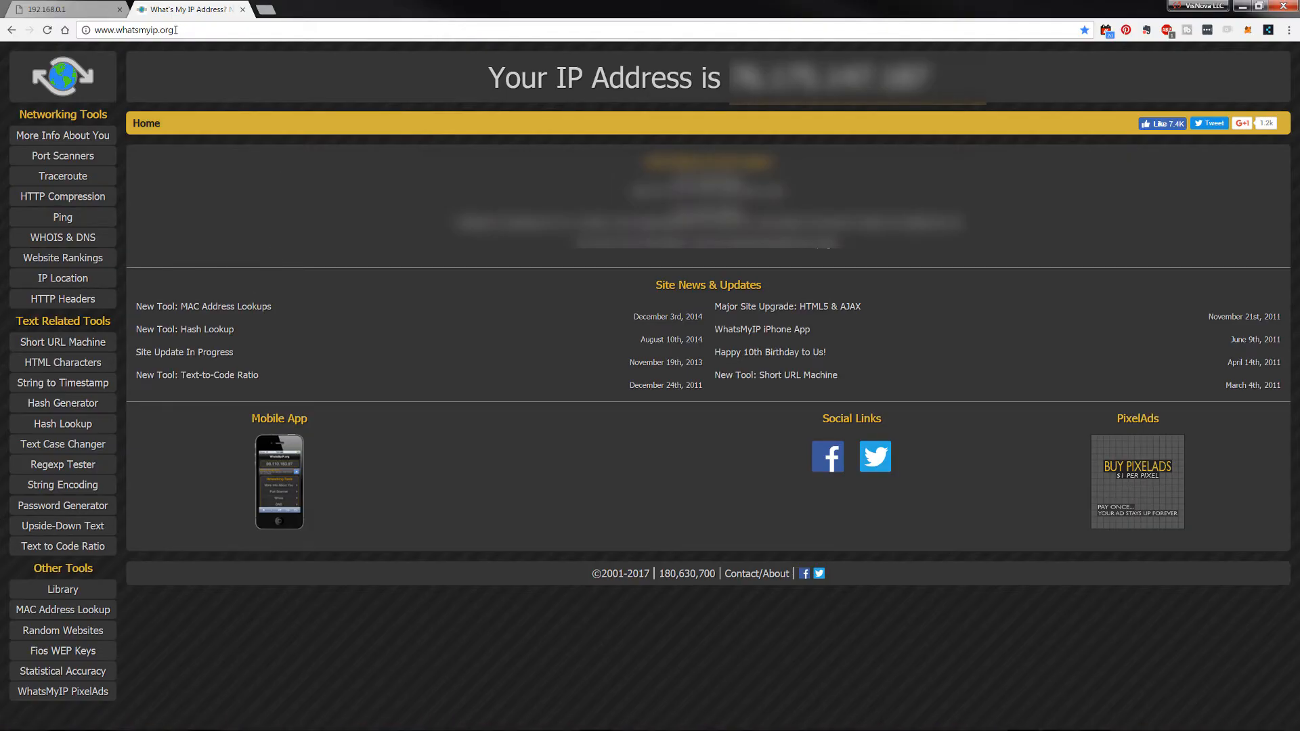
left_click(175, 30)
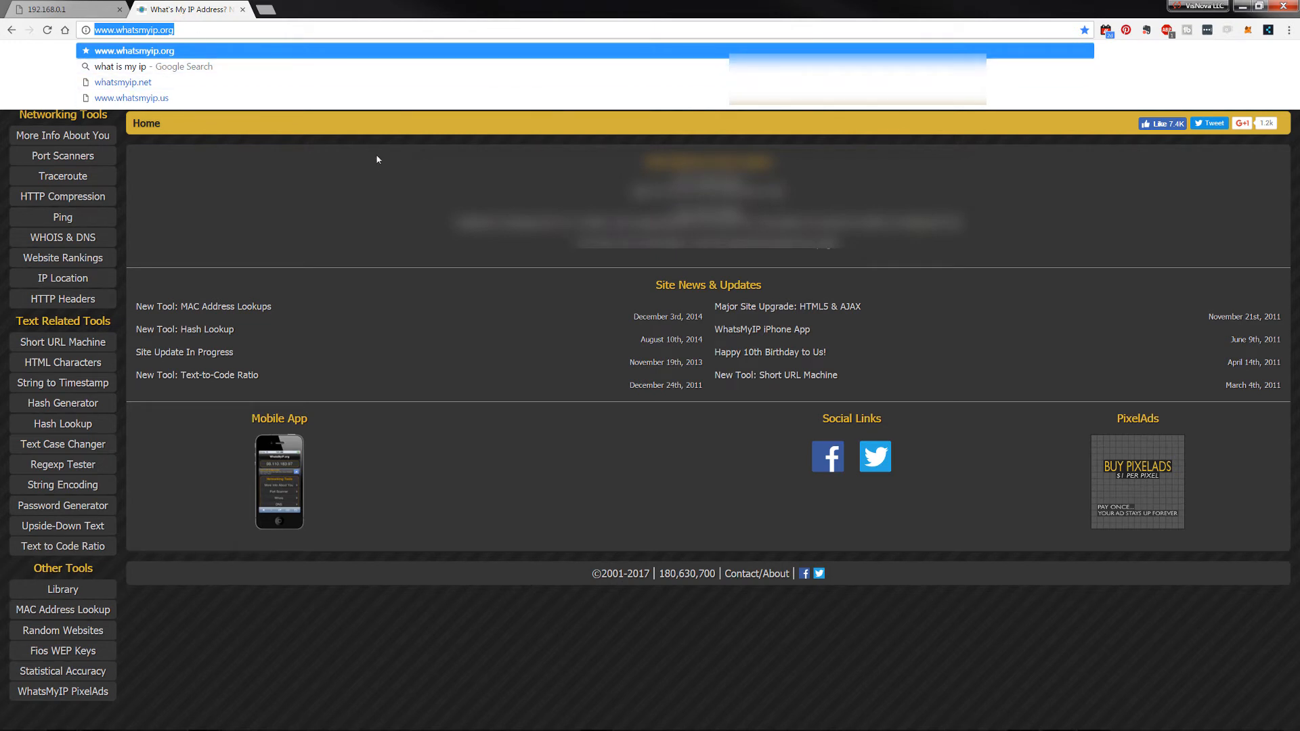
left_click(342, 181)
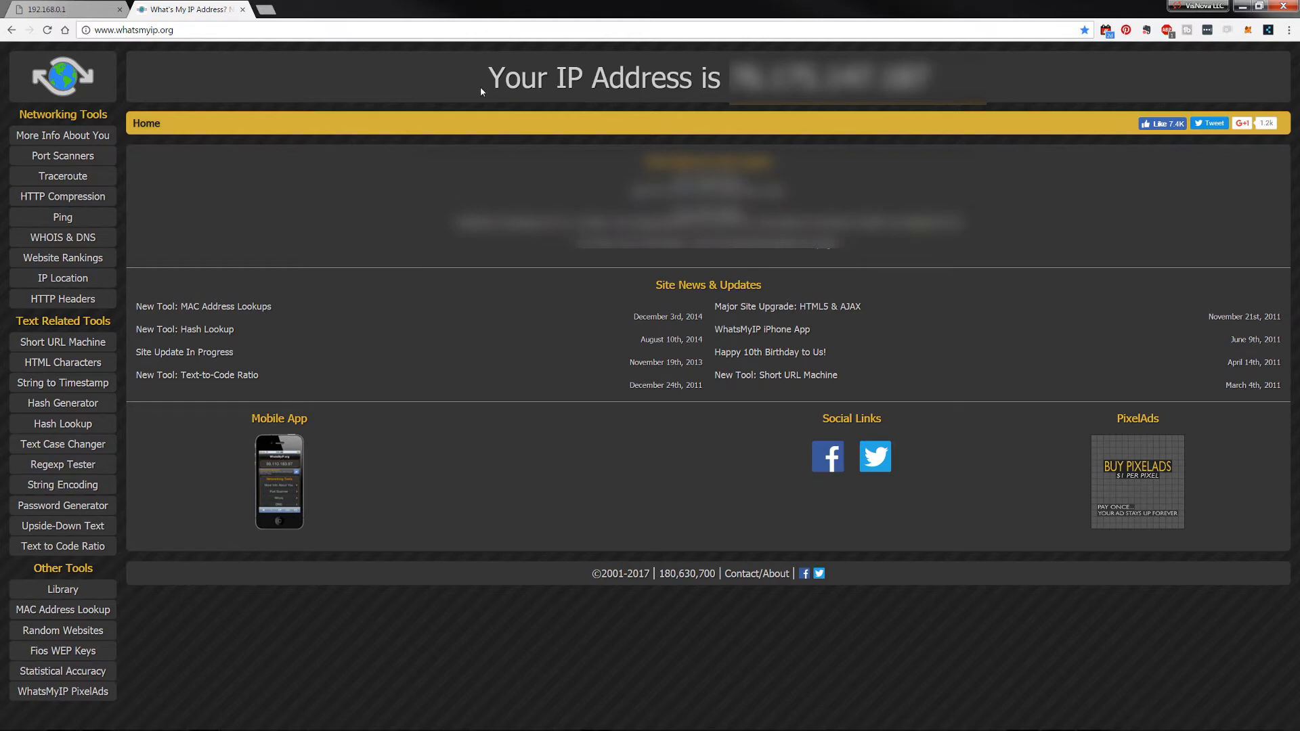
left_click(86, 6)
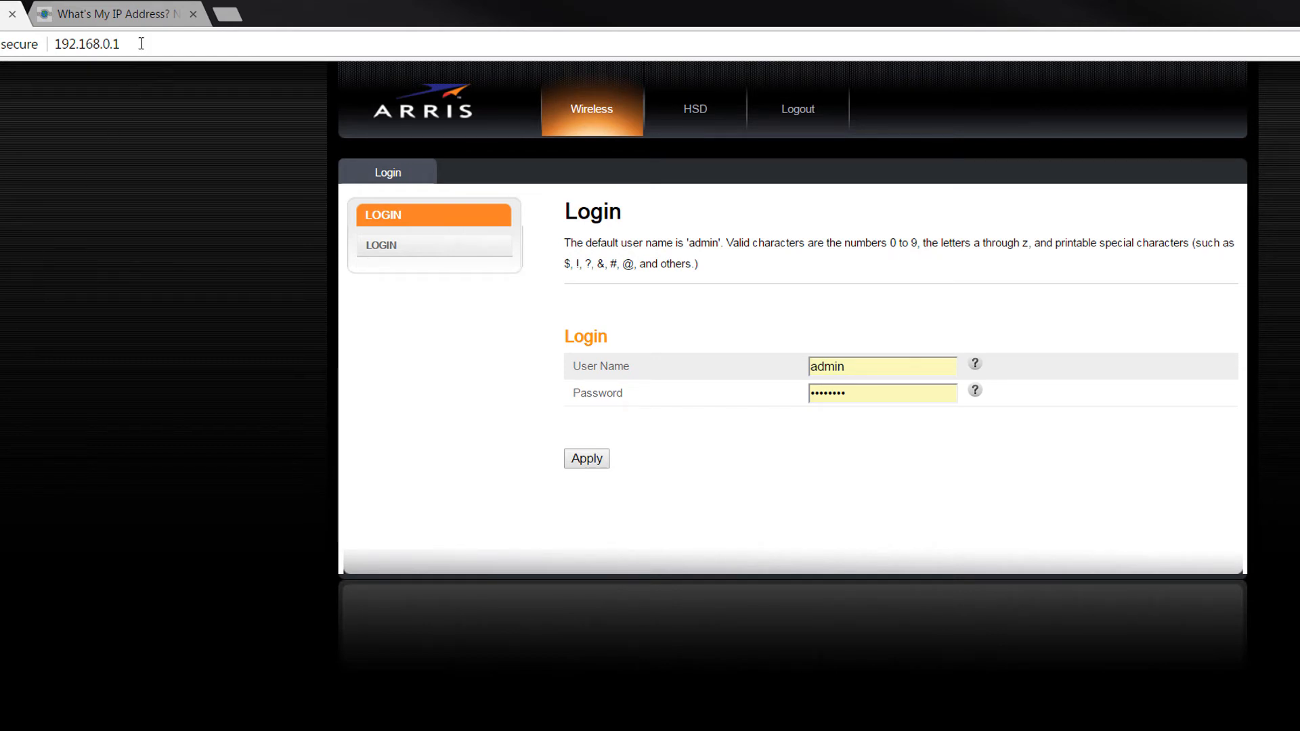
Open the router's Firewall settings and go to the Virtual Servers / Port Forwarding page
left_click_drag(141, 44, 30, 42)
left_click(141, 42)
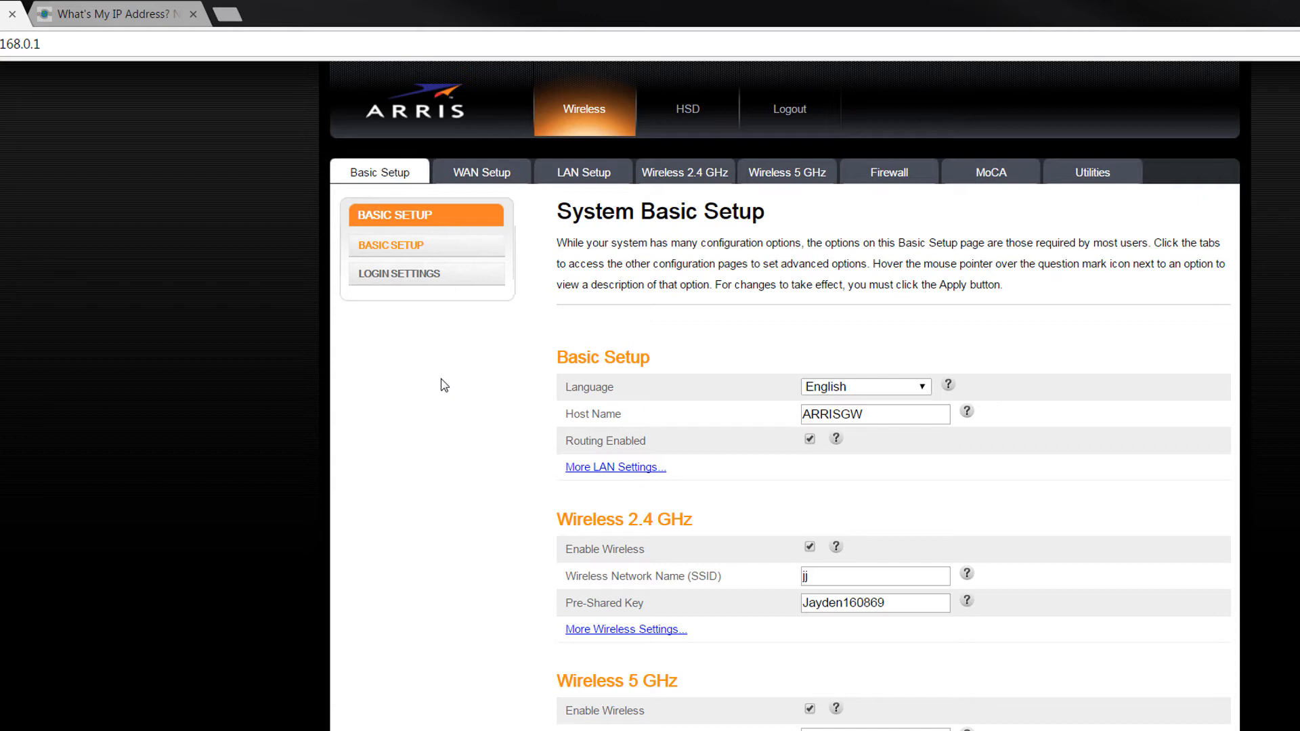
left_click(889, 174)
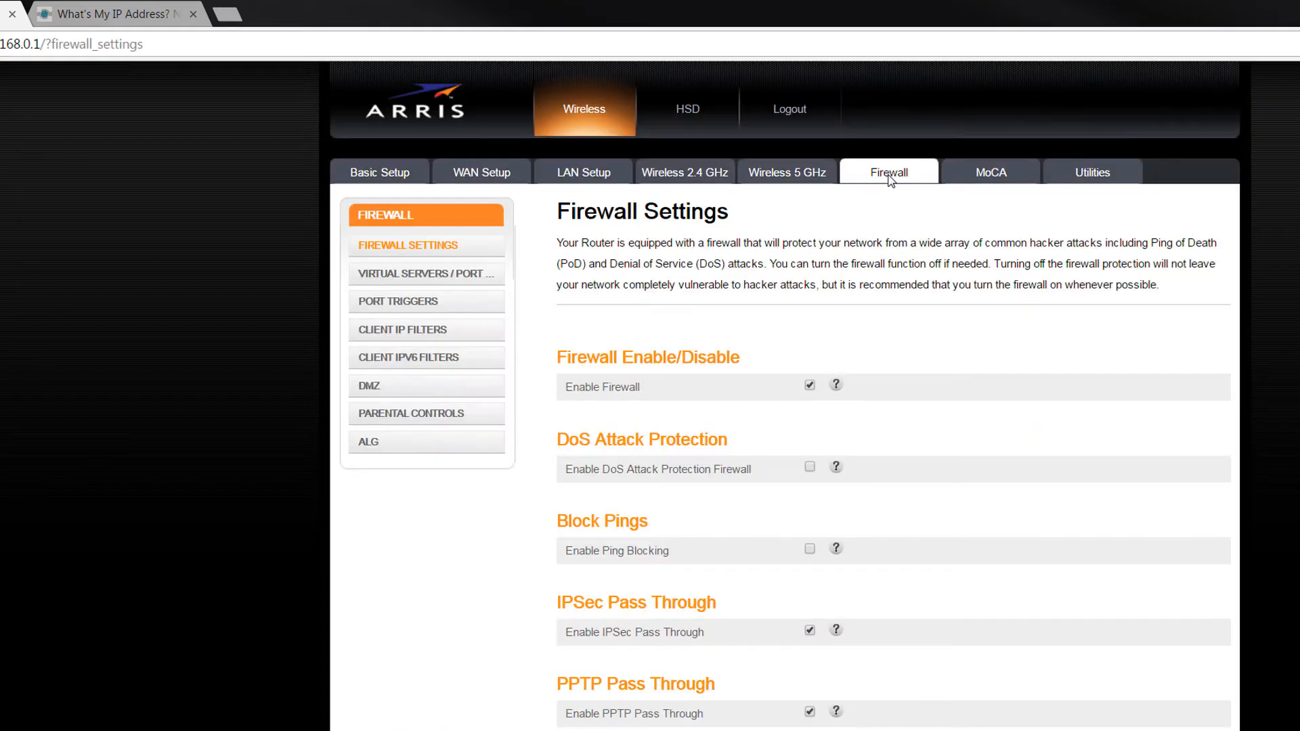
left_click(444, 282)
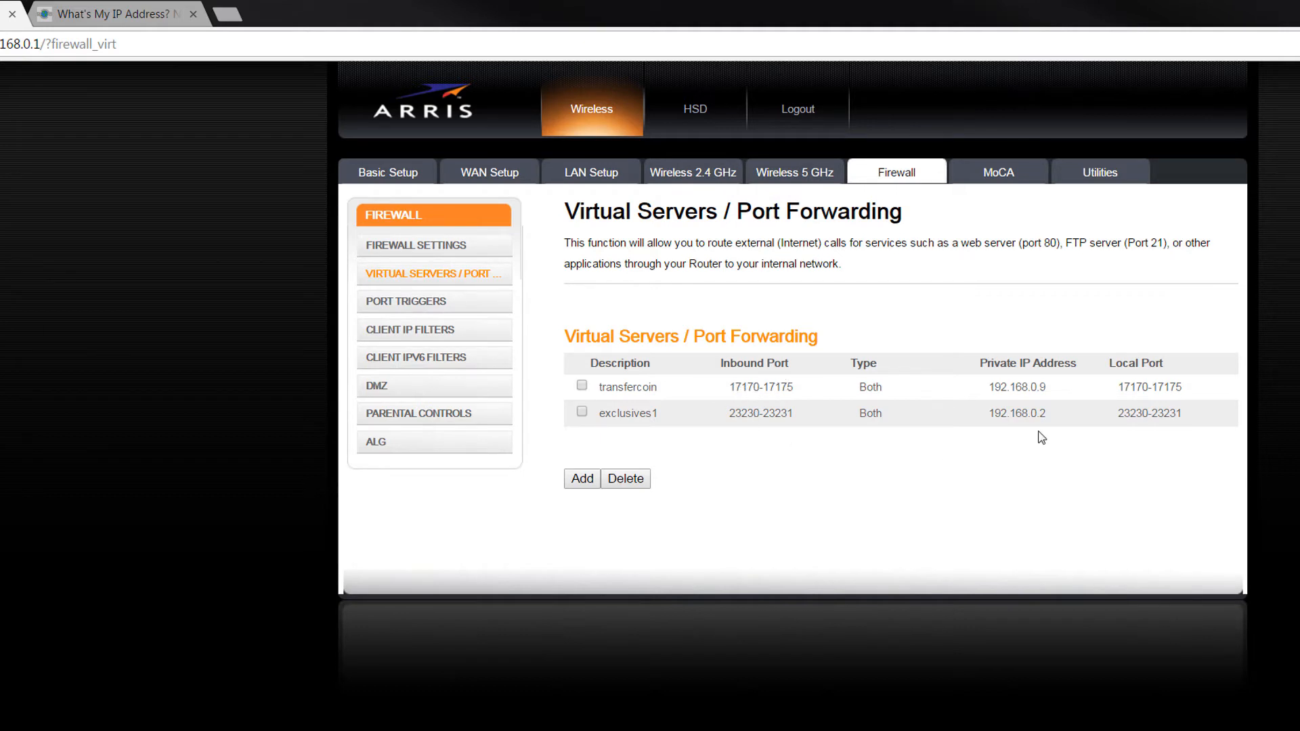
Review the existing port forwarding rules' private IP addresses and open the Add Virtual Server dialog
left_click_drag(988, 387, 1051, 391)
left_click(1049, 392)
left_click_drag(988, 415, 1046, 415)
left_click(1007, 437)
left_click(581, 481)
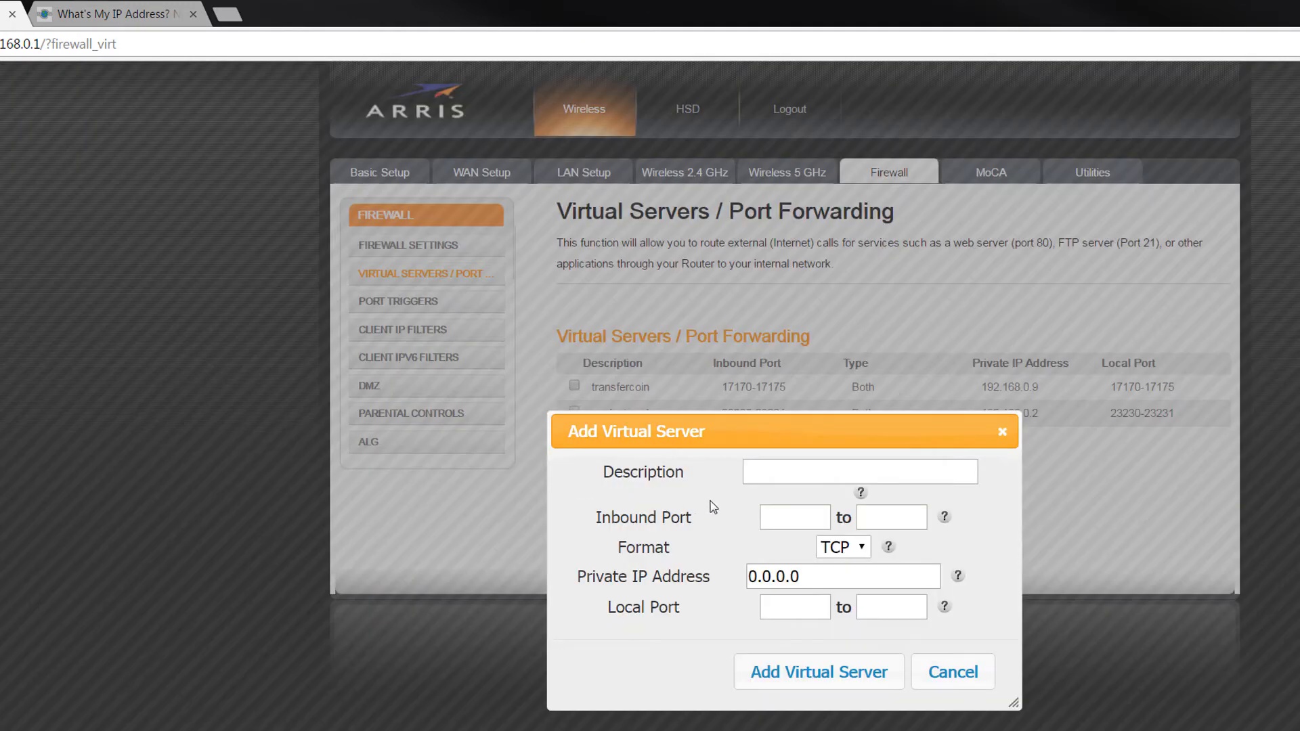
Enter transfer1 as the new virtual server's description
left_click_drag(780, 430, 773, 460)
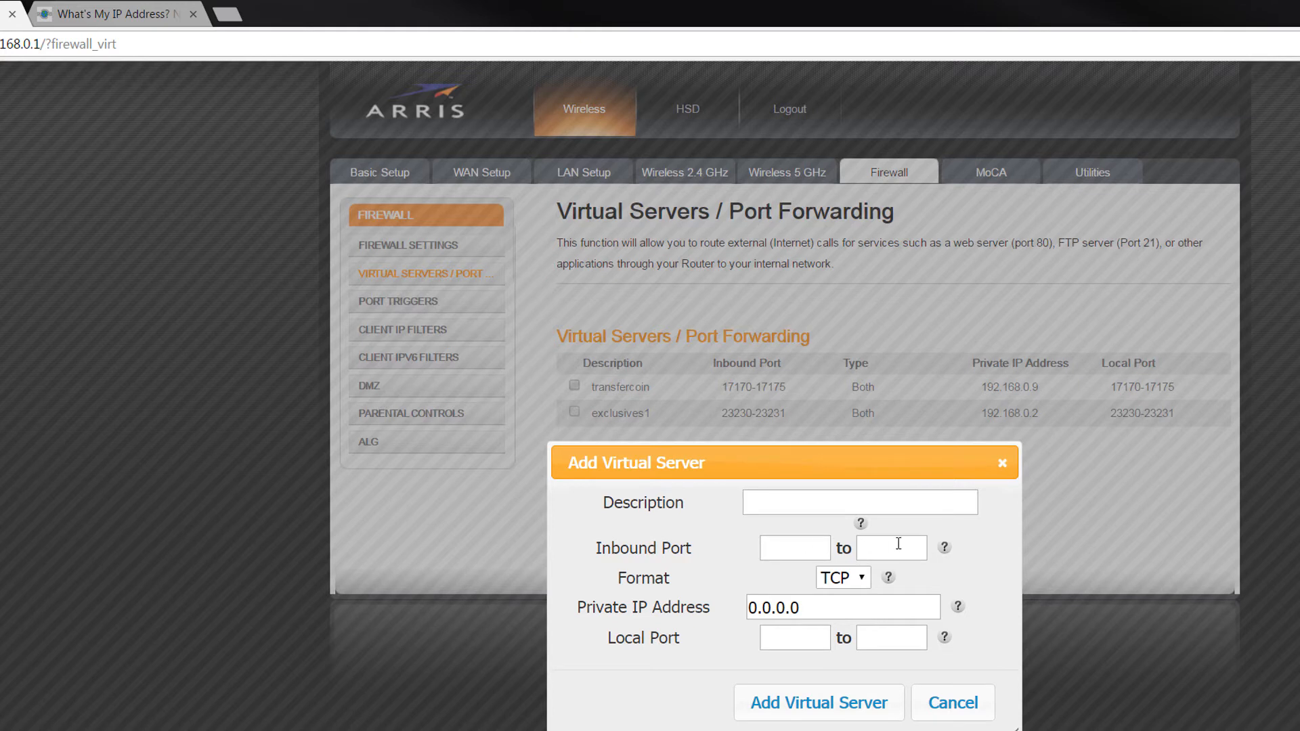
left_click(774, 504)
type("exclusives")
left_click_drag(828, 504, 697, 507)
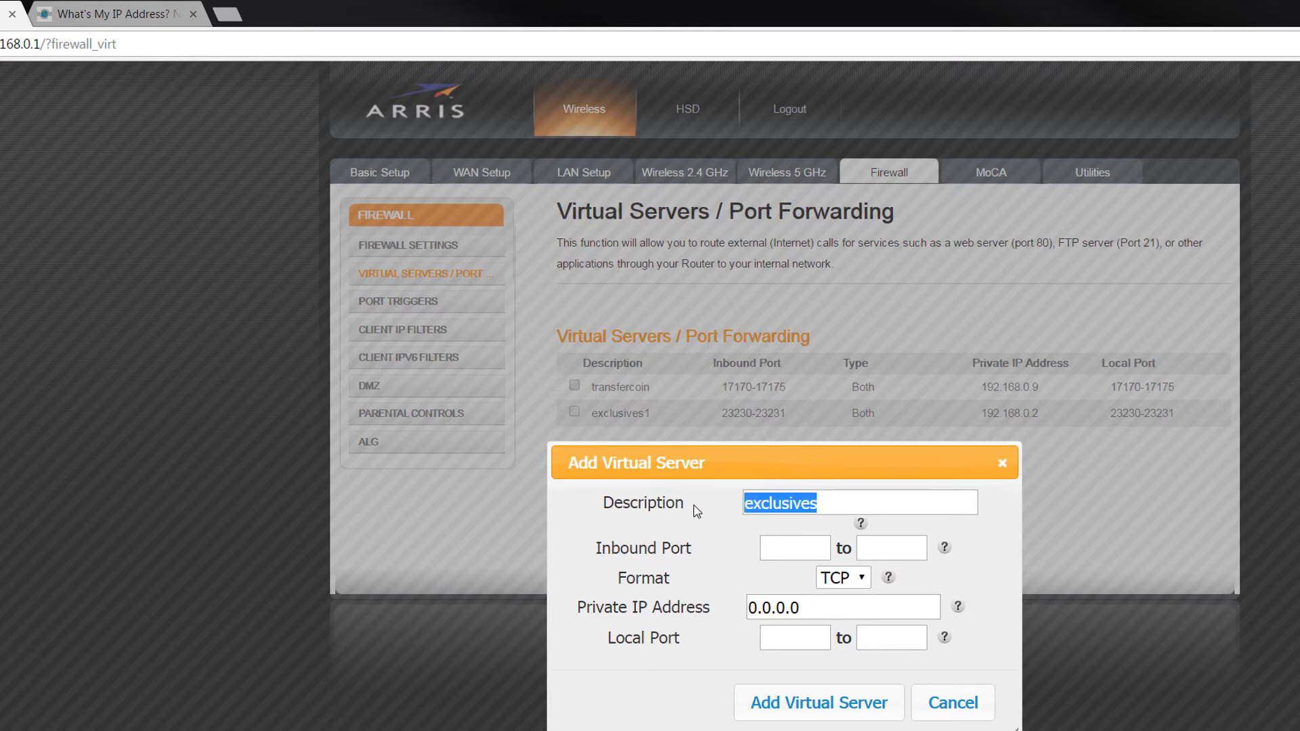
type("transfe")
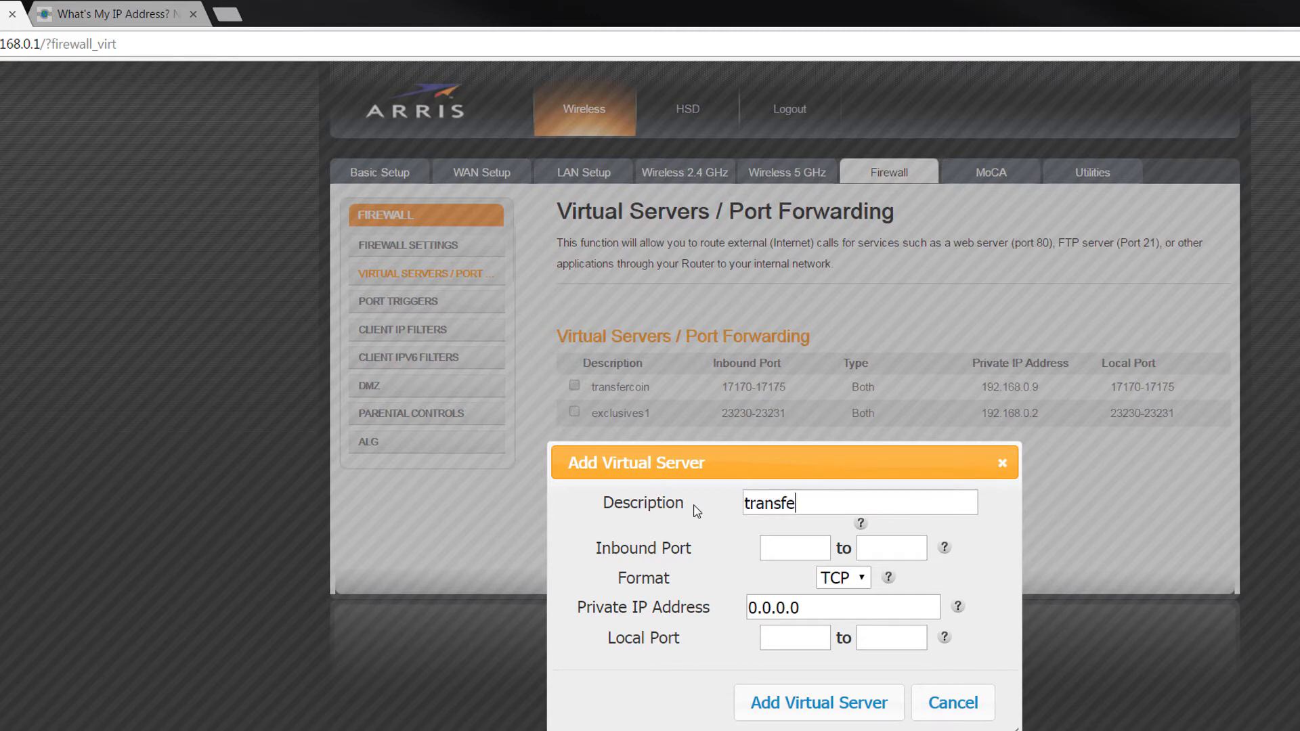
type("r1")
Set the inbound port range to 17170 to 17171 and the format to Both
left_click(786, 547)
type("1")
type("7170")
type("171")
type("71")
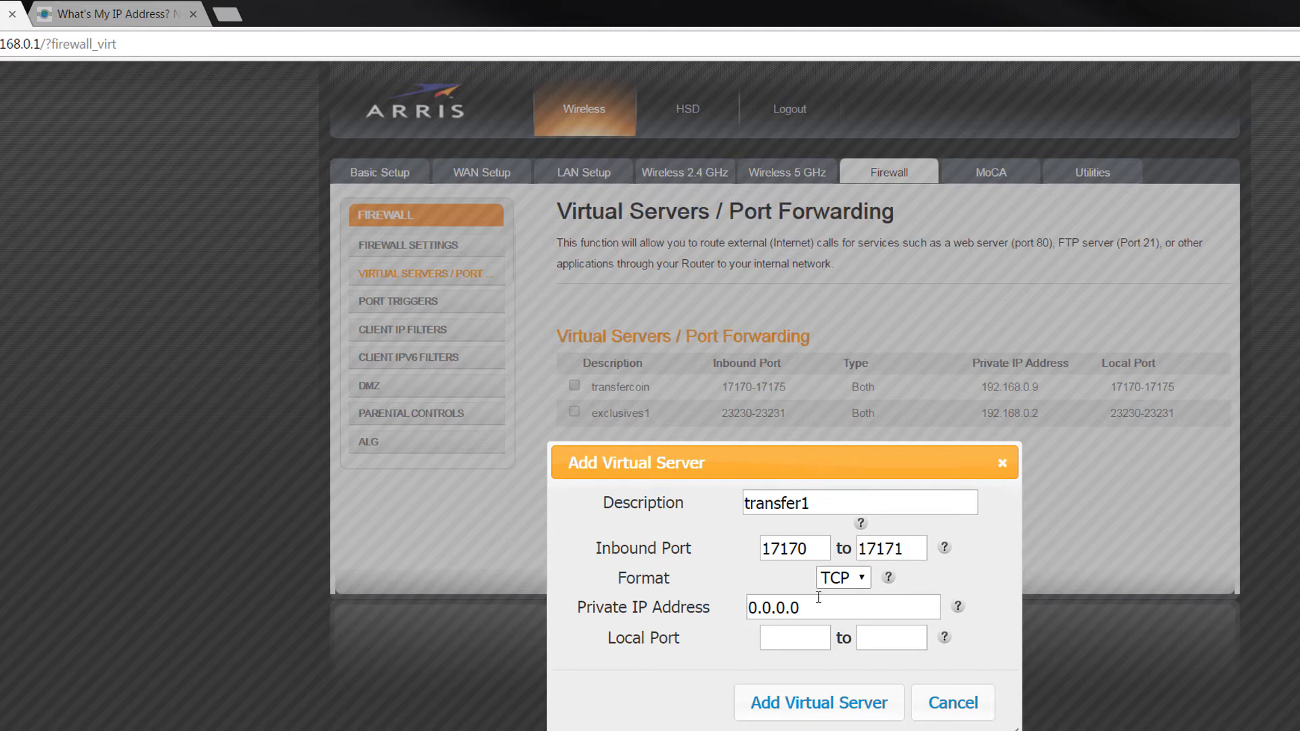
left_click(858, 579)
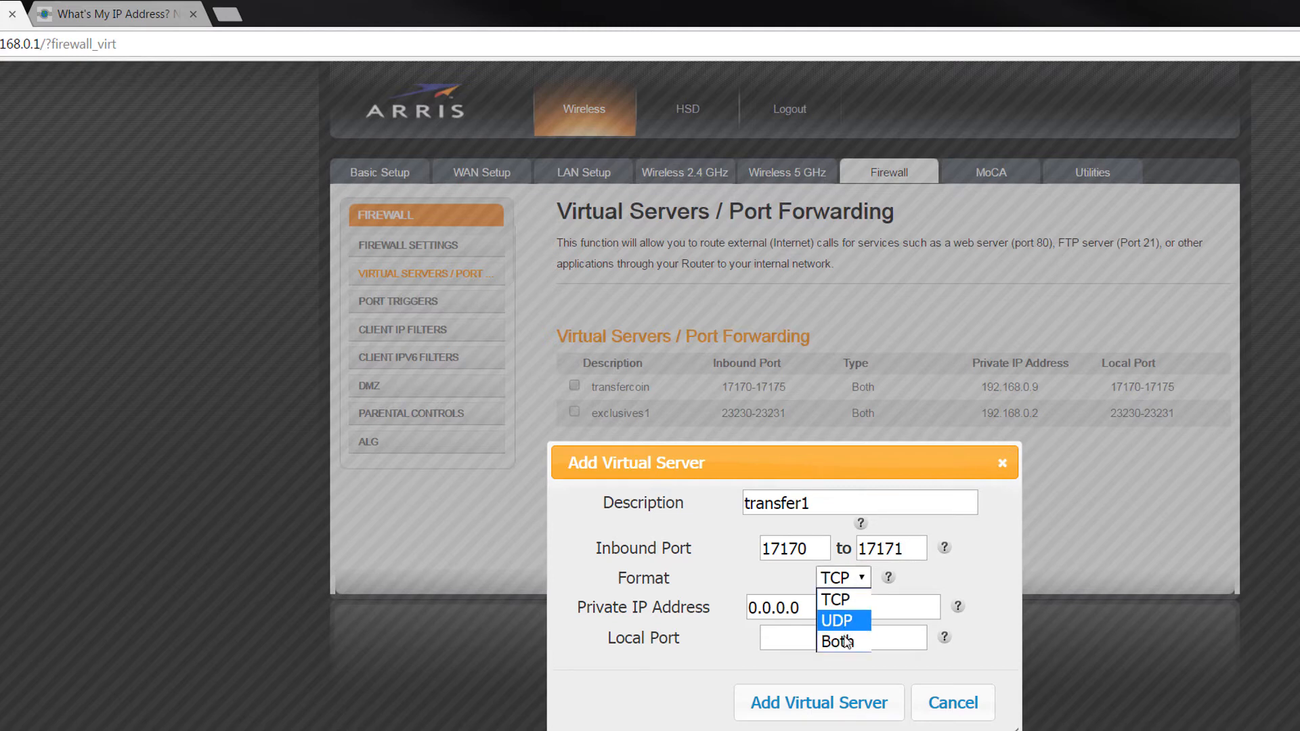
left_click(849, 644)
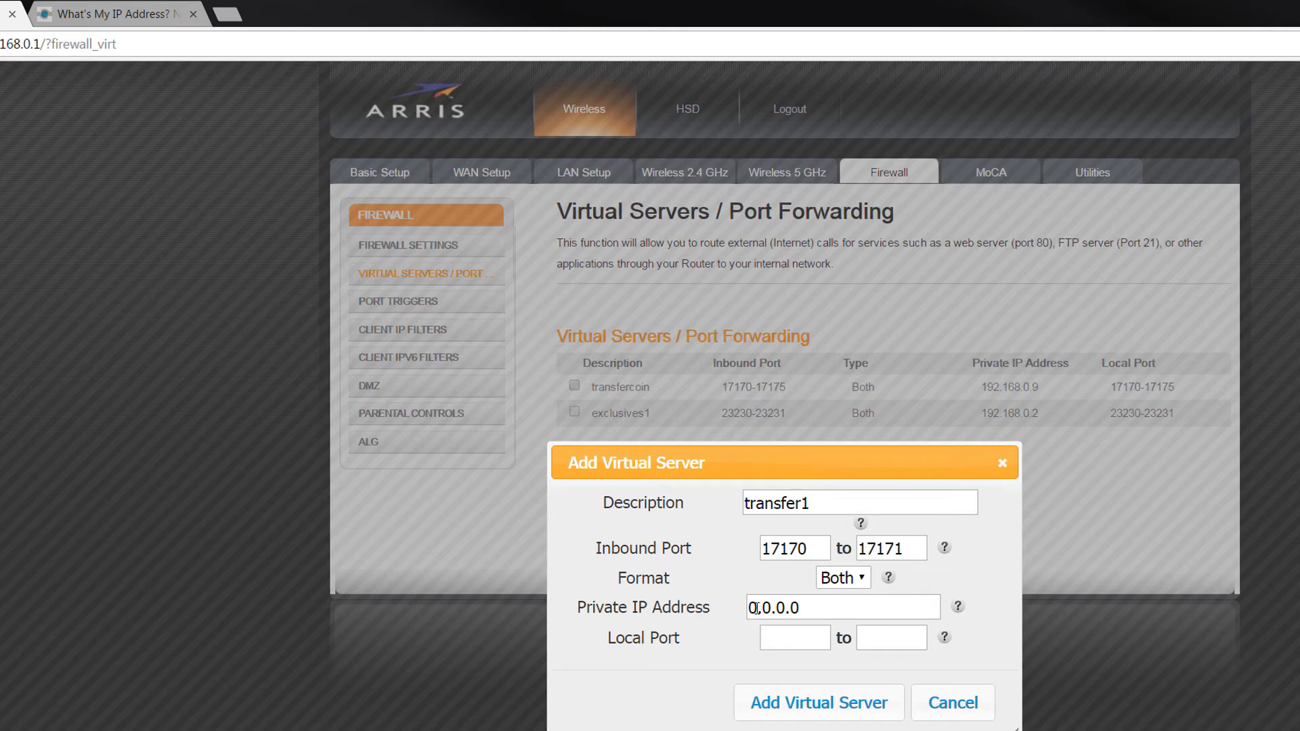
Set the private IP address to 192.168.0.2
left_click_drag(758, 608, 738, 606)
type("192")
double_click(784, 609)
type("168")
double_click(830, 607)
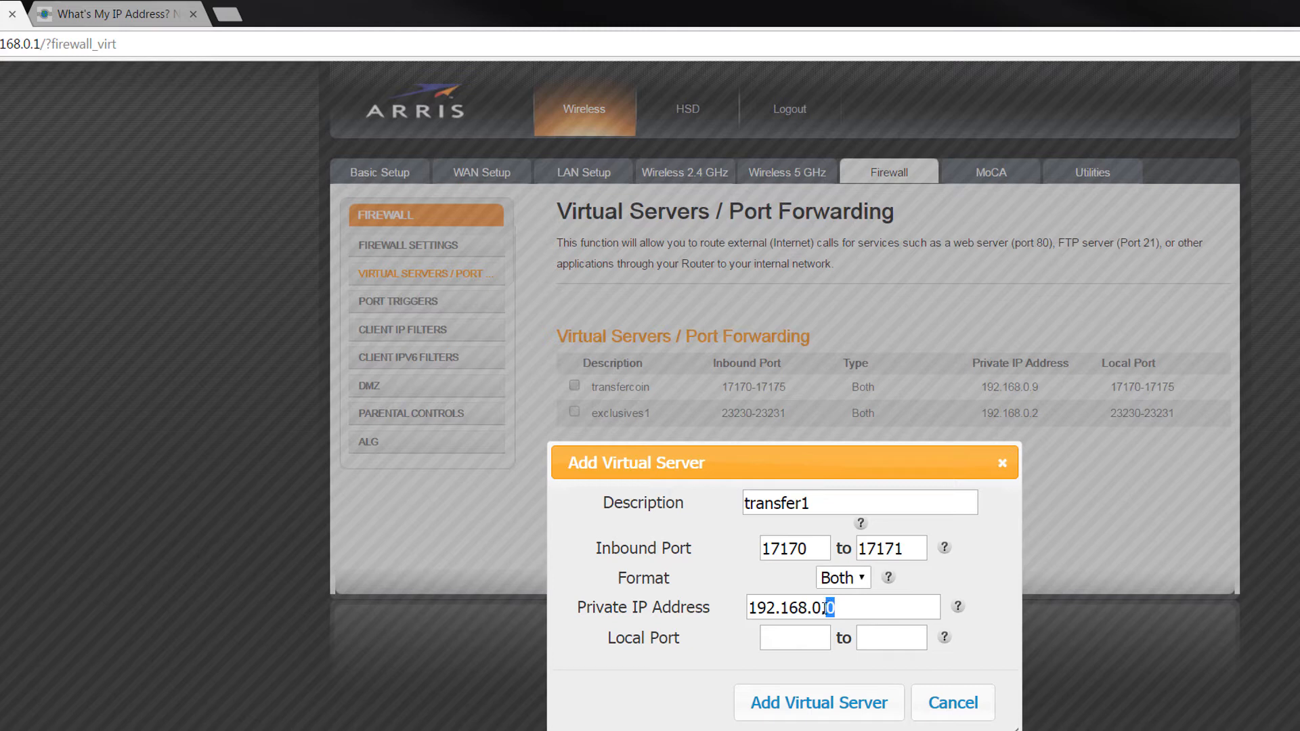
type("2")
Copy the inbound ports into the local port range, 17170 to 17171, then close the dialog without adding the server
left_click_drag(810, 549, 754, 549)
right_click(772, 548)
left_click(809, 587)
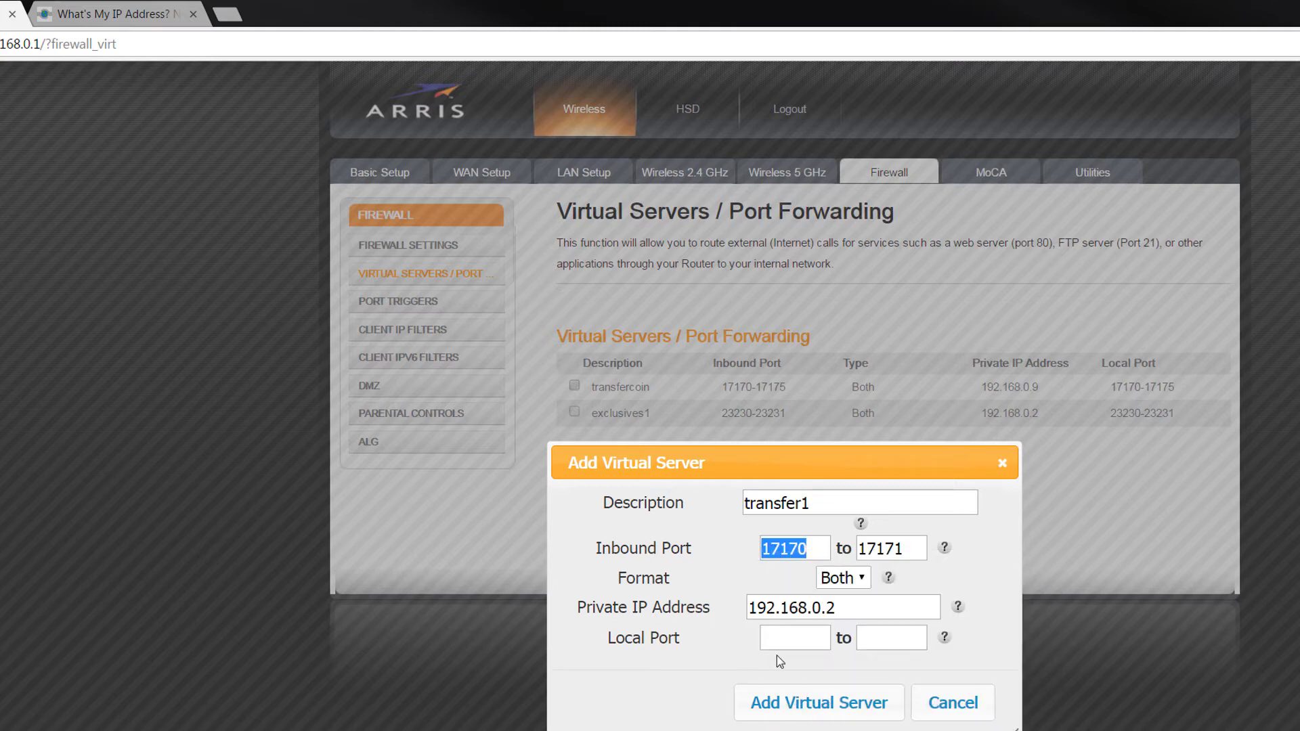
left_click(793, 637)
right_click(792, 637)
left_click(831, 724)
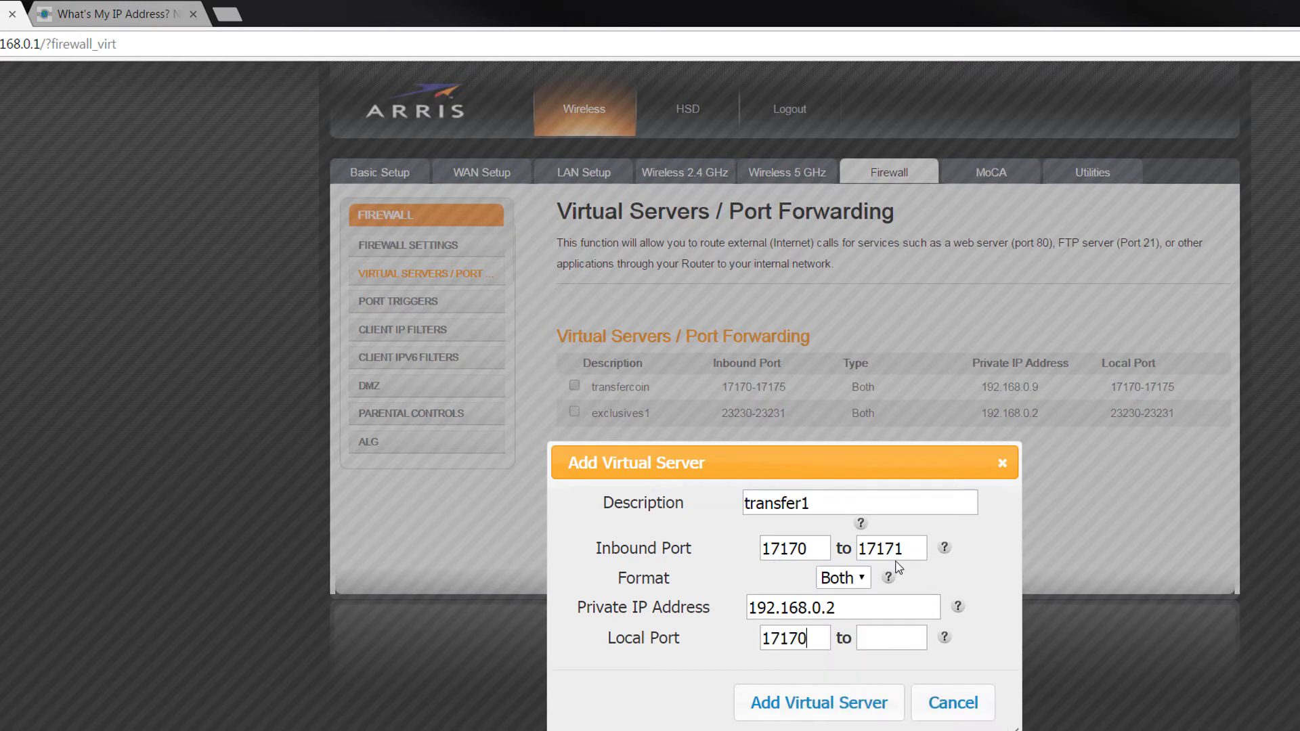
left_click_drag(904, 548, 856, 549)
right_click(873, 547)
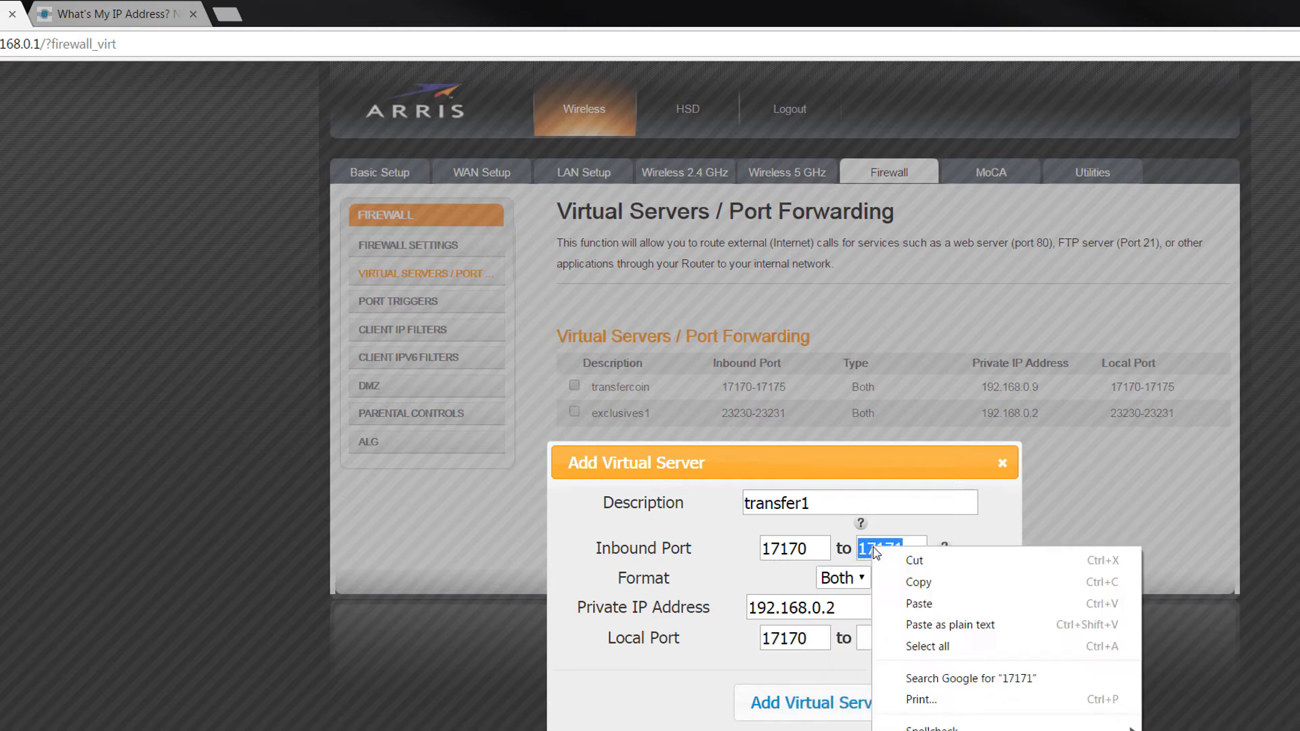
left_click(907, 582)
left_click(887, 645)
right_click(887, 647)
left_click(914, 728)
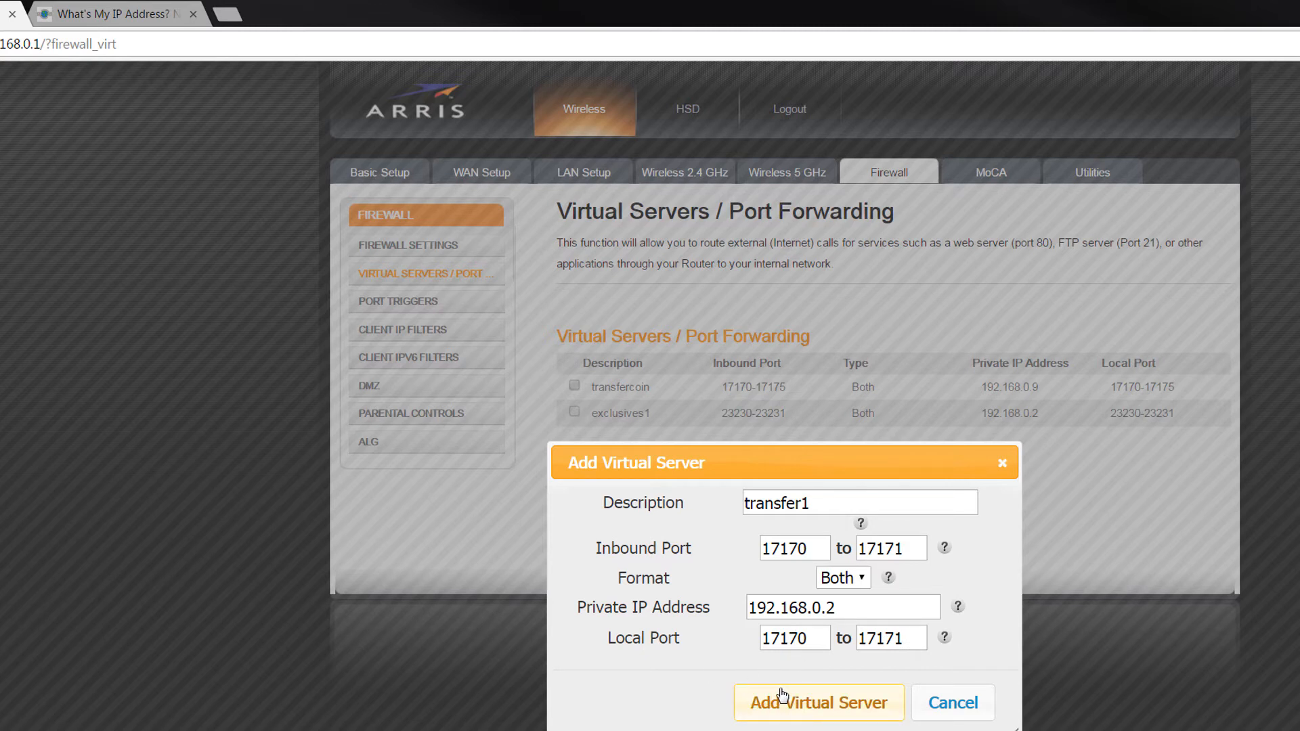
left_click(1001, 464)
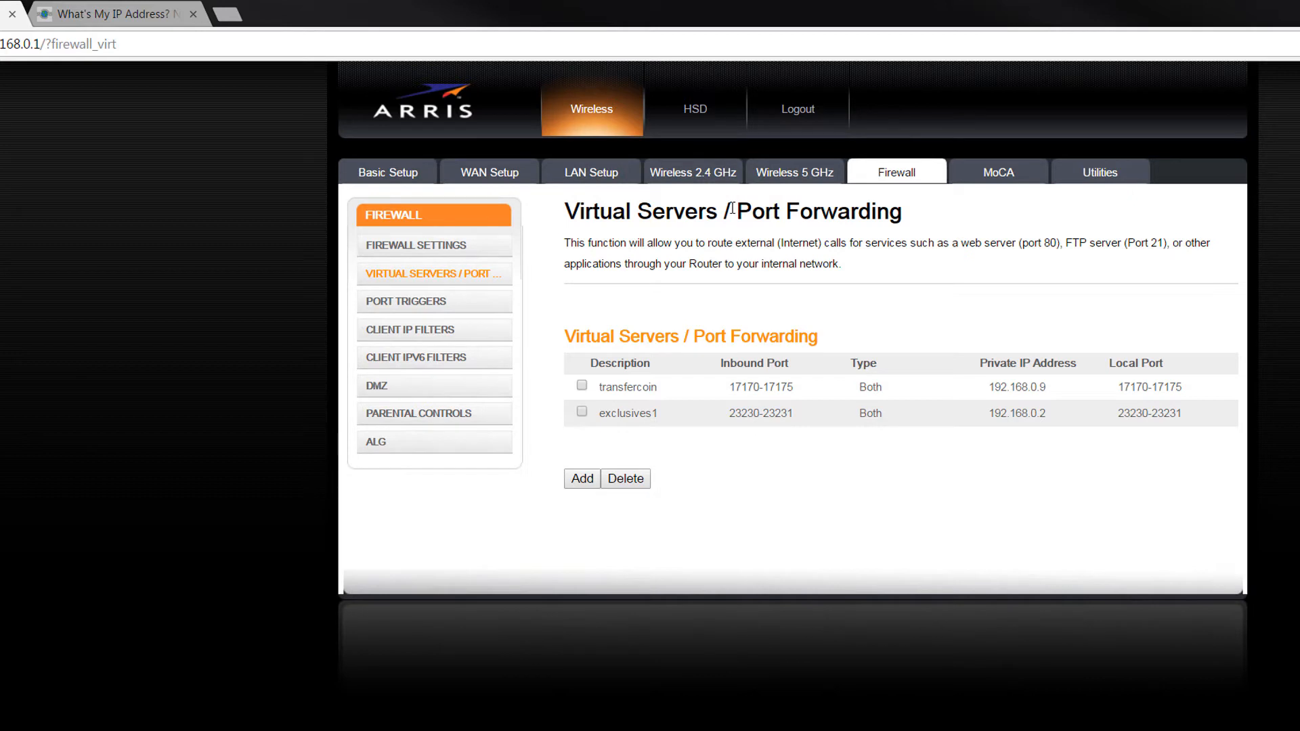
Search %appdata% from the Start menu and open the Roaming\Transfer data folder
left_click_drag(731, 212, 946, 216)
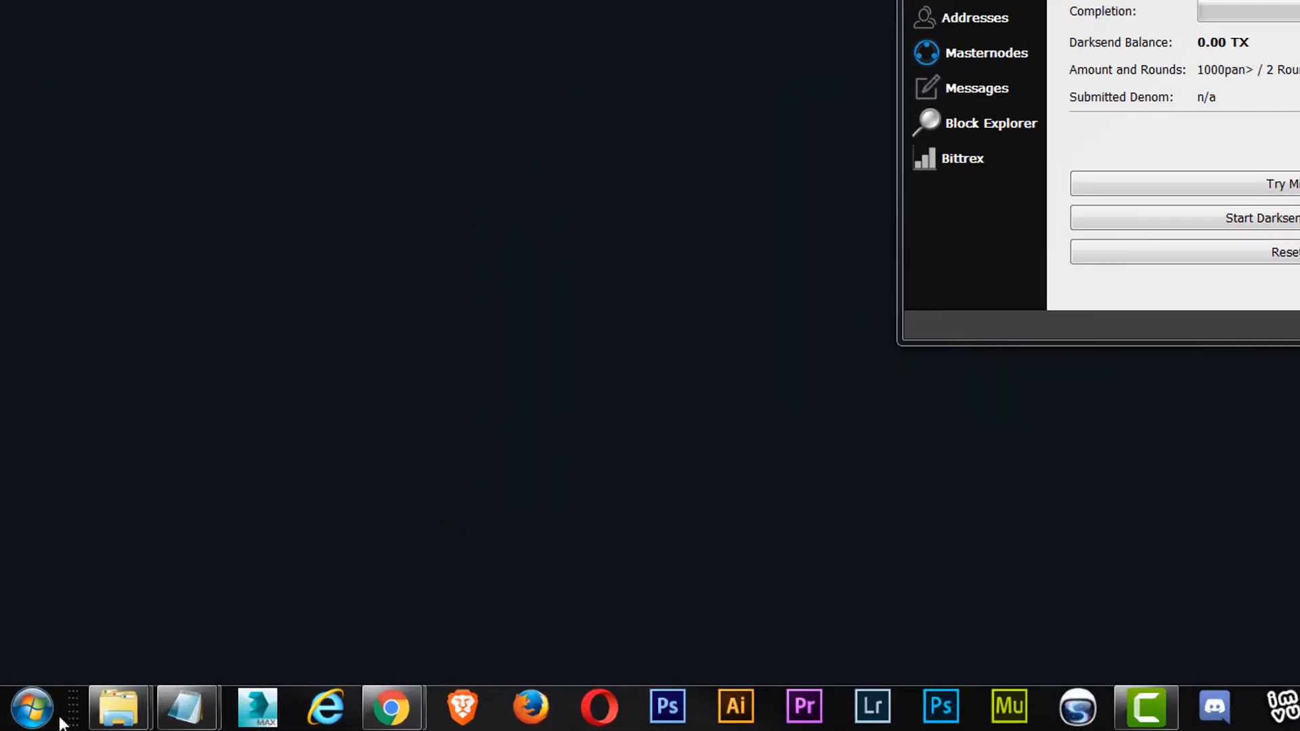
left_click(23, 715)
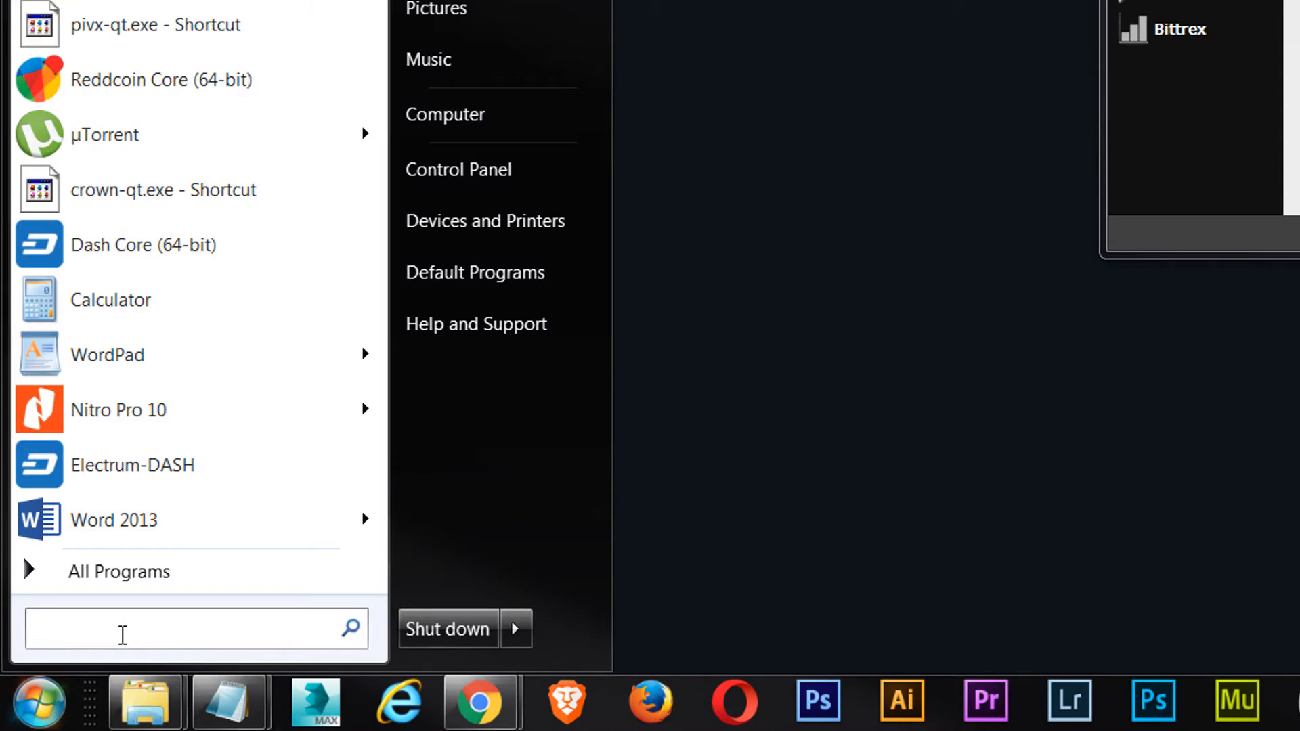
type("%a")
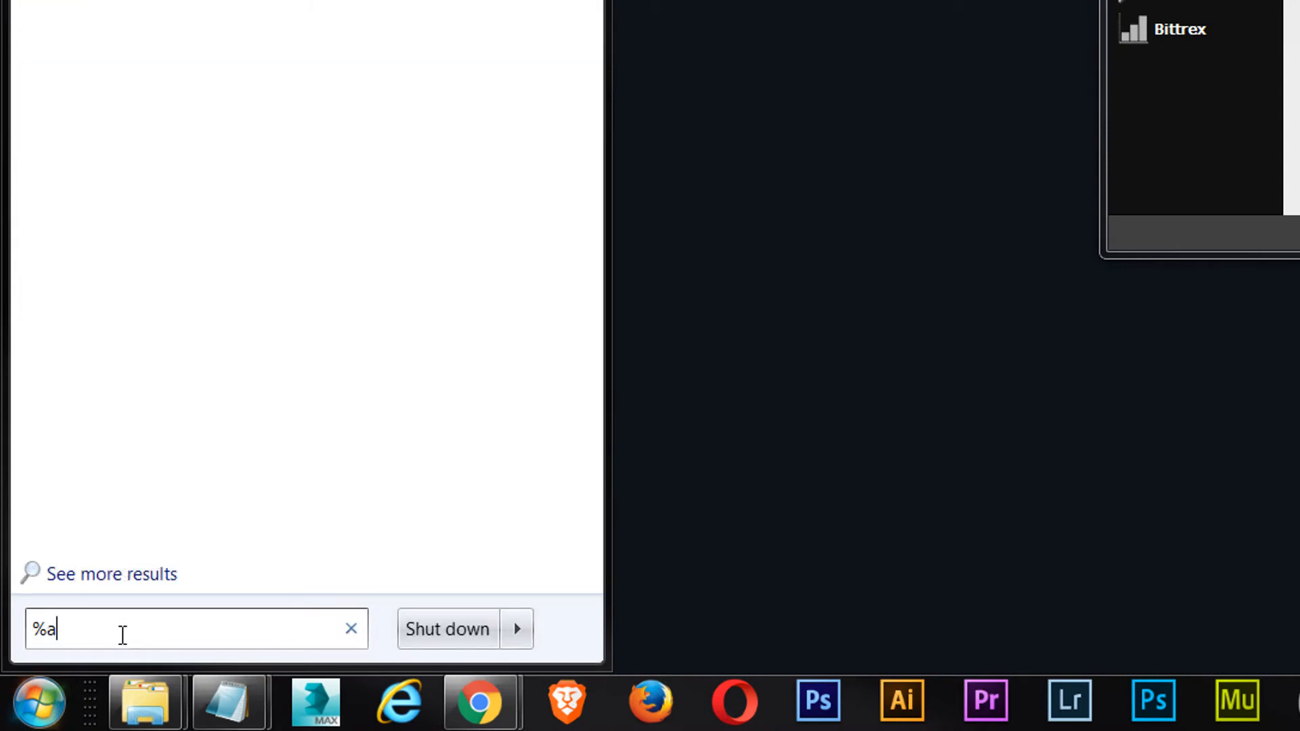
type("ppdata")
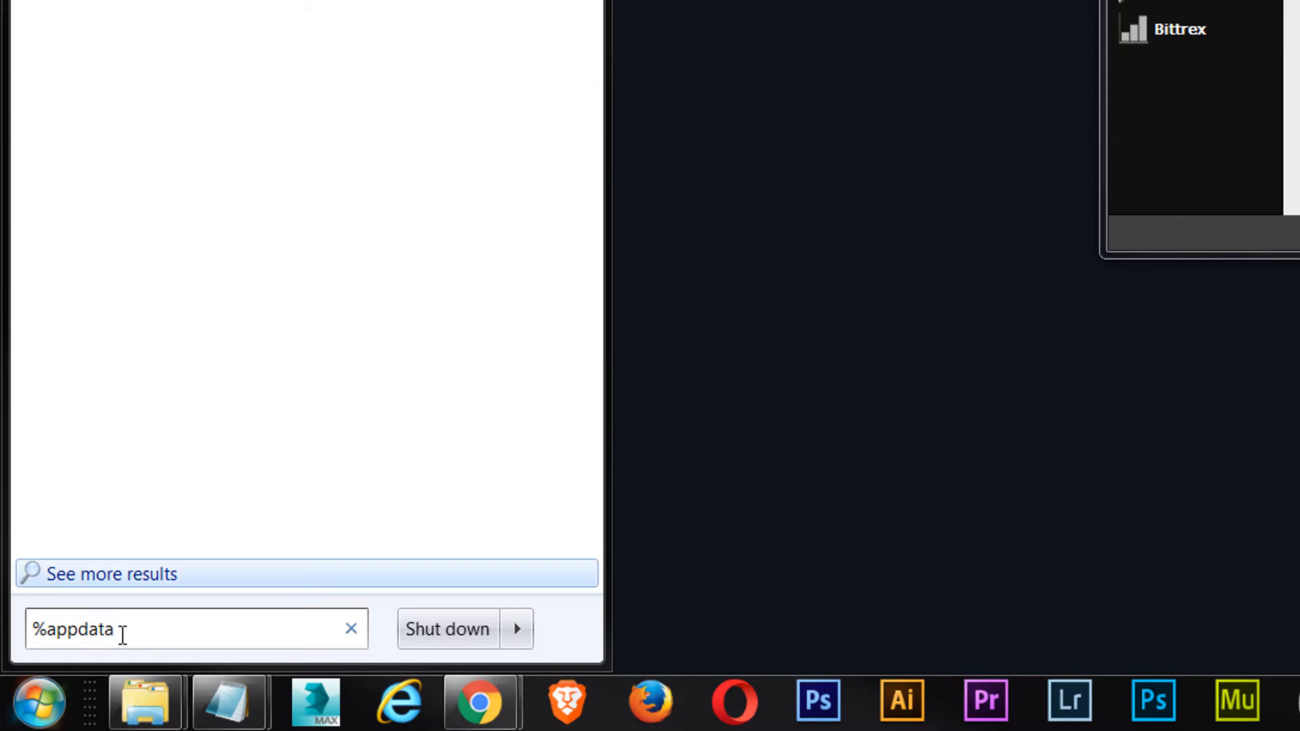
type("%")
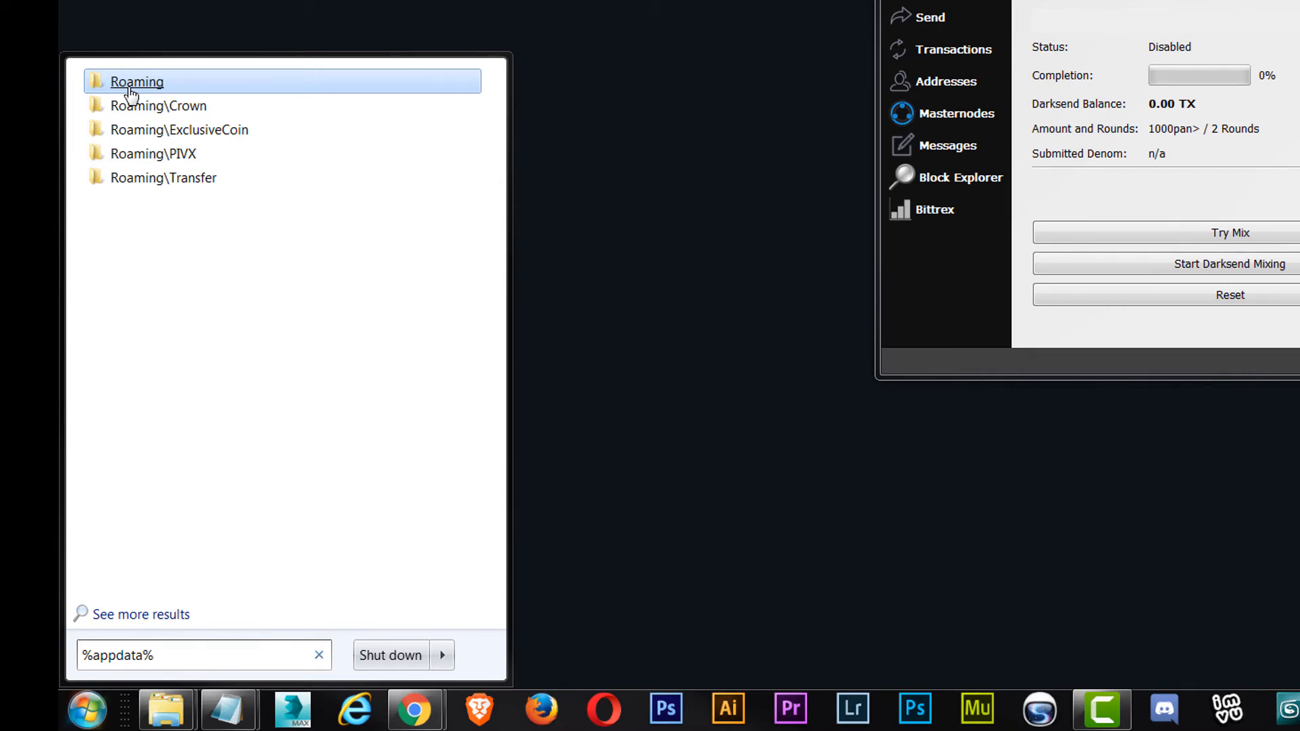
left_click(146, 179)
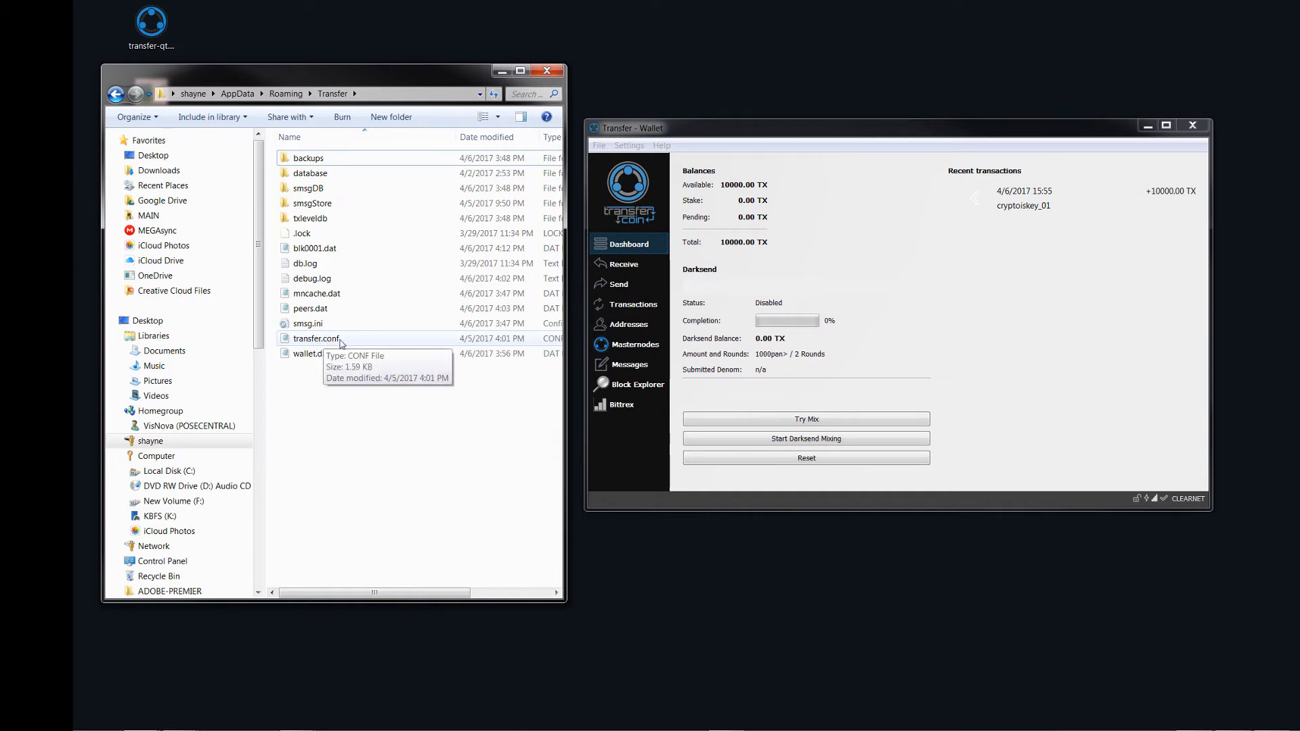
Open transfer.conf and replace the rpcuser value with sadfsaefsefs and the rpcpassword with a new RPC password
left_click(306, 344)
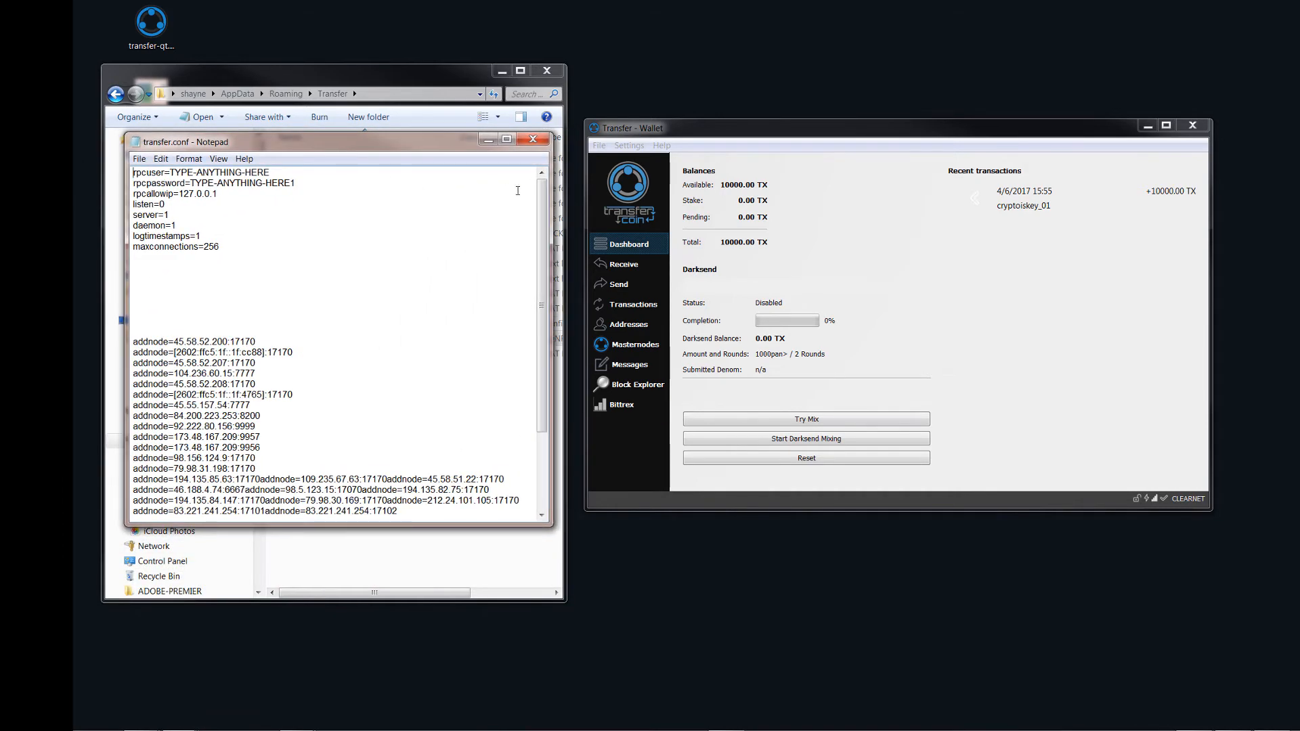
left_click_drag(419, 142, 420, 86)
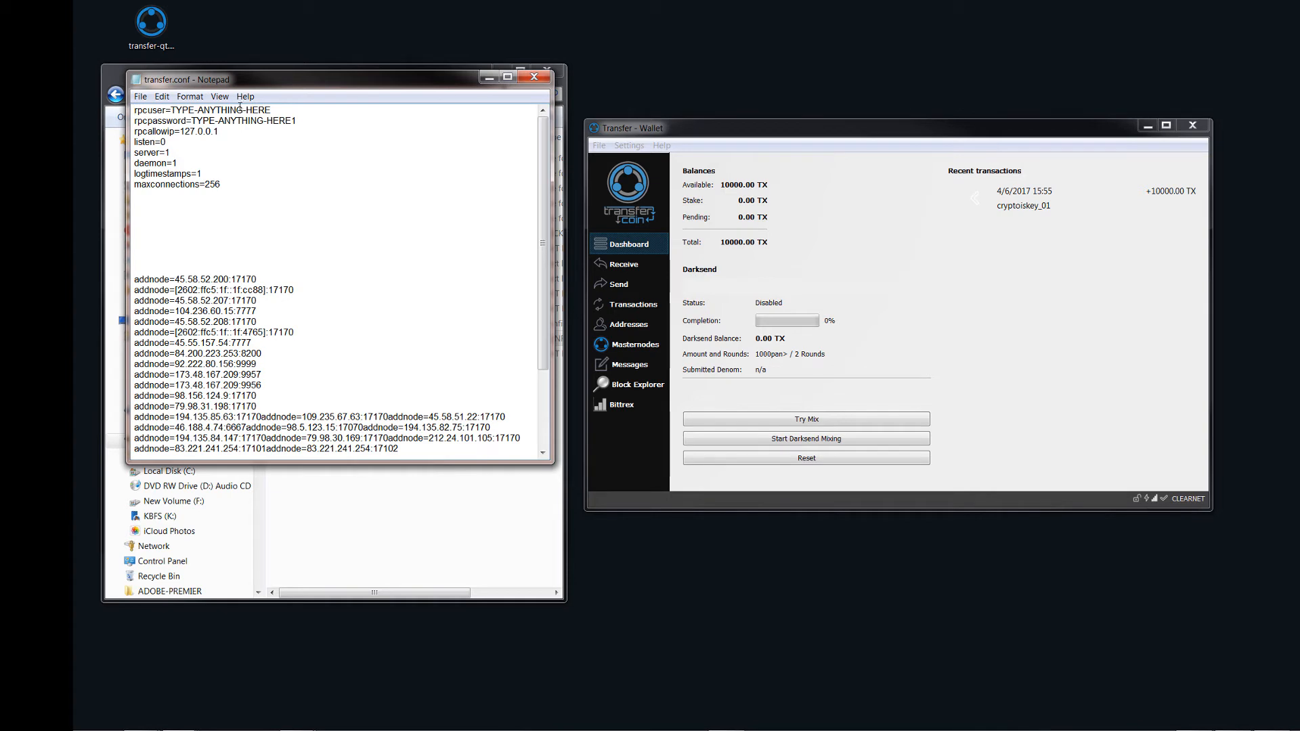
left_click_drag(284, 113, 177, 111)
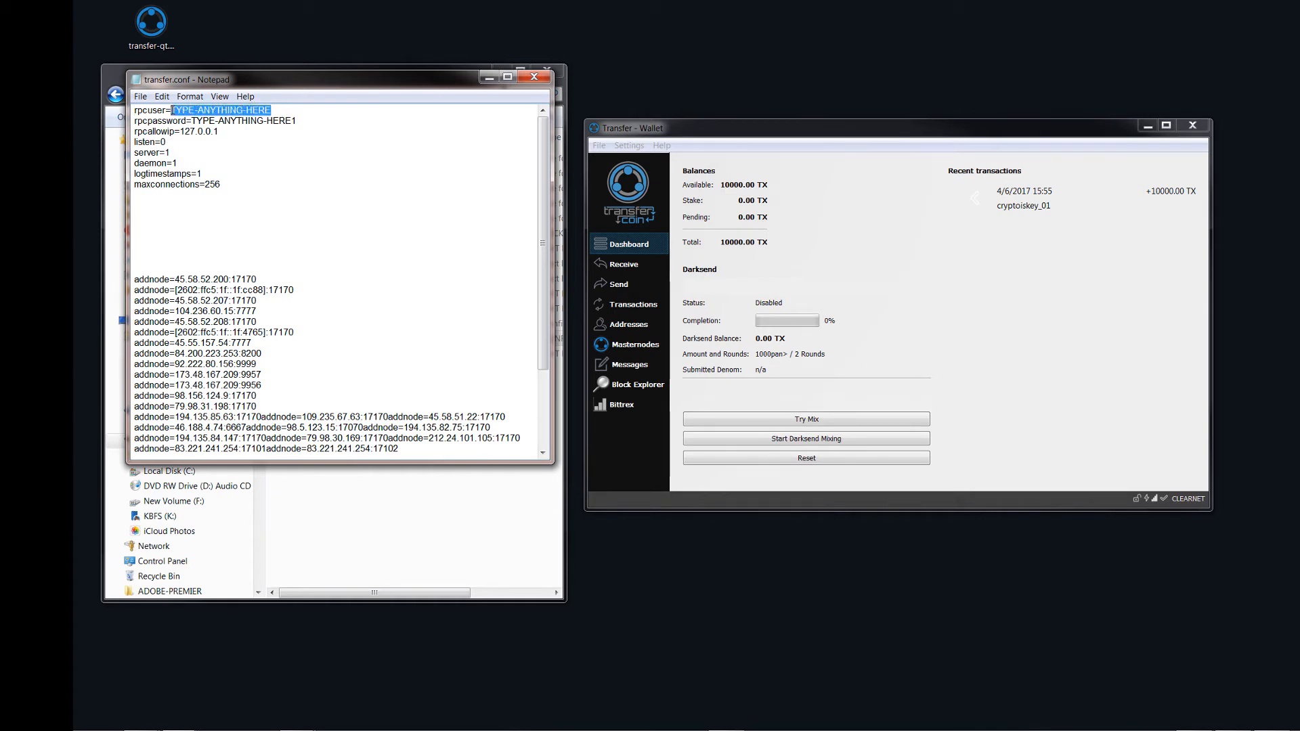
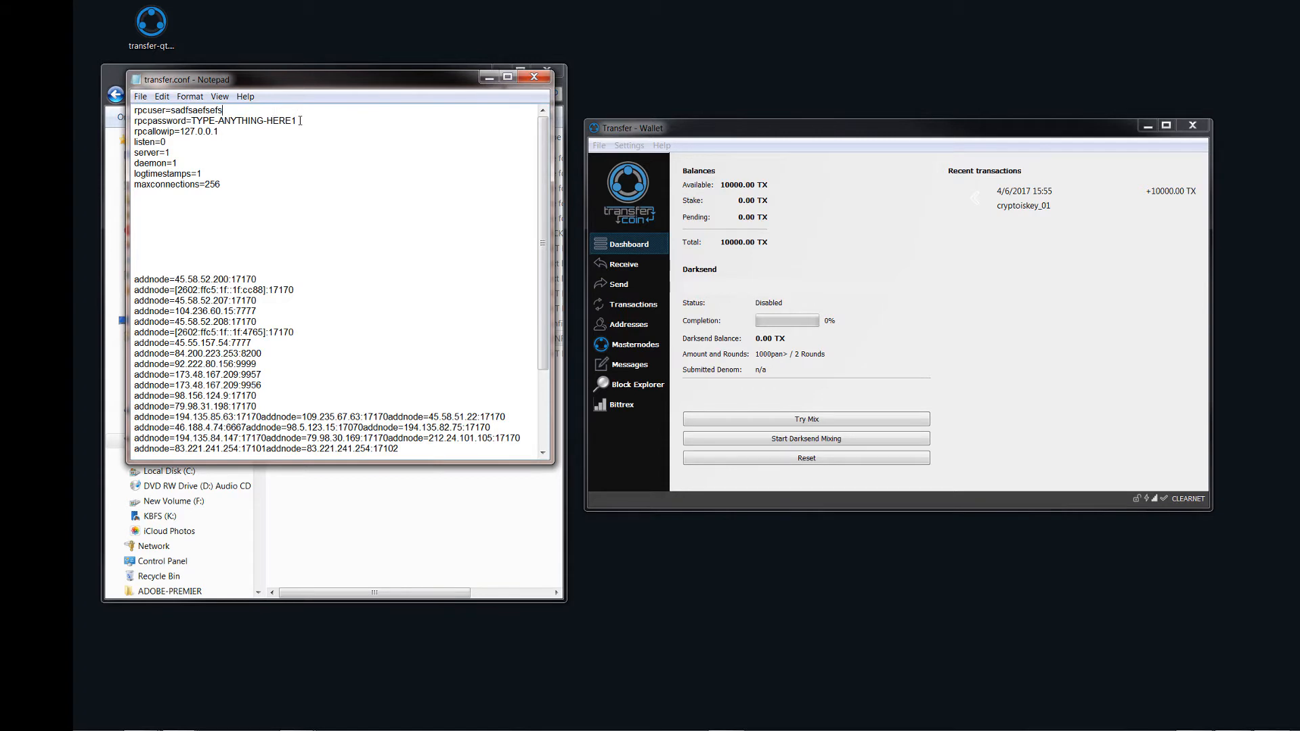
left_click_drag(298, 120, 193, 121)
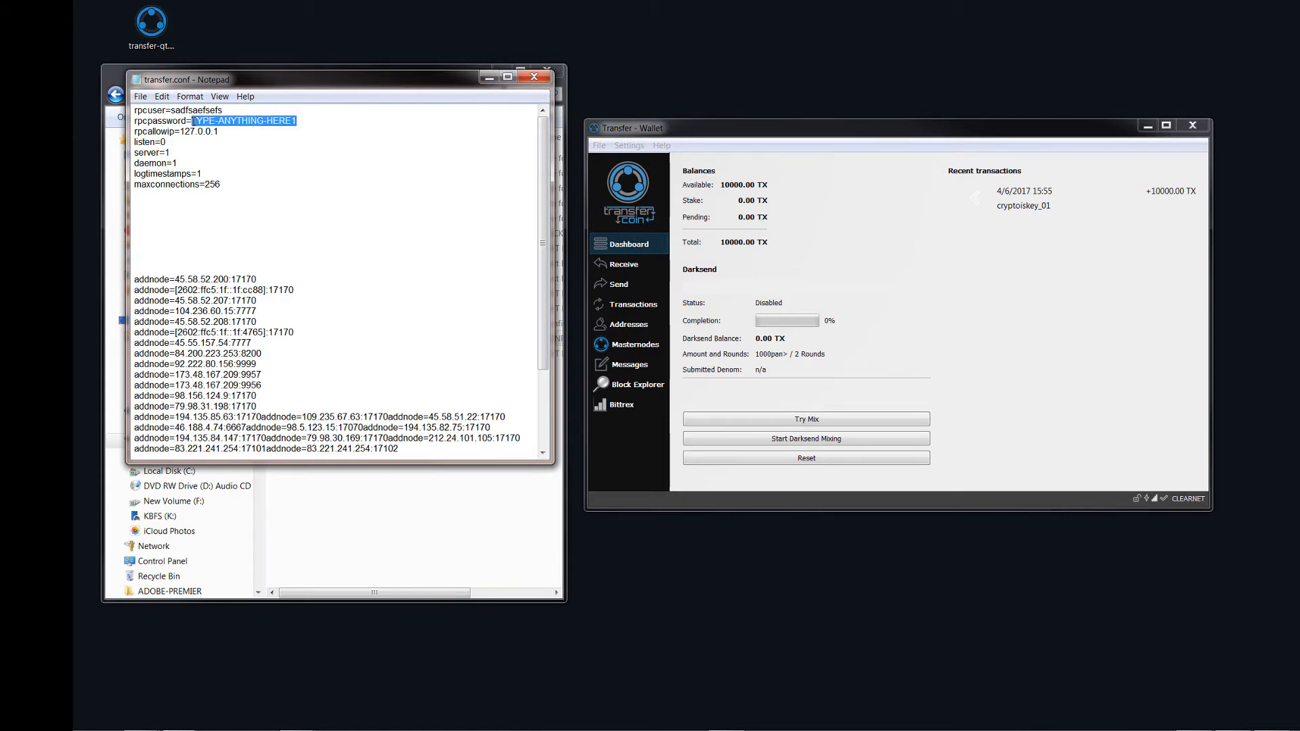
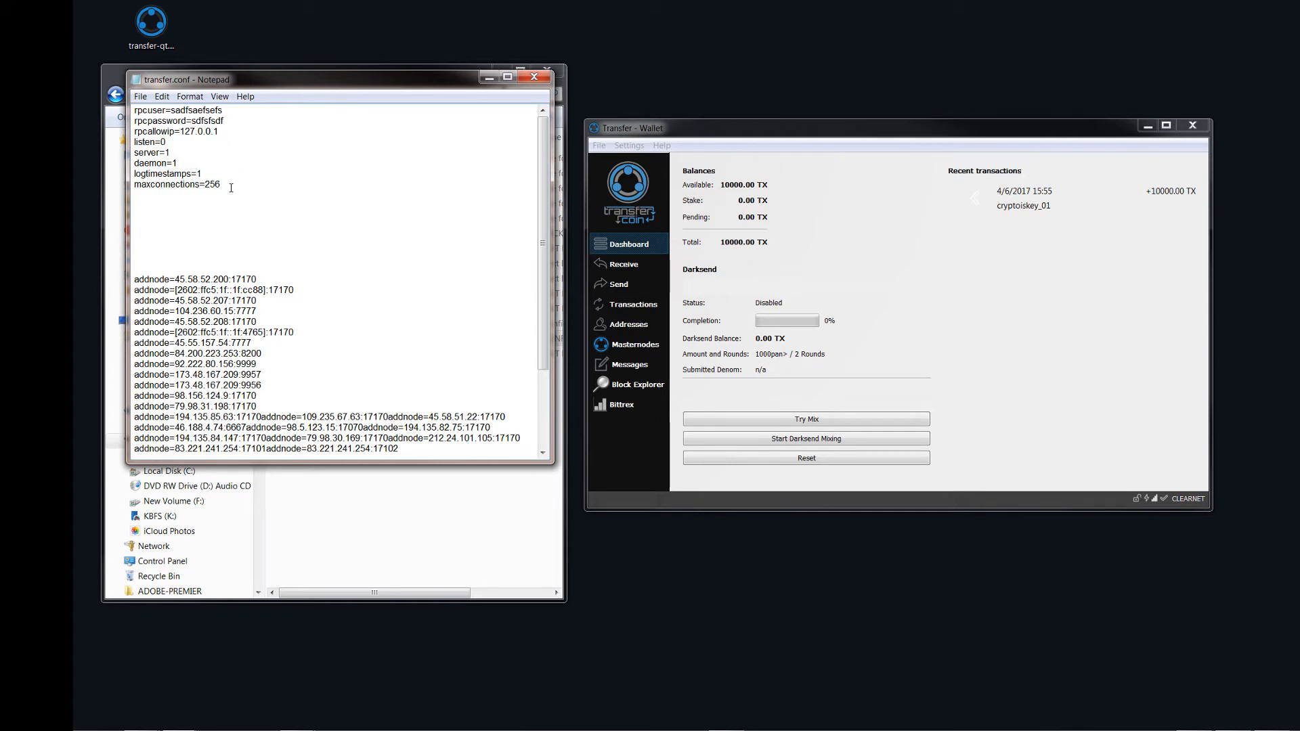
Save the edited transfer.conf file
left_click_drag(231, 187, 132, 116)
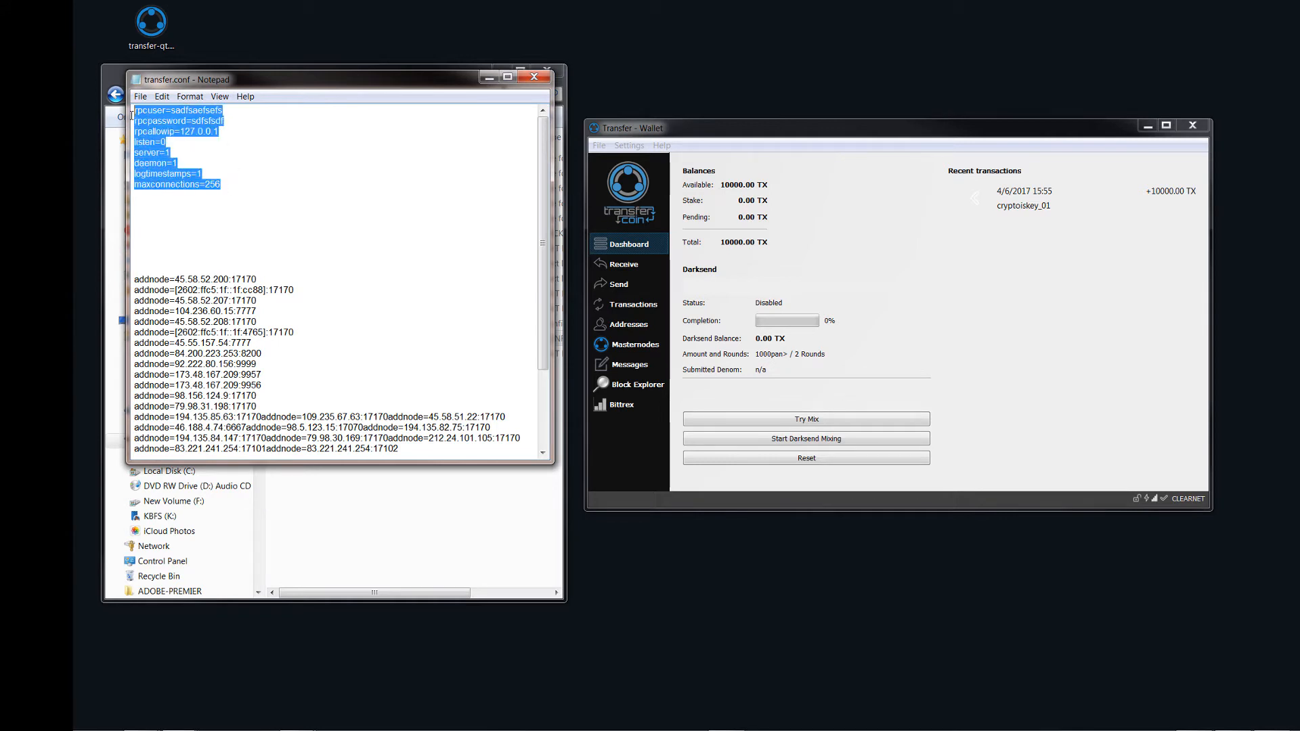
left_click(265, 238)
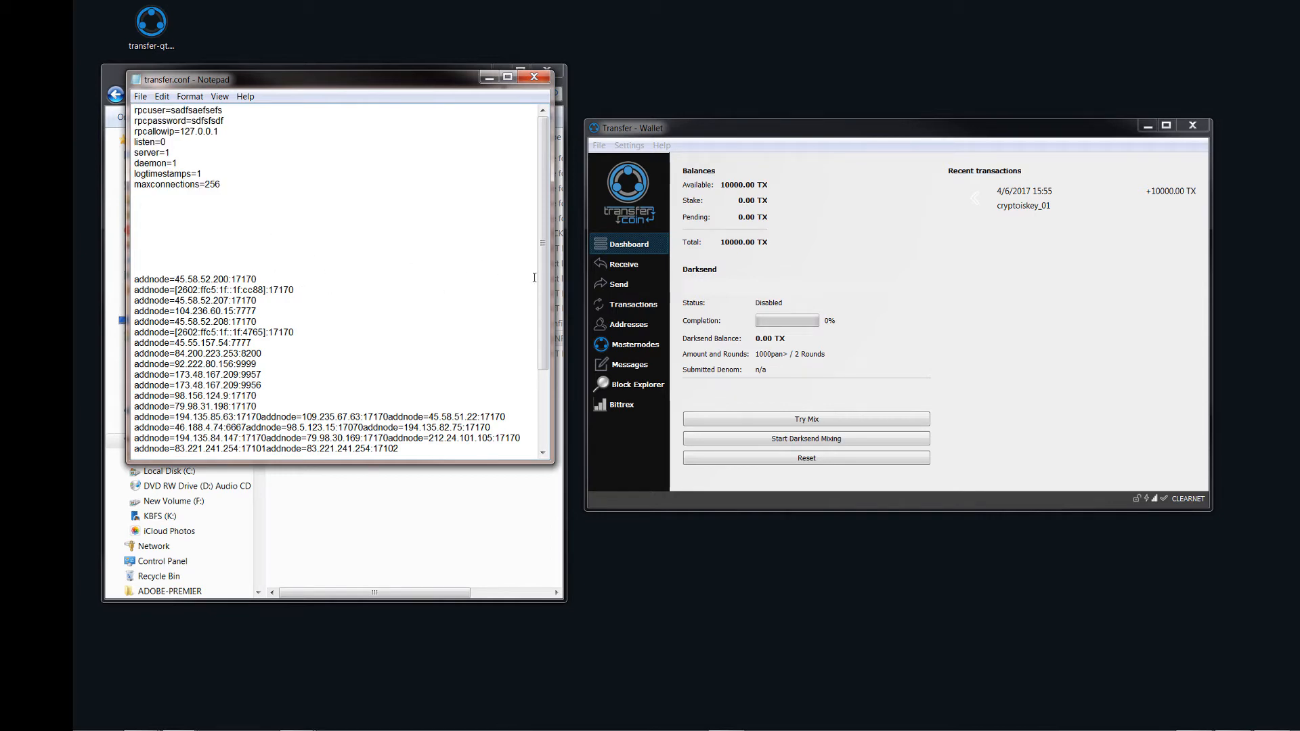
mouse_move(542, 282)
left_mouse_down()
mouse_move(544, 377)
mouse_move(541, 267)
left_mouse_up()
left_click(140, 96)
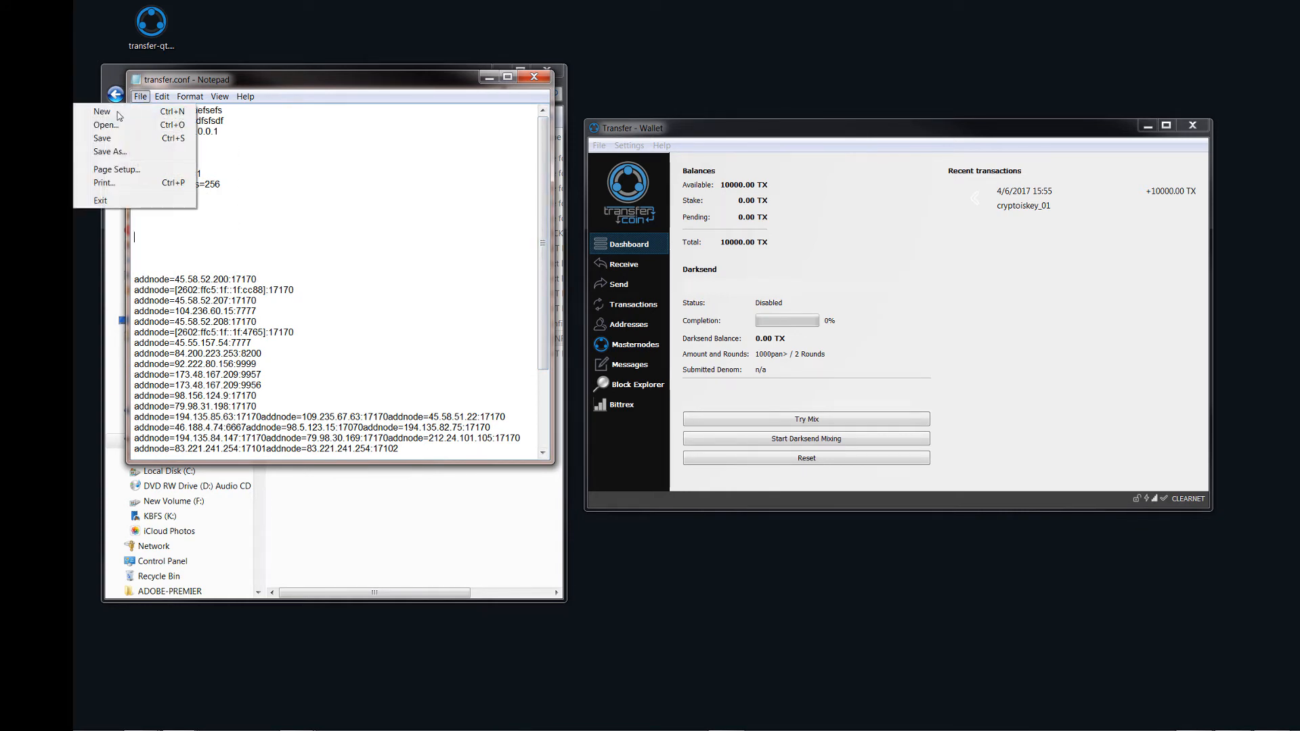
left_click(111, 139)
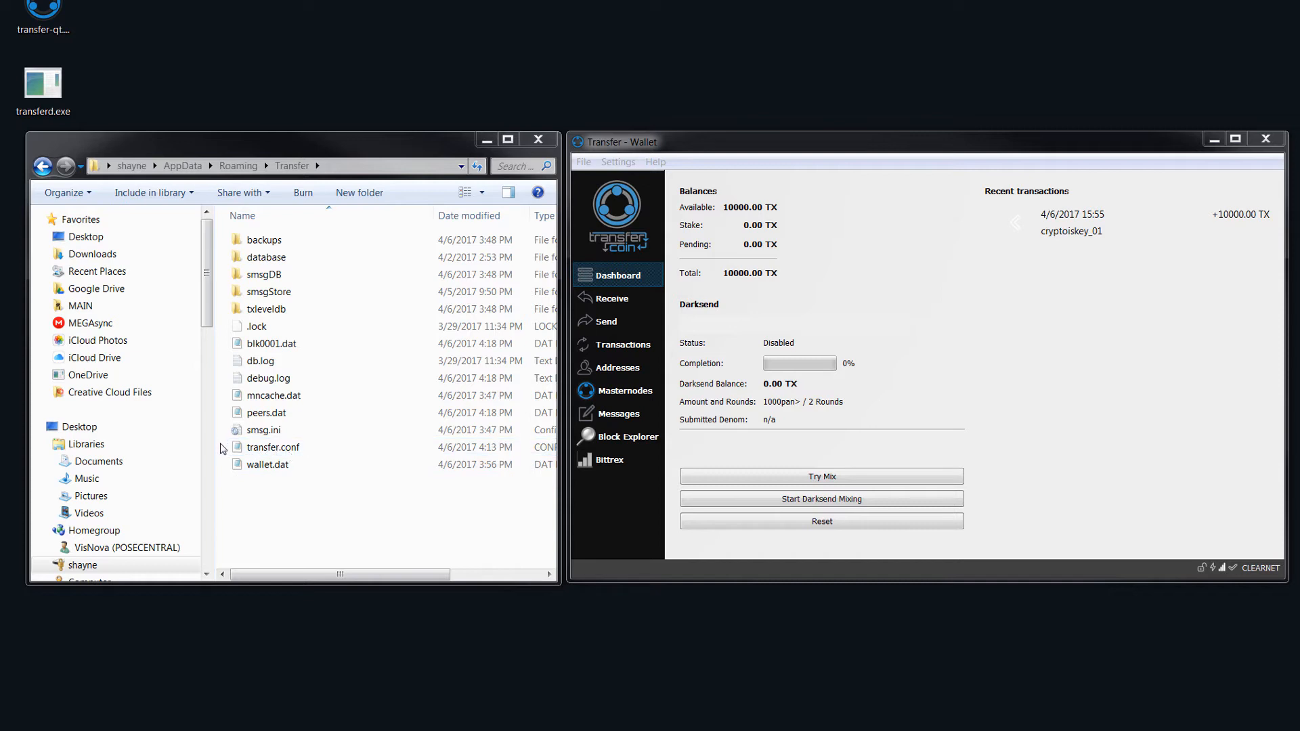
Select and copy all files in the Transfer data folder, then go up to the Roaming folder
left_click_drag(221, 445, 265, 239)
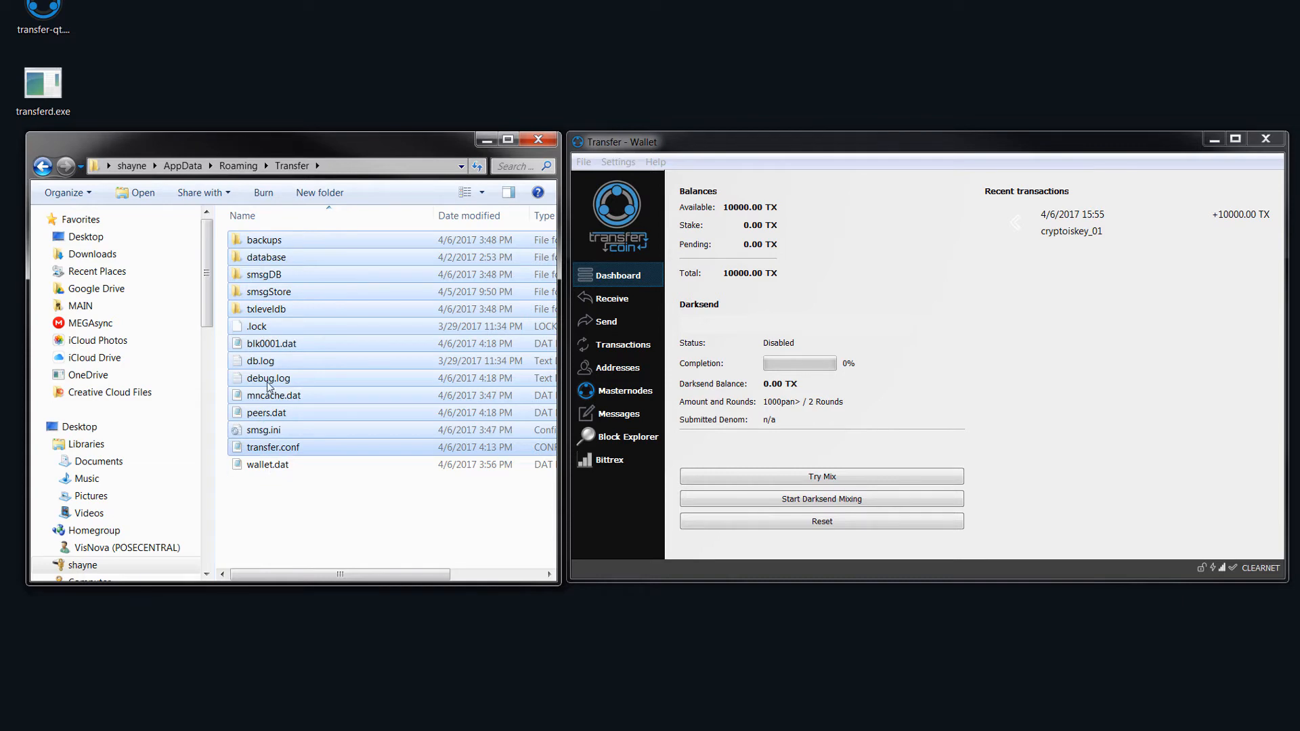
right_click(276, 264)
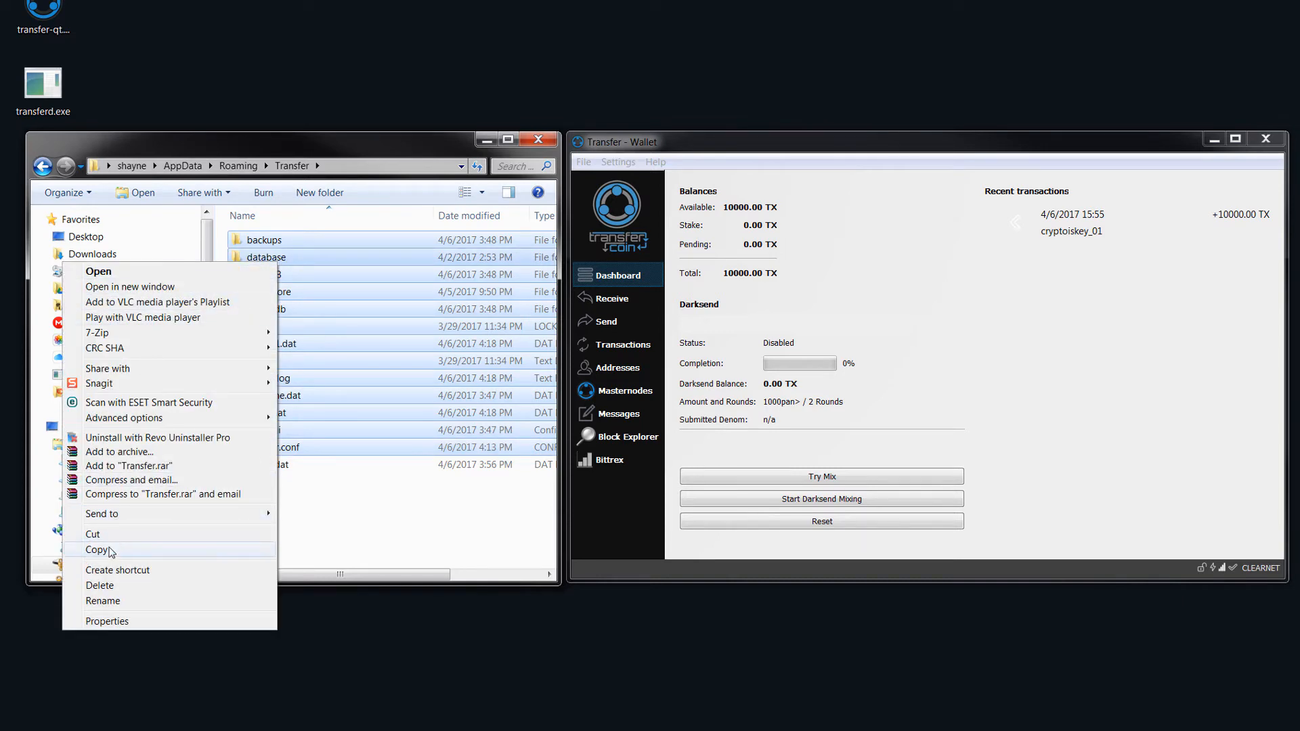
left_click(111, 550)
left_click(244, 166)
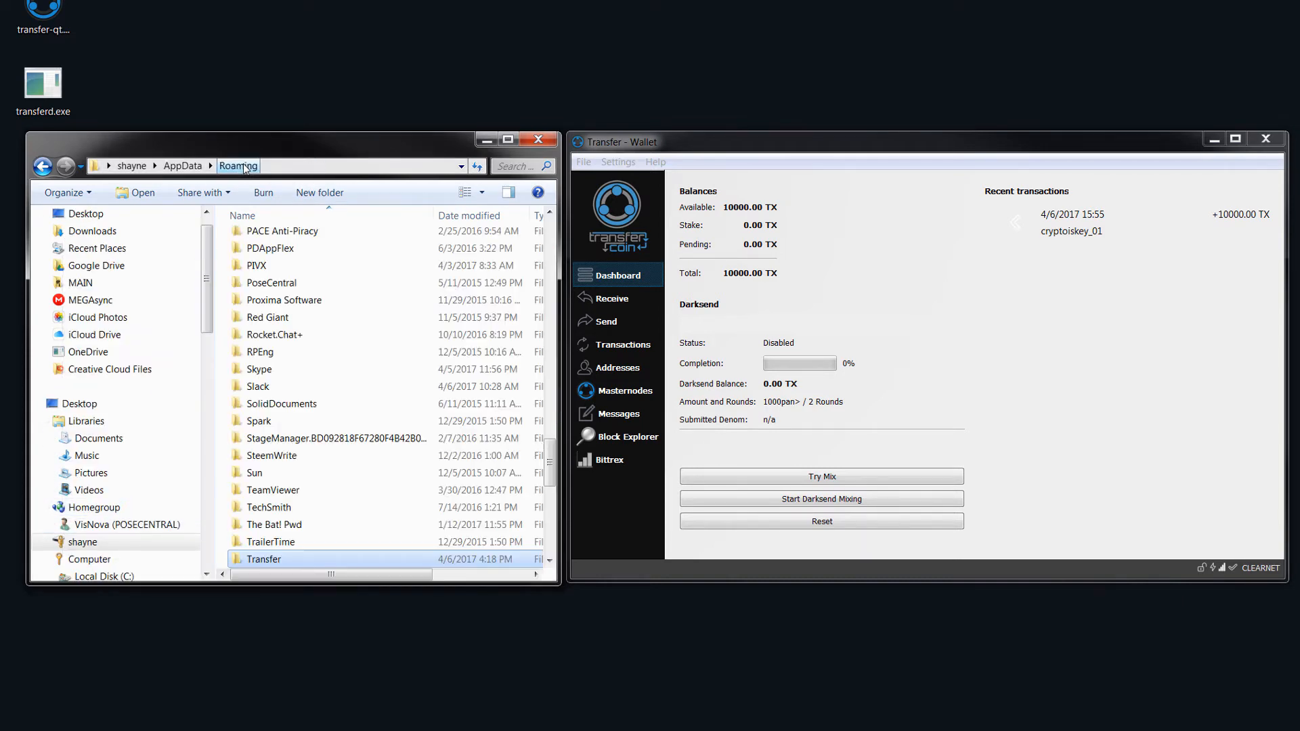
Create a new folder named Transfer1 in the Roaming folder
right_click(214, 238)
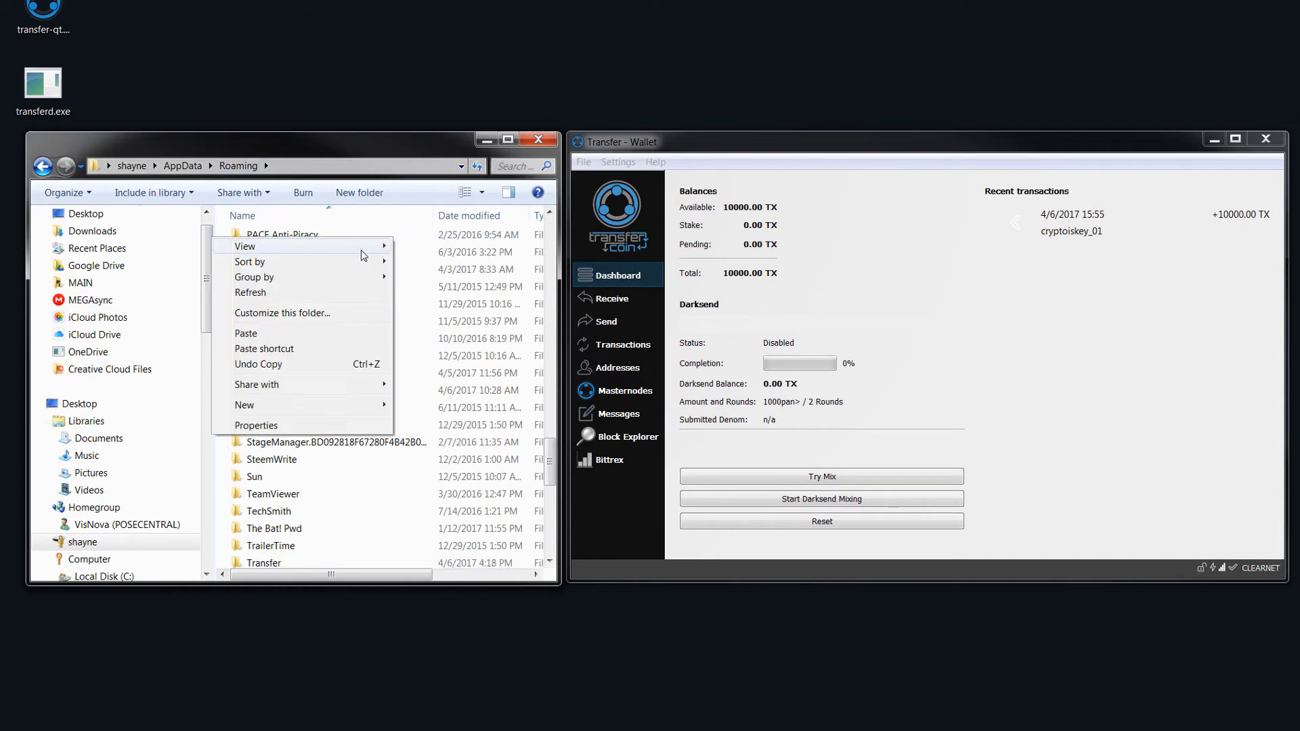
mouse_move(274, 407)
left_click(158, 408)
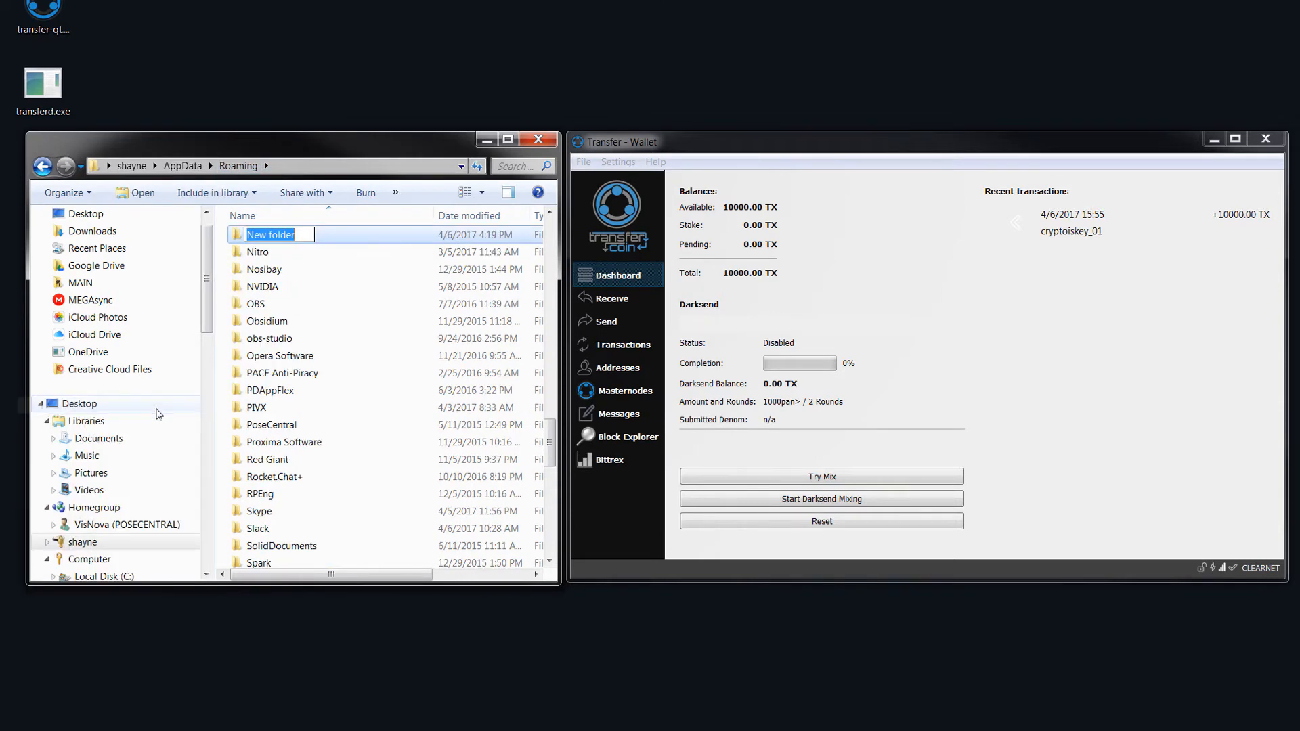
type("Trans")
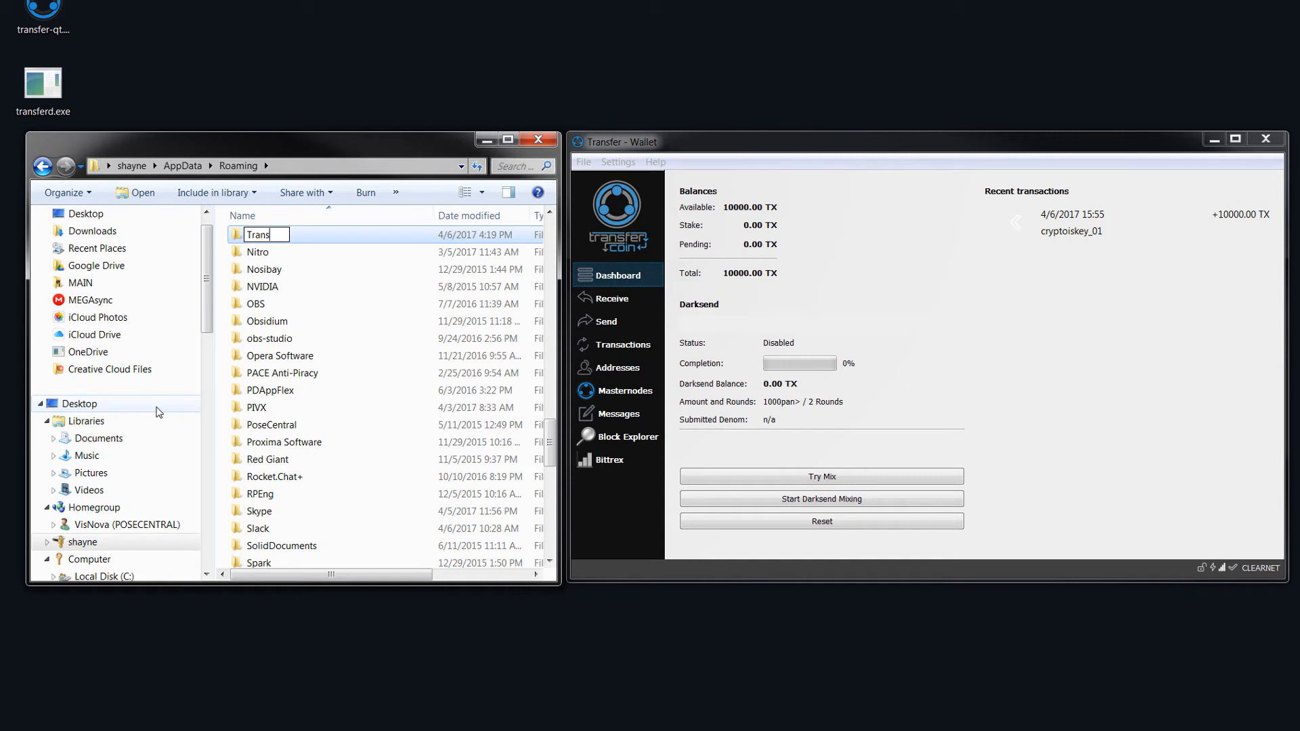
type("fer1")
left_click(335, 233)
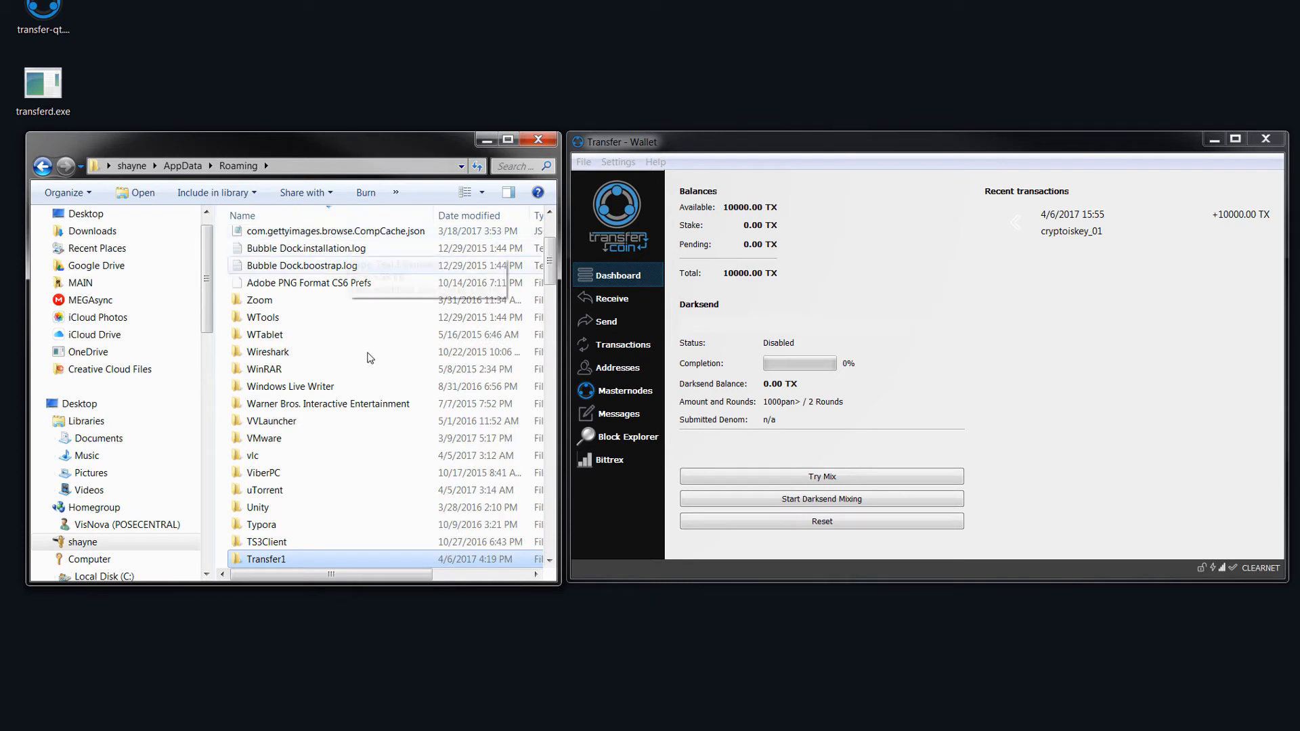
Open the Transfer1 folder and paste the copied Transfer data files into it
scroll(526, 302, "down", 2)
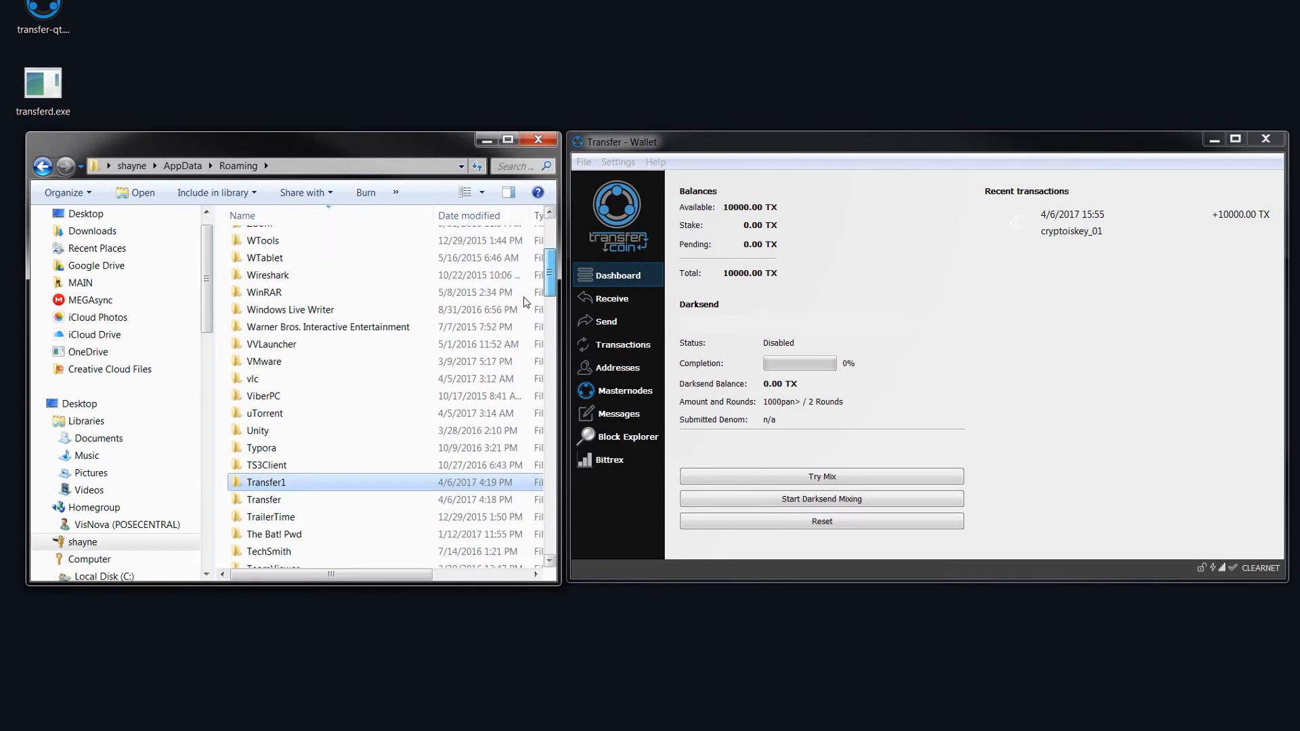
double_click(299, 482)
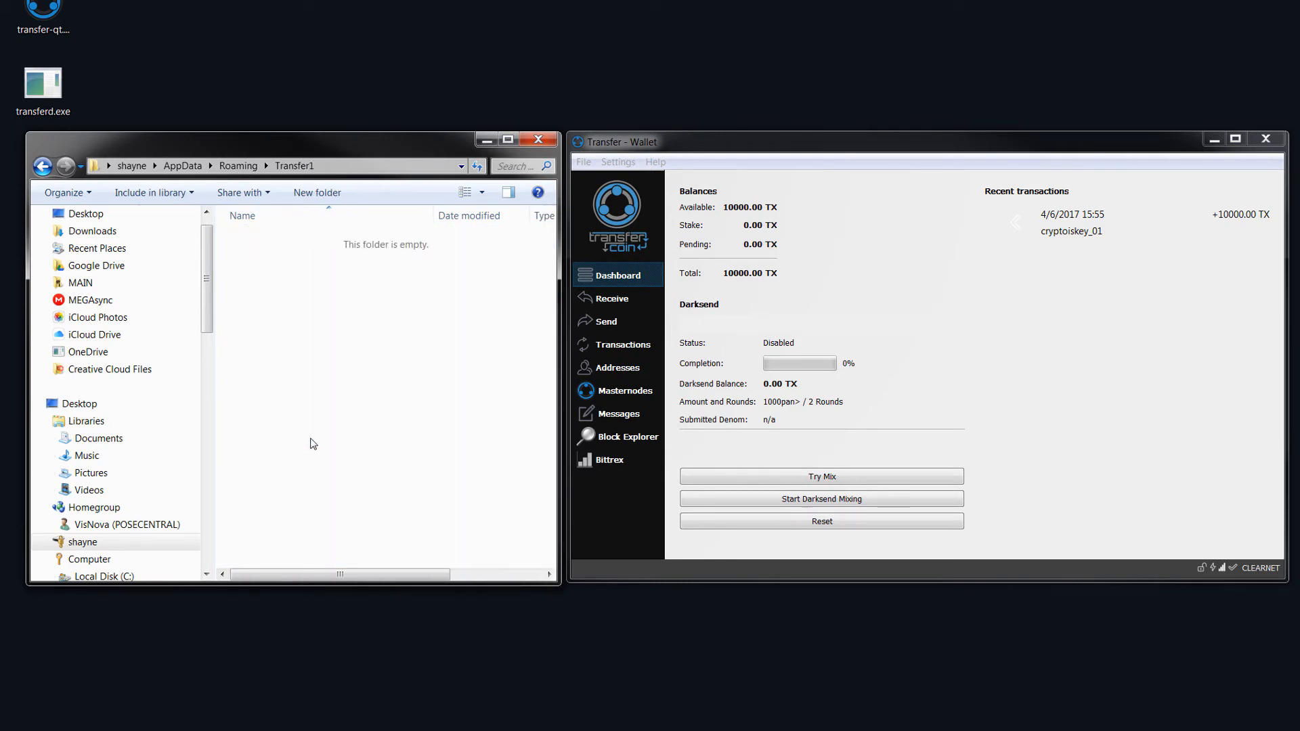
right_click(296, 254)
left_click(185, 343)
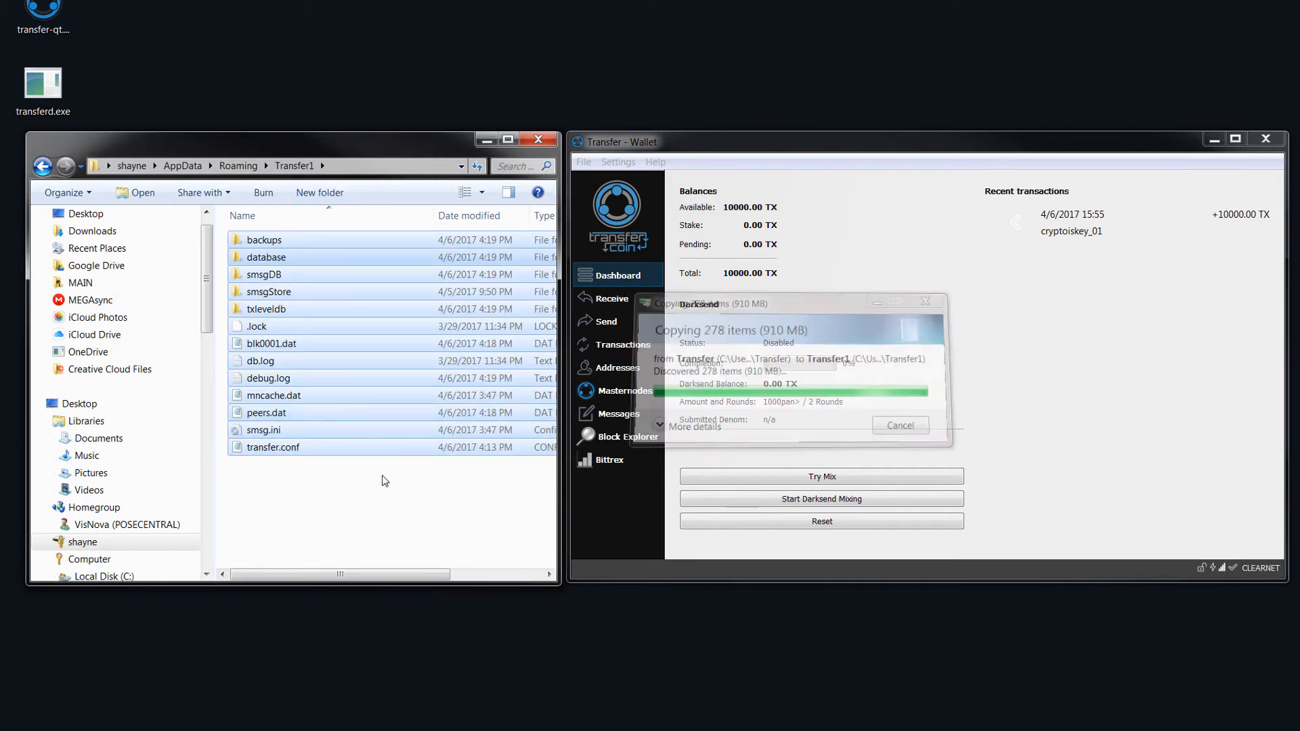
left_click(379, 506)
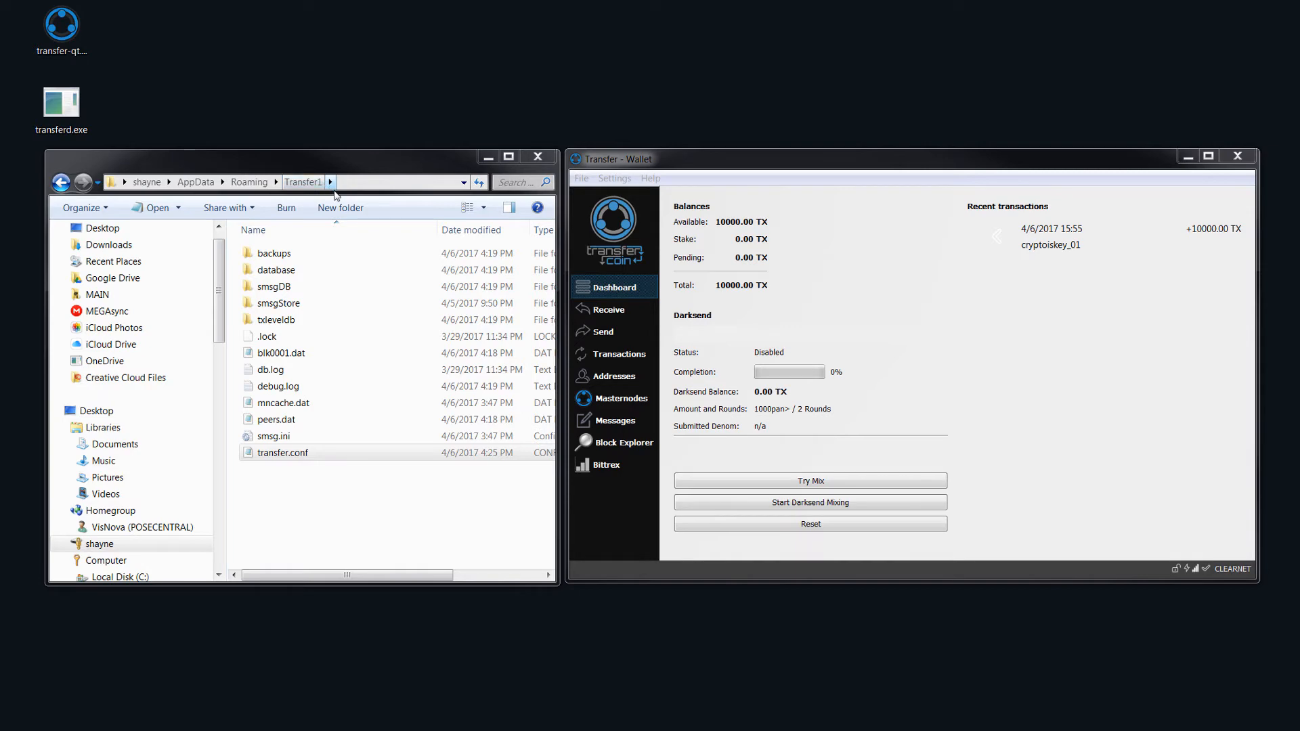
Open transfer.conf from Transfer1 and compare its masternodeaddr IP address with the router's firewall page
left_click(289, 457)
double_click(289, 458)
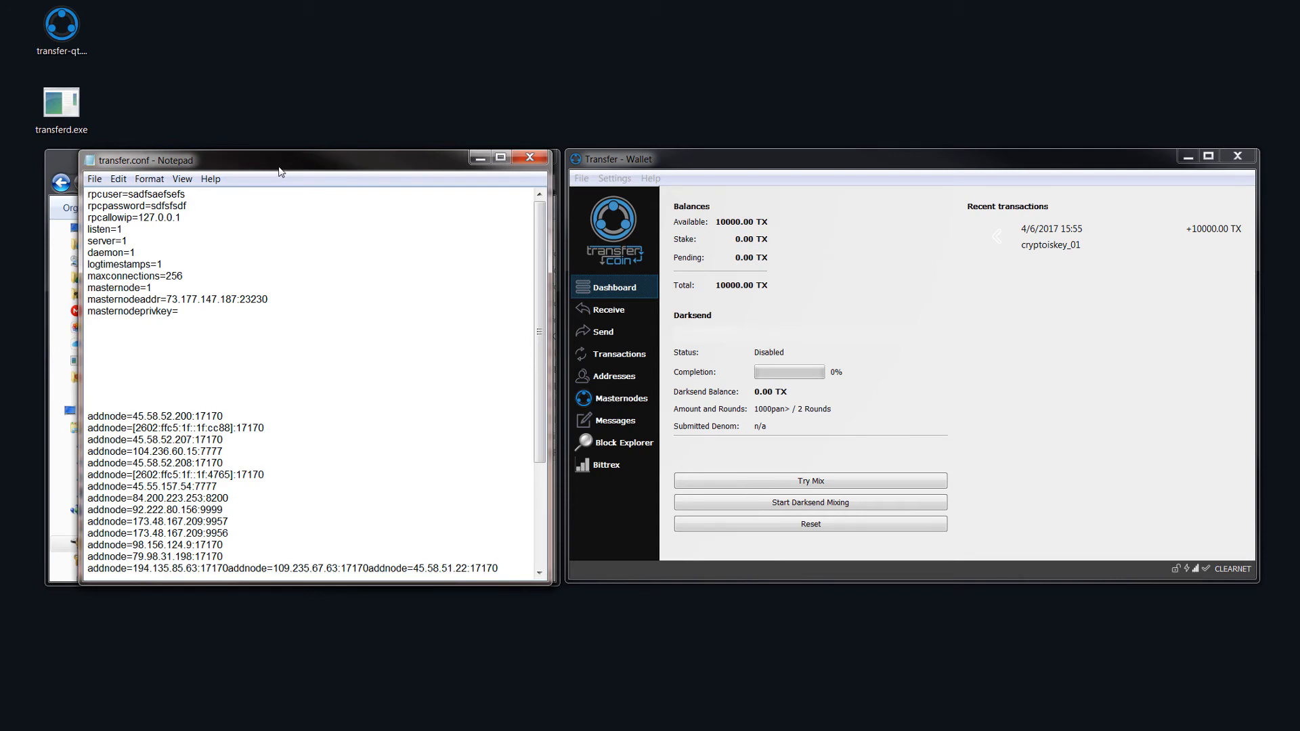
left_click_drag(187, 195, 151, 207)
left_click_drag(160, 288, 85, 291)
left_click_drag(161, 300, 95, 306)
left_click_drag(238, 300, 168, 300)
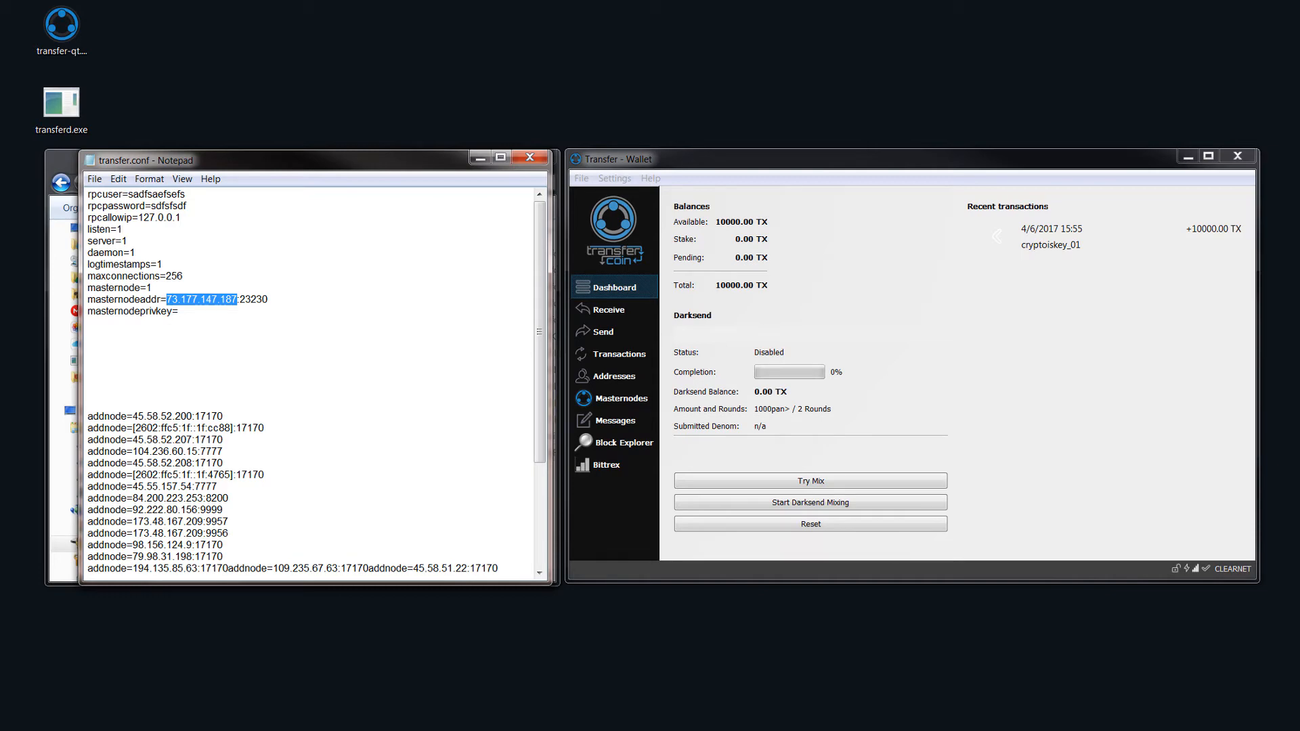
mouse_move(224, 730)
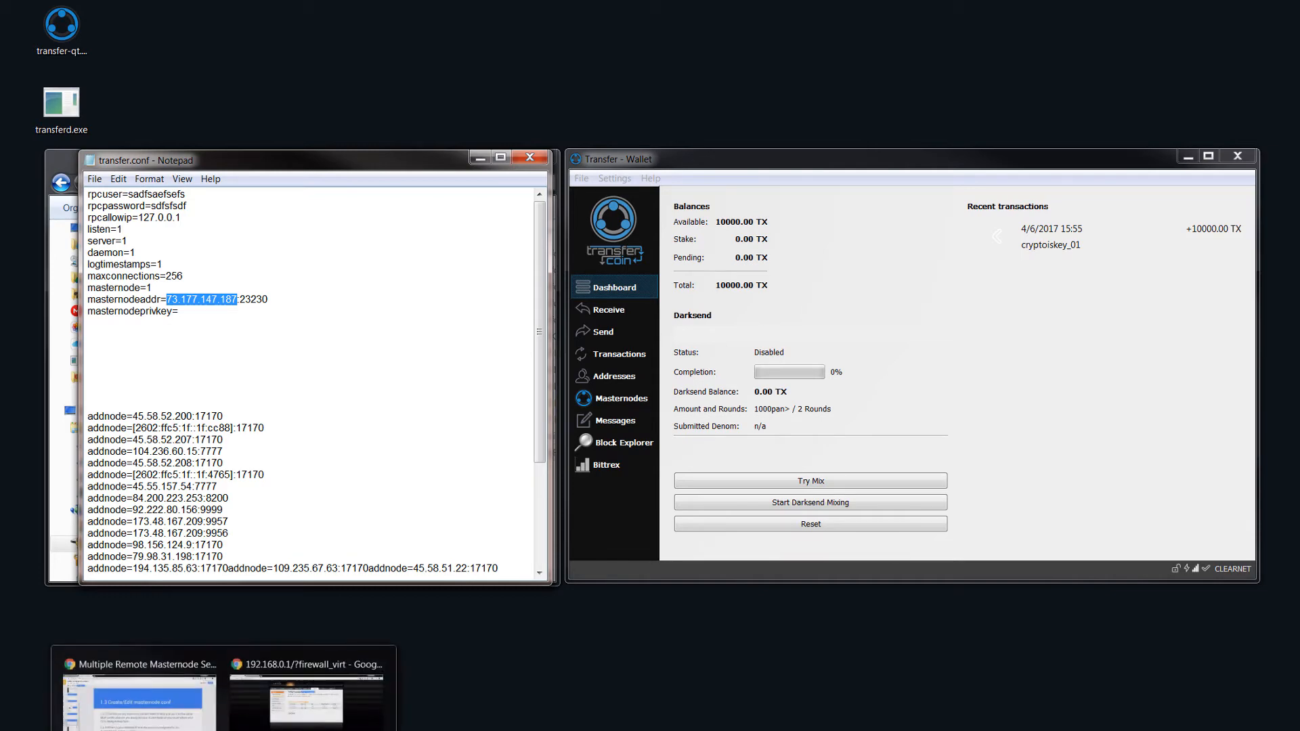
left_click(285, 725)
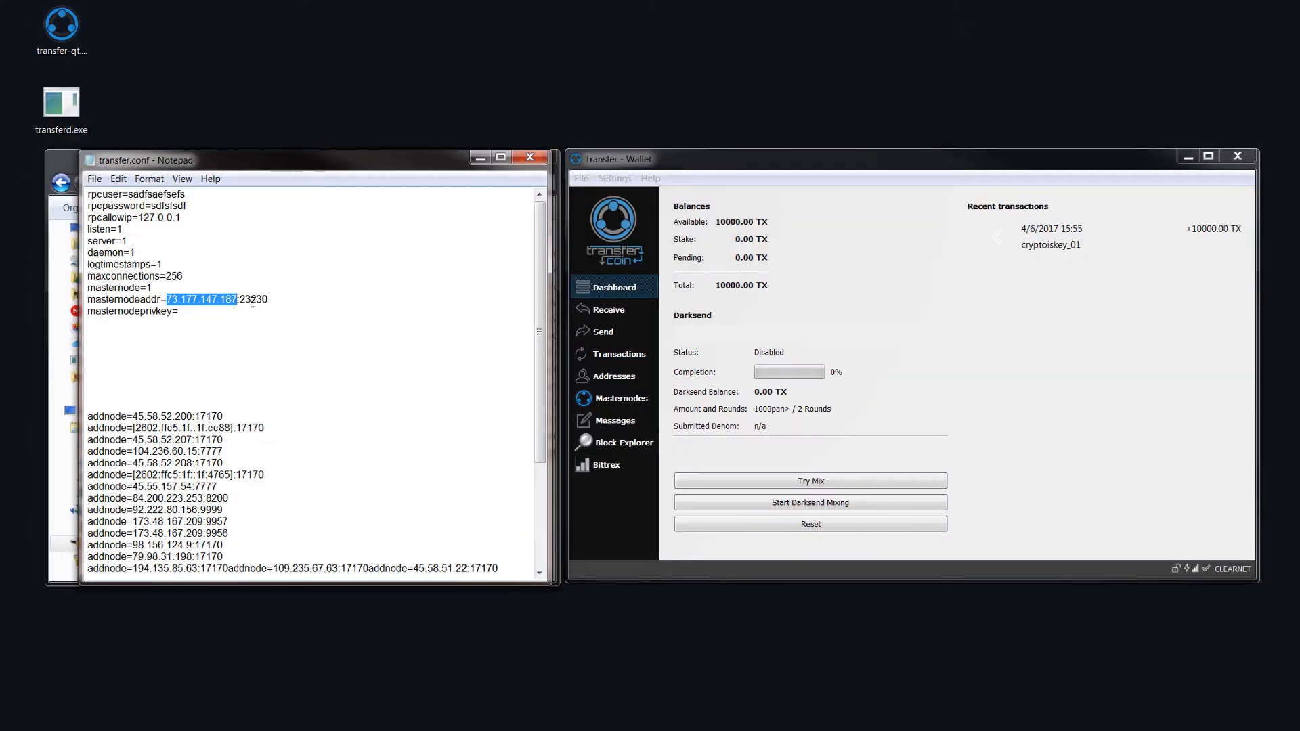
Set the masternodeaddr port to 17170 in transfer.conf
left_click(272, 299)
left_click_drag(272, 299, 241, 300)
type("1")
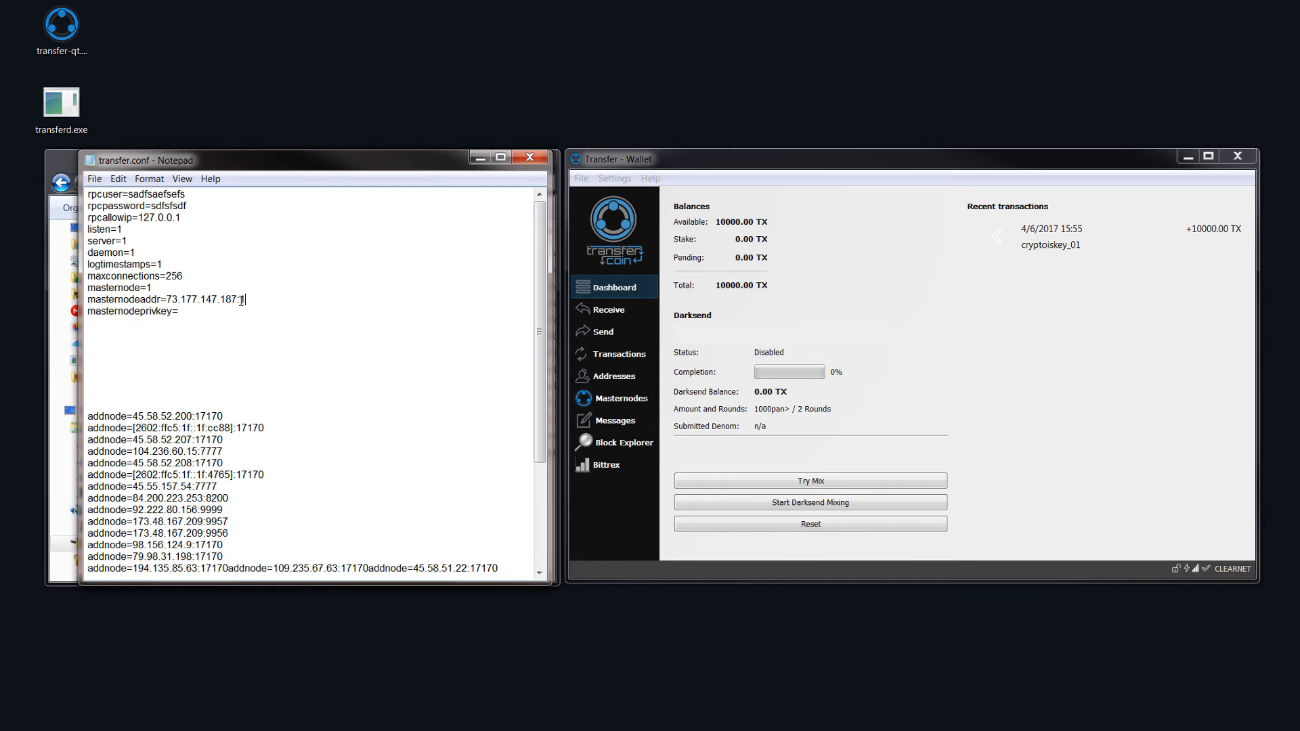
type("7170")
left_click_drag(271, 300, 241, 300)
left_click(240, 335)
Open the wallet's debug console and run masternode genkey
left_click(733, 157)
left_click(651, 179)
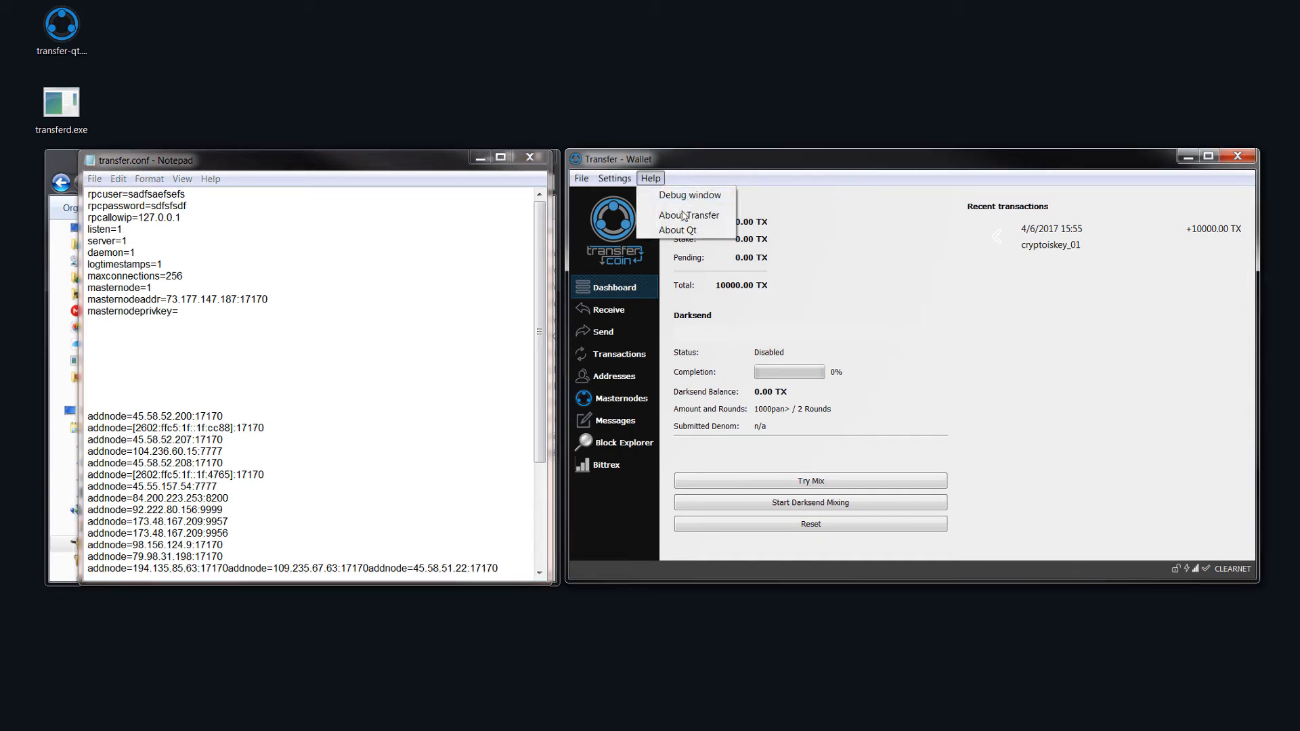
left_click(682, 196)
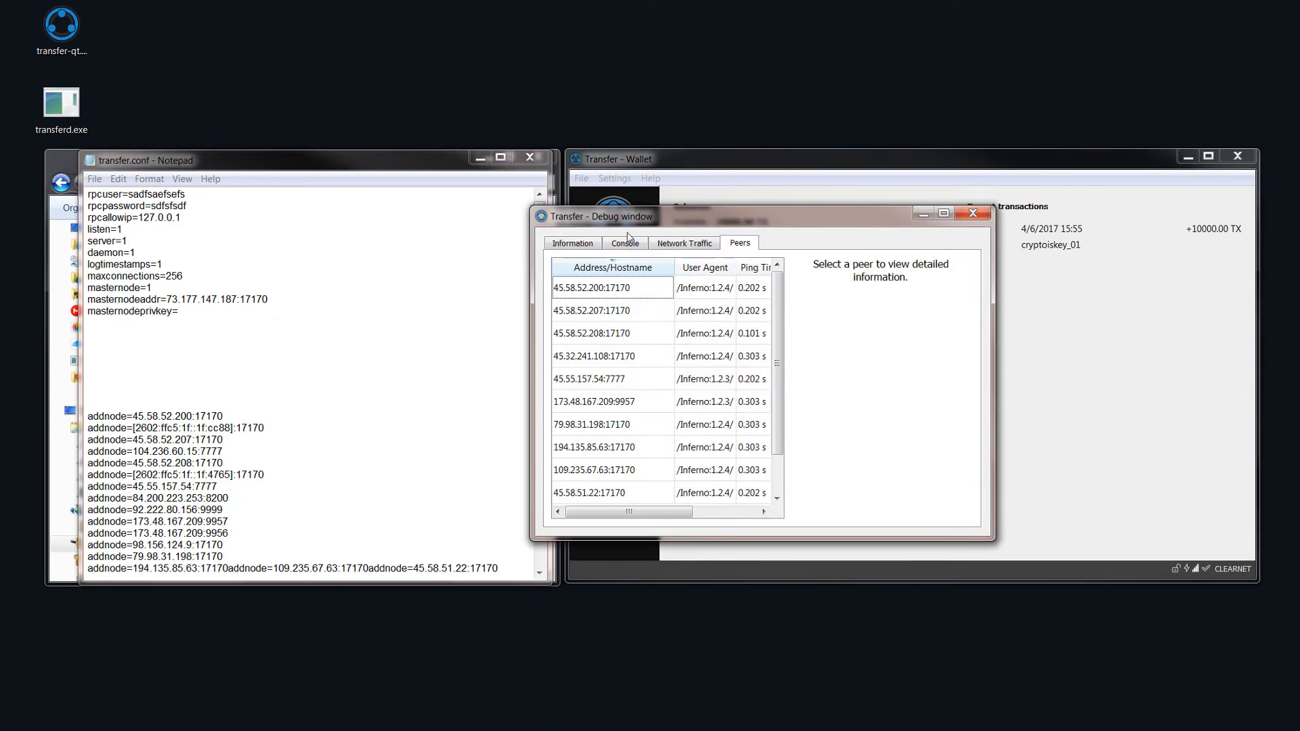
left_click(623, 244)
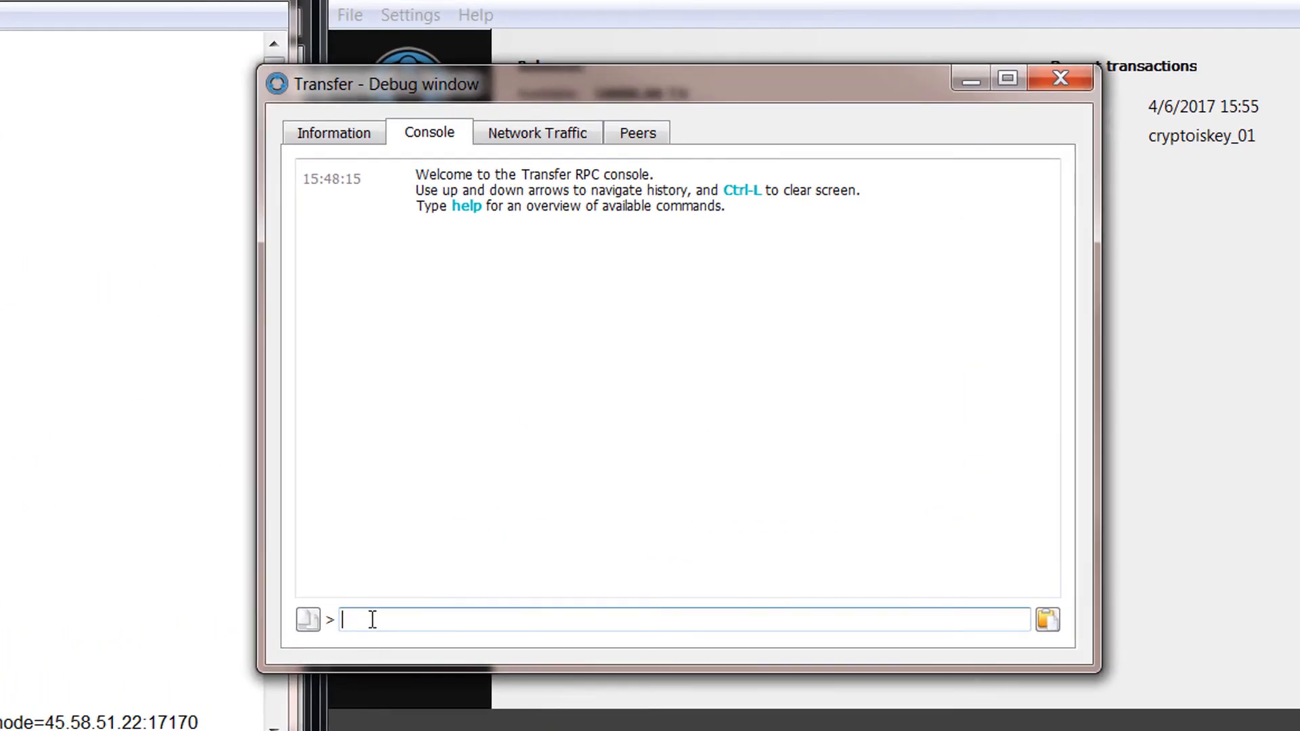
type("masternode genkey")
key("Return")
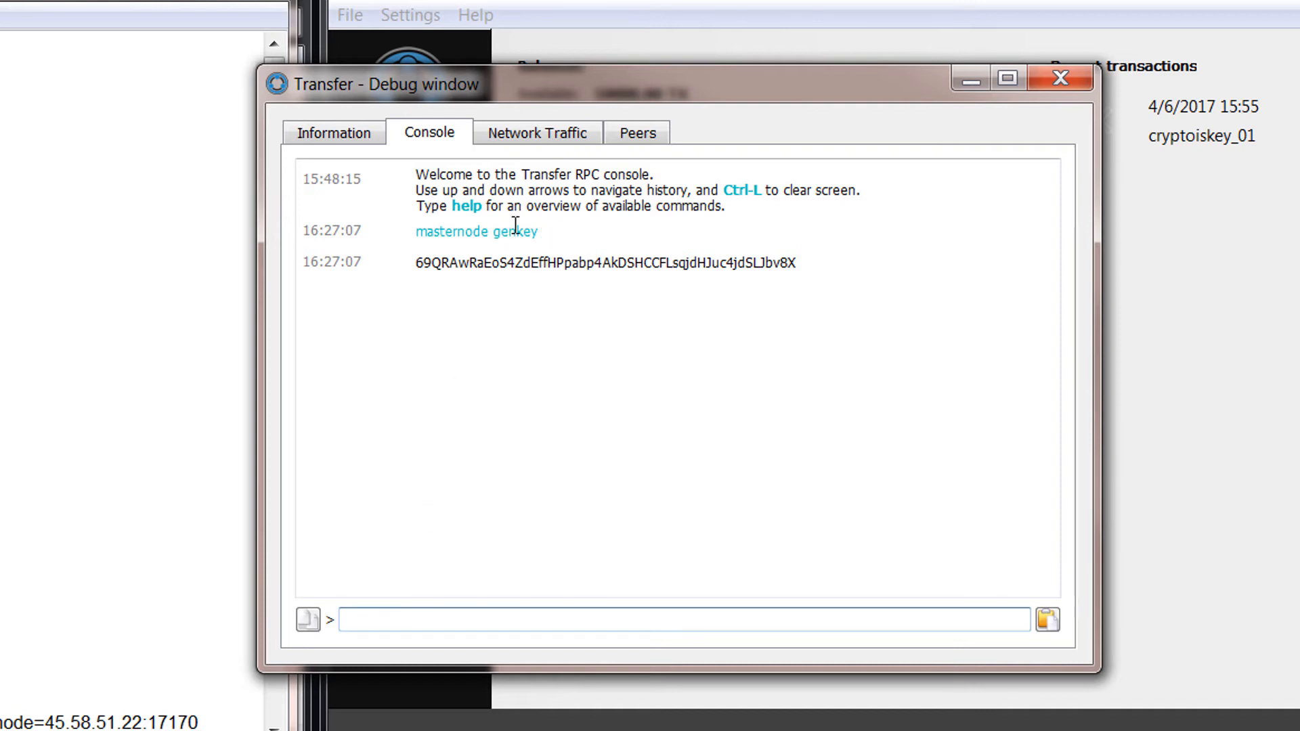
Copy the generated masternode private key and paste it as the masternodeprivkey value in transfer.conf
triple_click(803, 262)
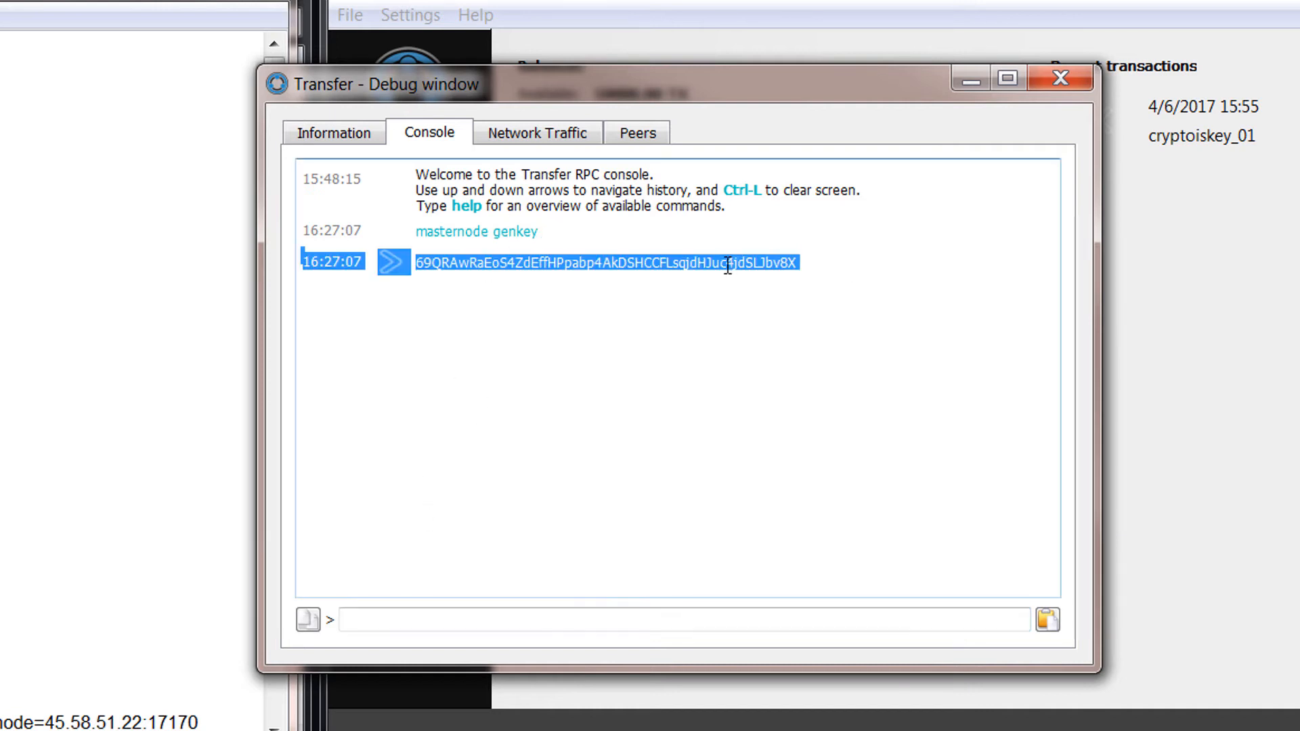
double_click(644, 264)
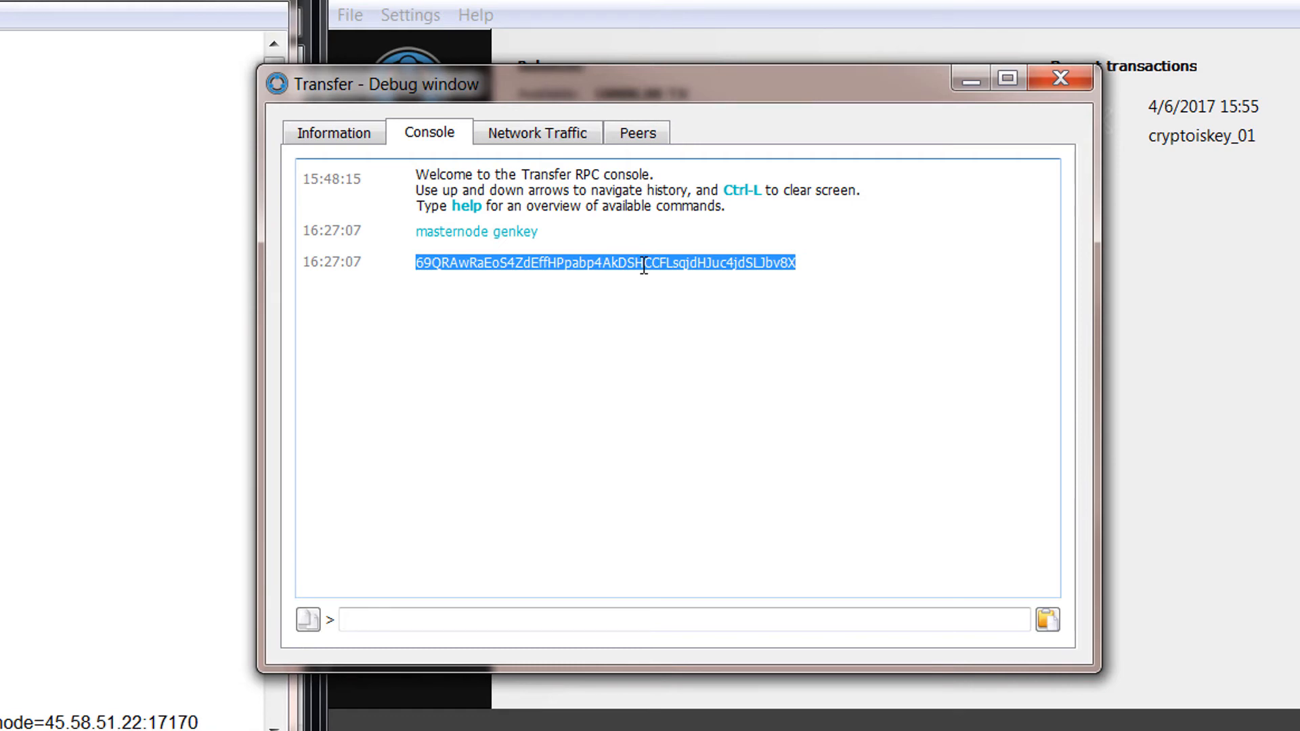
right_click(644, 266)
left_click(705, 282)
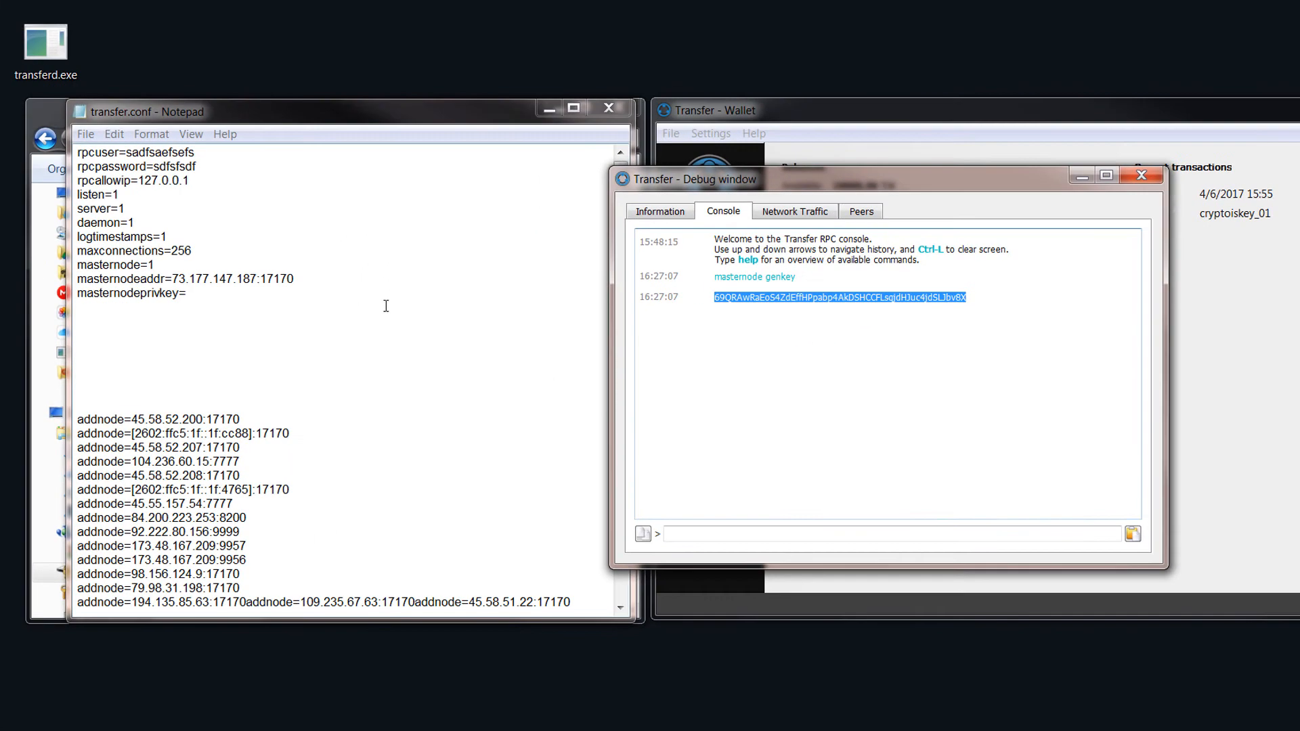
left_click(192, 293)
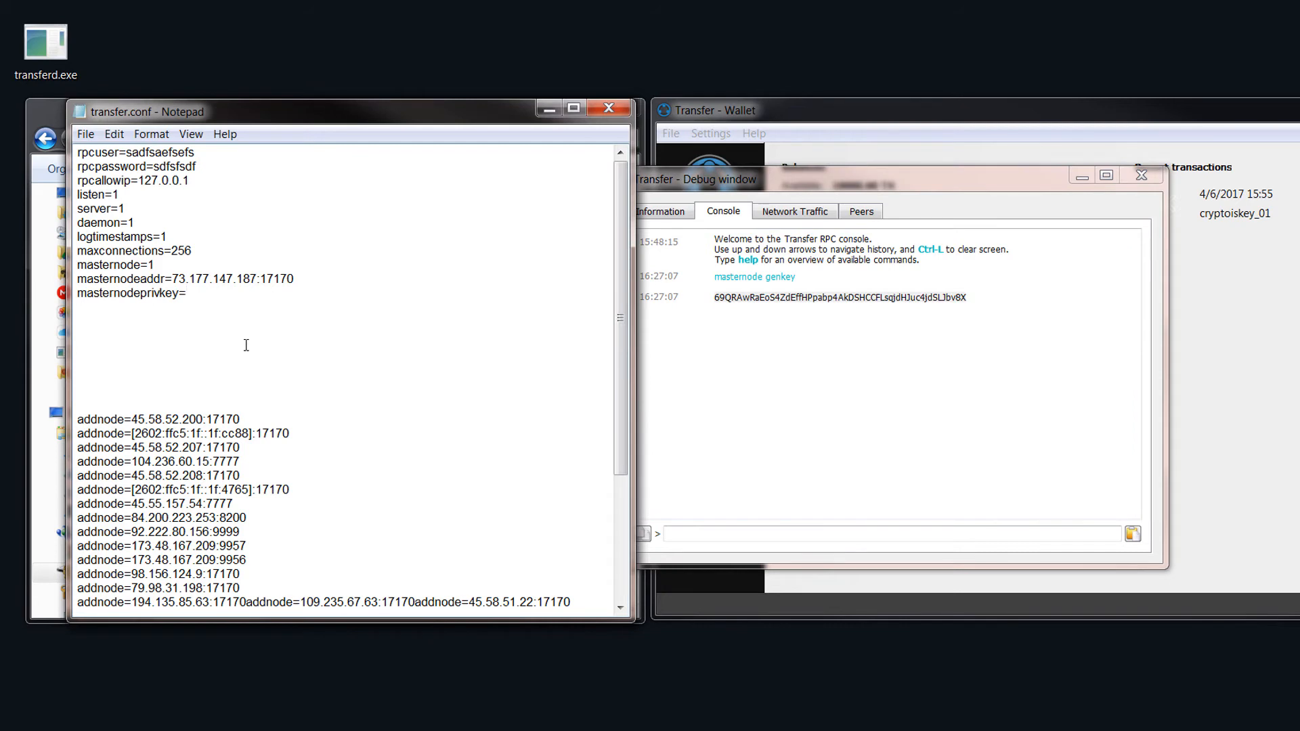
key("ctrl+v")
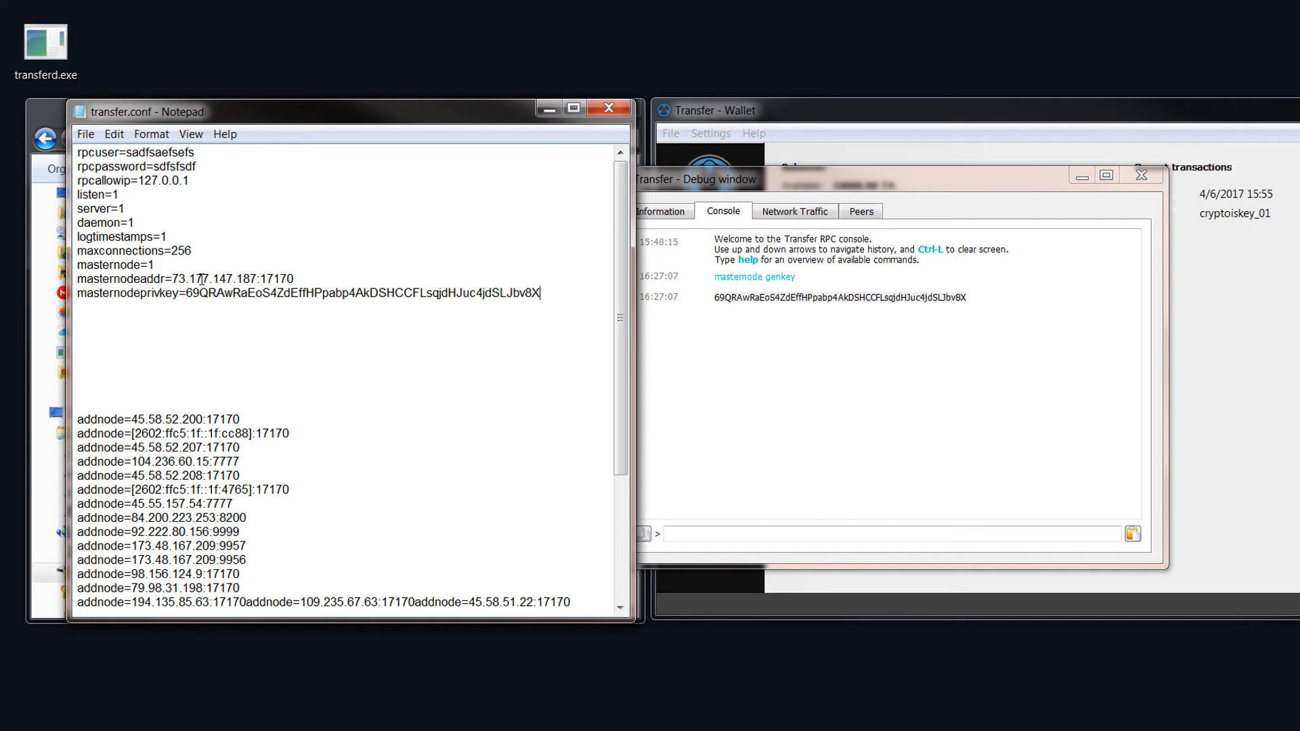
Check the masternodeprivkey, rpcuser and rpcpassword entries, then save transfer.conf
left_click_drag(174, 279, 261, 281)
left_click_drag(189, 294, 536, 295)
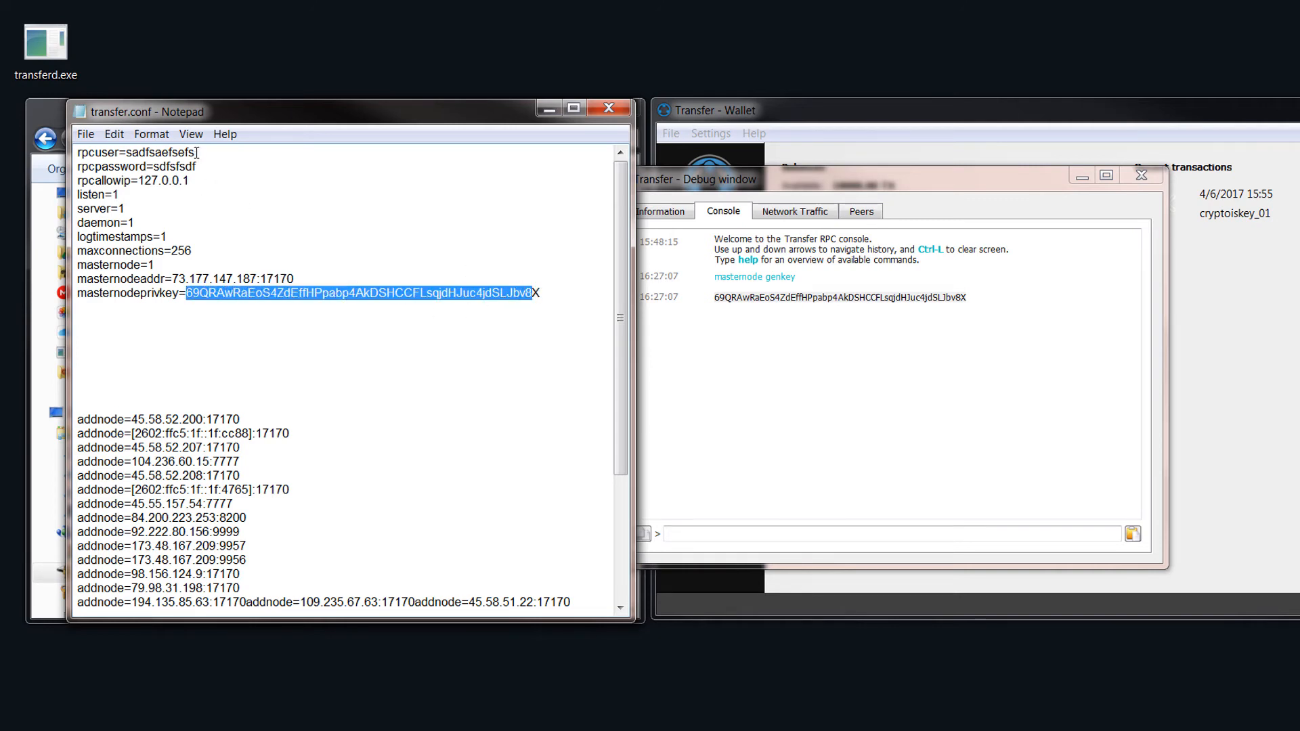
left_click_drag(196, 153, 149, 166)
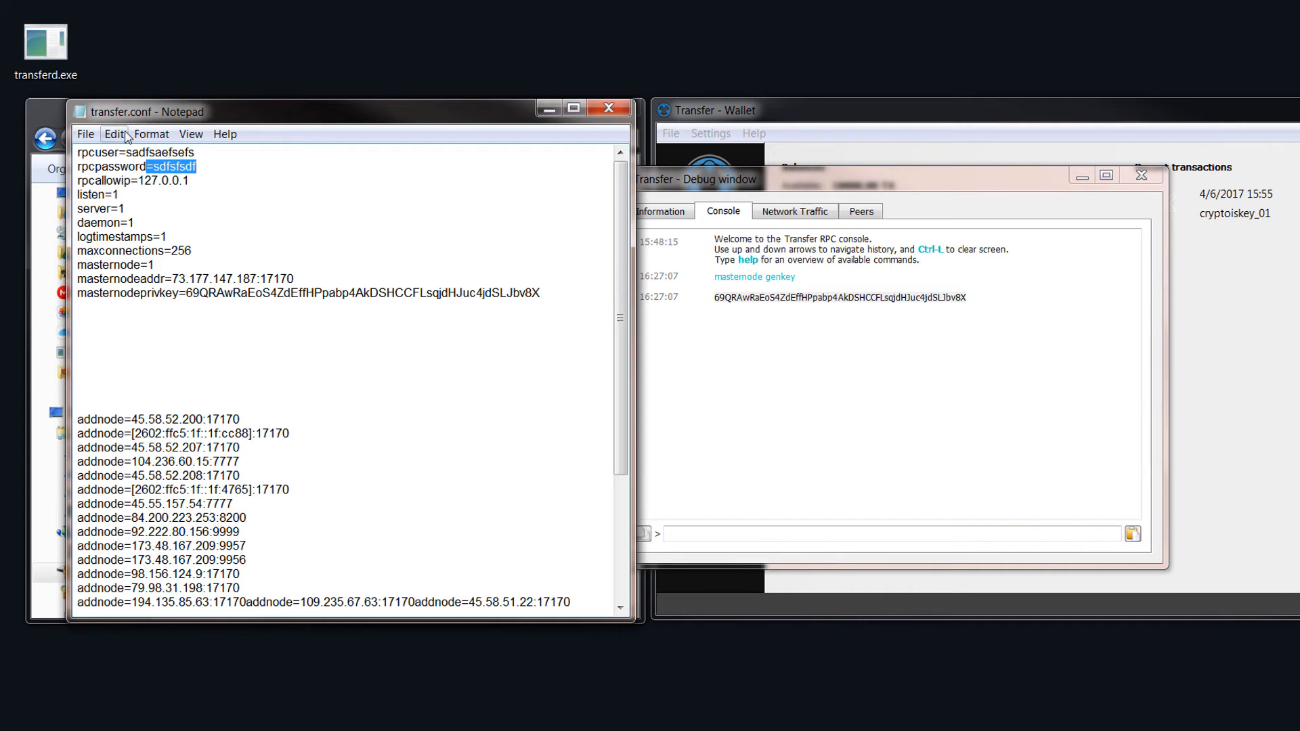
left_click(86, 136)
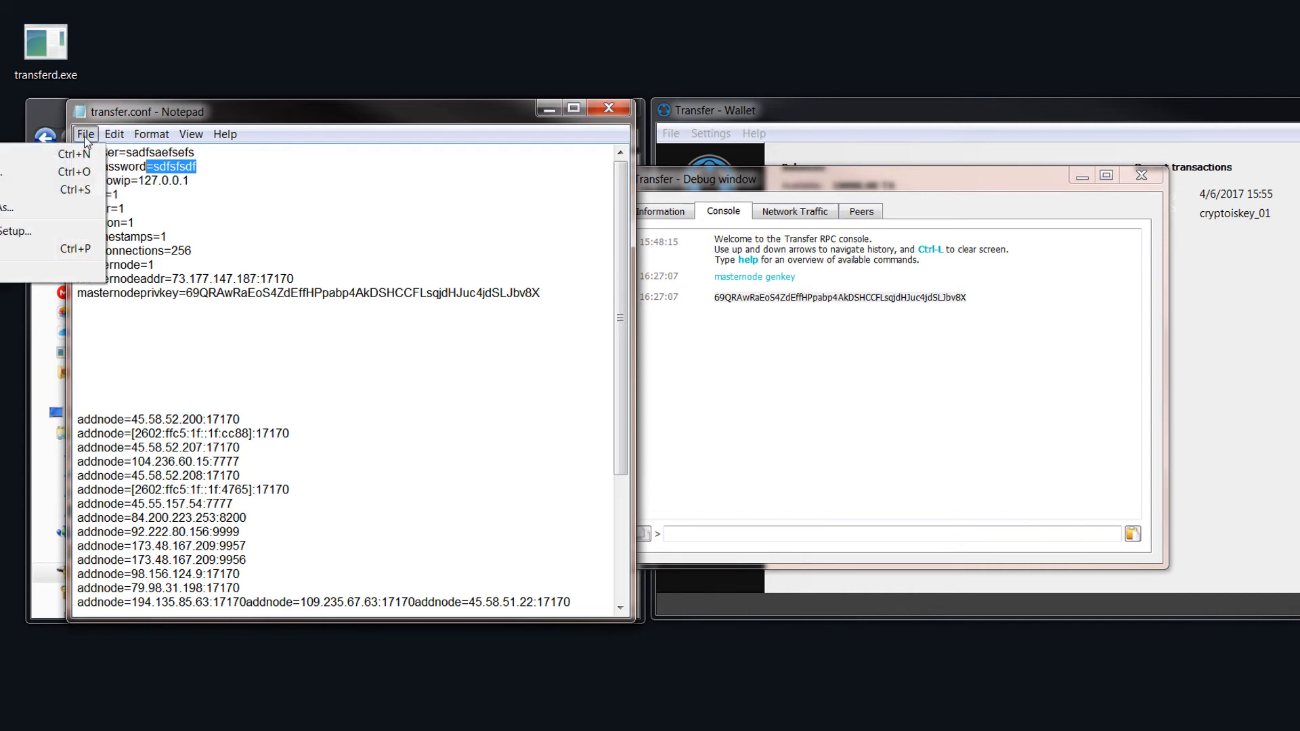
left_click(101, 191)
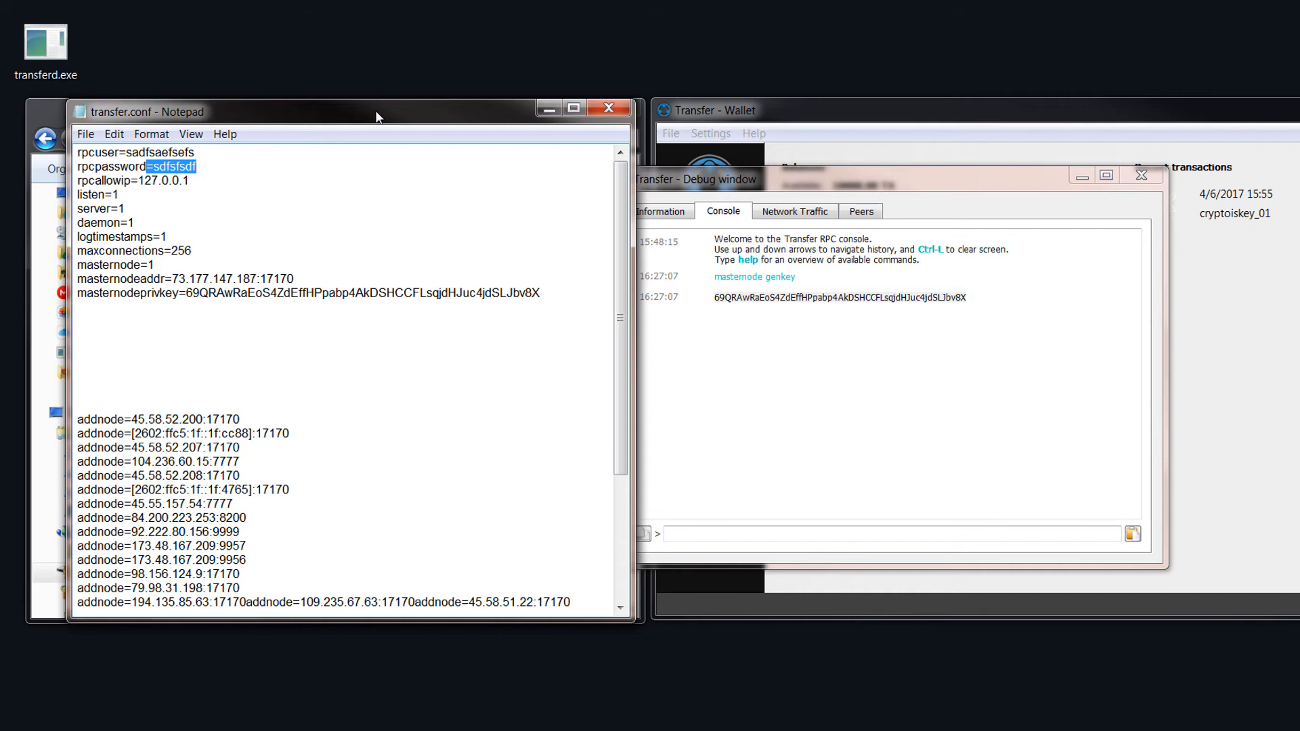
Move transferd.exe from the desktop into the Transfer1 folder
left_click(733, 116)
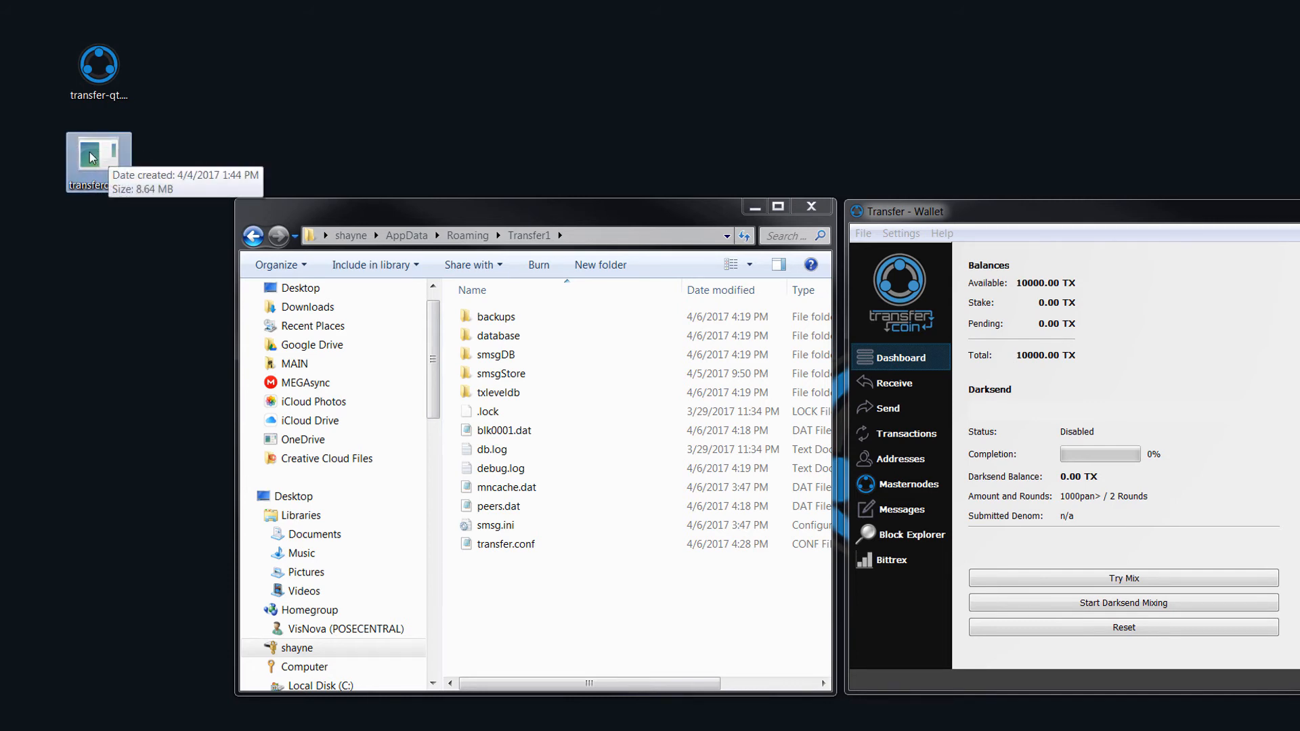
left_click_drag(93, 158, 550, 586)
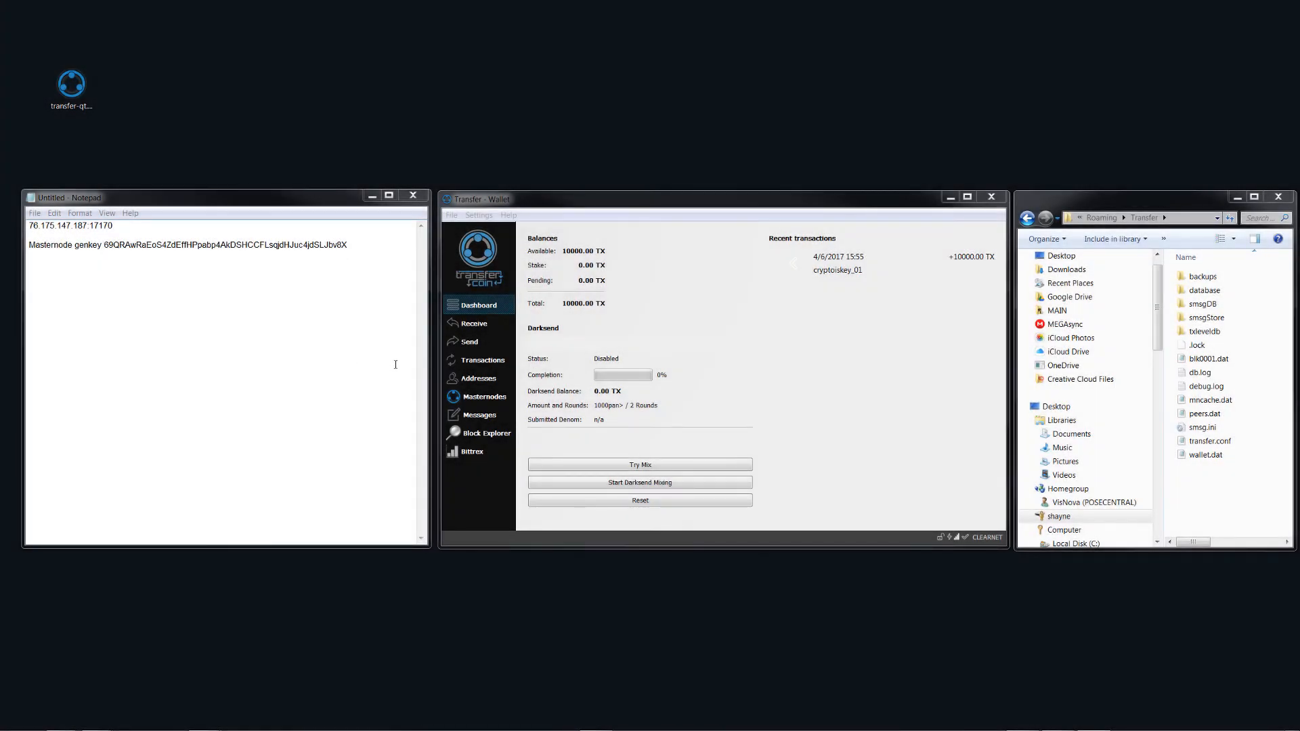
Open the wallet's Masternodes page and review the noted IP address, port and masternode key
left_click(476, 398)
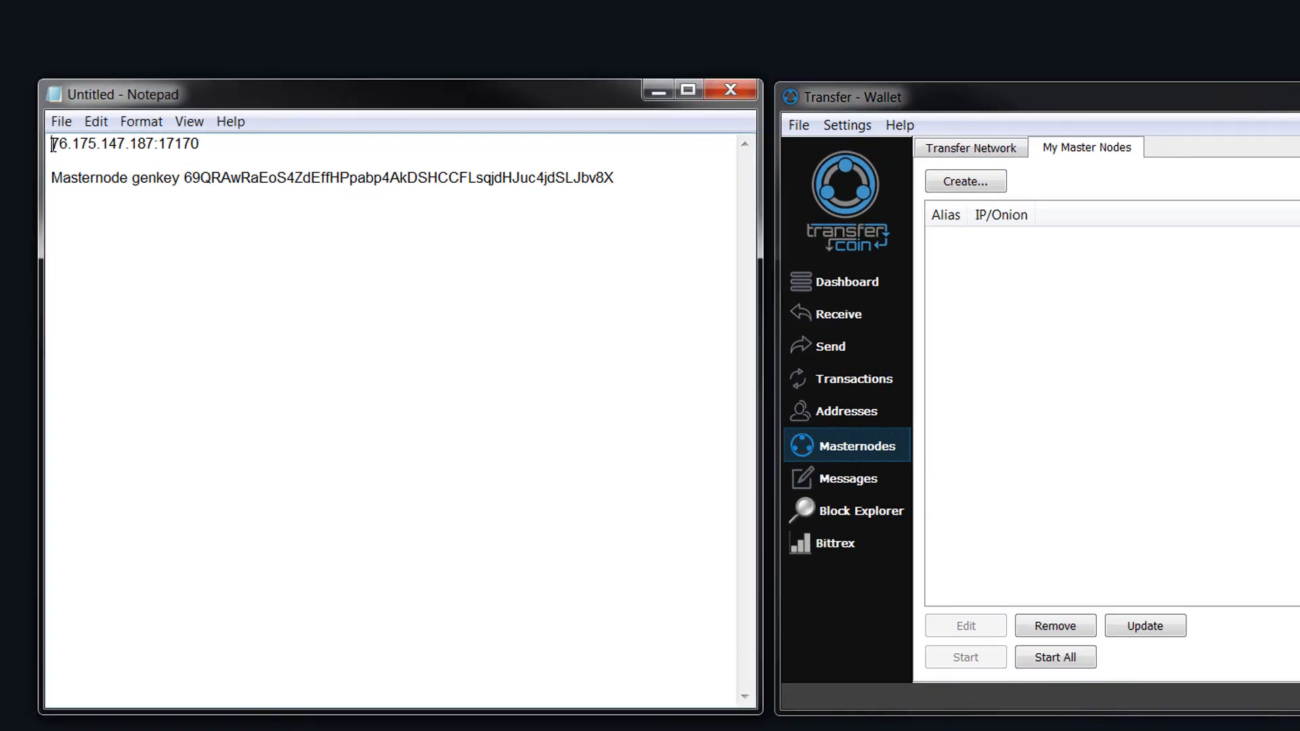
left_click_drag(30, 226, 70, 225)
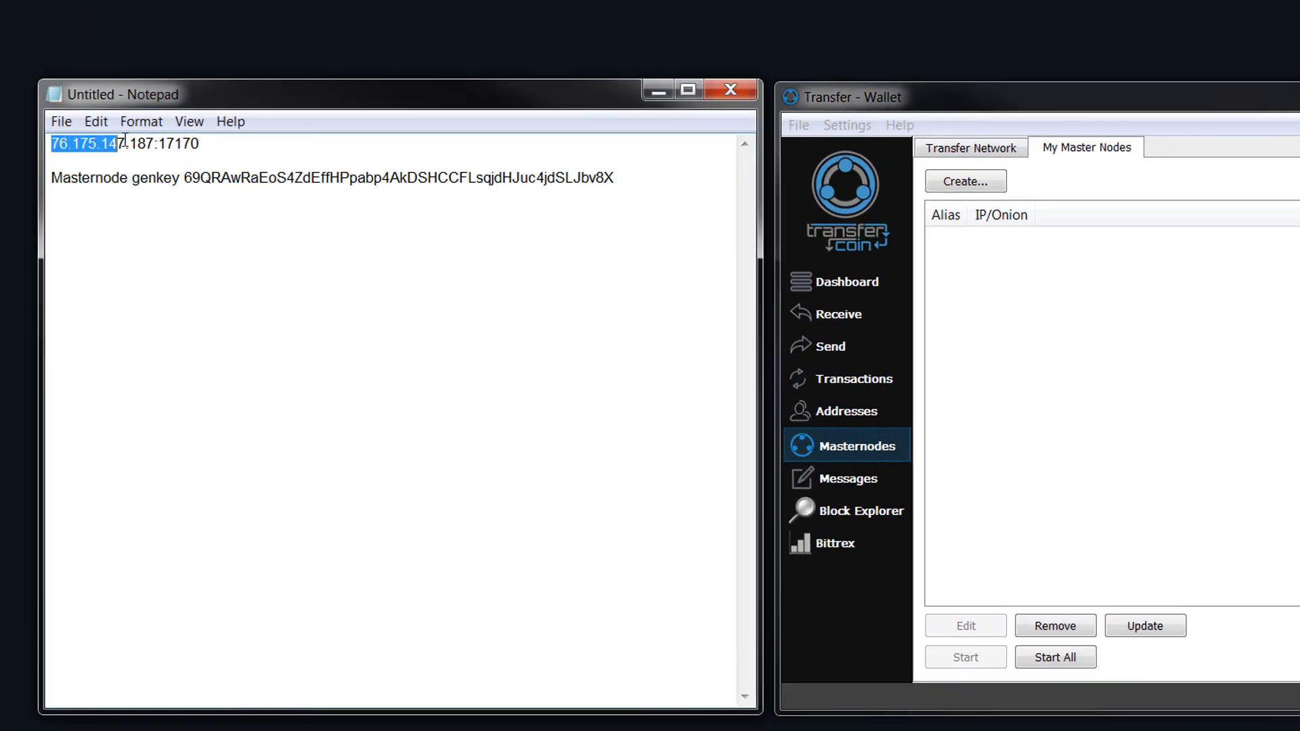
left_click_drag(125, 141, 154, 145)
left_click_drag(207, 144, 159, 145)
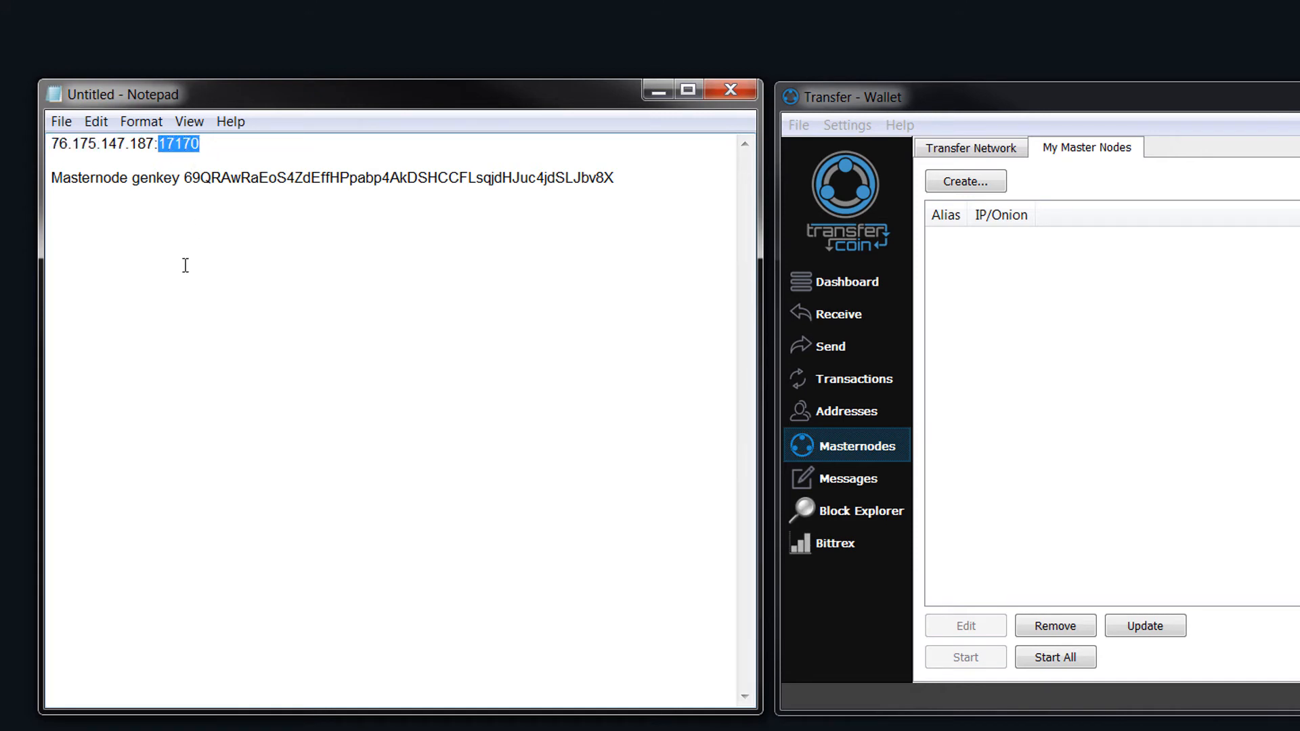
left_click_drag(50, 177, 181, 179)
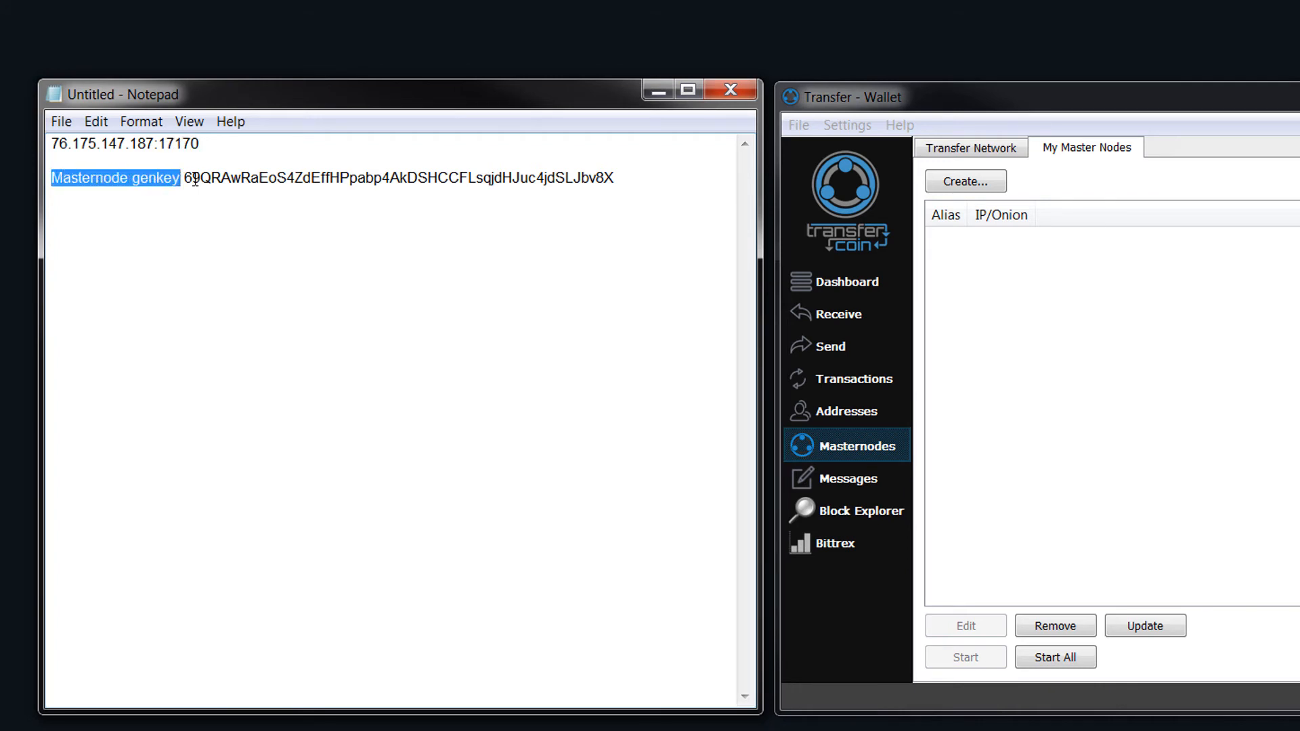
left_click(620, 178)
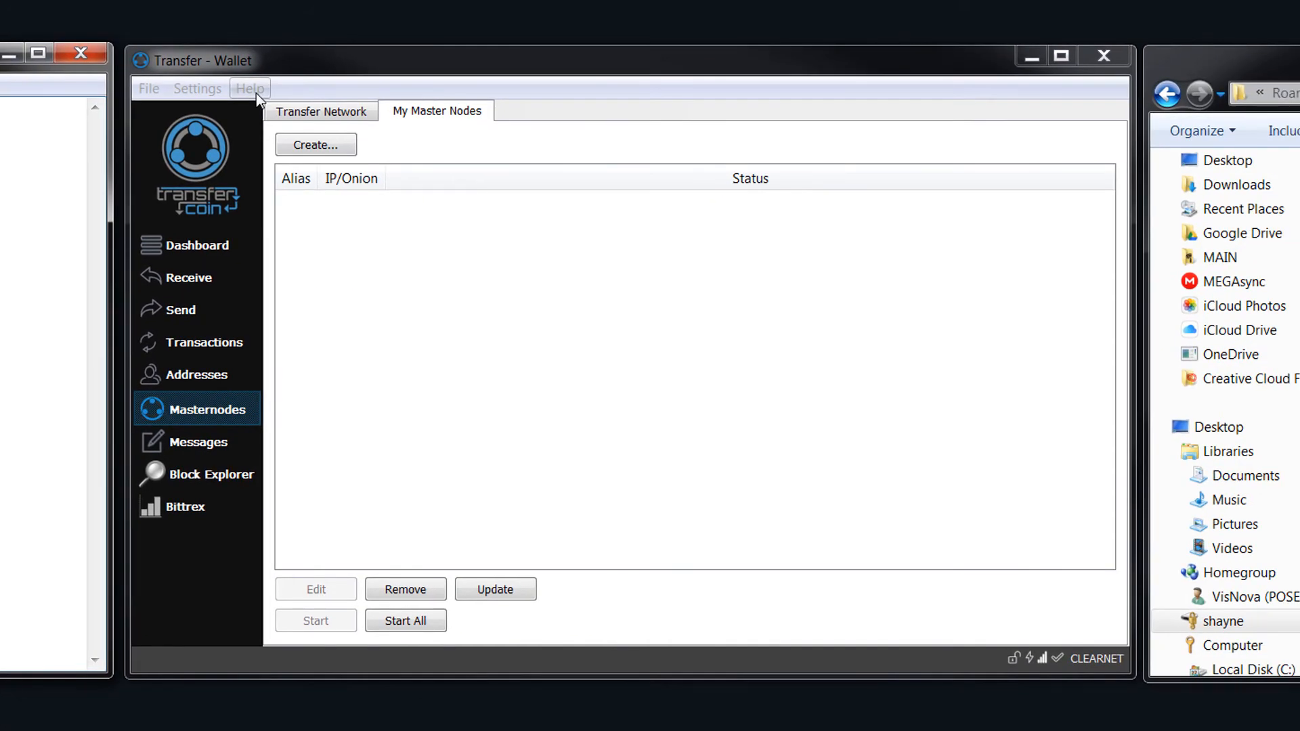
Open the wallet's debug console and run the command masternode outputs
left_click(250, 89)
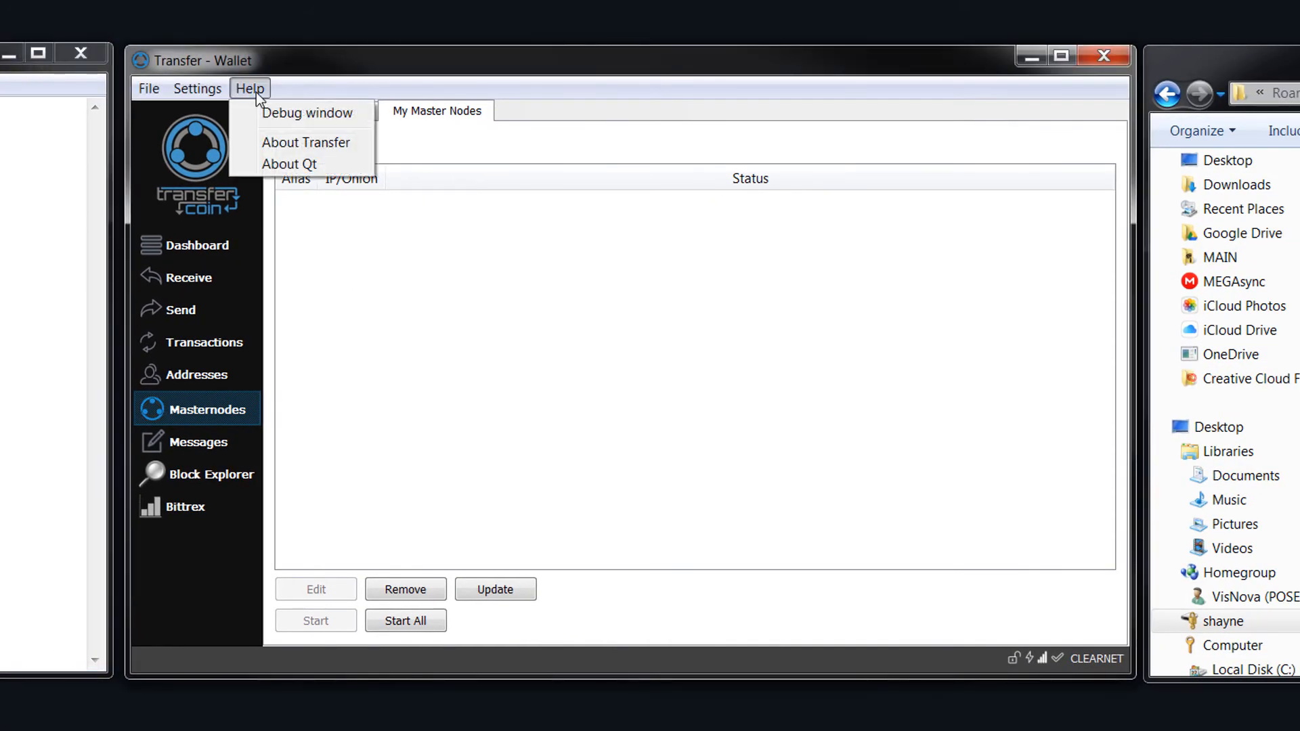
left_click(287, 112)
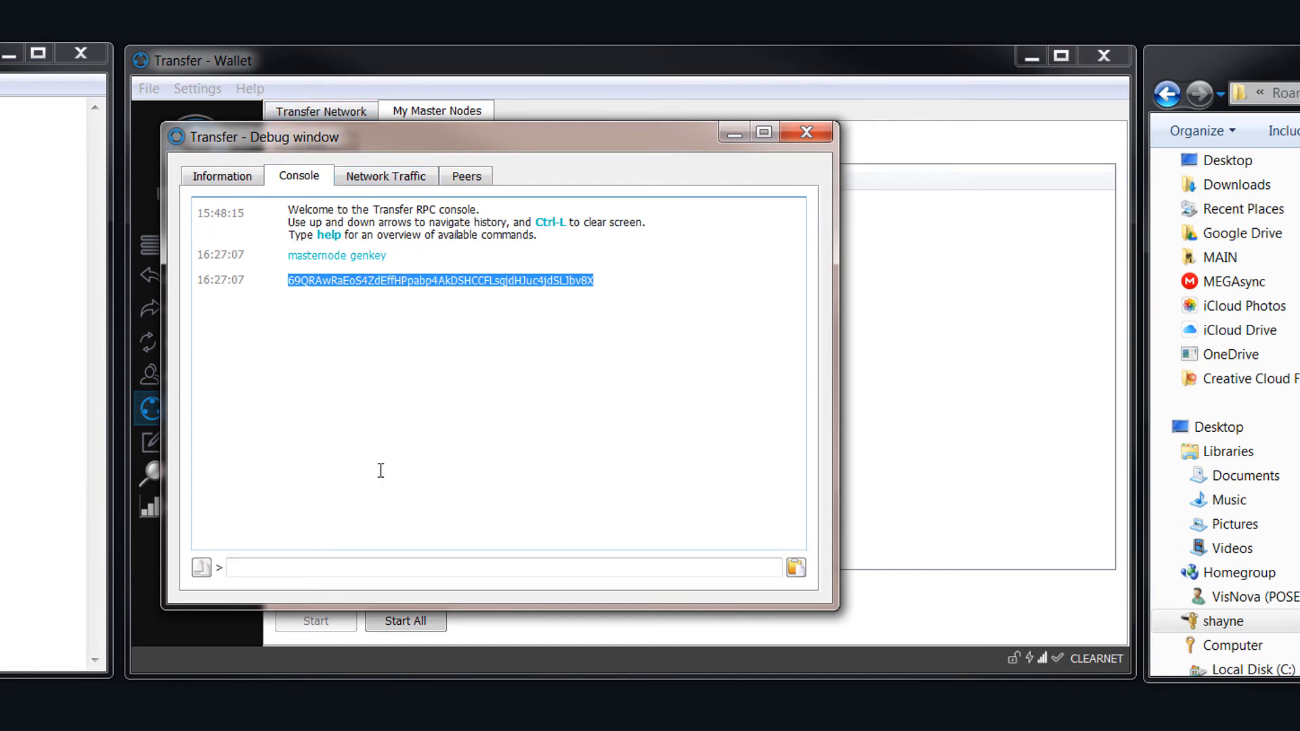
left_click(357, 568)
left_click(358, 567)
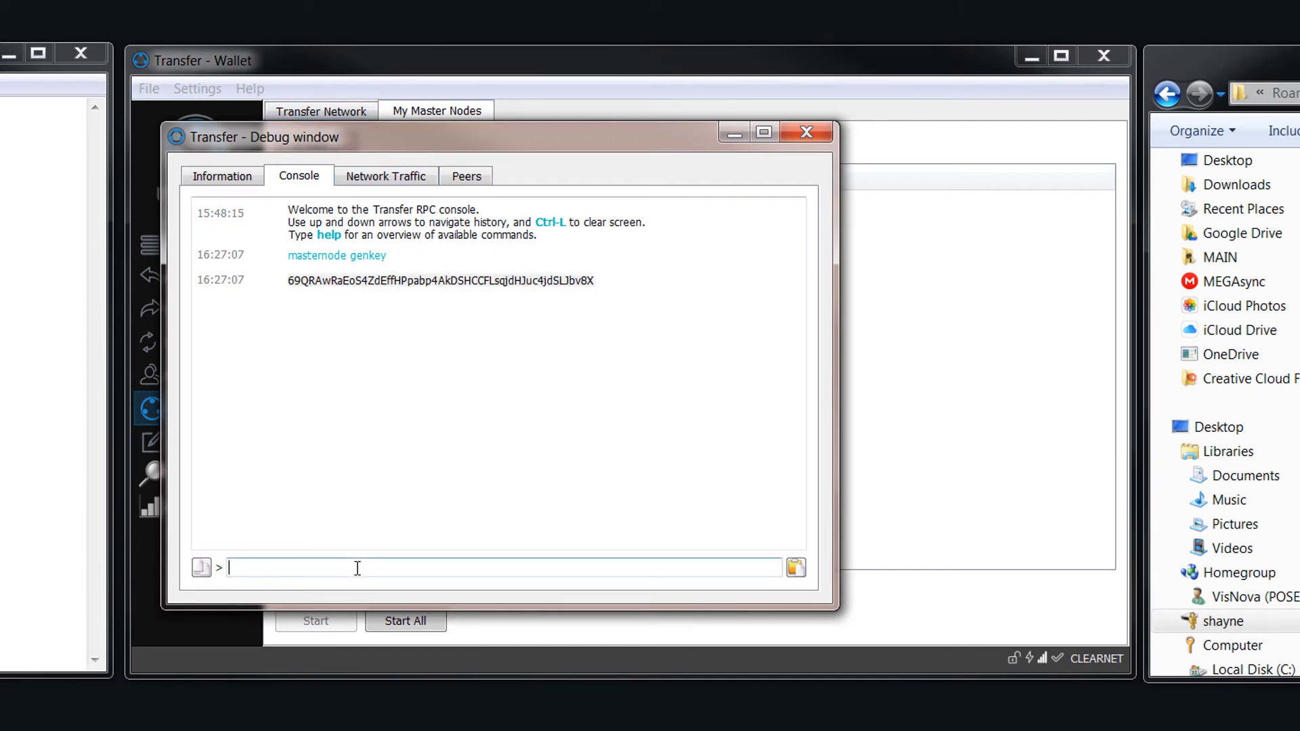
type("masternode outputs")
key("Return")
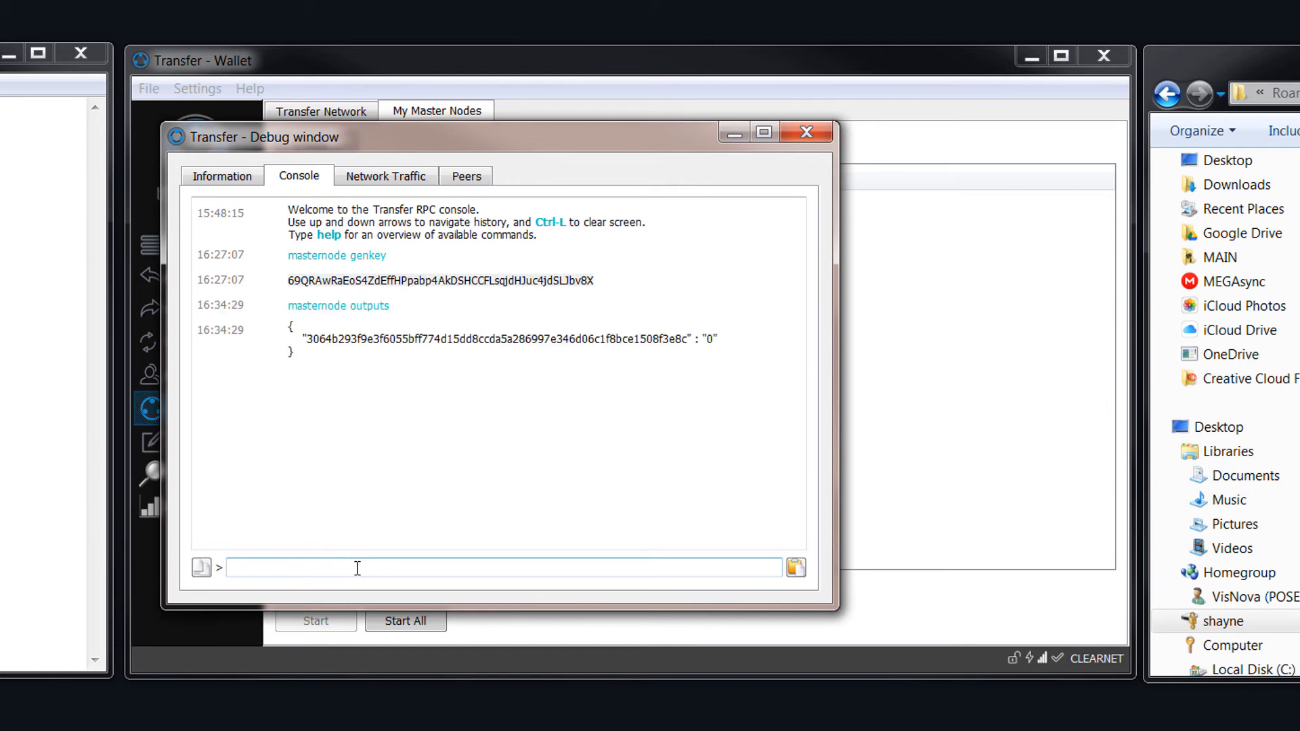
Copy the collateral transaction hash and its output index 0 into the Notepad notes, then close the debug window
left_click_drag(688, 339, 310, 339)
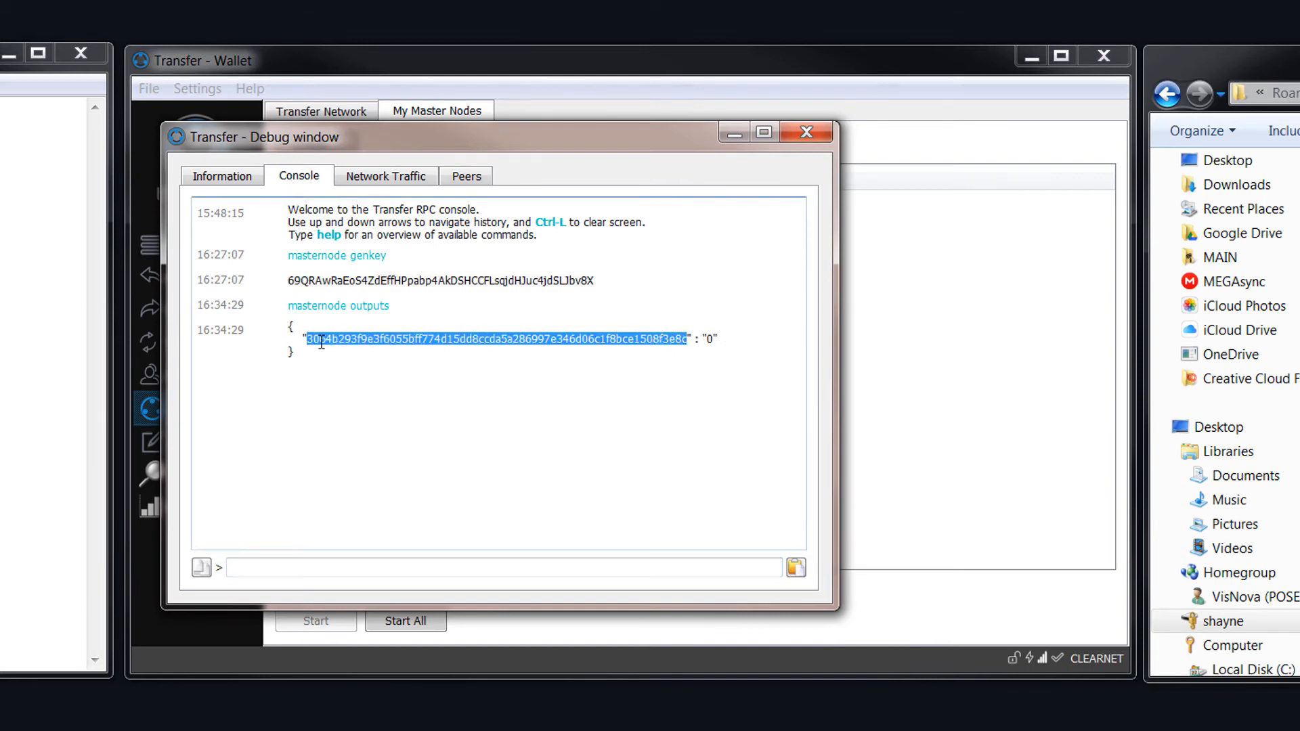
right_click(324, 341)
left_click(365, 354)
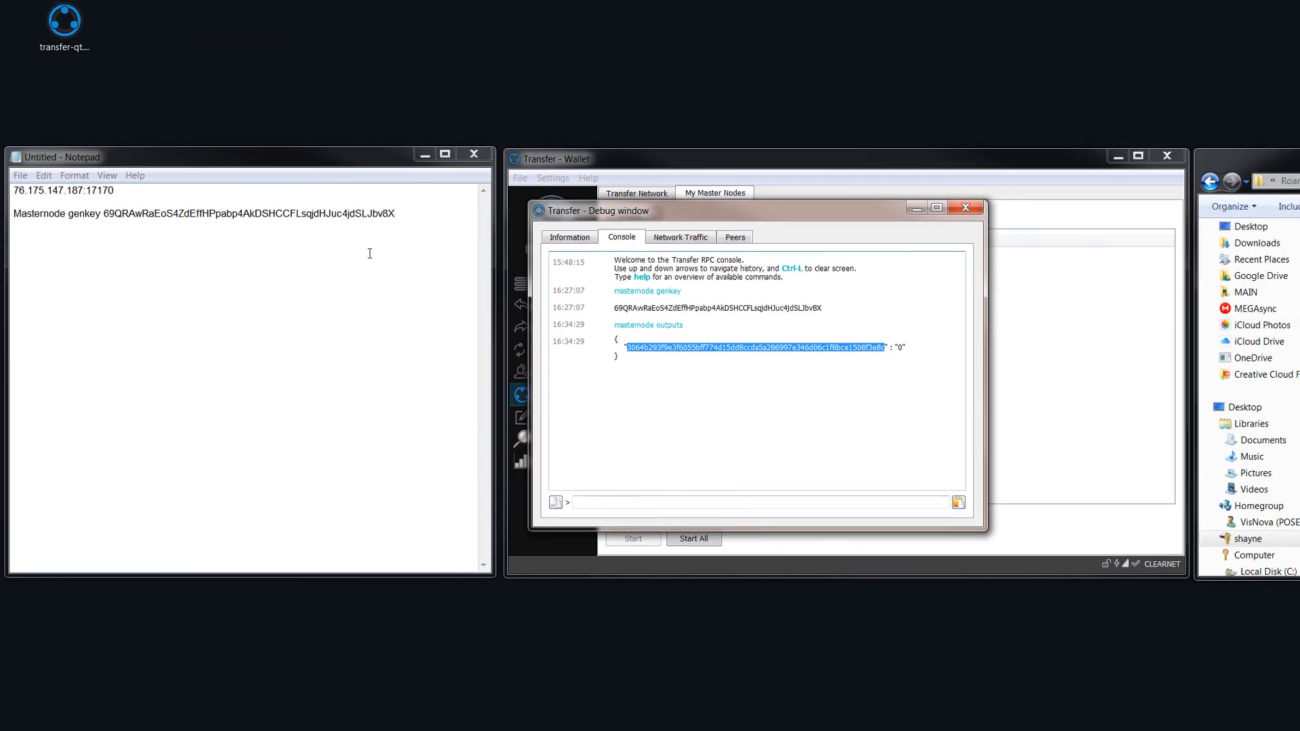
left_click(169, 176)
key("Return")
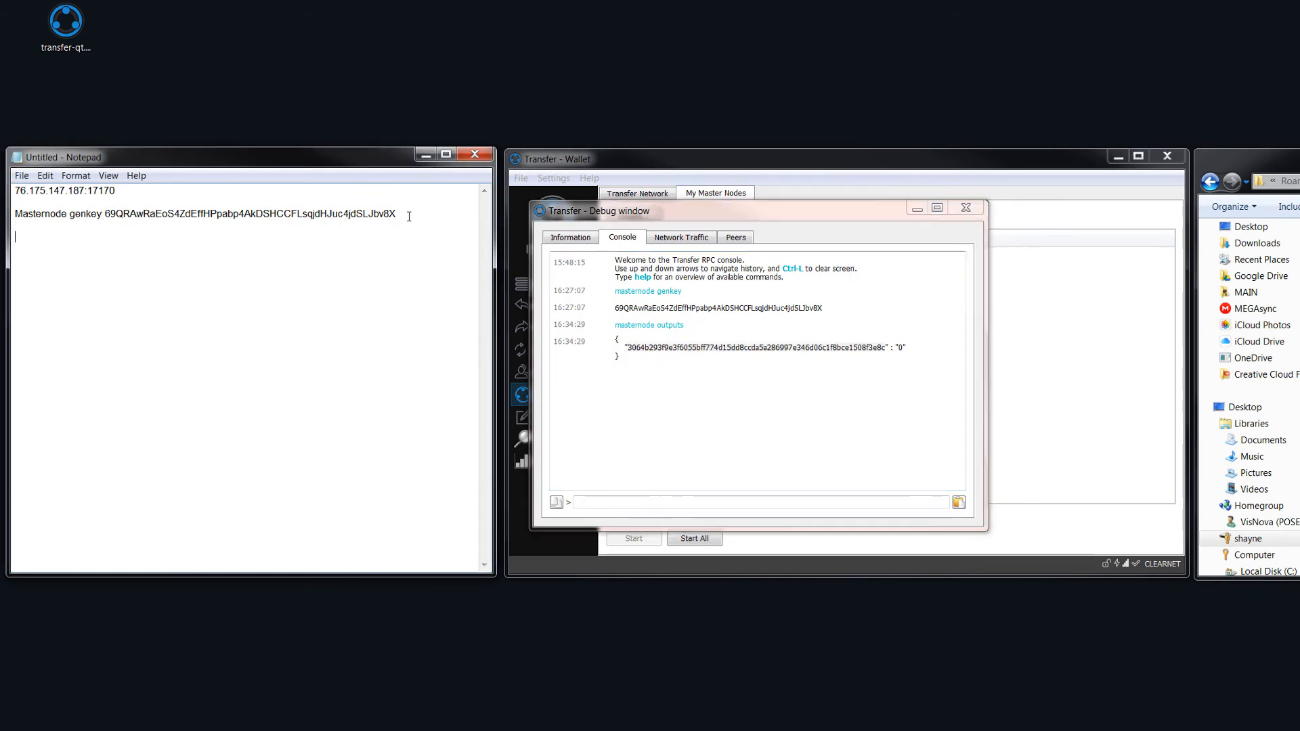
key("ctrl+v")
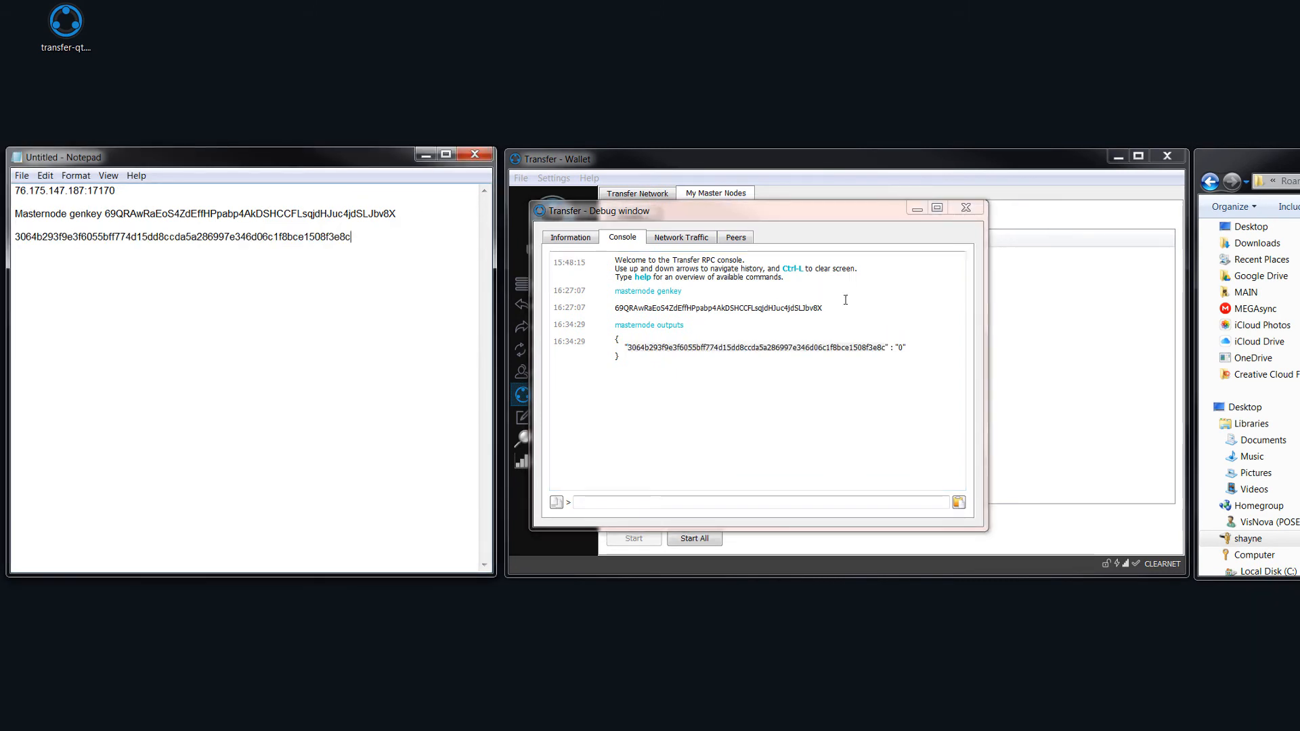
double_click(899, 348)
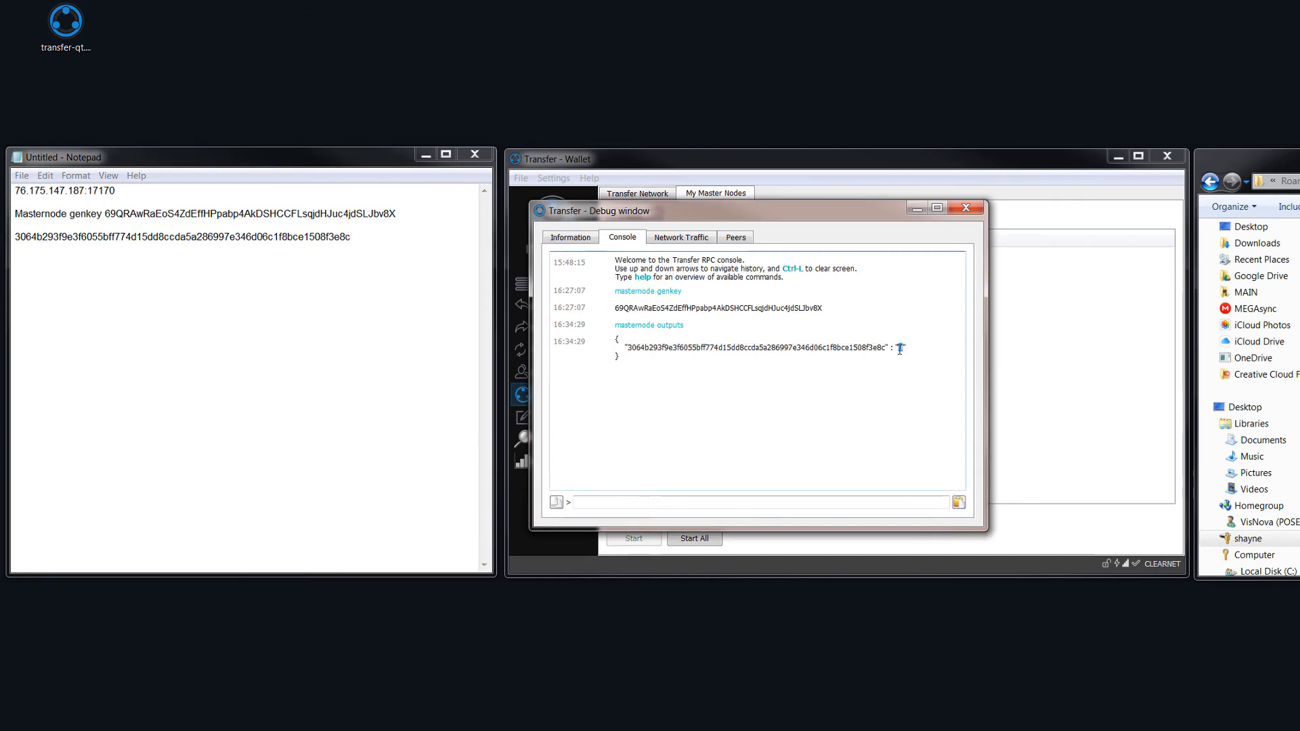
left_click(373, 242)
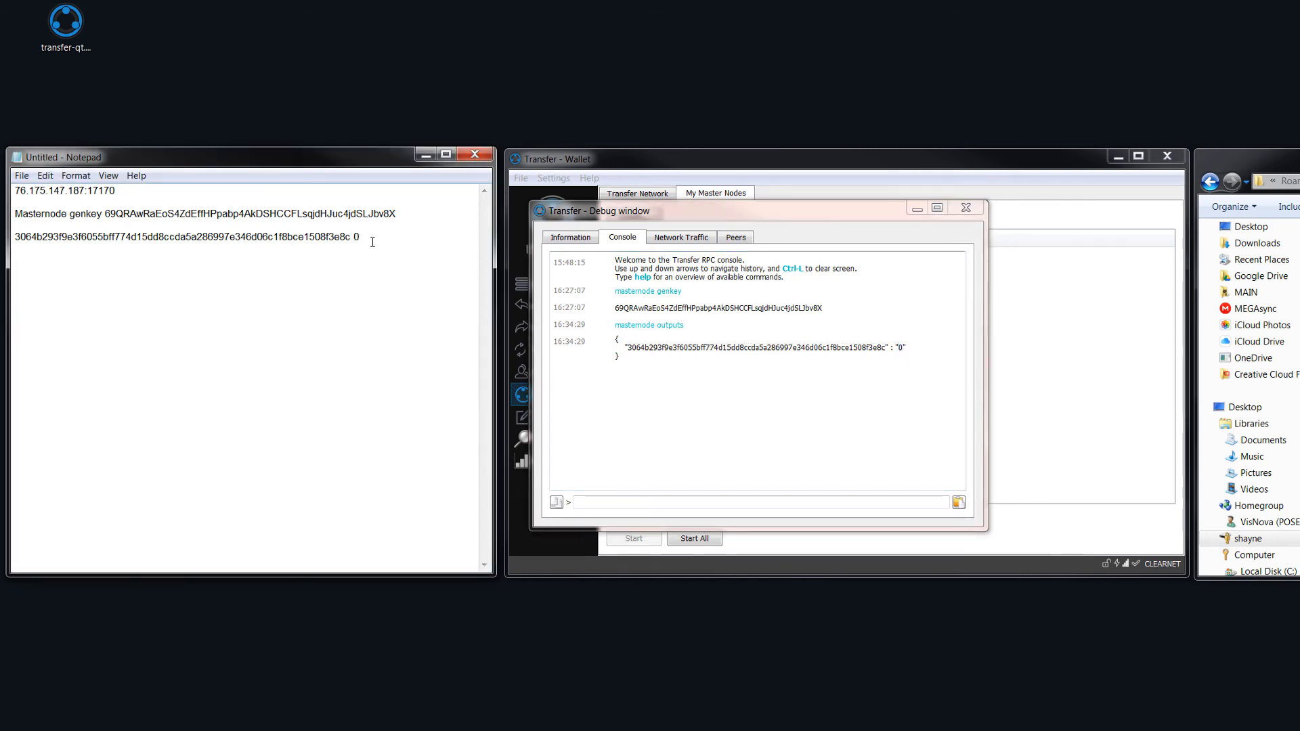
left_click(966, 208)
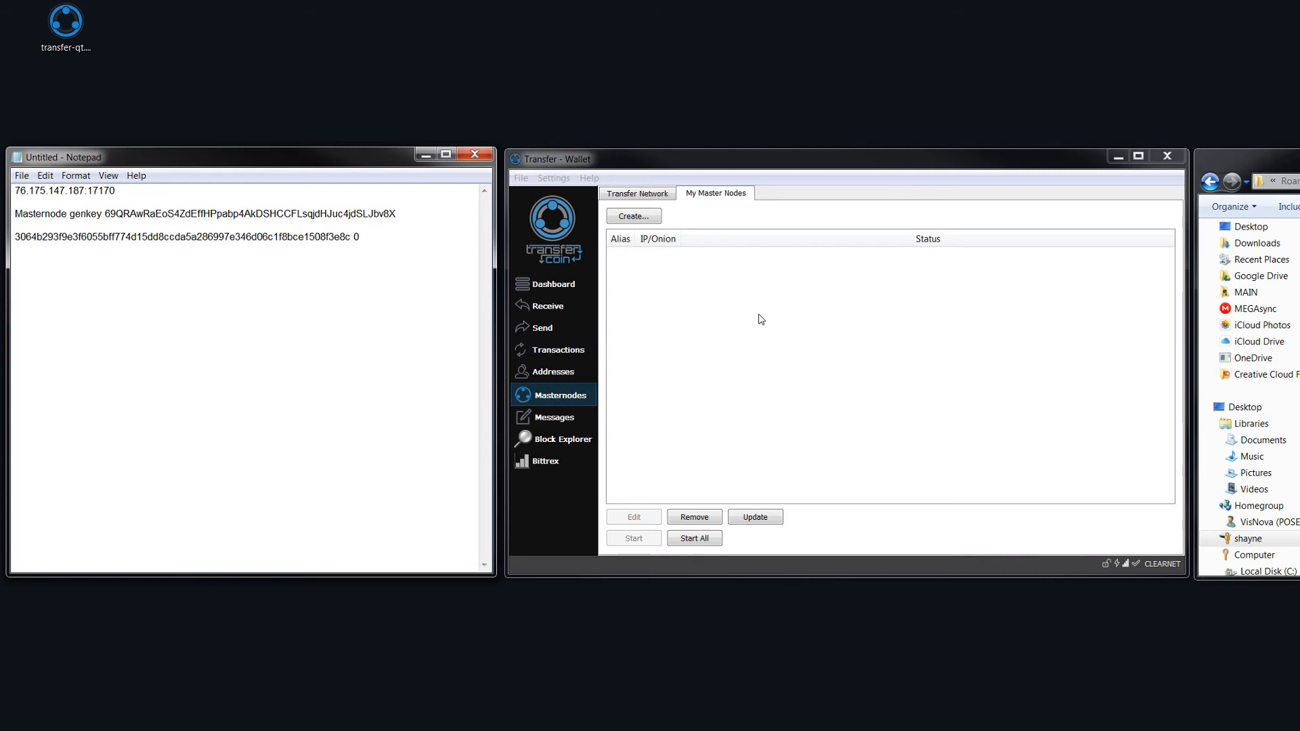
Start creating a new master node and set its alias to cryptoiskey_01
left_click(633, 218)
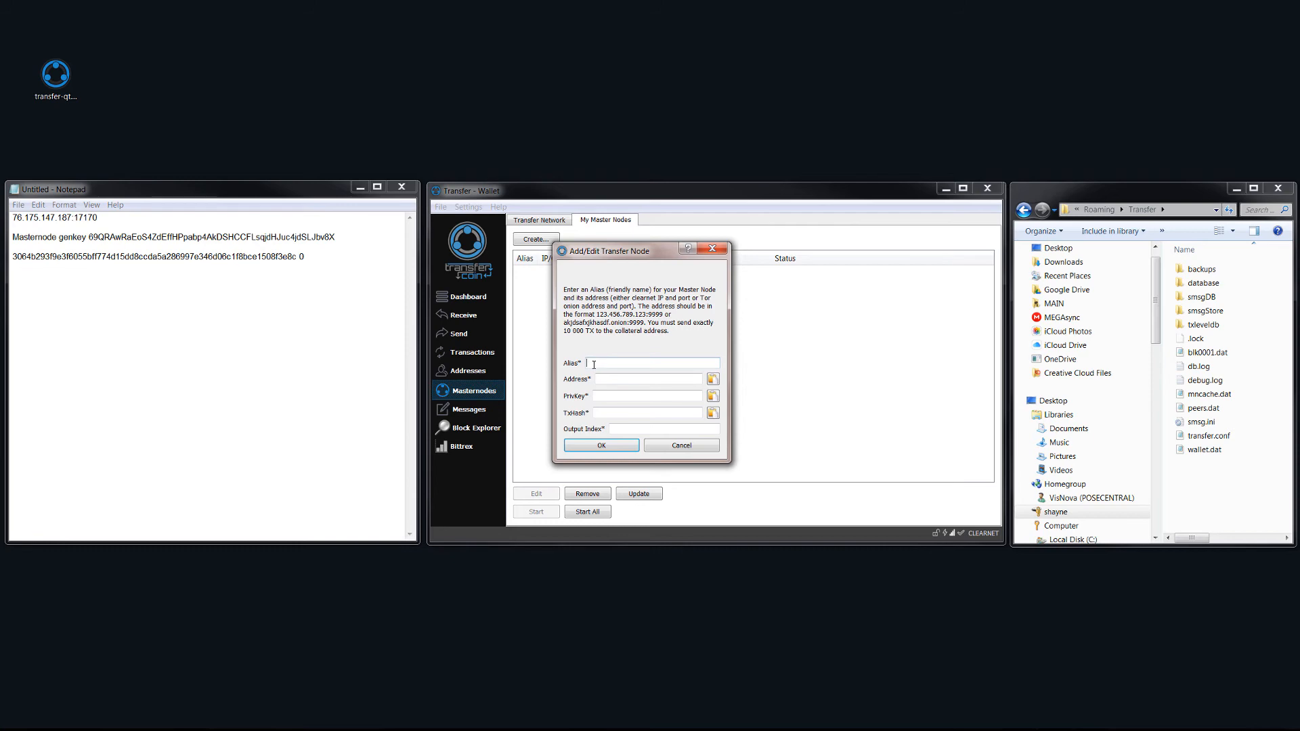
type("cy")
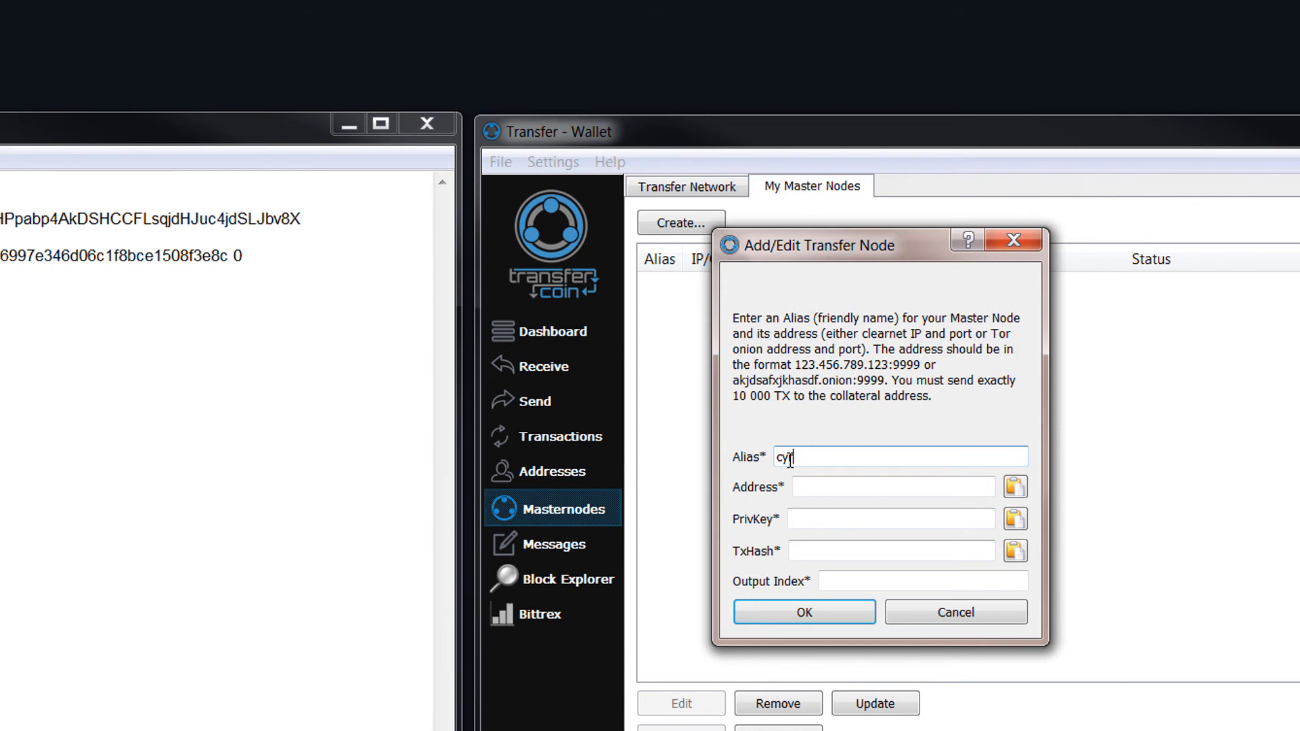
type("r")
key("BackSpace")
type("ryptoiskey_01")
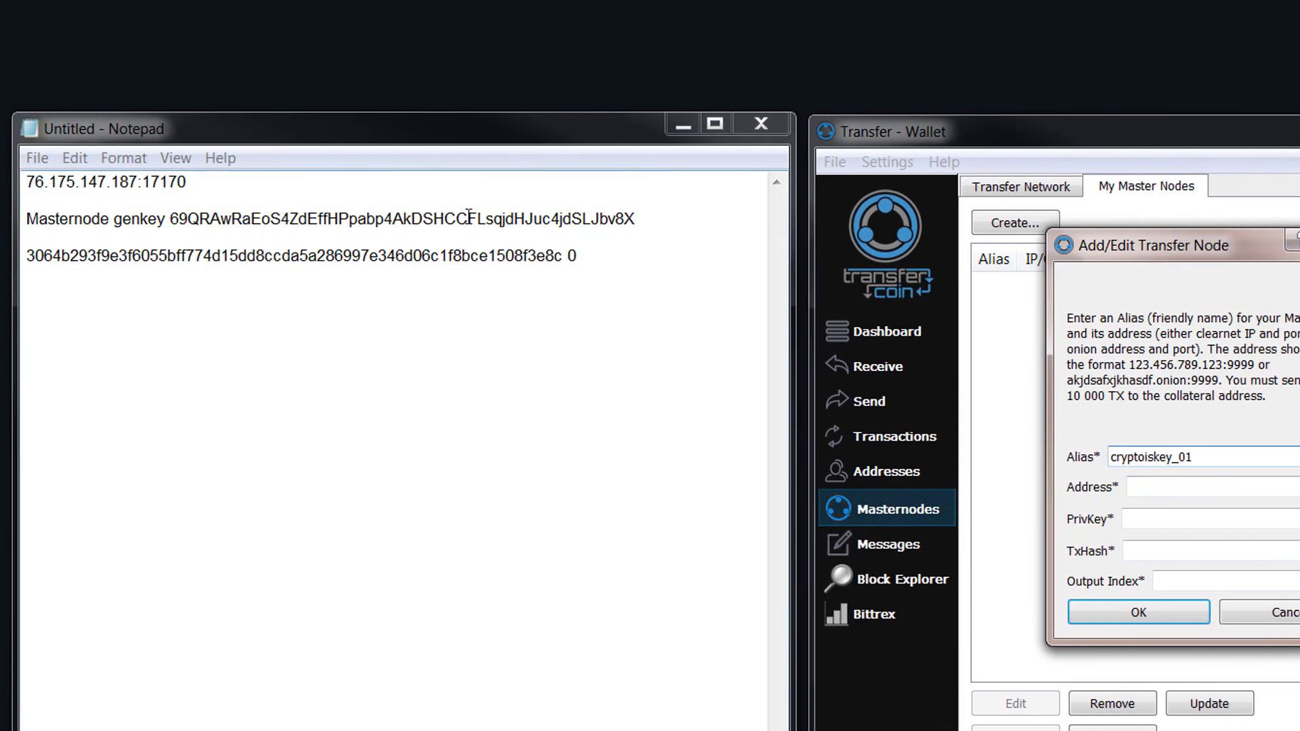
Copy the noted IP address and port 76.175.147.187:17170 and paste it as the node's Address
left_click_drag(230, 181, 57, 182)
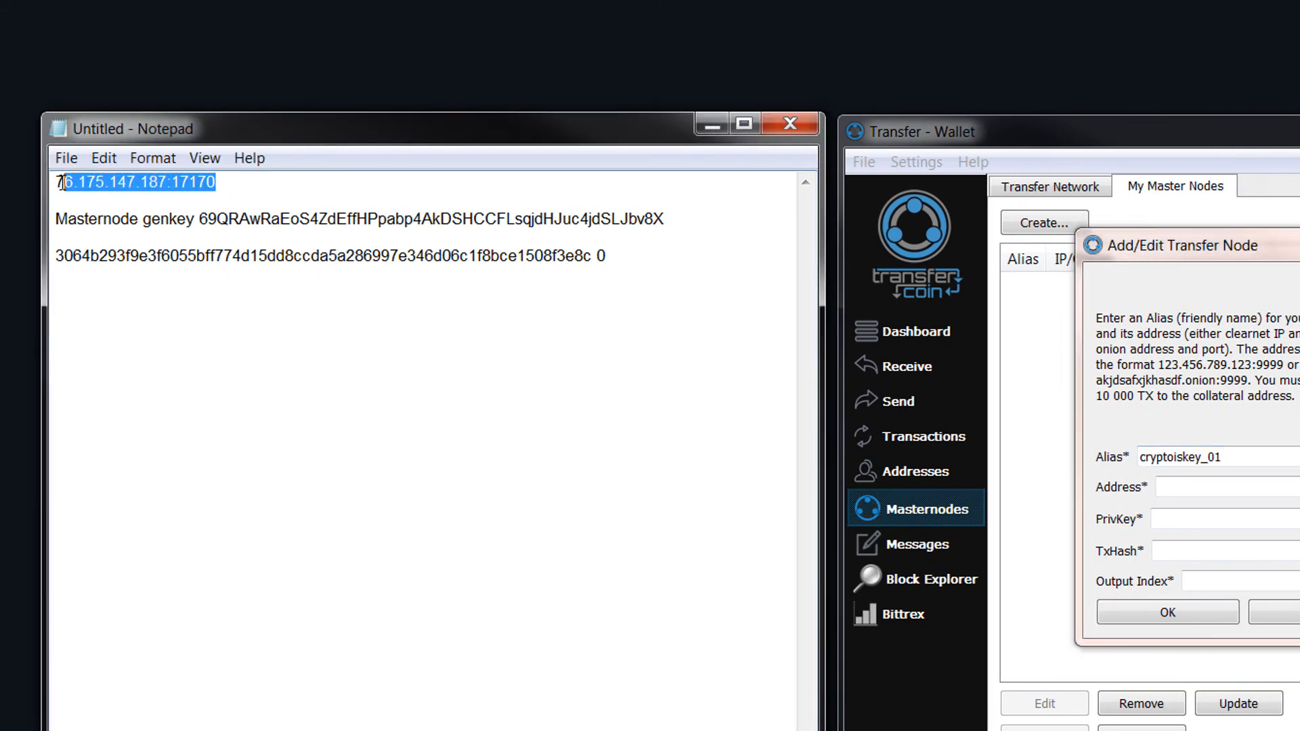
right_click(83, 196)
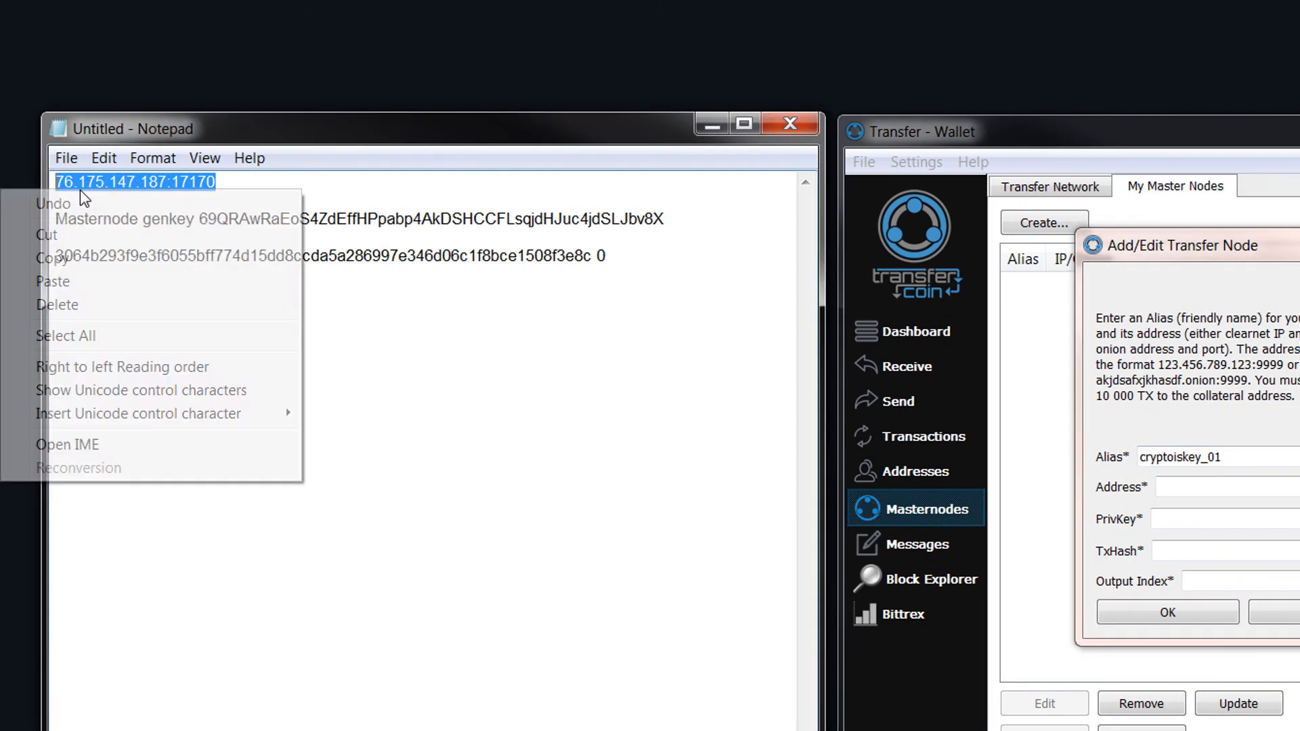
left_click(73, 257)
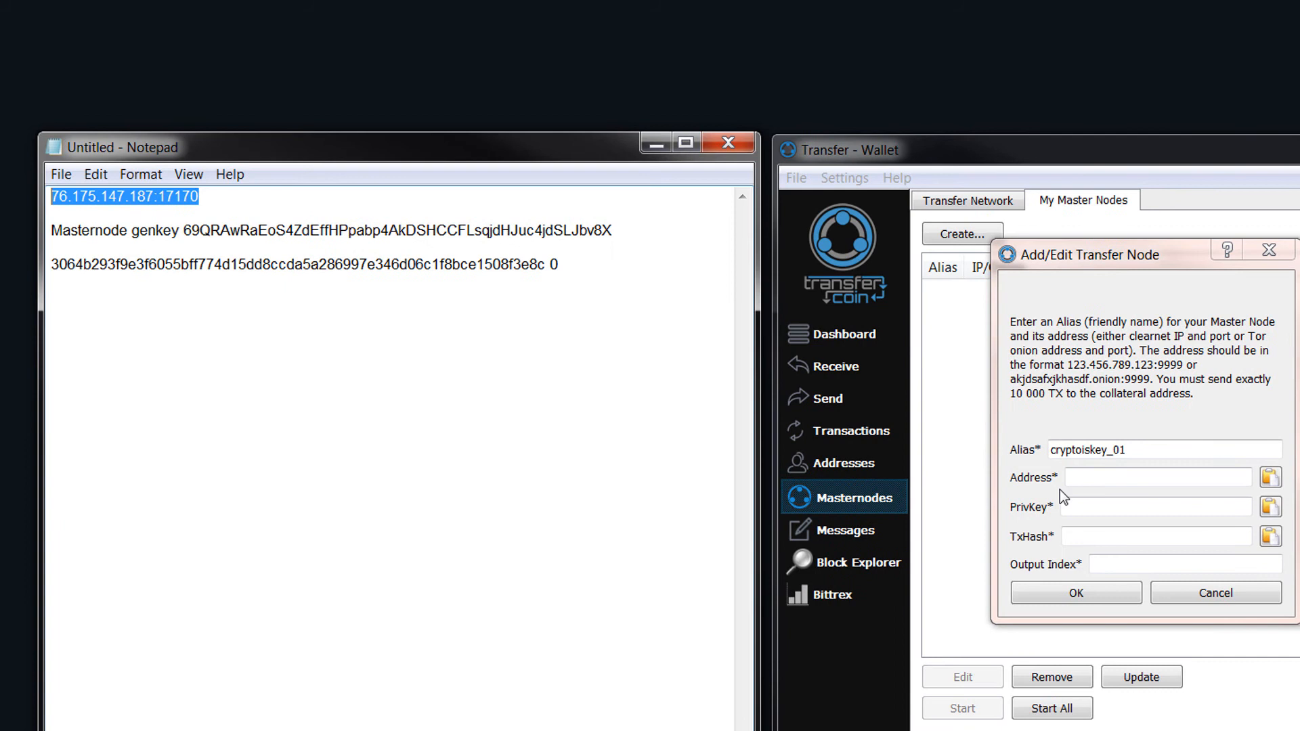
left_click(1070, 477)
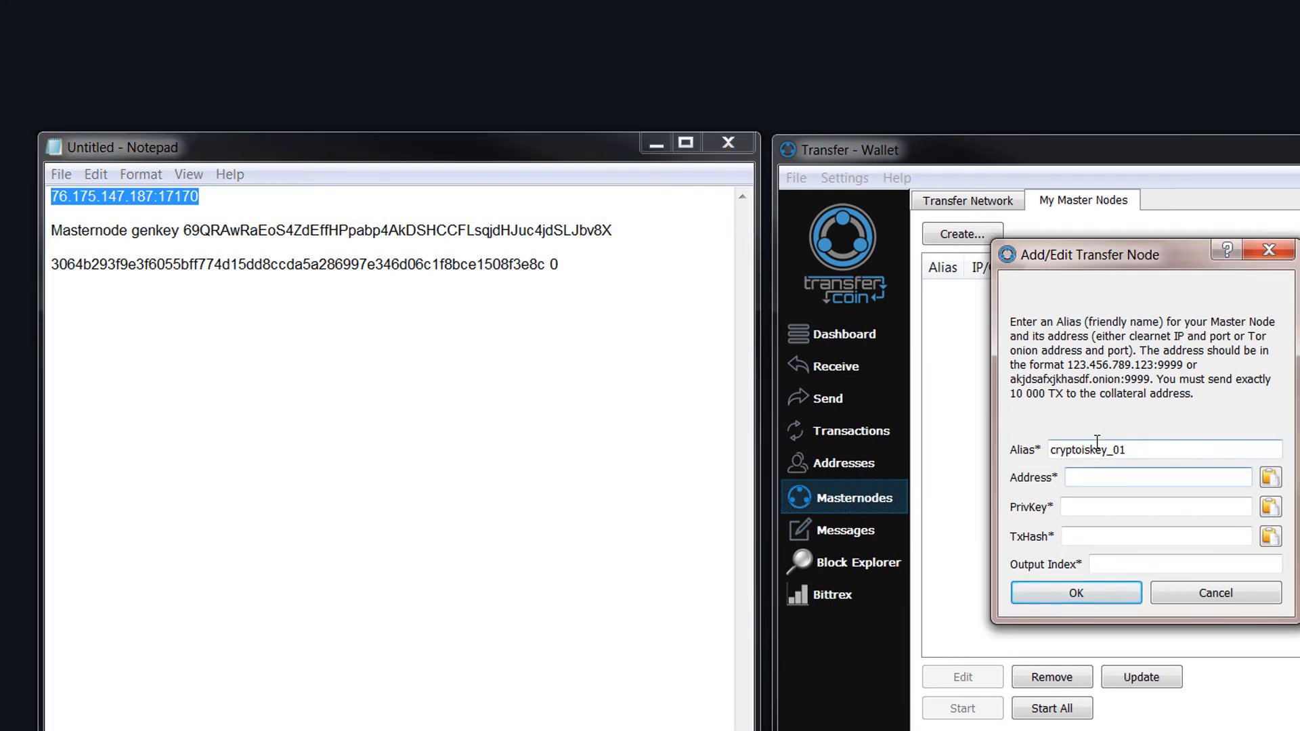
key("ctrl+v")
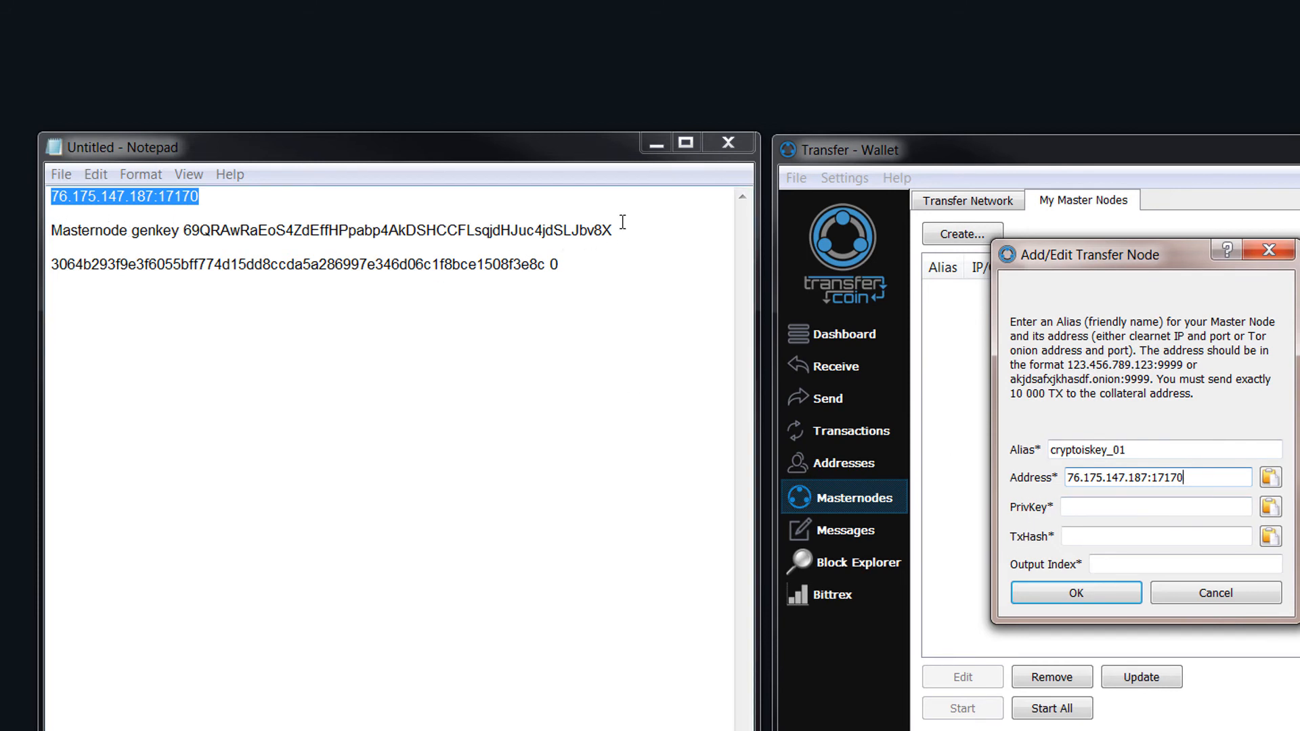
Copy the noted masternode private key and paste it into the node's PrivKey field
left_click_drag(611, 231, 189, 234)
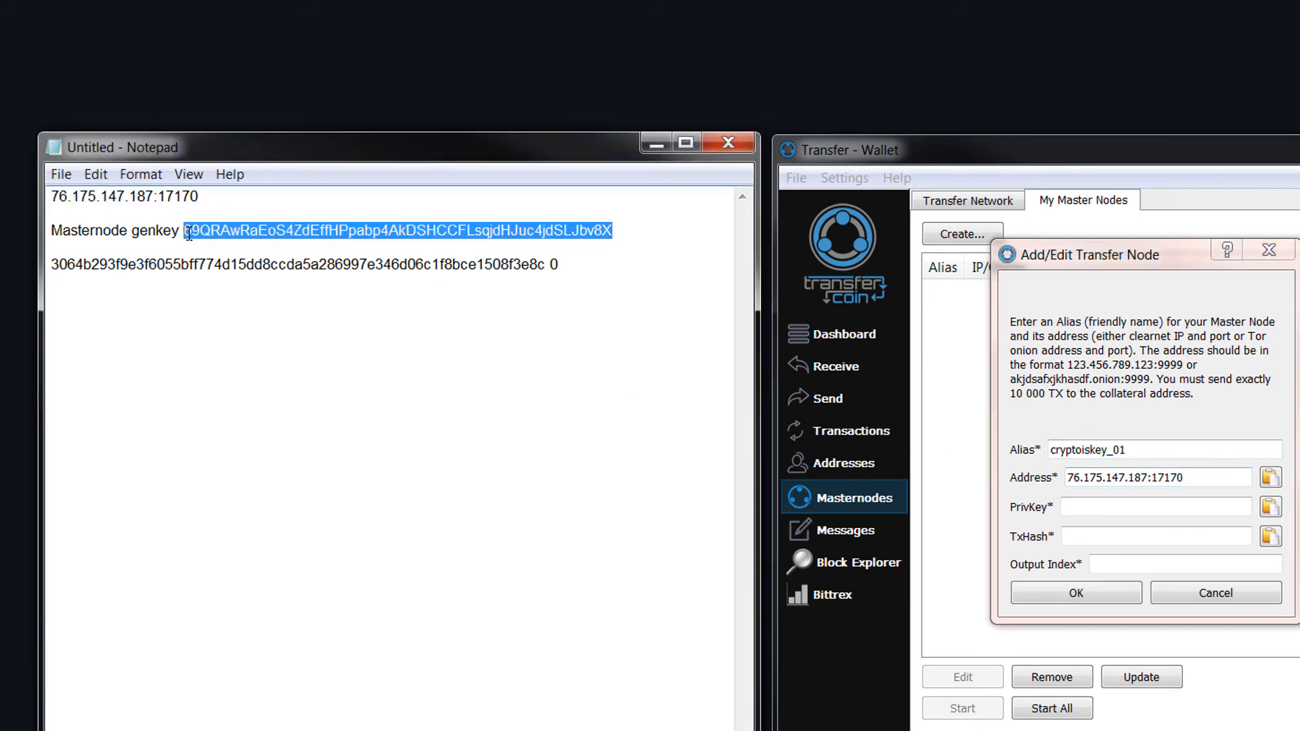
right_click(189, 233)
left_click(59, 298)
left_click(1271, 507)
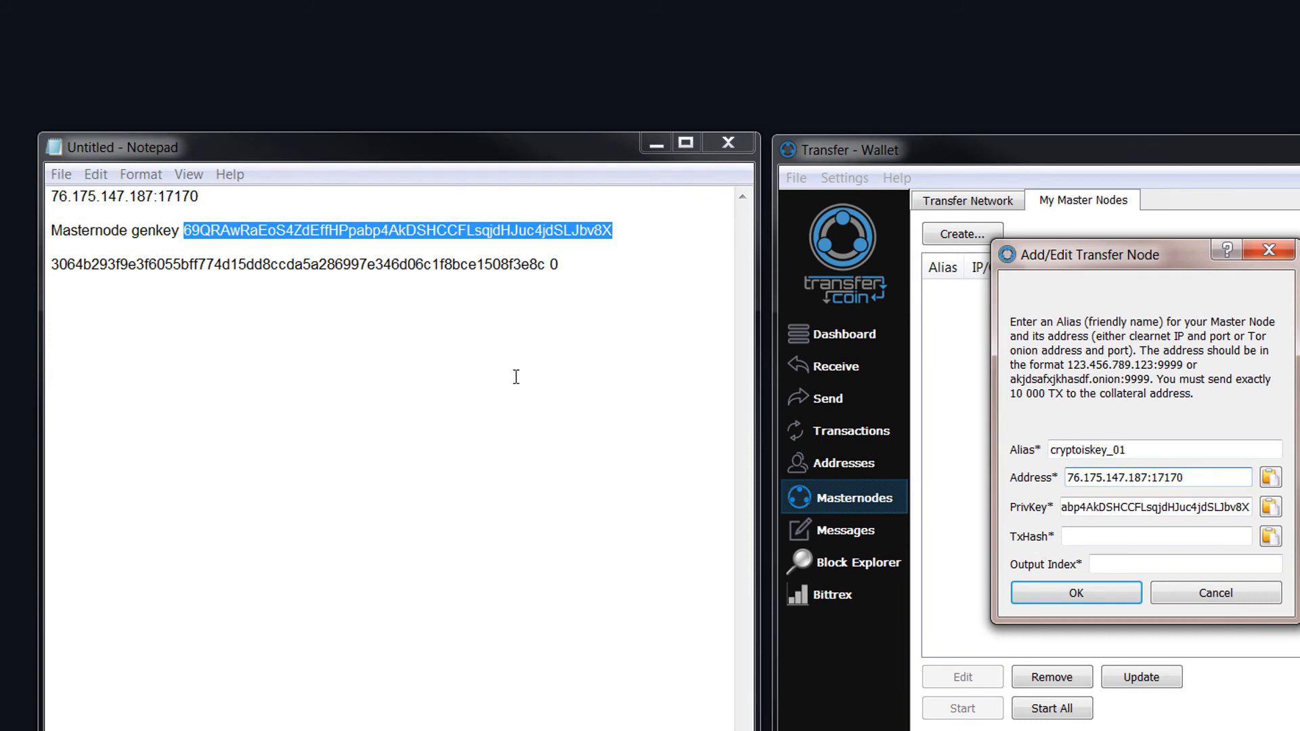
Paste the noted transaction hash as TxHash and output index 0 as Output Index, then confirm the master node entry
left_click_drag(546, 264, 4, 263)
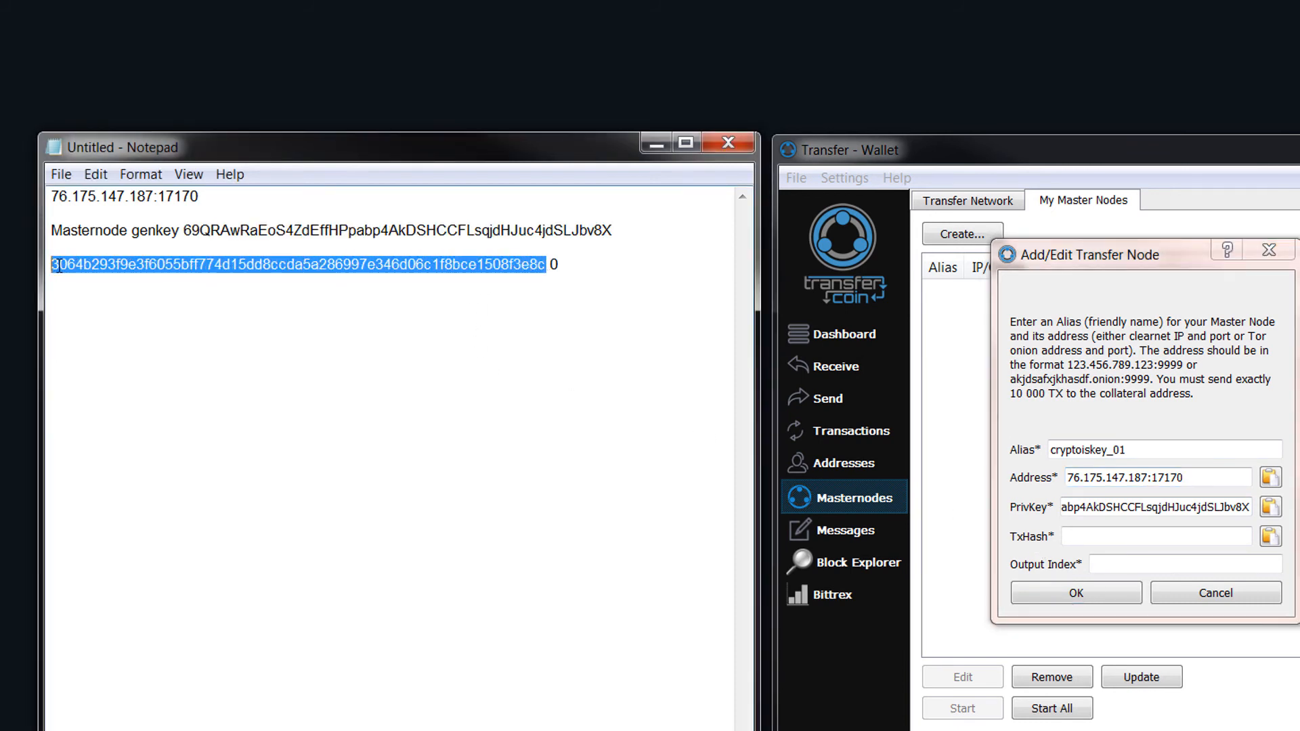
right_click(3, 263)
left_click(71, 331)
left_click(1271, 538)
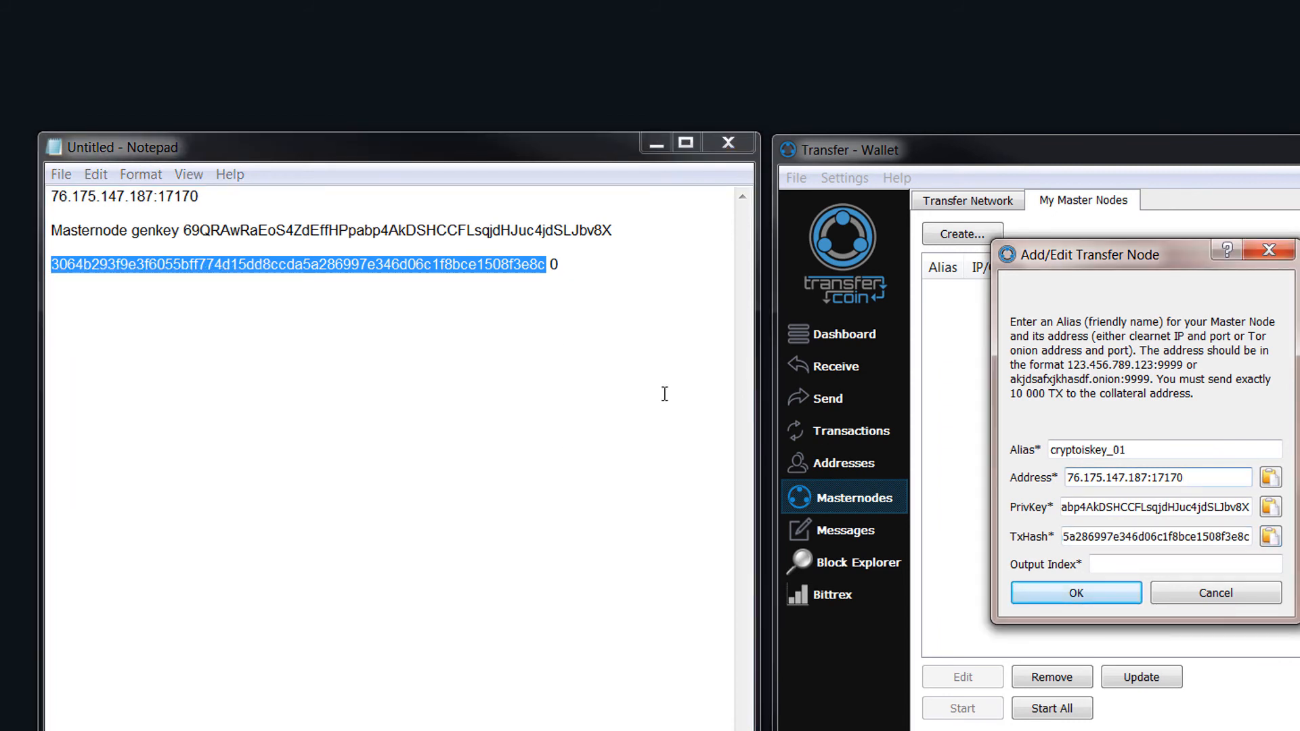
double_click(555, 264)
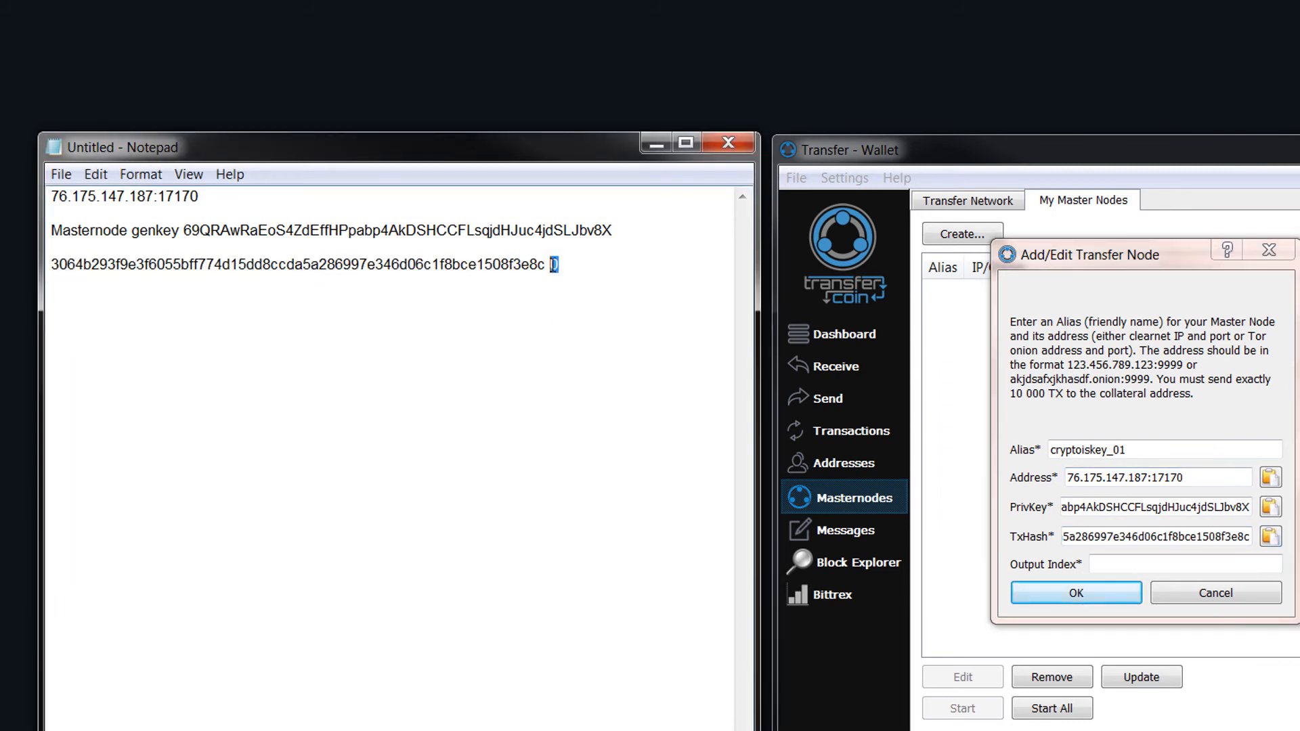
left_click(1105, 563)
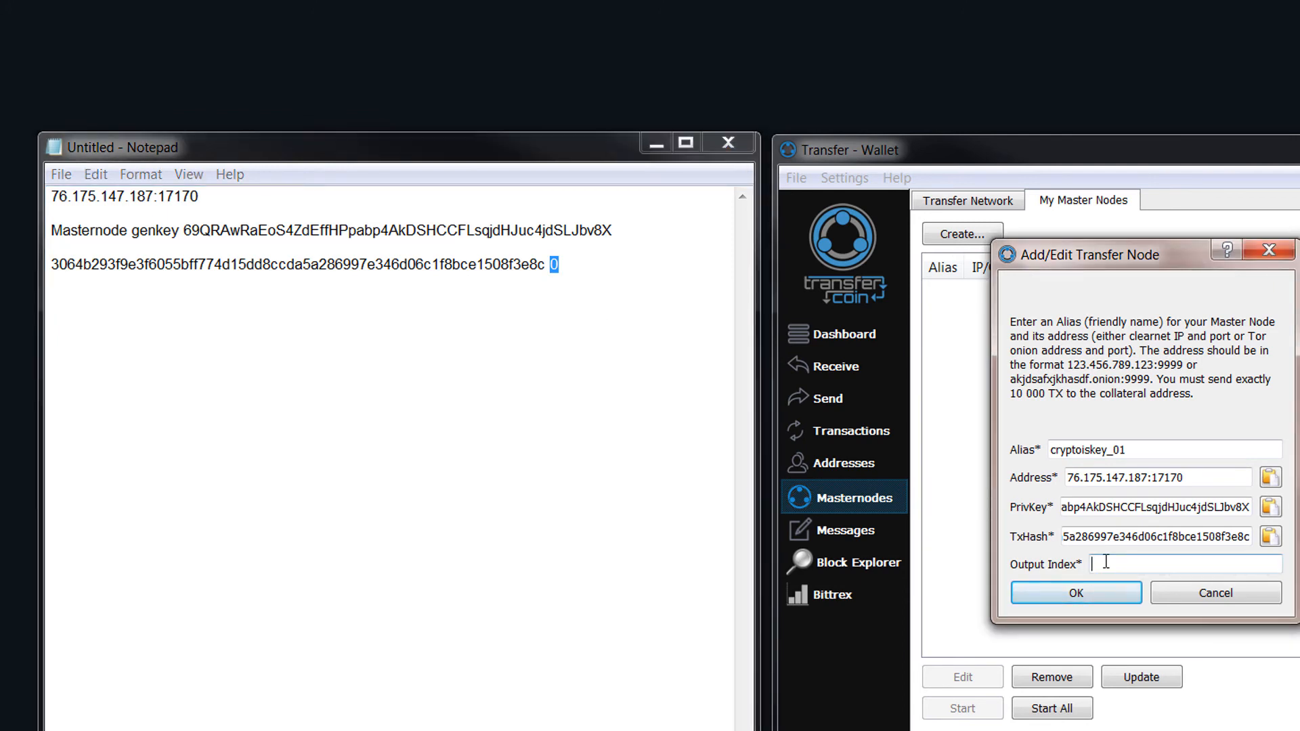
key("ctrl+v")
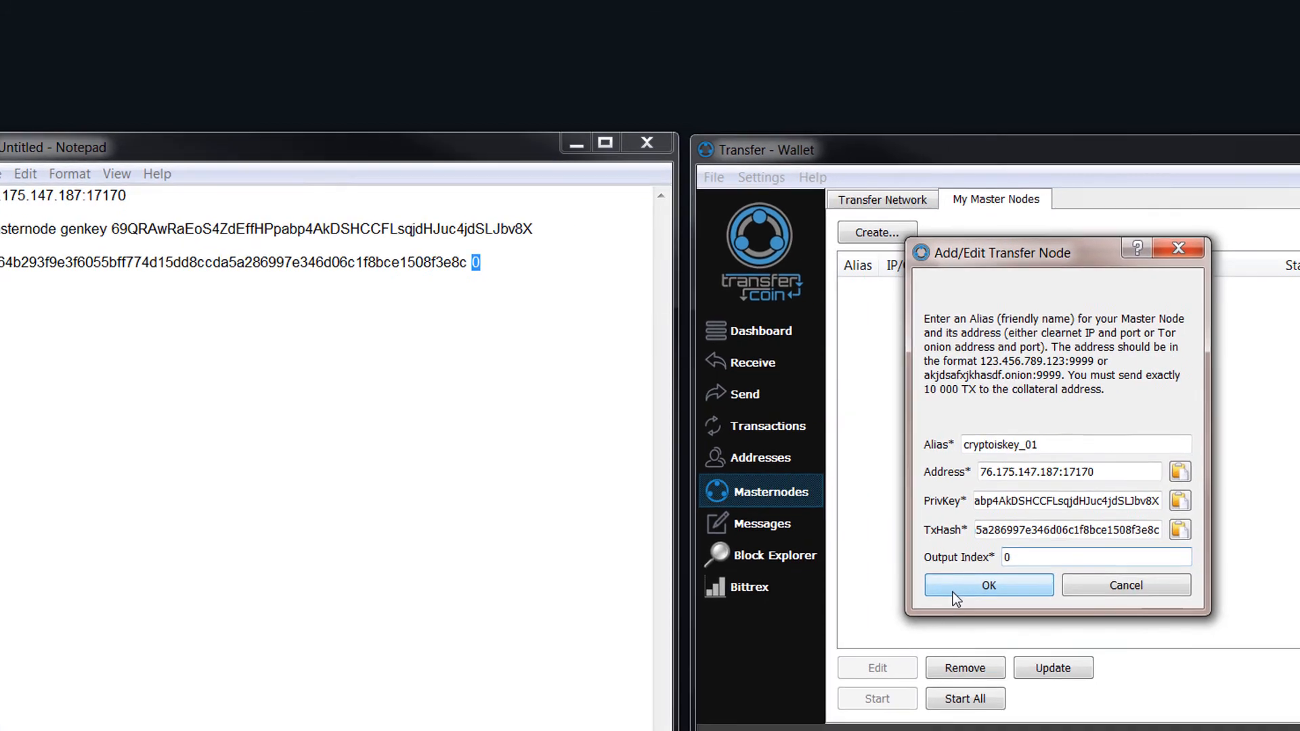
left_click(1043, 606)
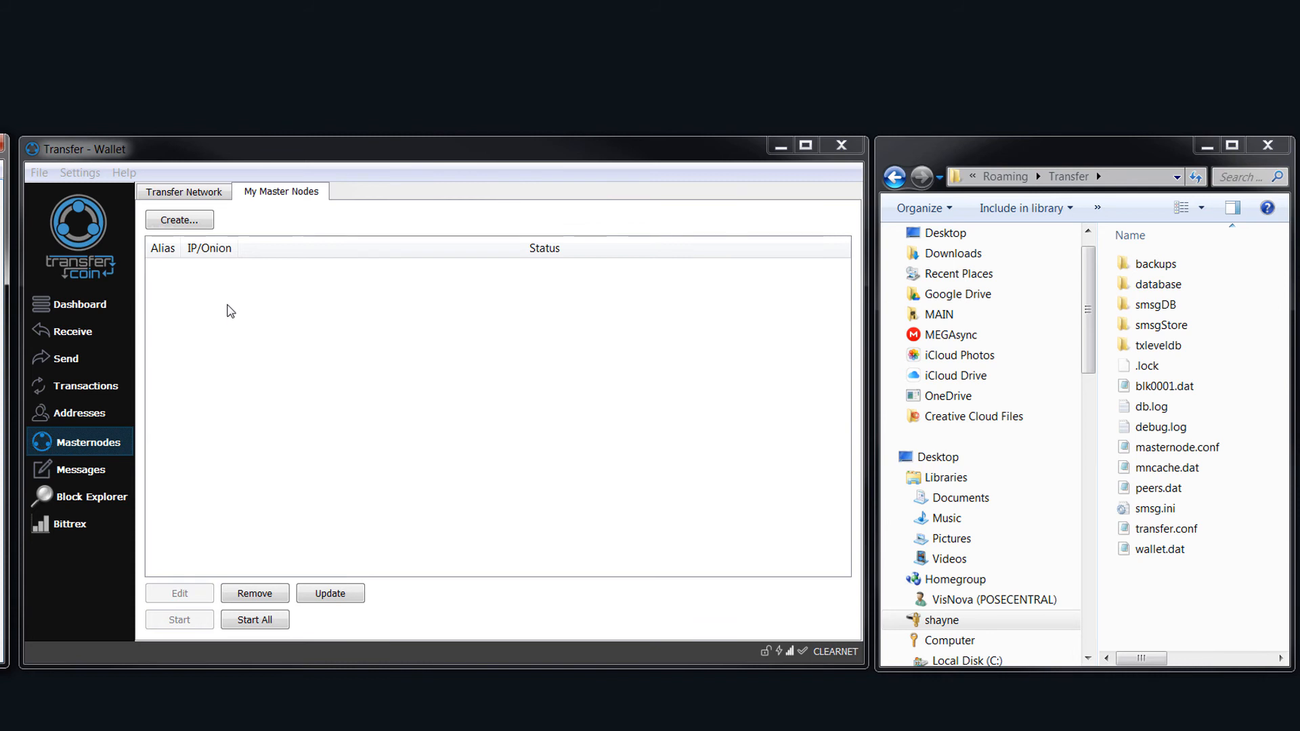
Create a new text document on the desktop named tothemoon.bat, accepting the extension change
left_click(238, 360)
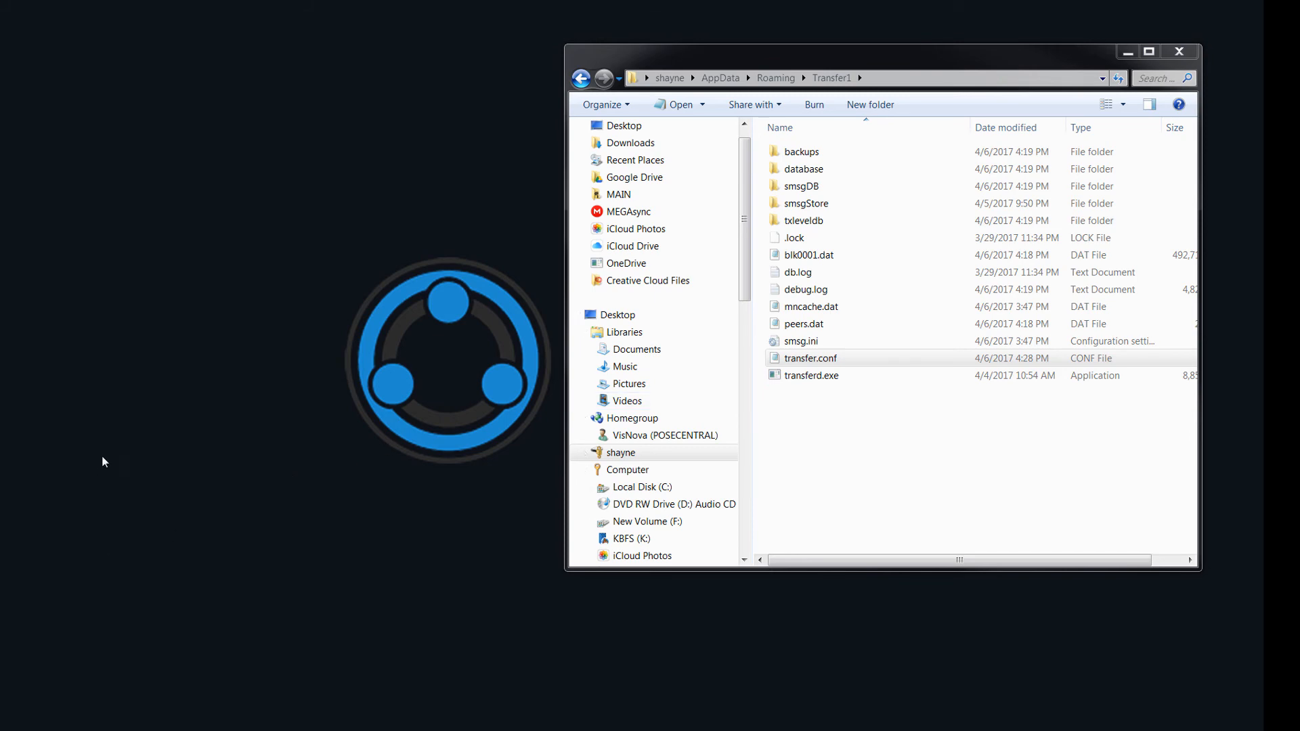
right_click(63, 336)
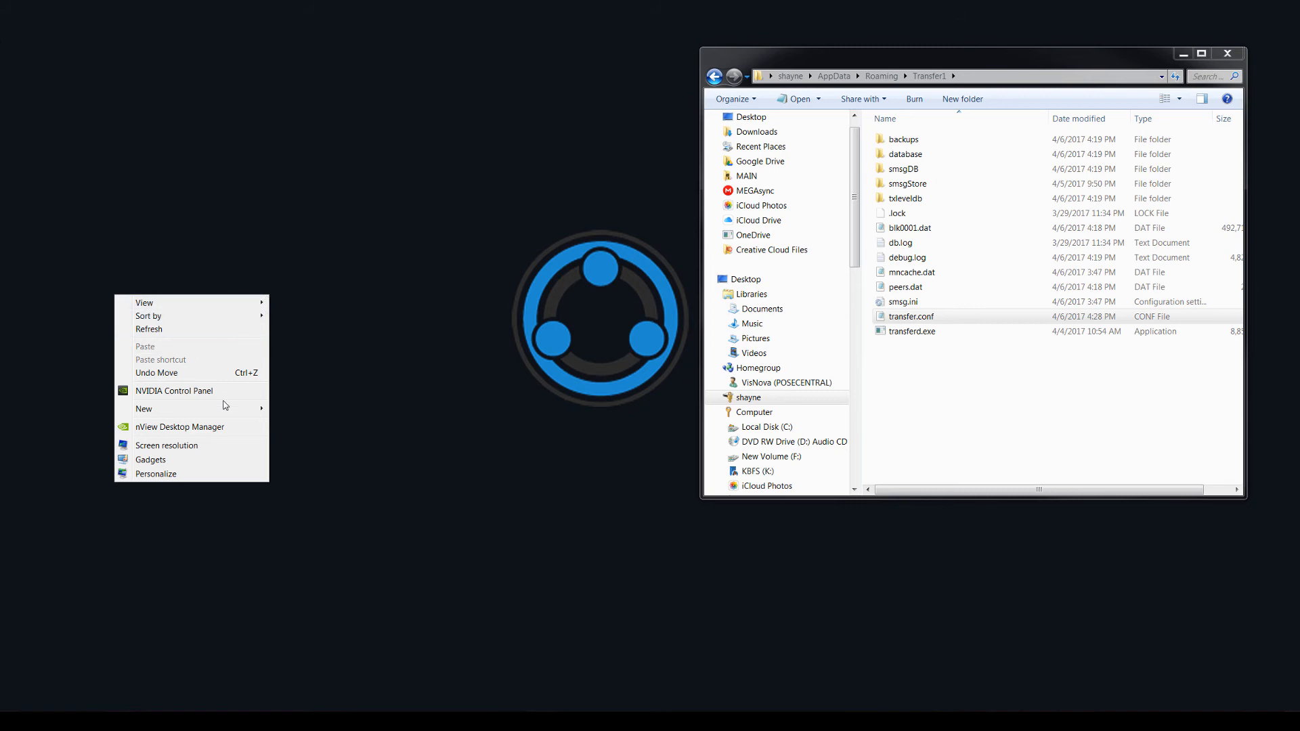
mouse_move(224, 408)
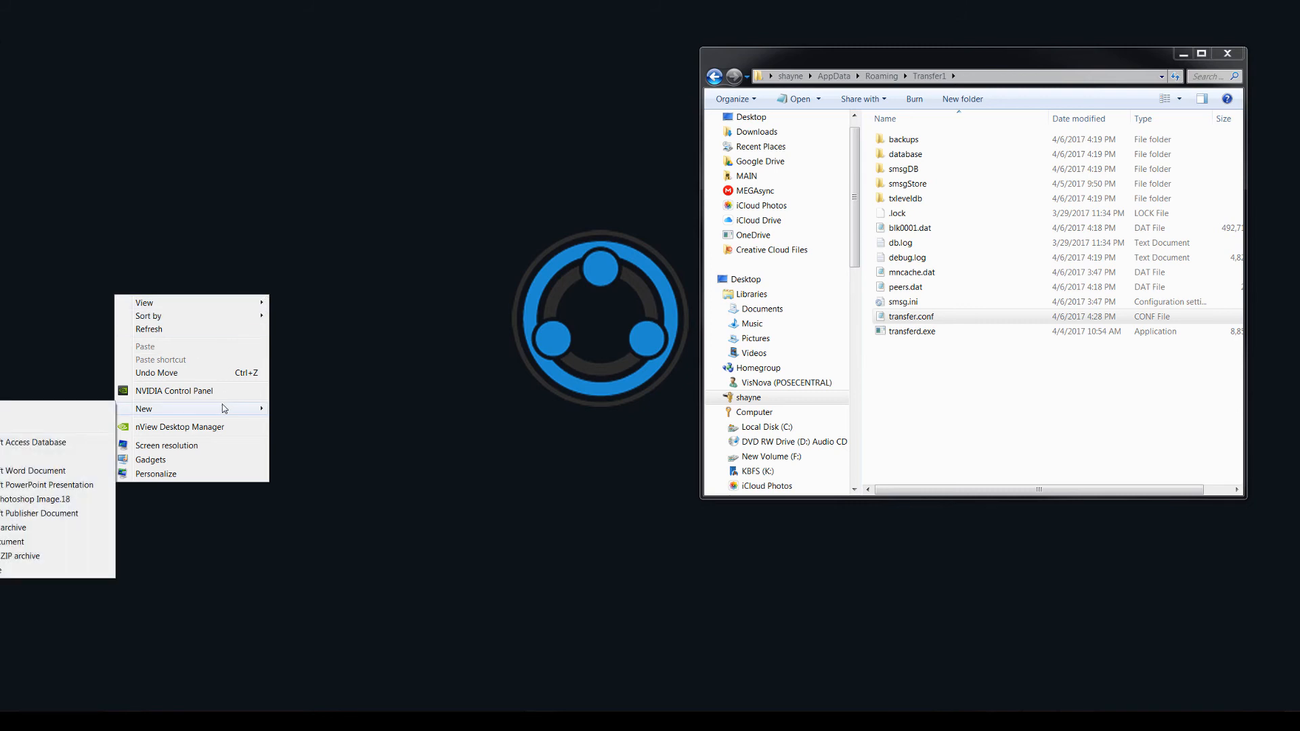
left_click(50, 541)
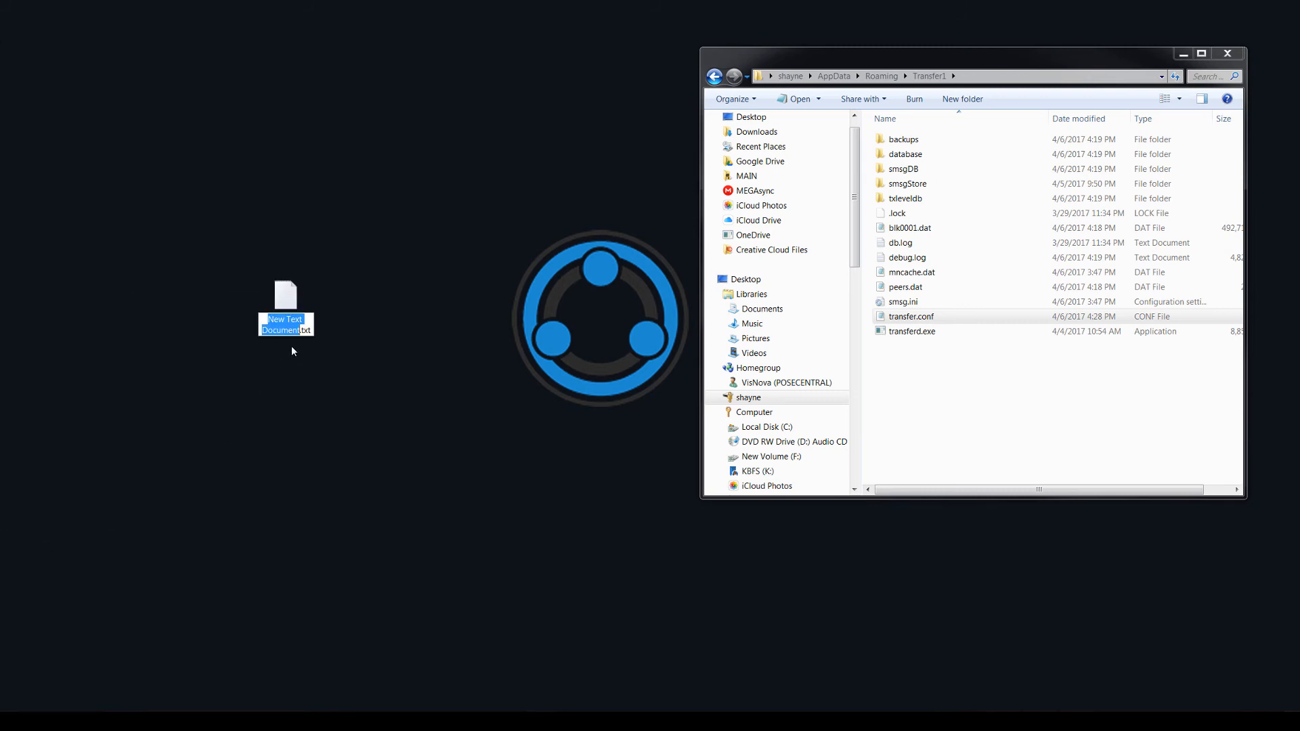
left_click_drag(310, 331, 265, 317)
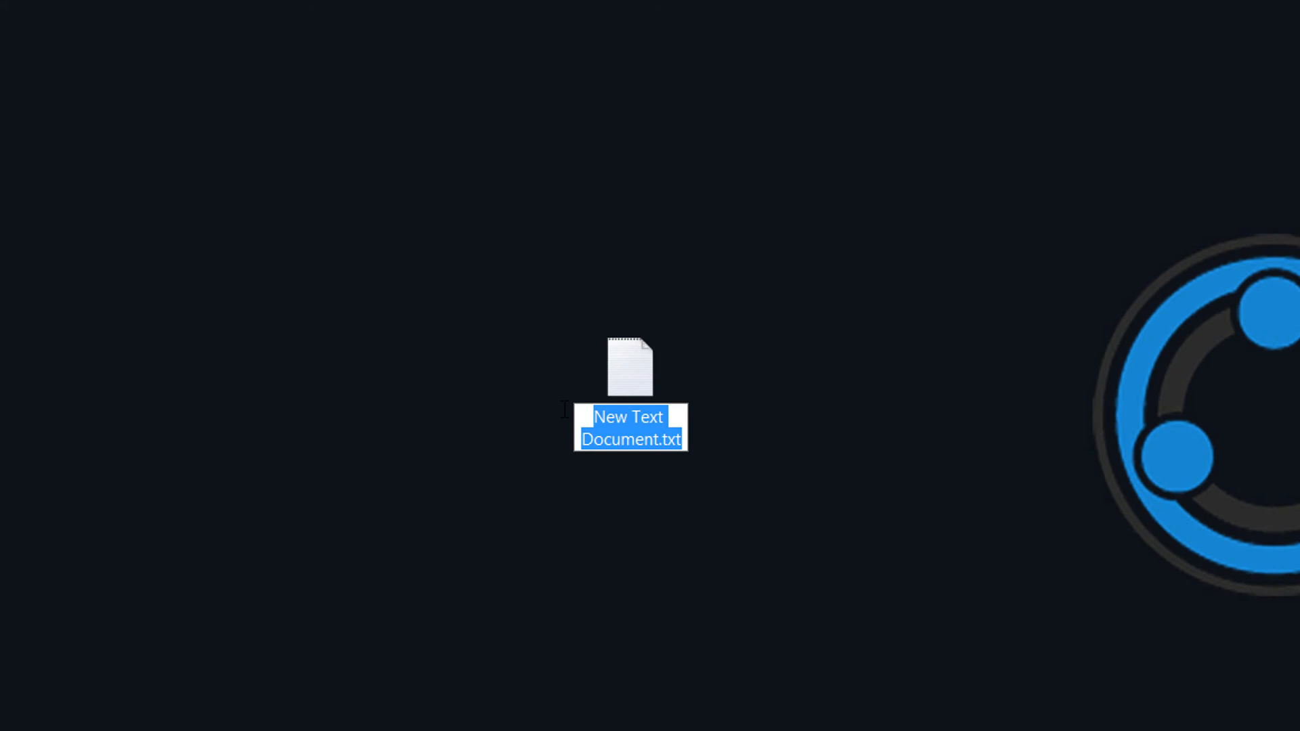
type("tot")
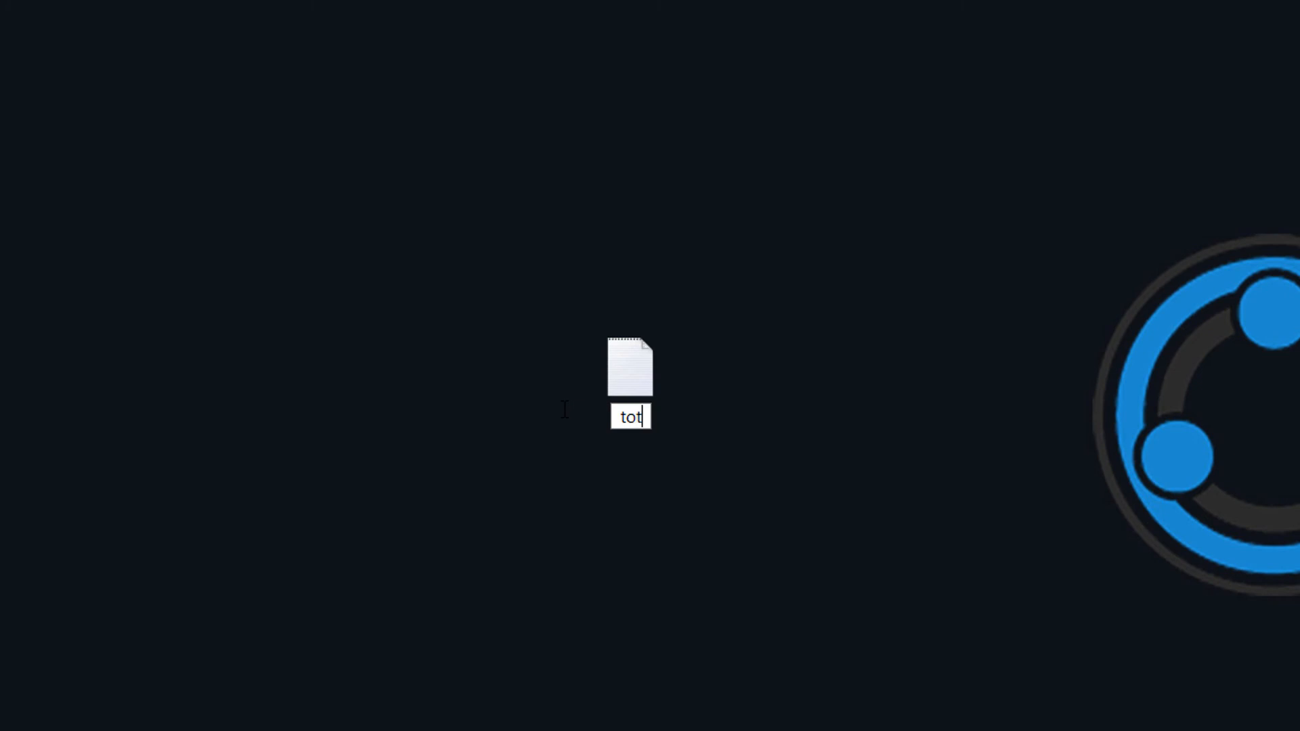
type("hemoon")
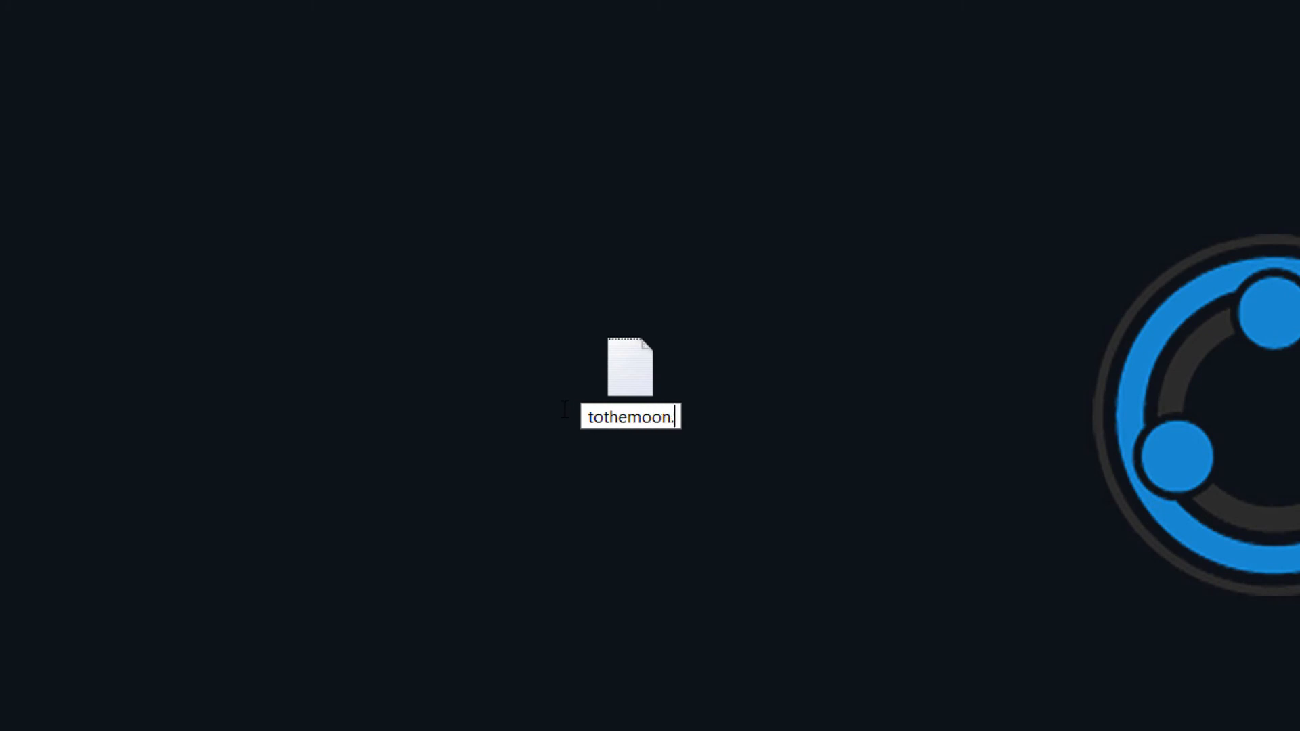
type(".bat")
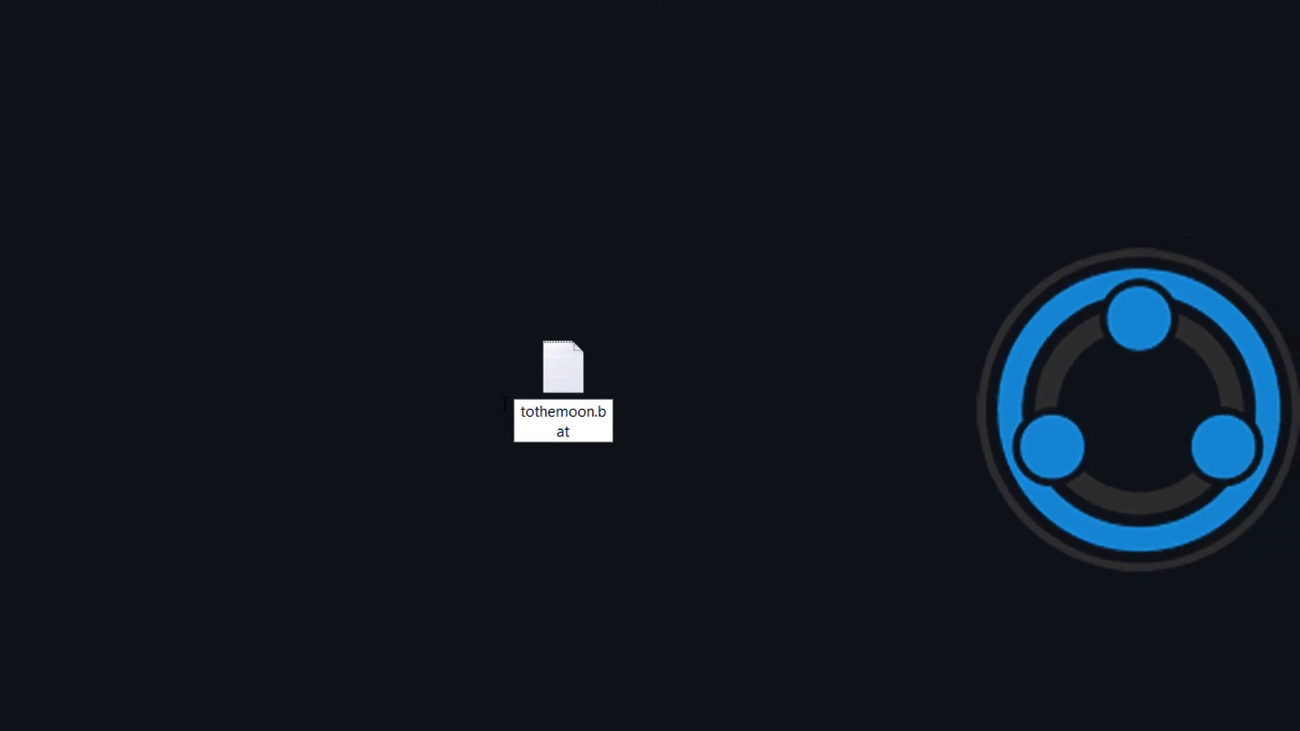
key("Return")
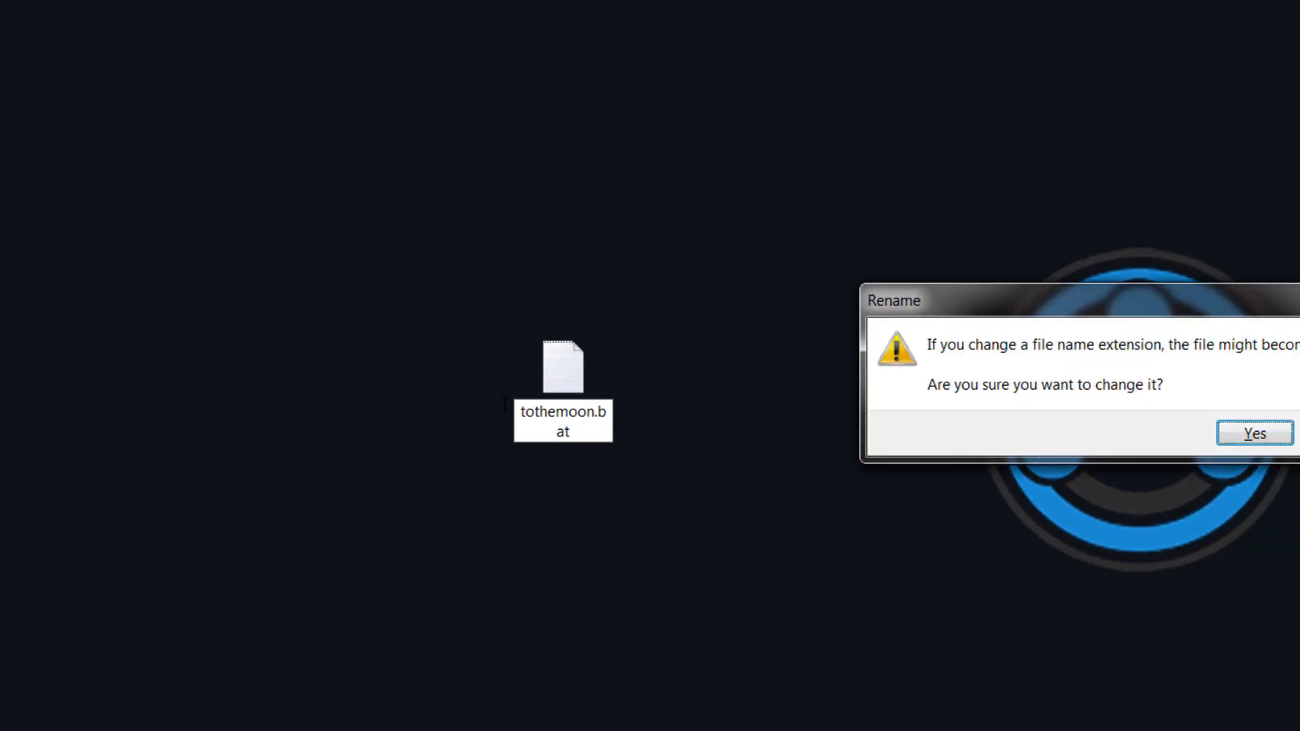
left_click(1257, 434)
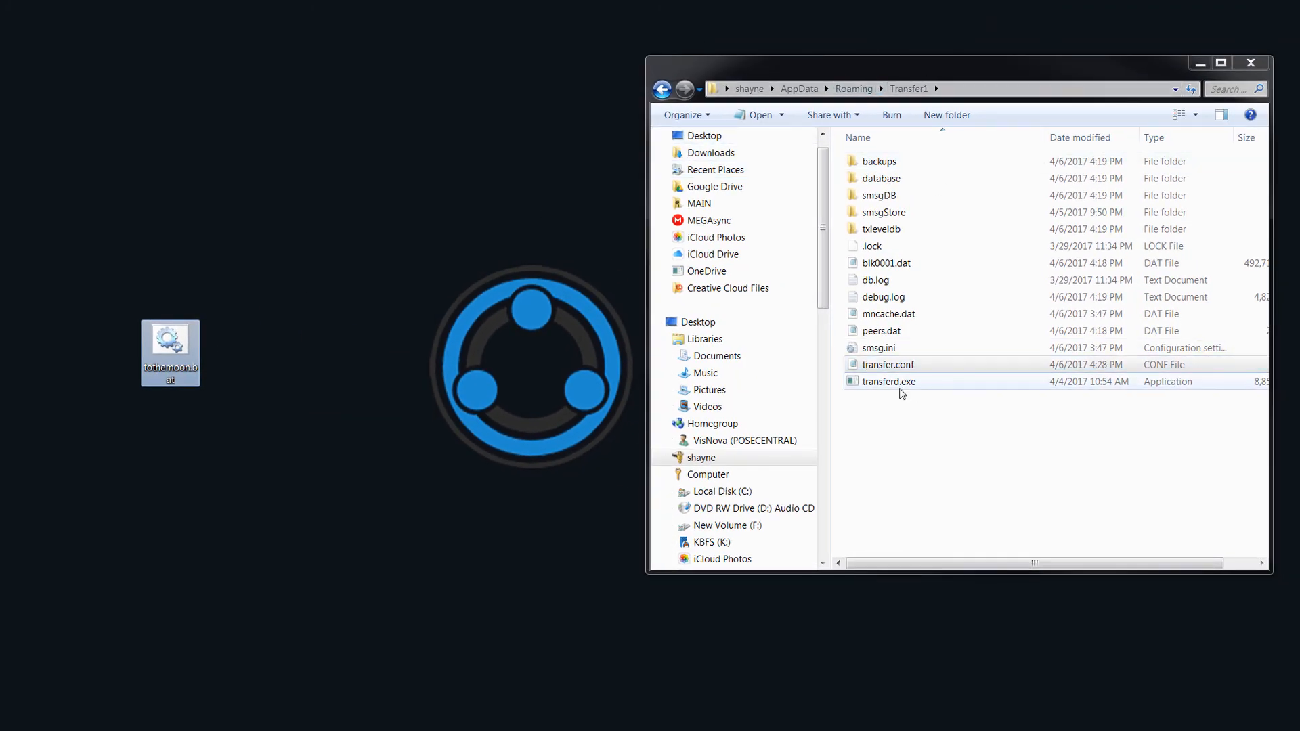
Open tothemoon.bat for editing and paste the launch command for transfered.exe with -datadir set to the Transfer1 folder
left_click(904, 388)
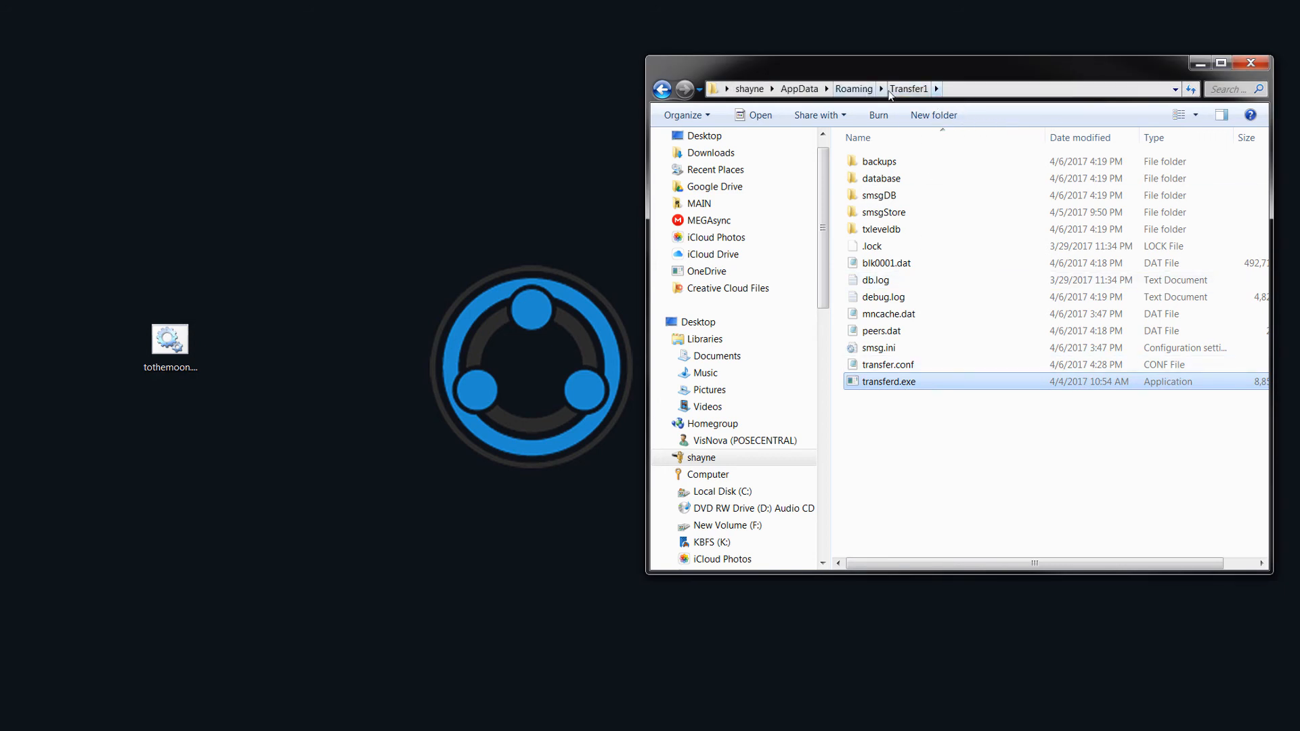
left_click(961, 93)
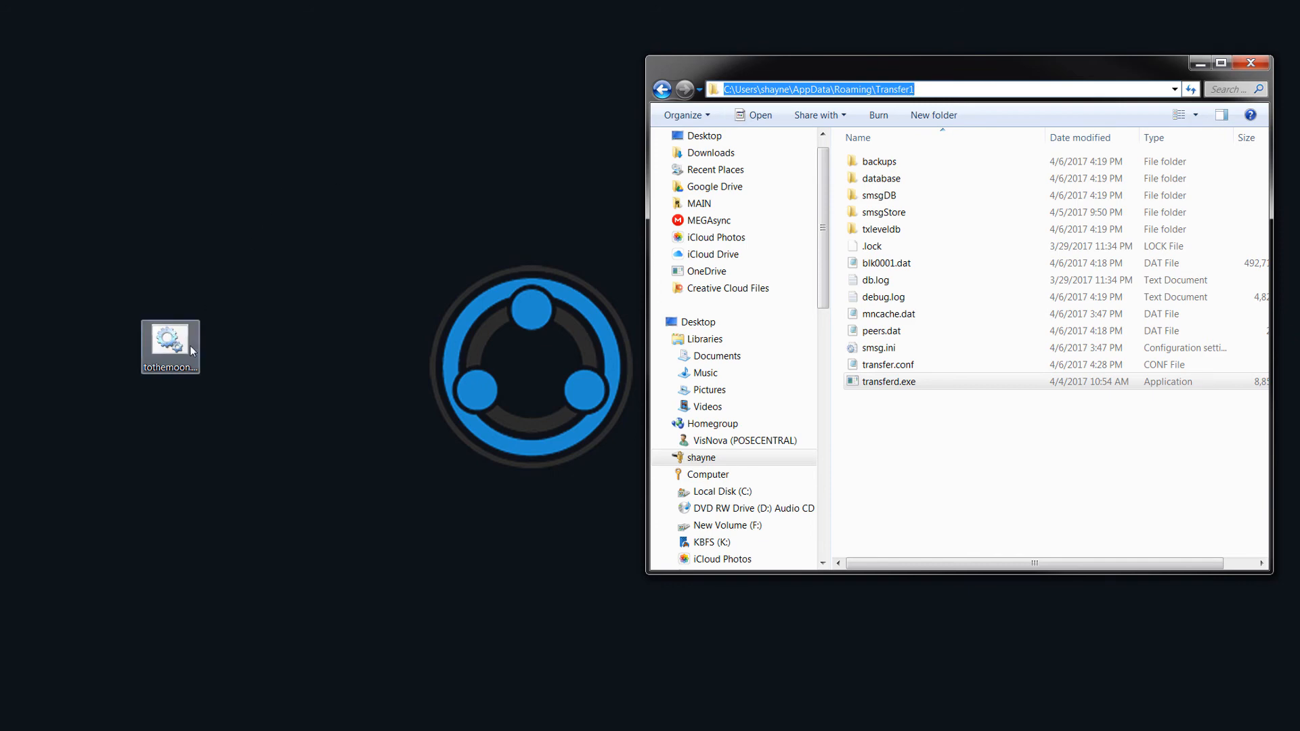
right_click(224, 342)
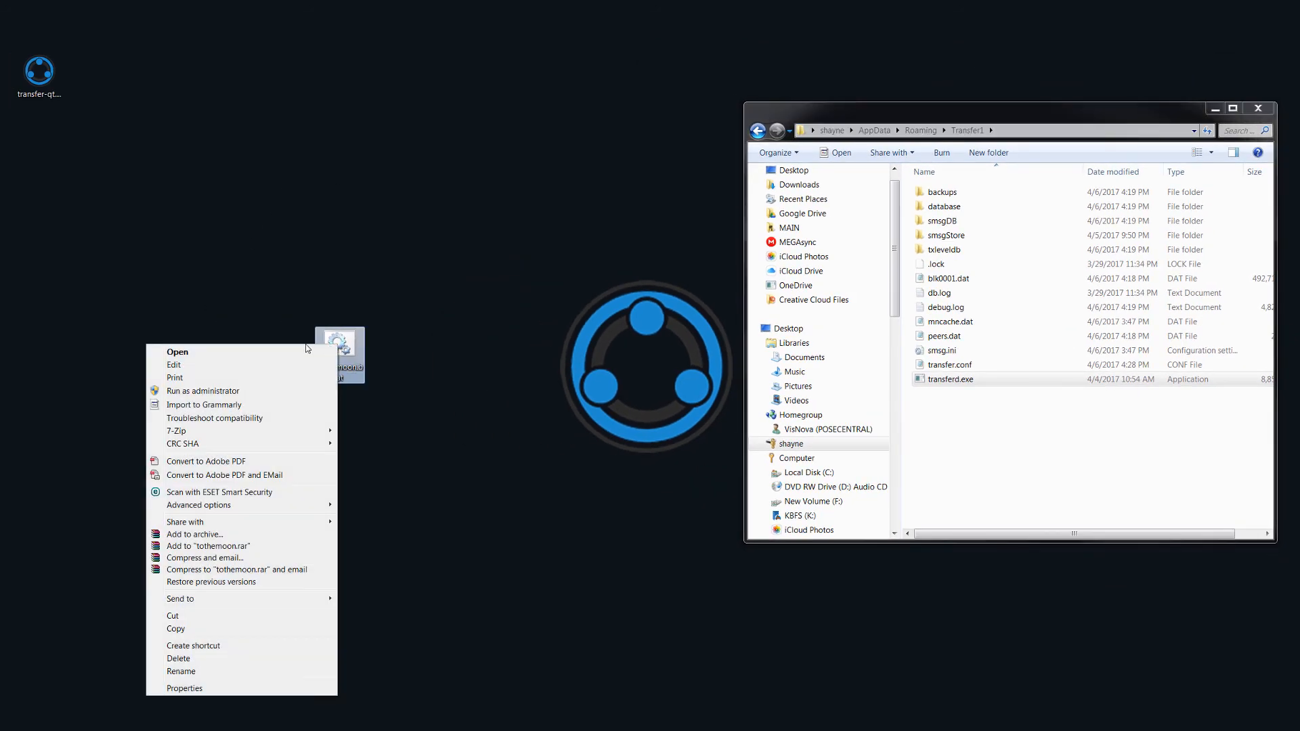
left_click(238, 365)
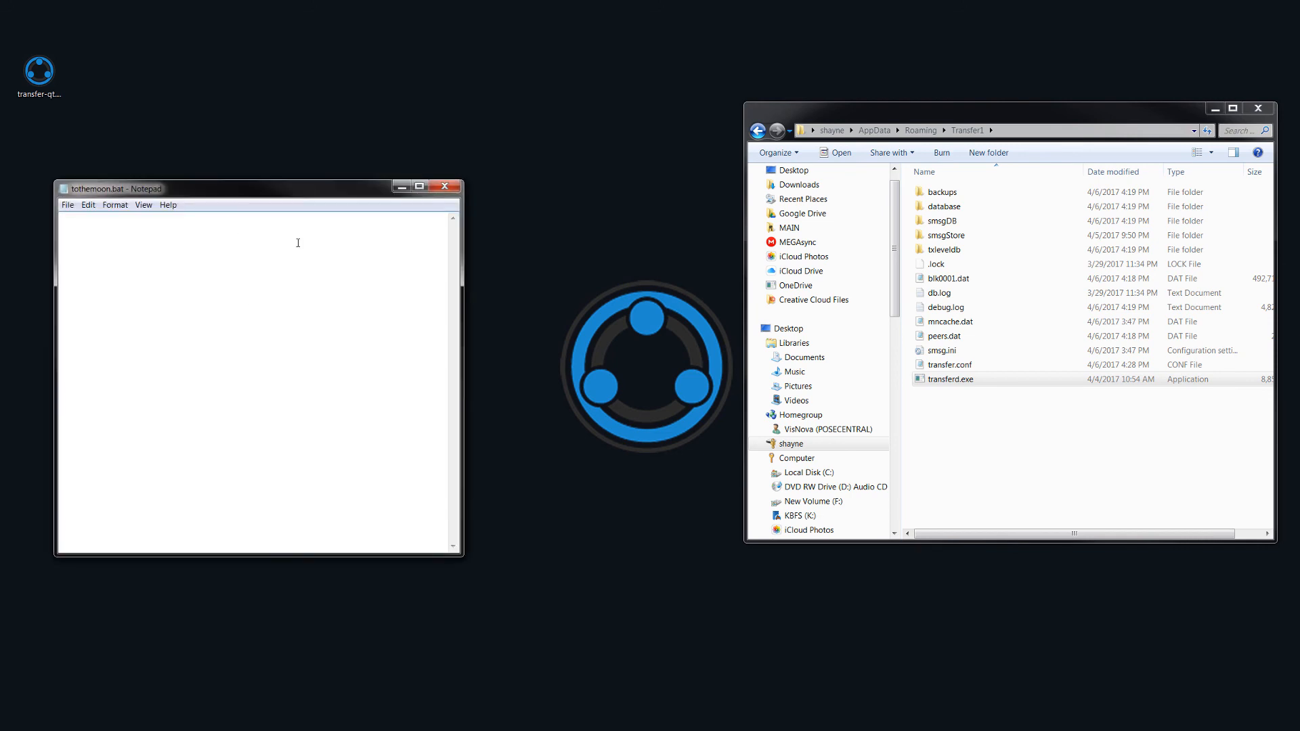
left_click_drag(463, 556, 739, 549)
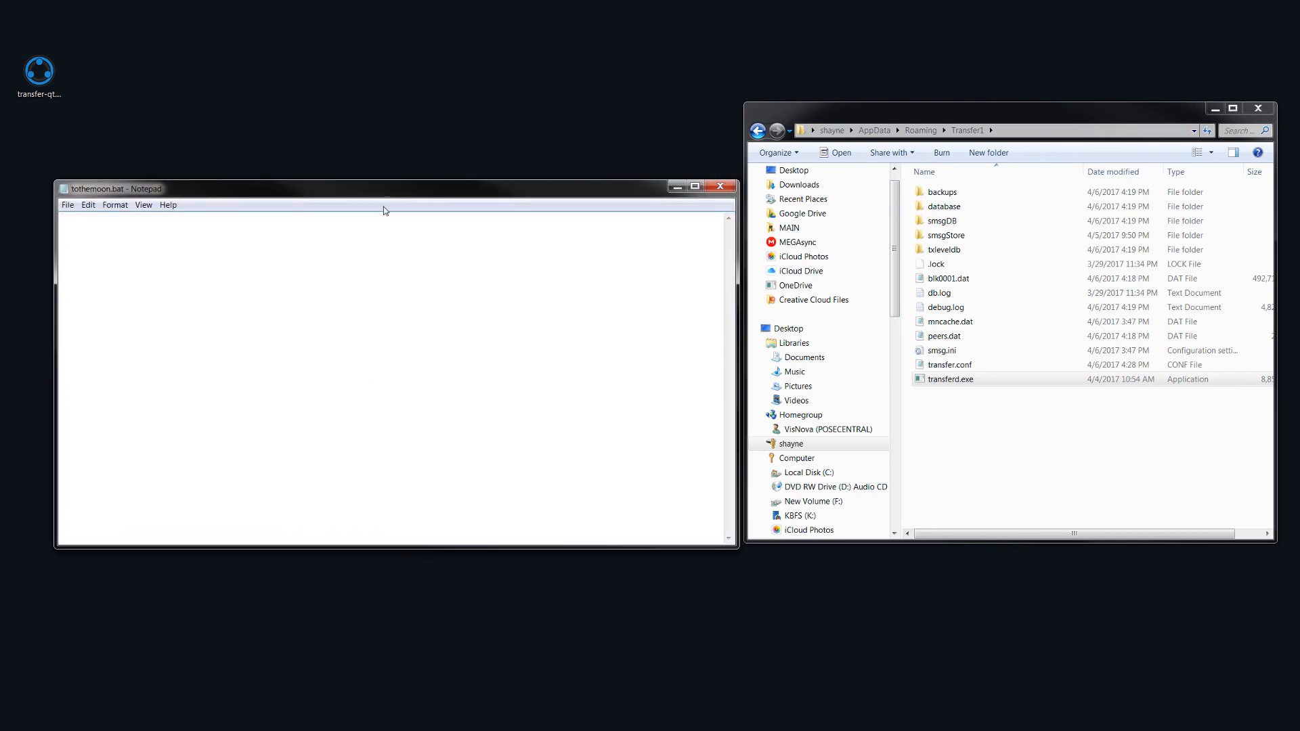
left_click_drag(377, 191, 371, 165)
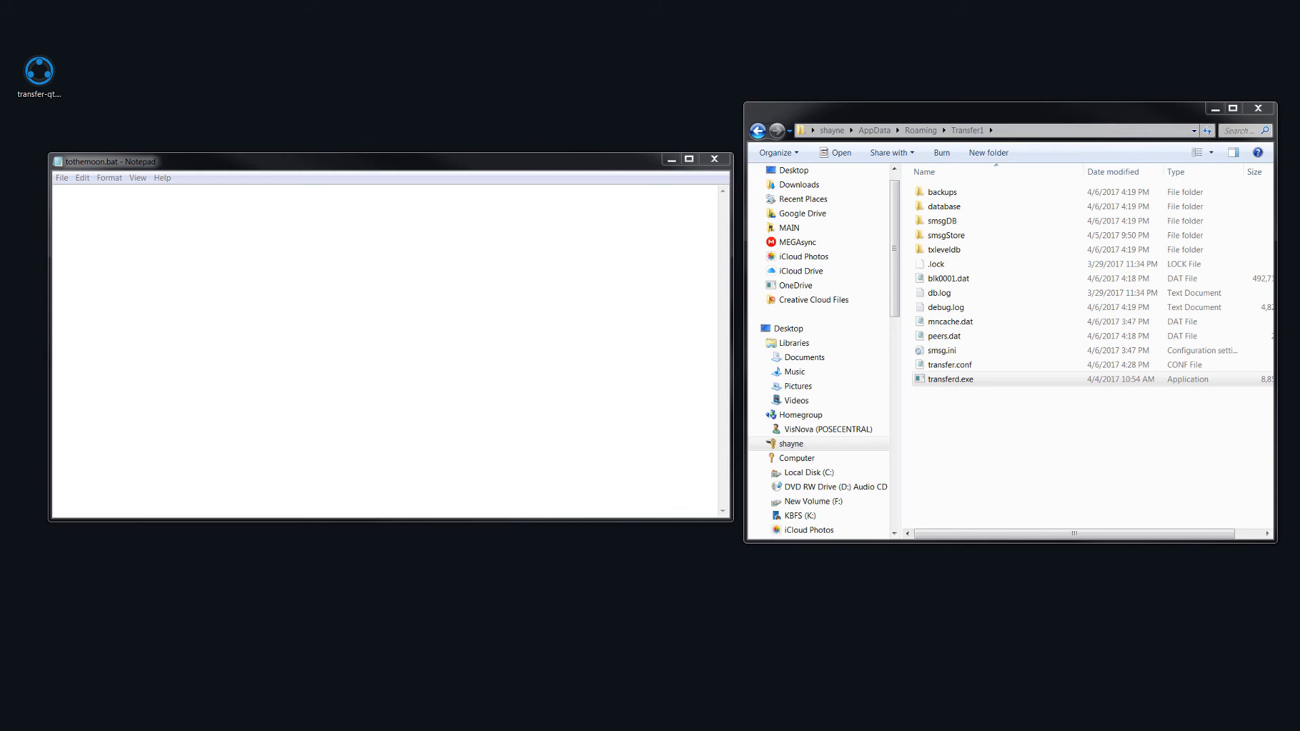
left_click(239, 218)
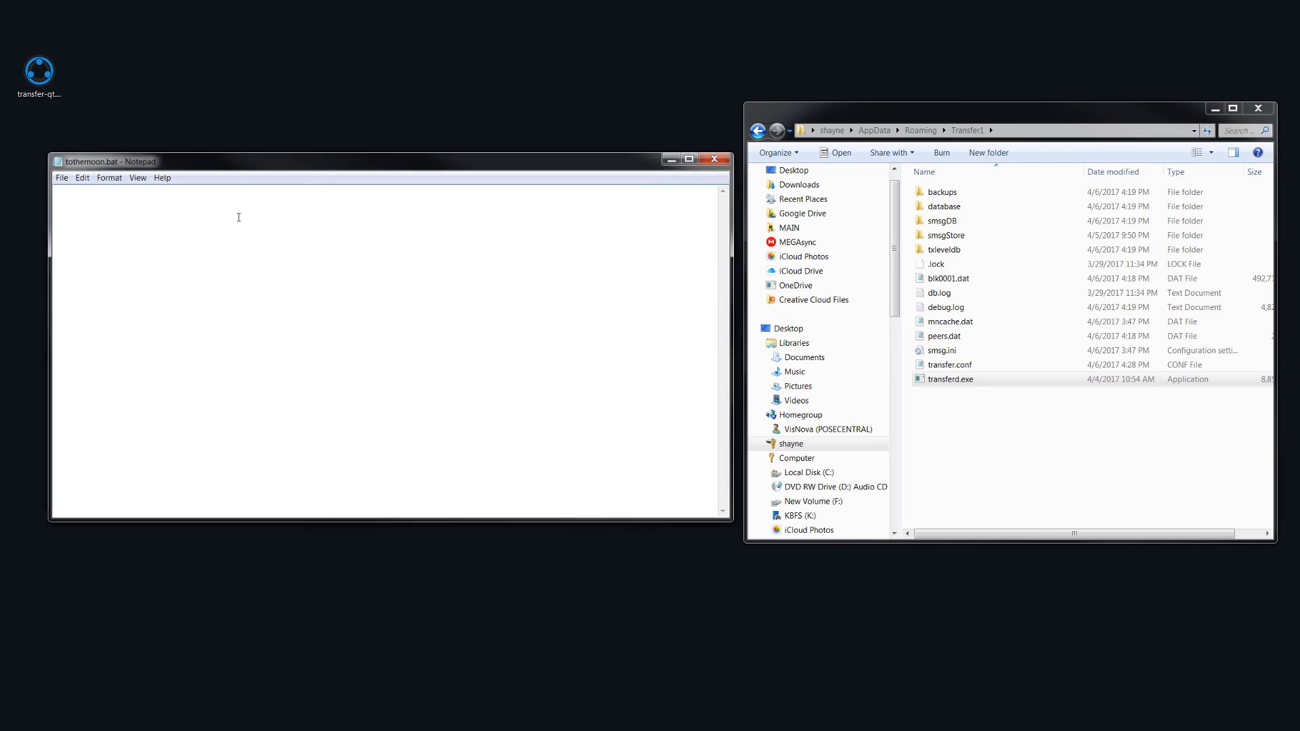
type("C:\\Users\\shayne\\AppData\\Roaming\\Transfer1\\transfered.exe -datadir=C:\\Users\\shayne\\AppData\\Roaming\\Transfer1")
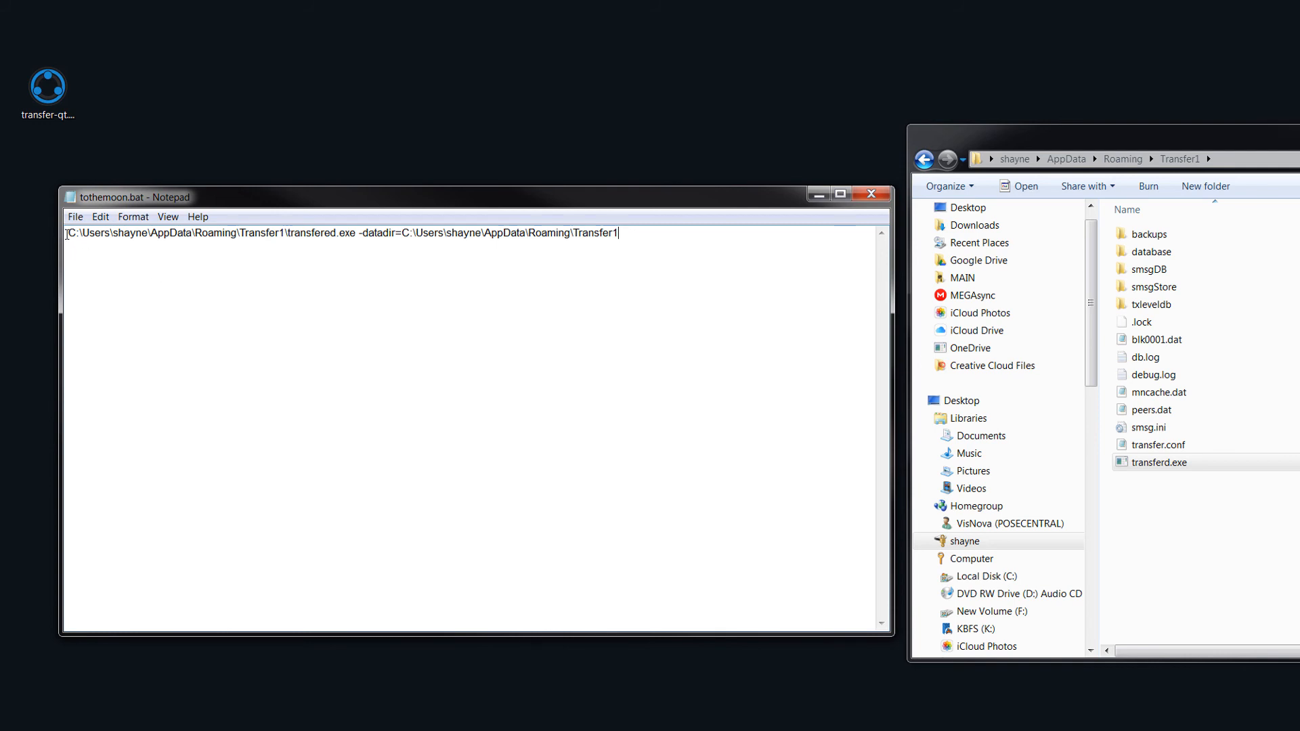
Cut the -datadir argument from the command line and paste it back at the end
left_click_drag(68, 234, 285, 234)
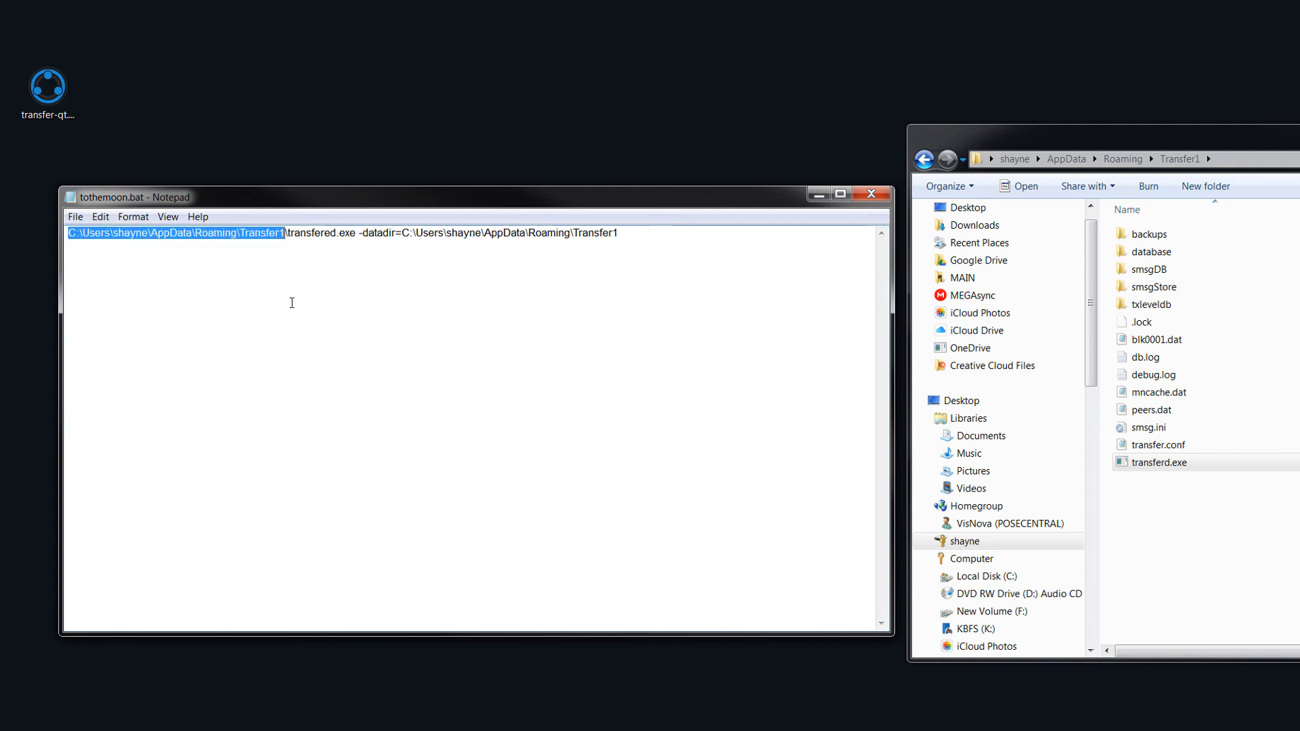
left_click(1237, 159)
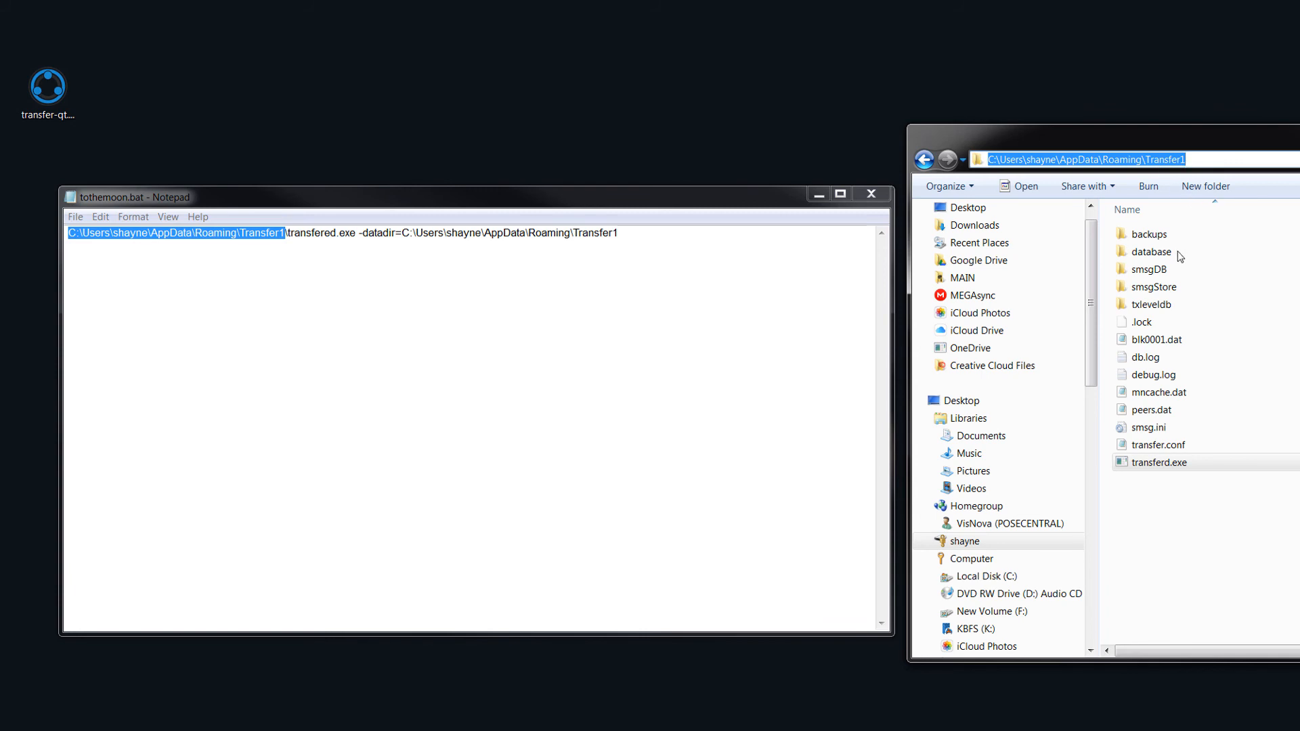
left_click(327, 284)
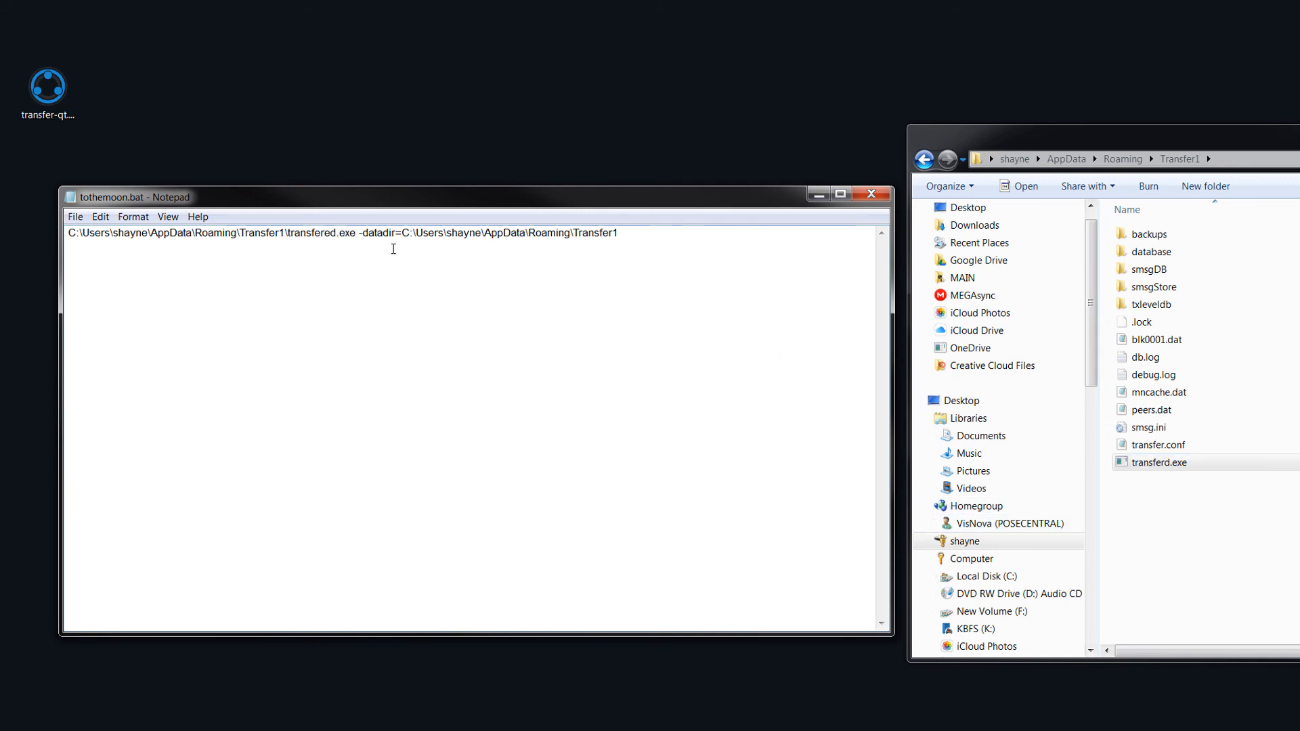
left_click(326, 235)
left_click_drag(360, 235, 630, 247)
right_click(361, 232)
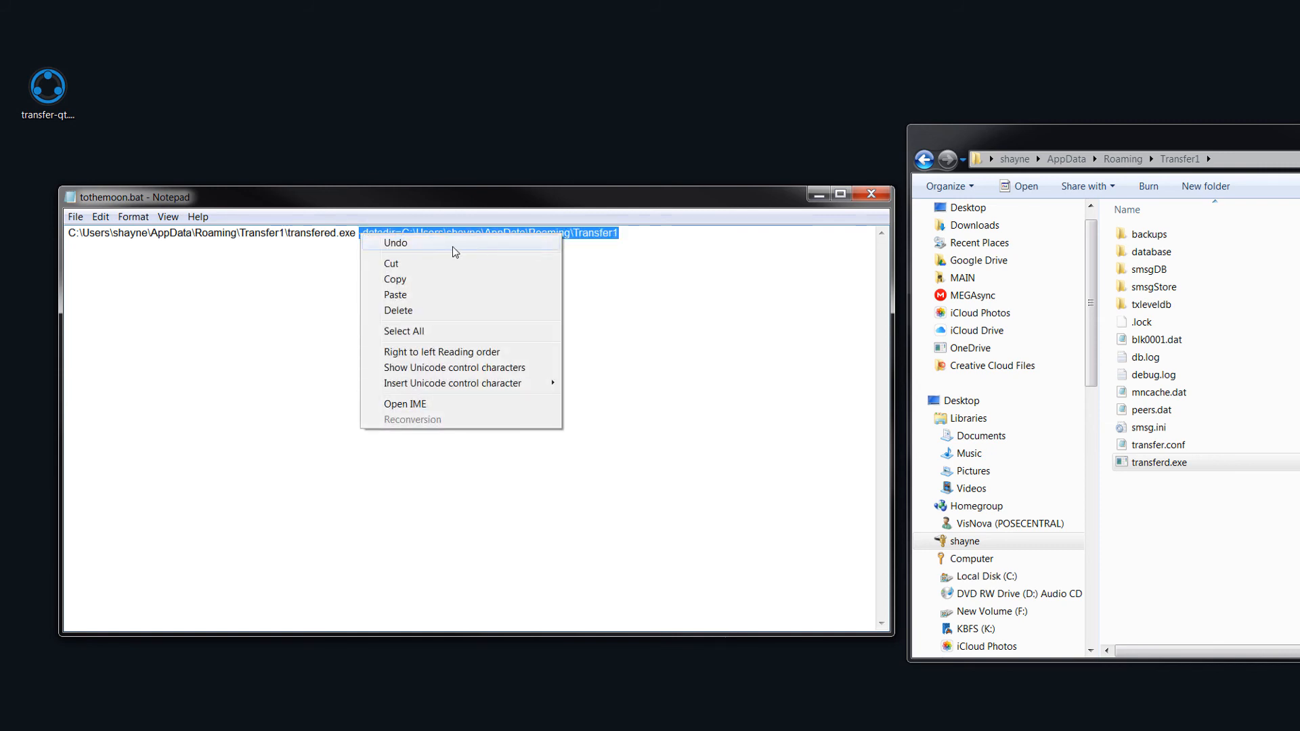
left_click(426, 258)
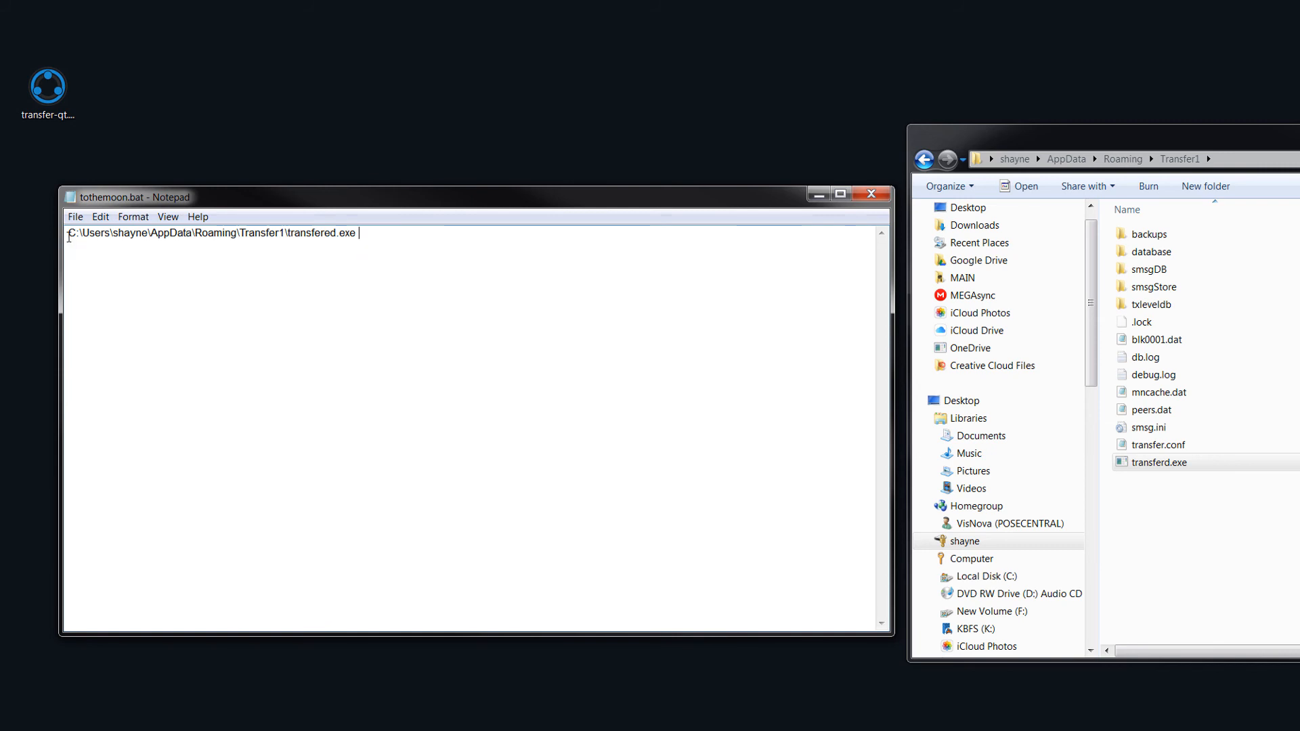
left_click_drag(68, 233, 356, 286)
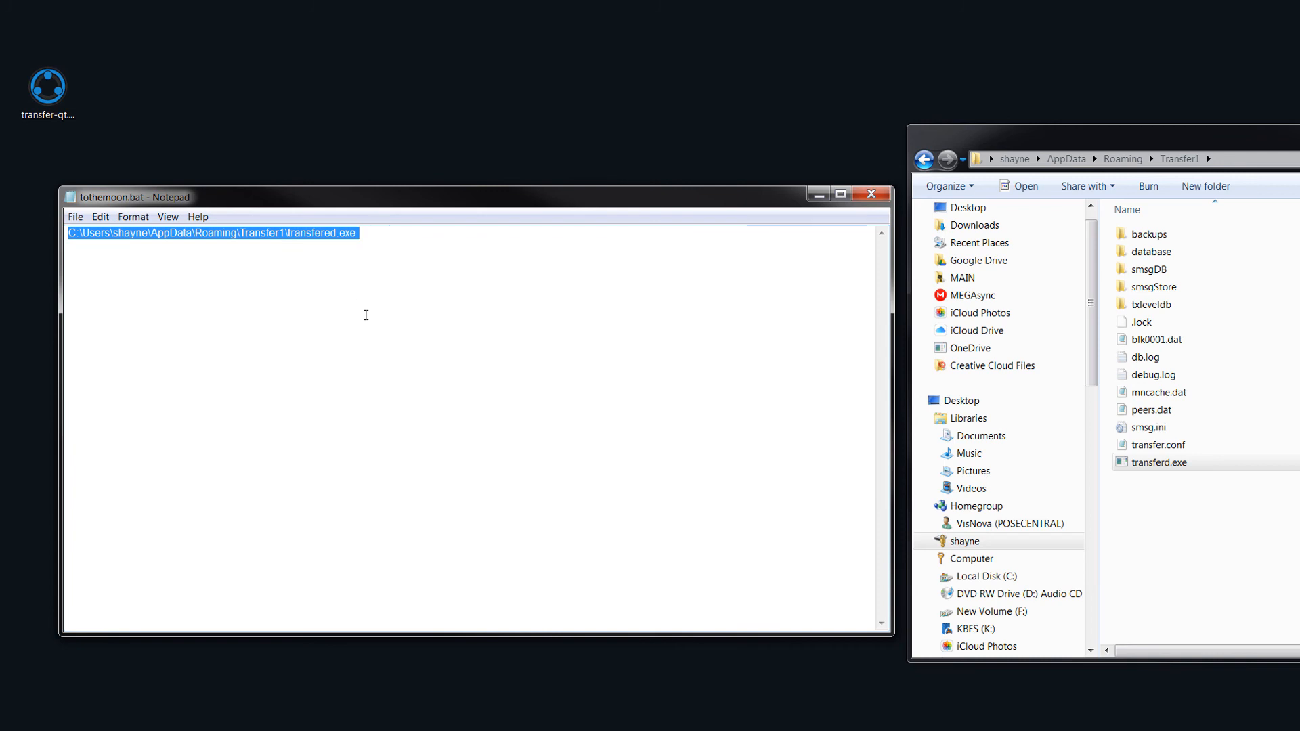
left_click(1248, 168)
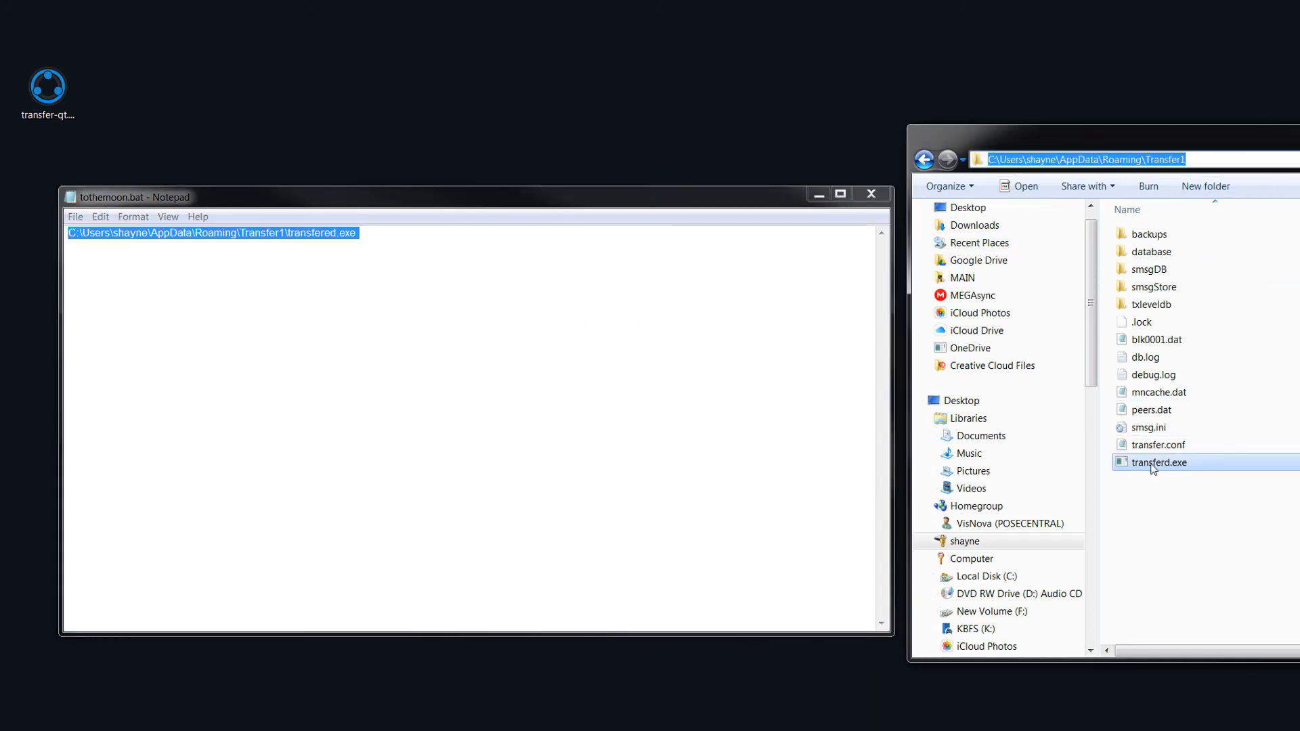
left_click(371, 234)
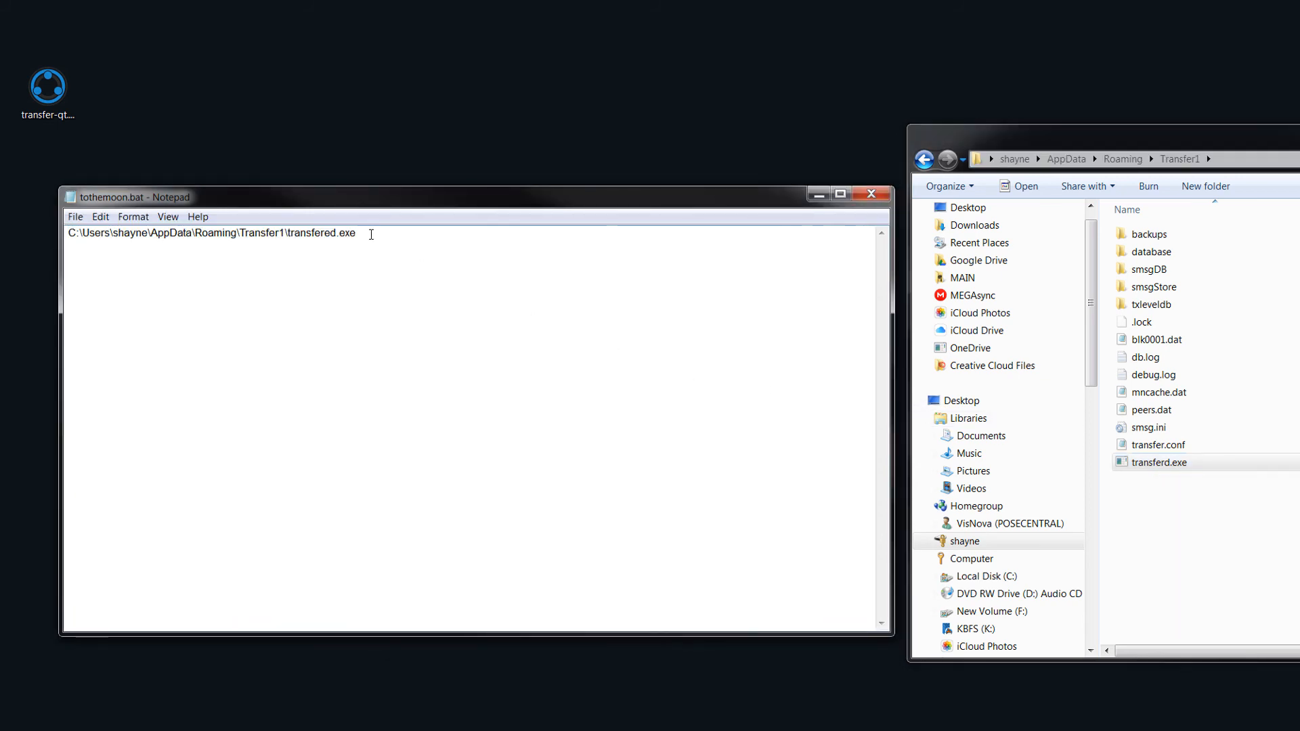
key("ctrl+v")
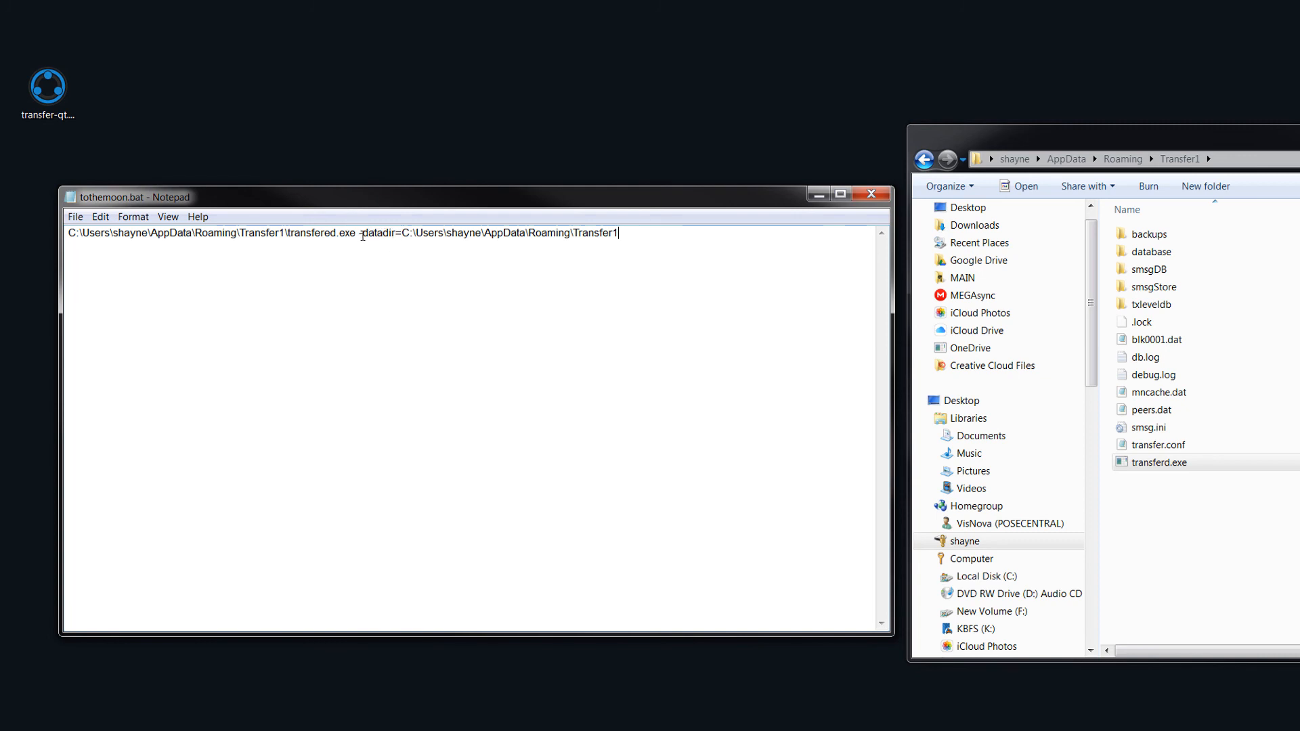
Check the command's path portions against the Transfer1 folder path and save the batch file
left_click(357, 234)
left_click_drag(357, 235, 360, 235)
left_click(362, 236)
left_click_drag(402, 235, 654, 243)
left_click(1206, 154)
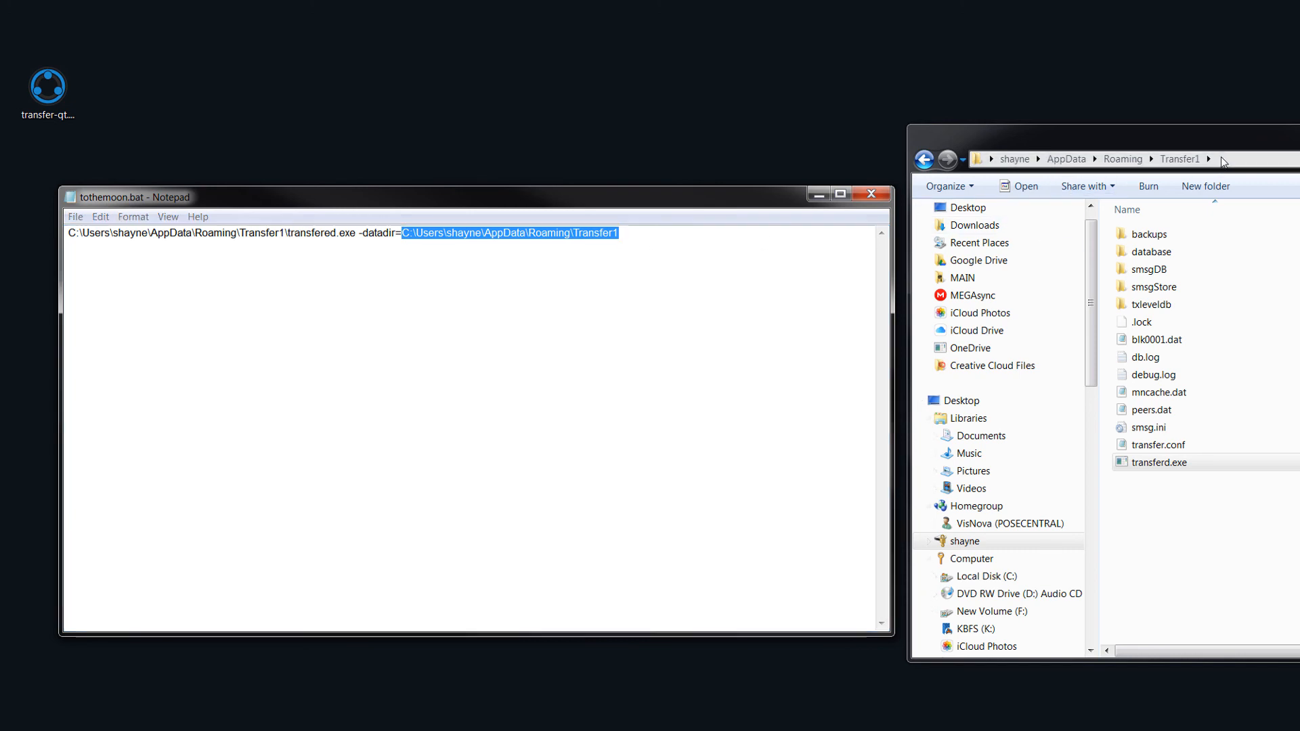
left_click(647, 240)
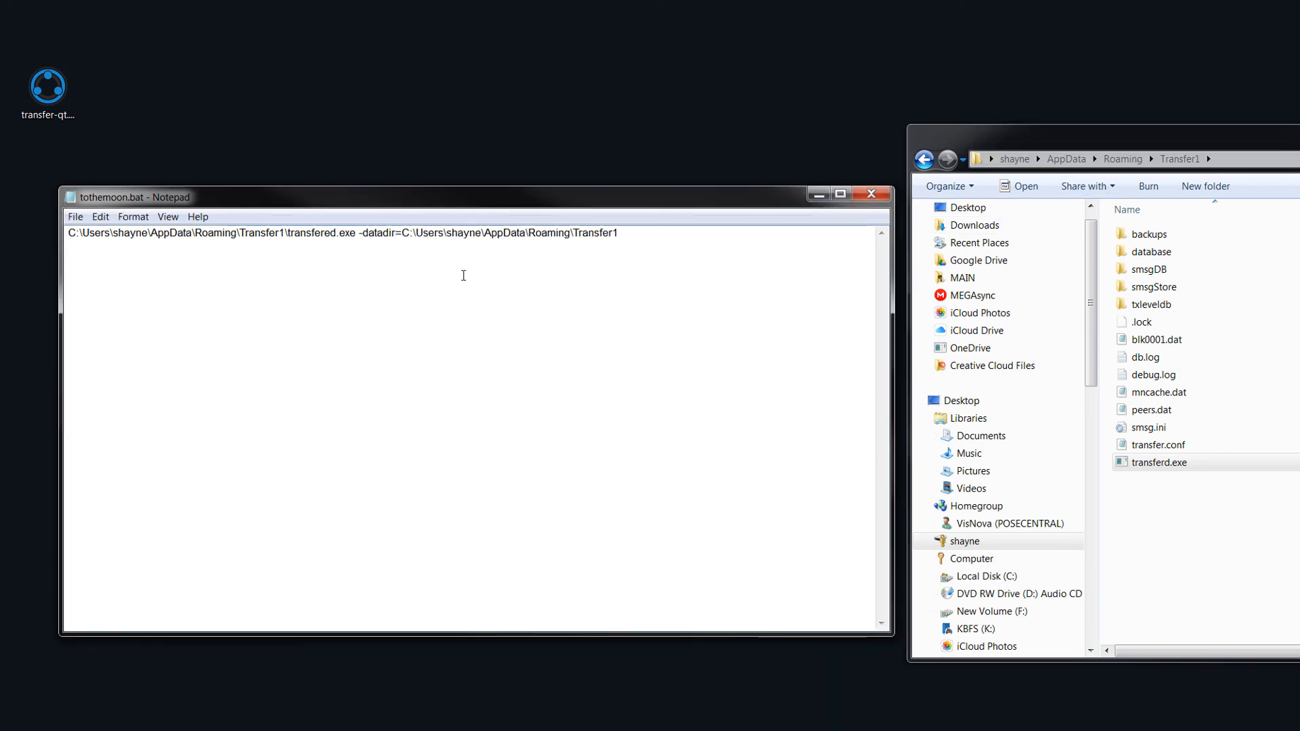
left_click_drag(653, 234, 65, 232)
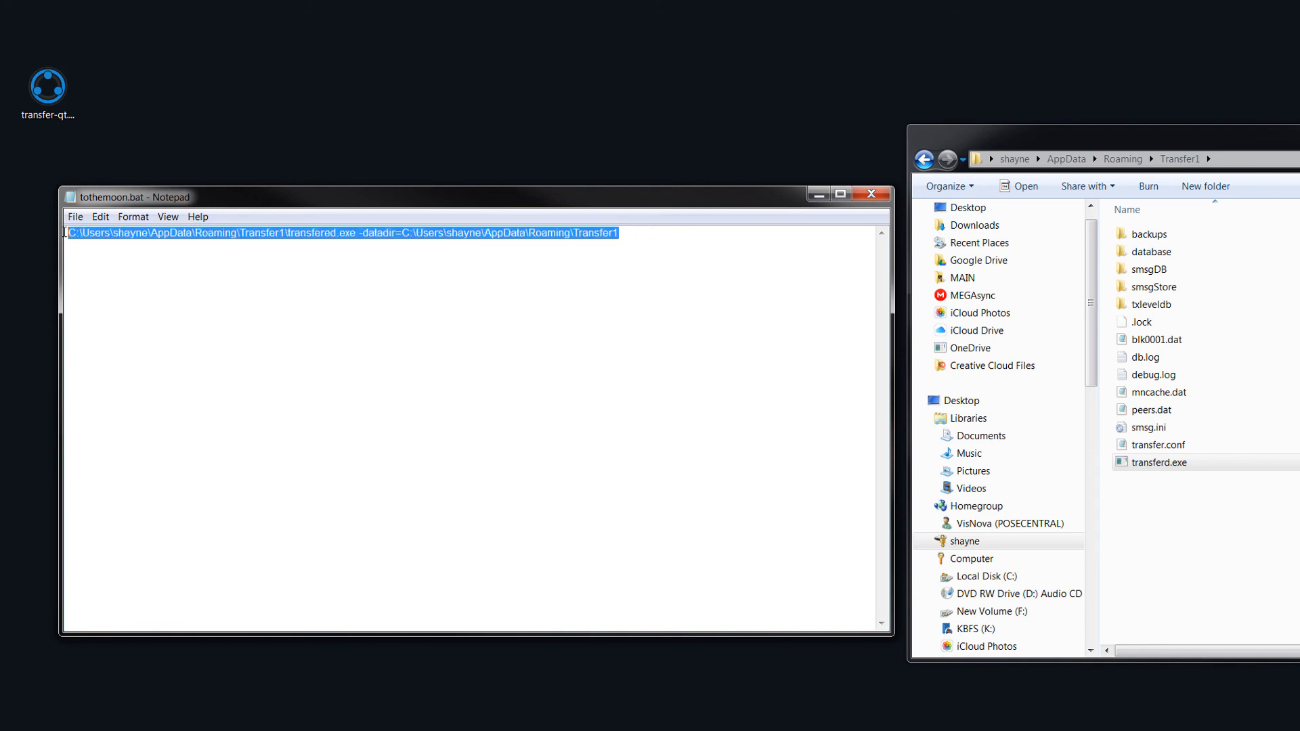
left_click(674, 251)
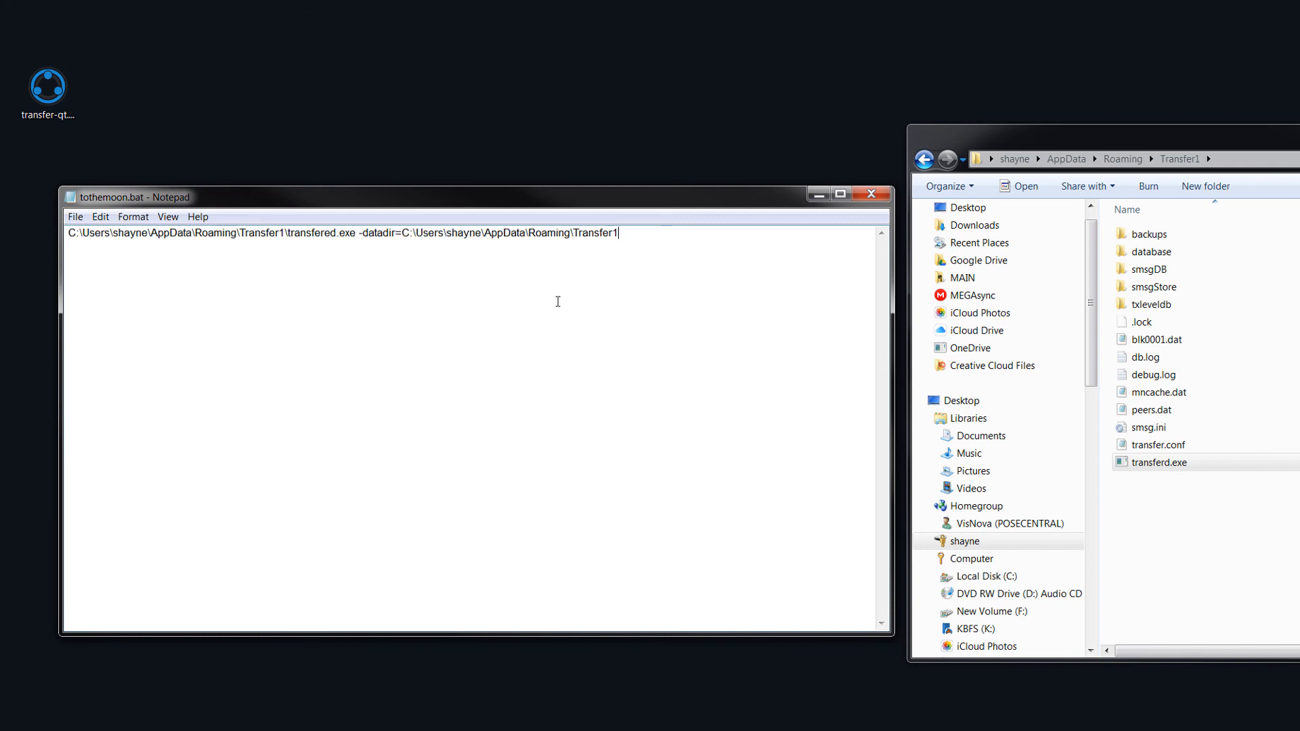
left_click(75, 220)
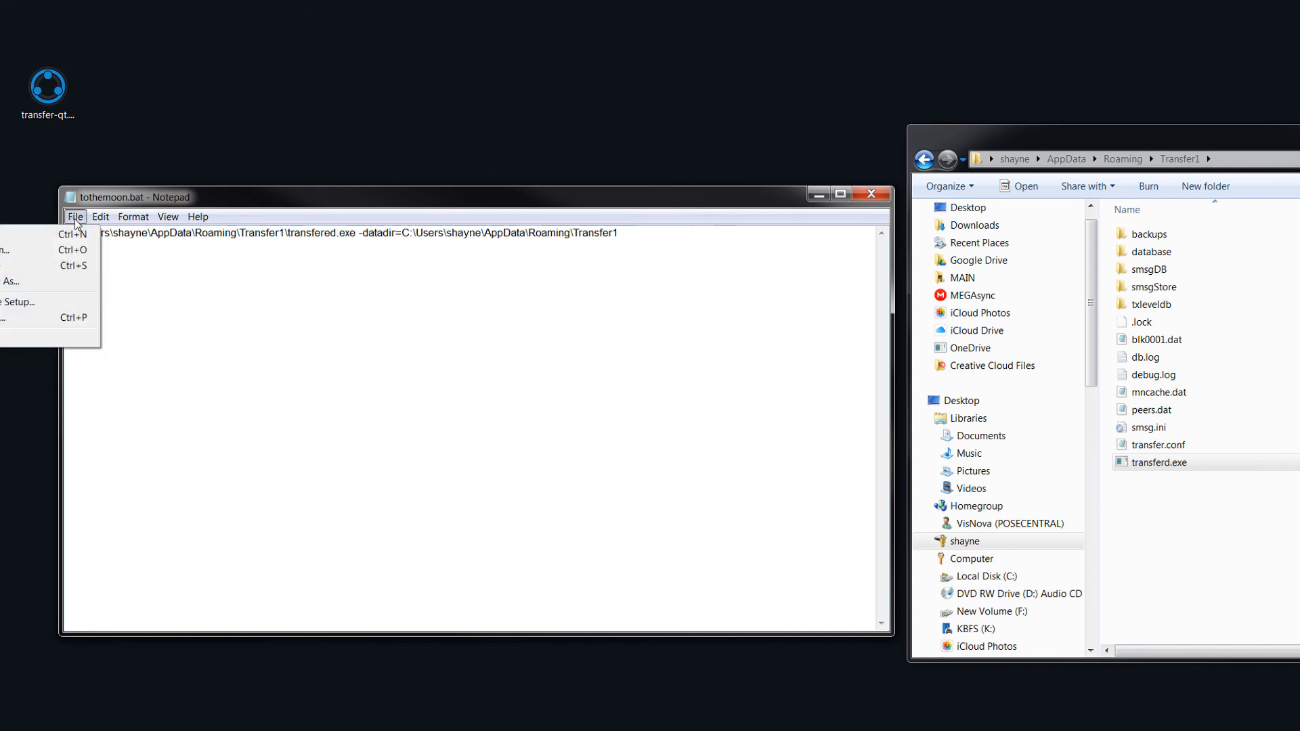
left_click(4, 267)
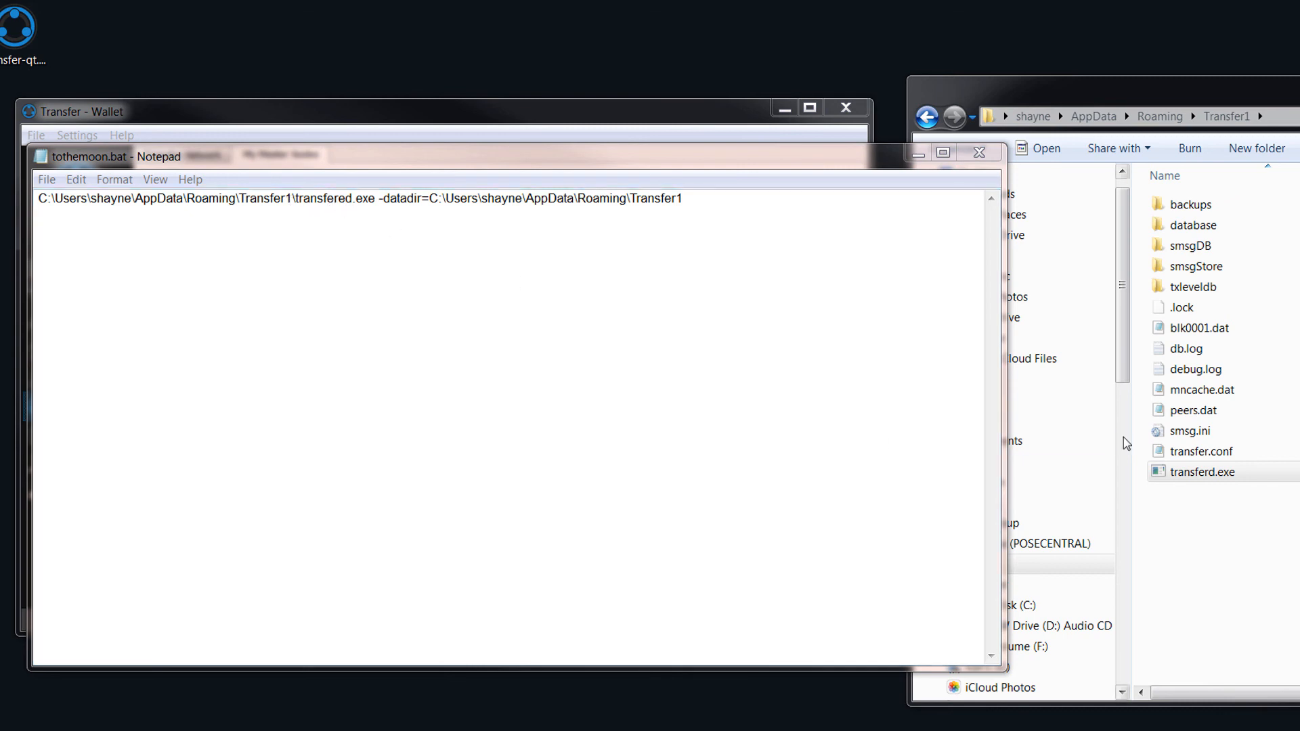
Correct the executable name in the command to transferd.exe, save the file and close the editor
left_click(1210, 476)
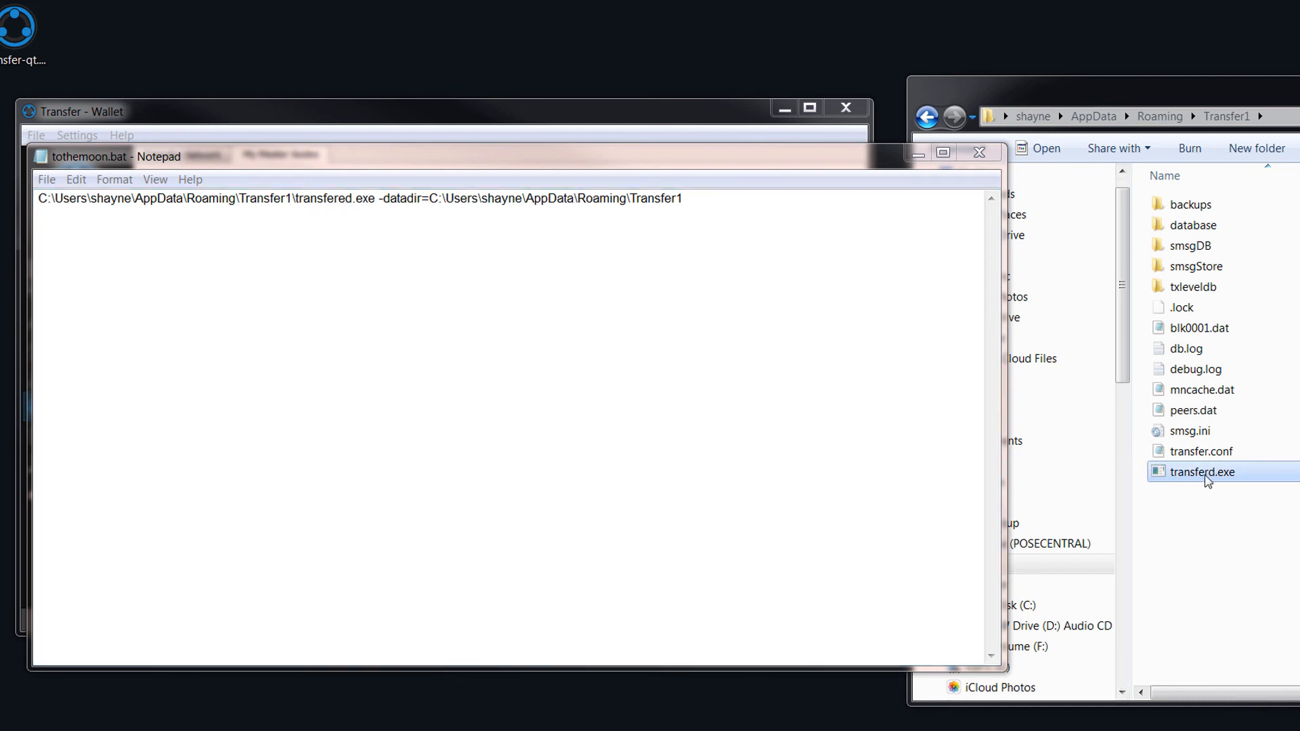
left_click(618, 323)
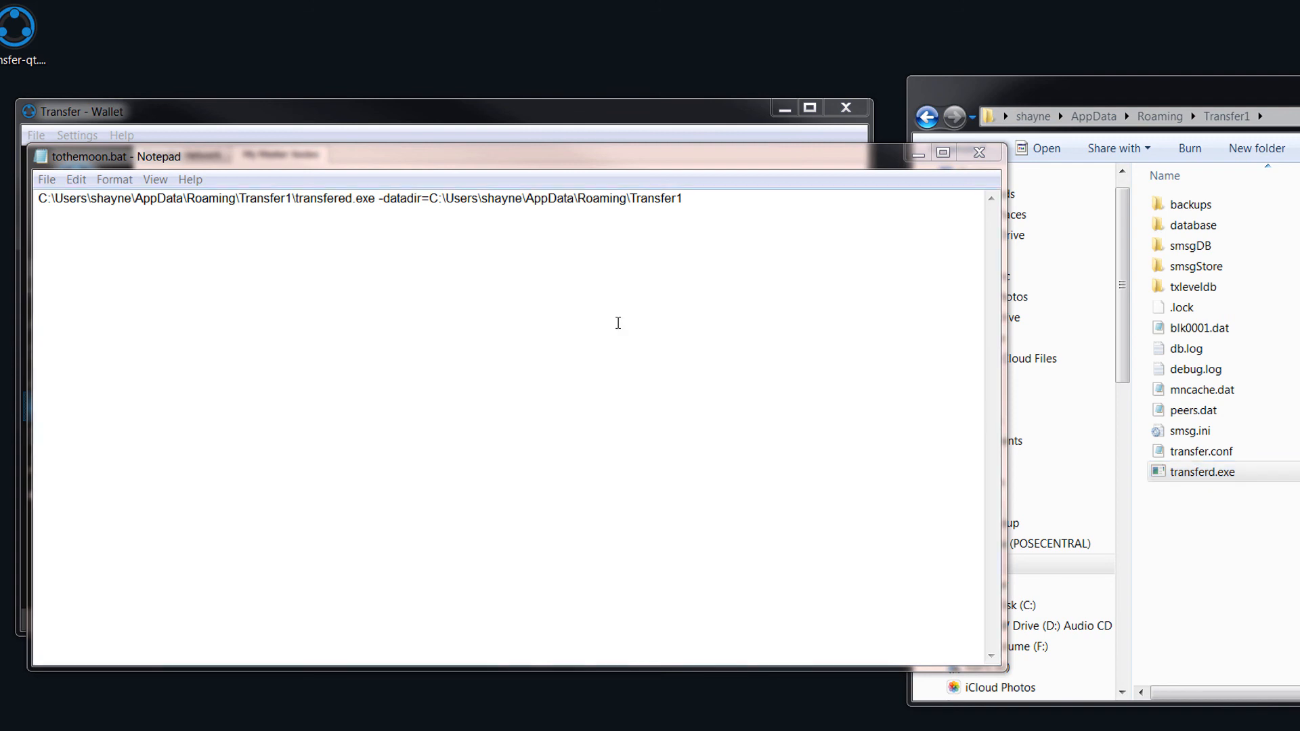
left_click(346, 202)
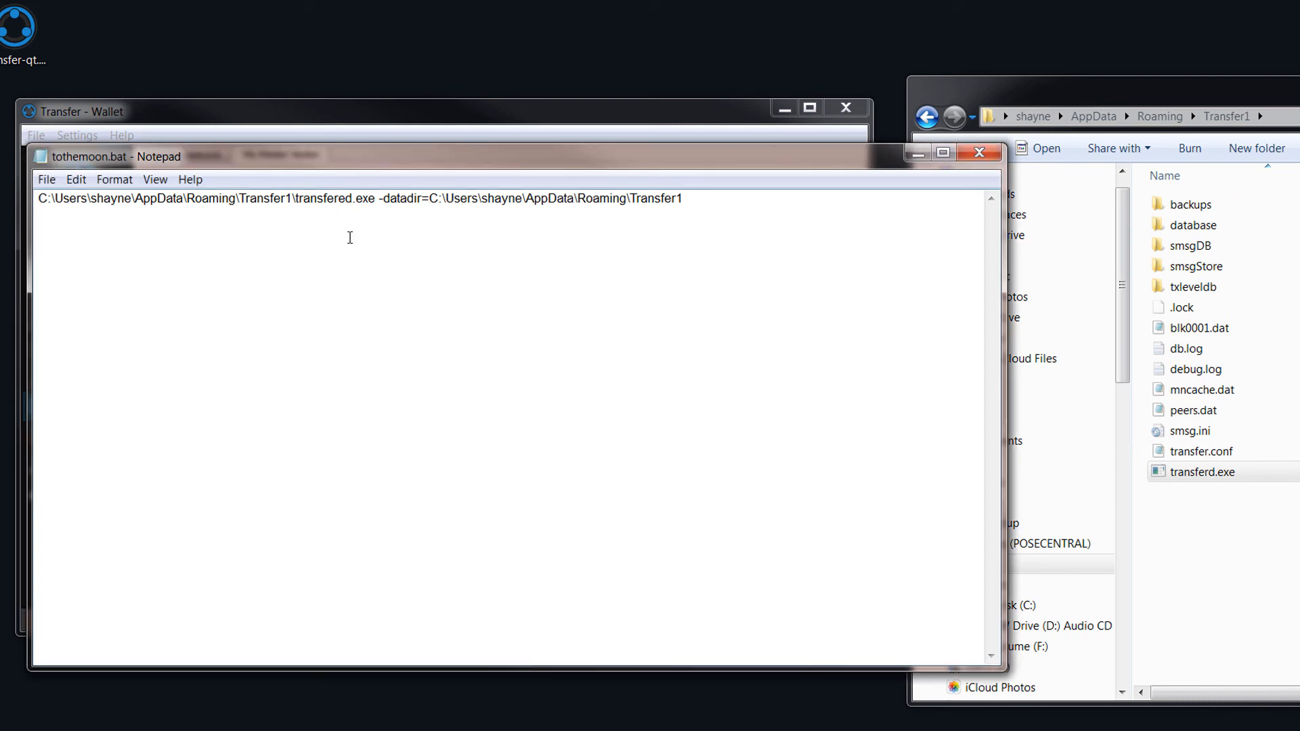
key("BackSpace")
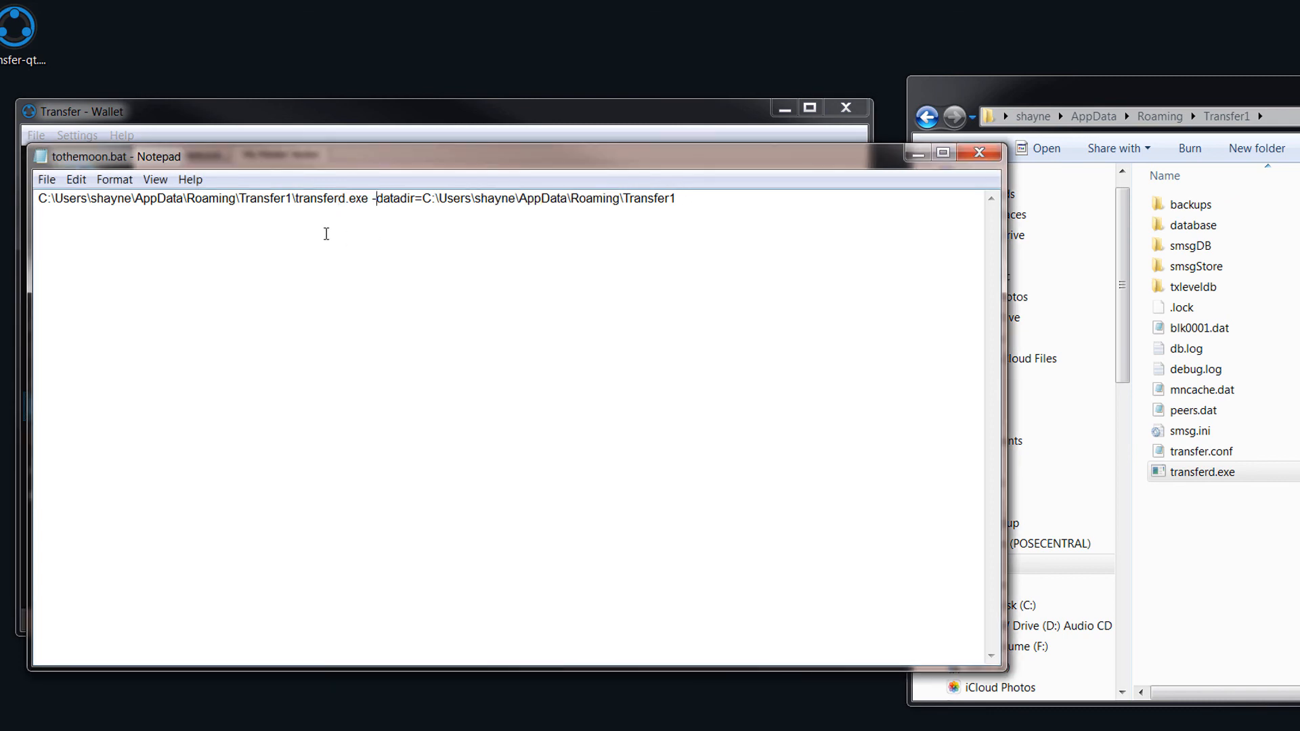
left_click(46, 179)
left_click(40, 236)
left_click(979, 152)
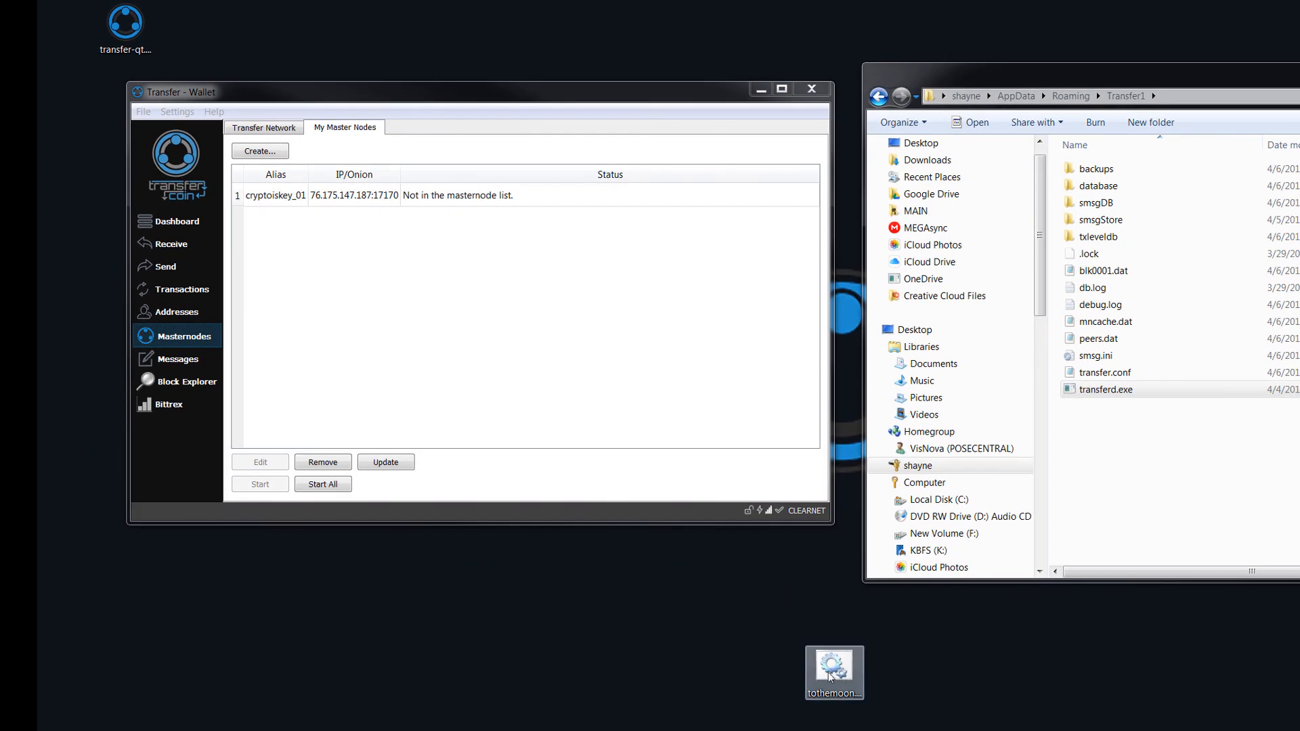
Run tothemoon.bat to launch the daemon with the Transfer1 data folder
double_click(837, 676)
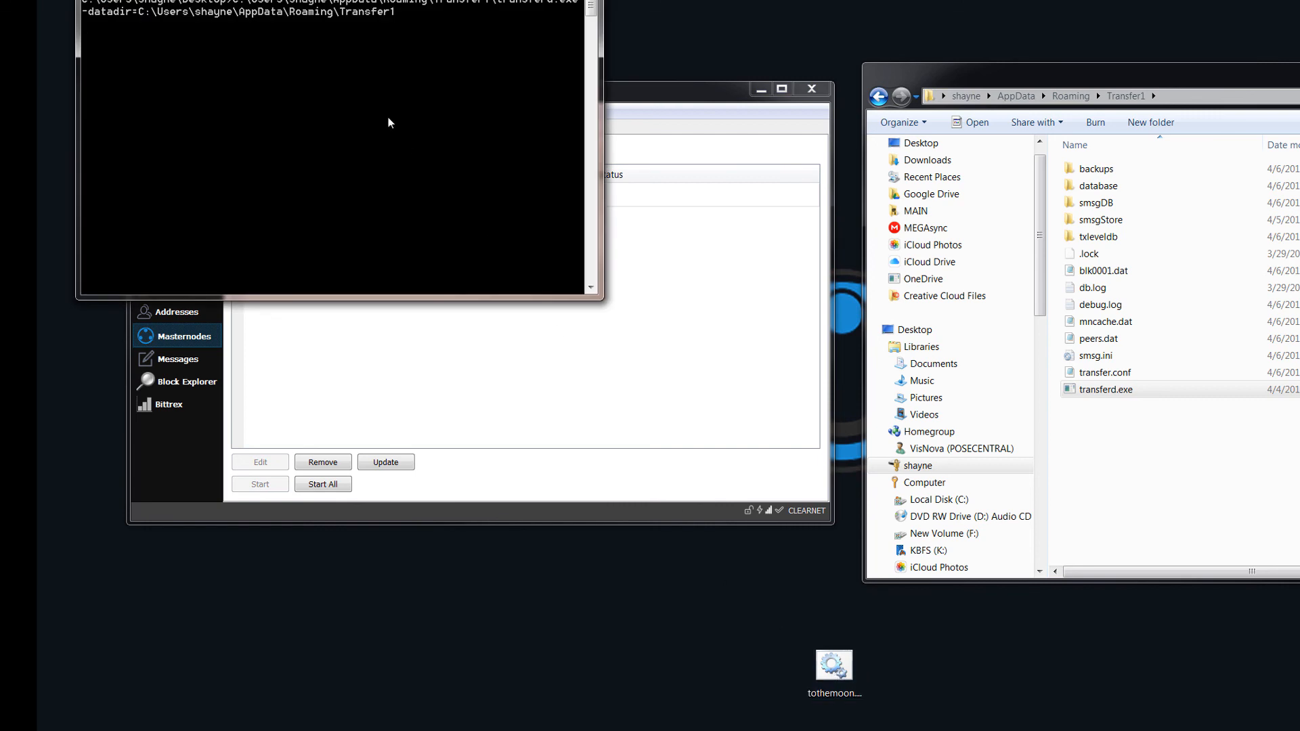
left_click_drag(377, 0, 1263, 76)
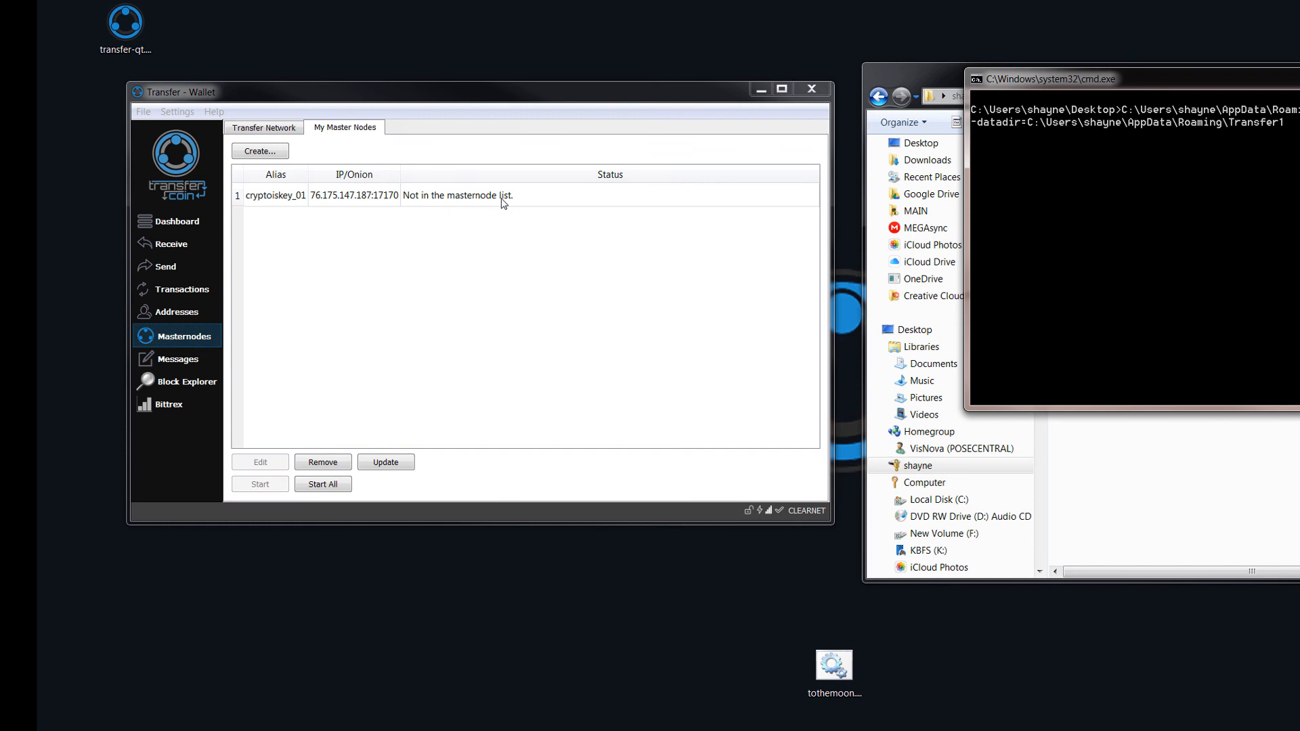
left_click(388, 464)
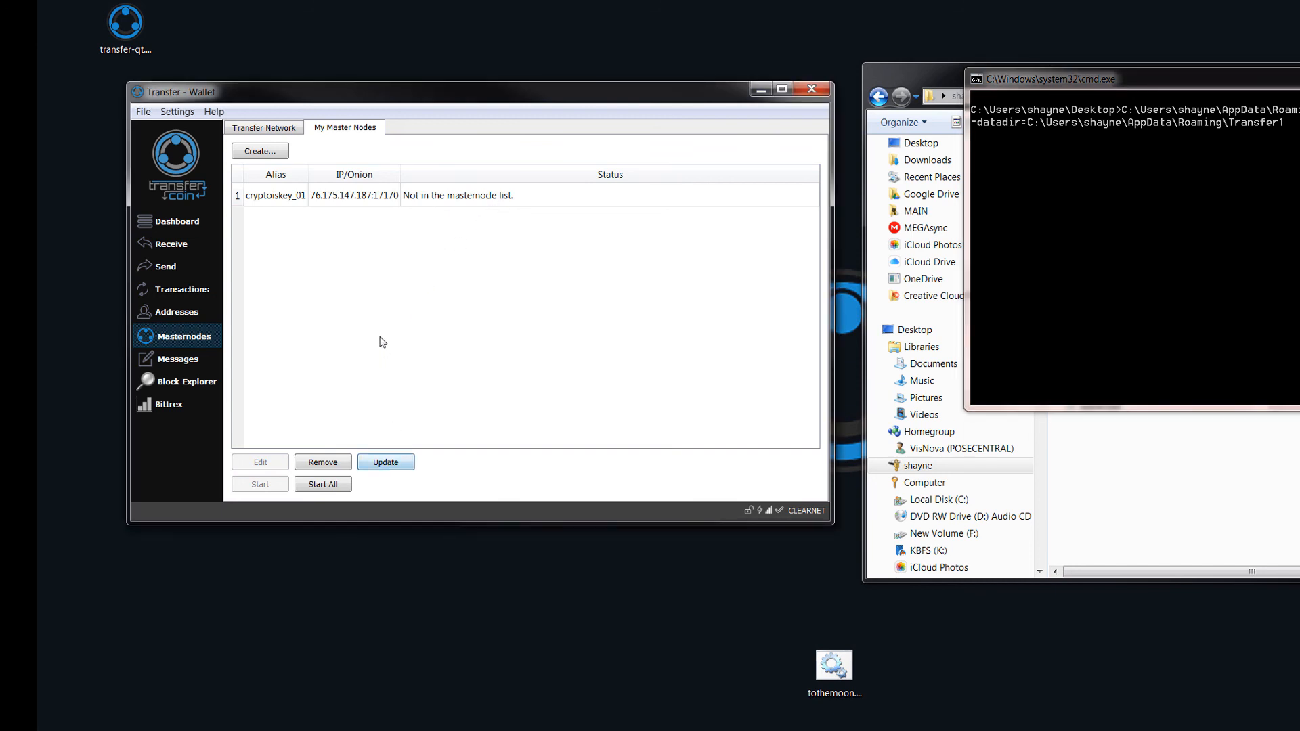
Start all masternodes in the wallet, dismiss the result dialog, and refresh the masternode list
left_click(319, 486)
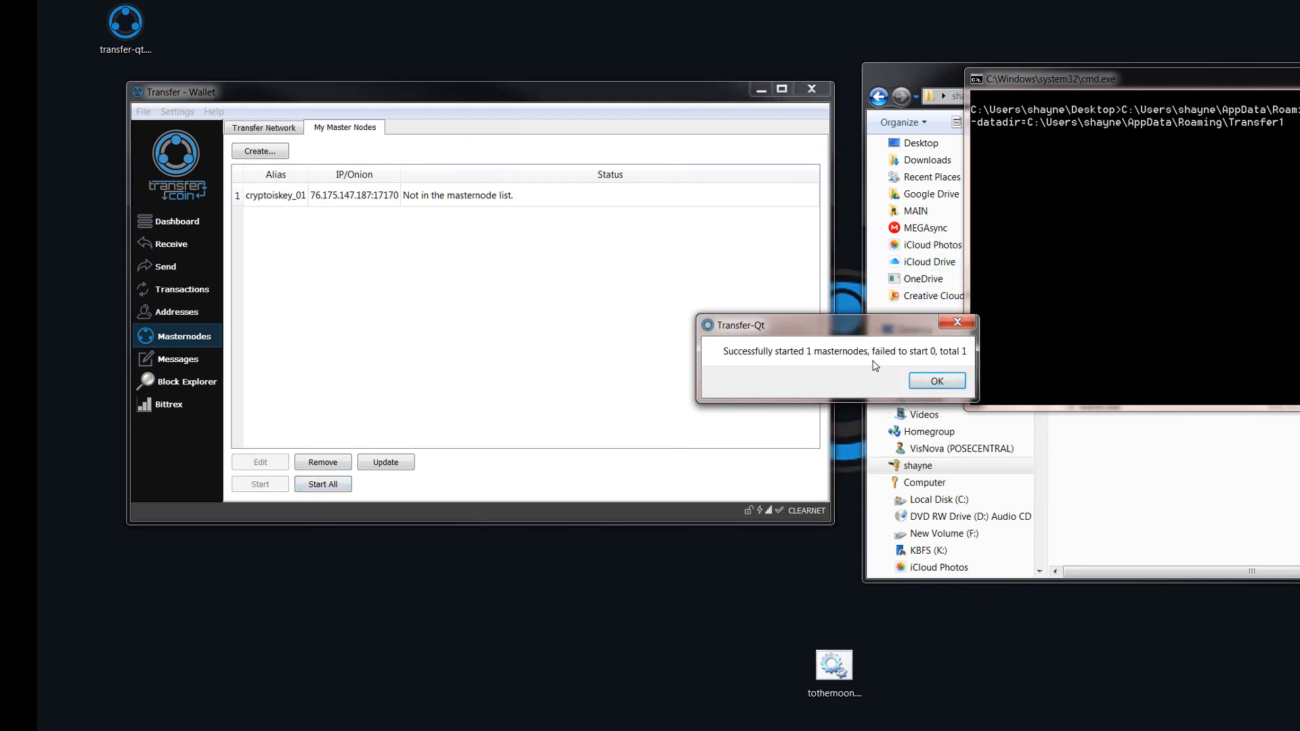
left_click(935, 381)
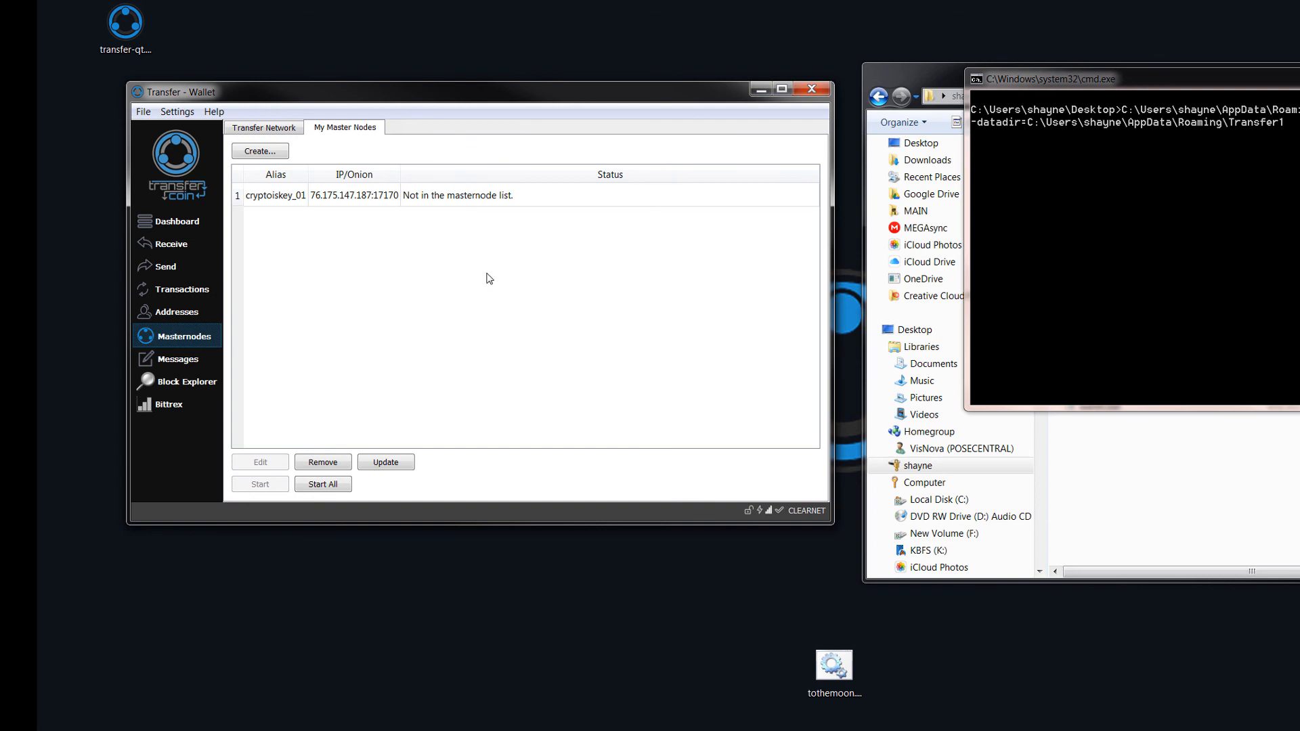
left_click(386, 462)
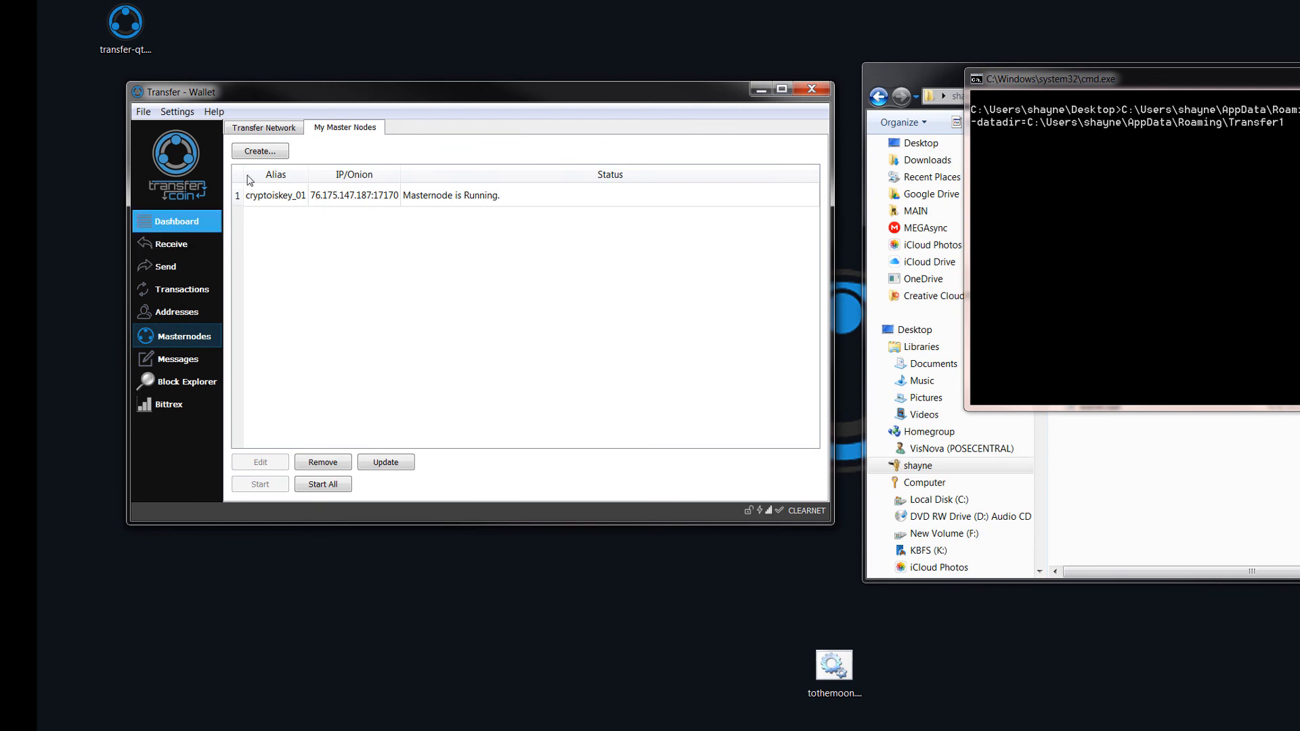
Review the node's entry in the Transfer Network list and the wallet dashboard
left_click(262, 130)
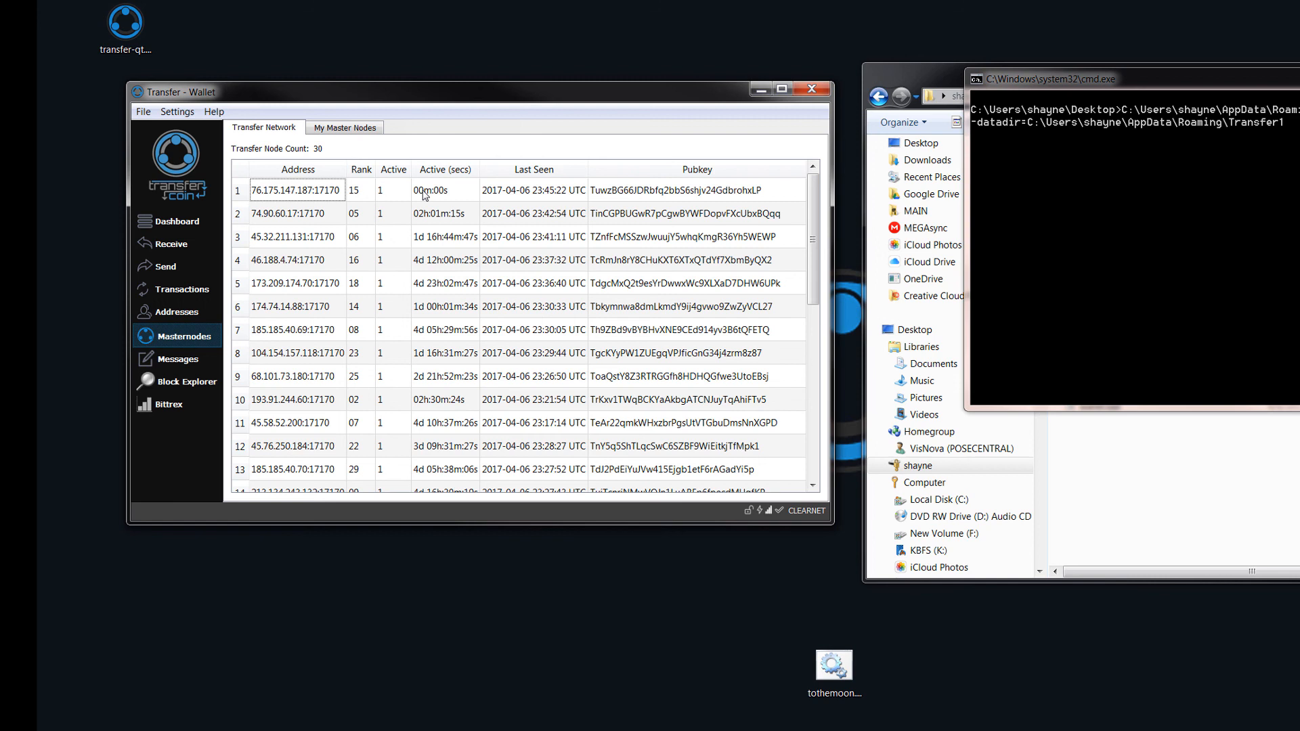
left_click(1040, 81)
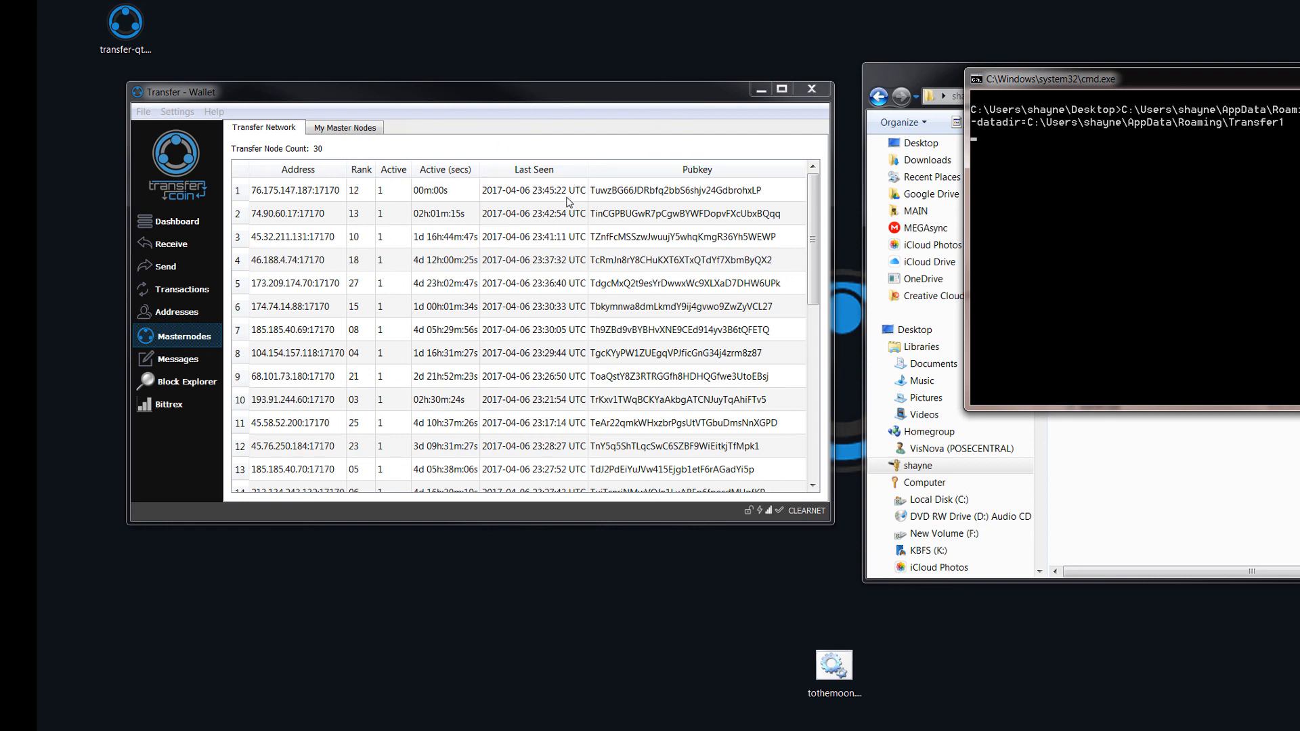
mouse_move(1086, 75)
left_mouse_down()
mouse_move(1075, 103)
mouse_move(1077, 91)
left_mouse_up()
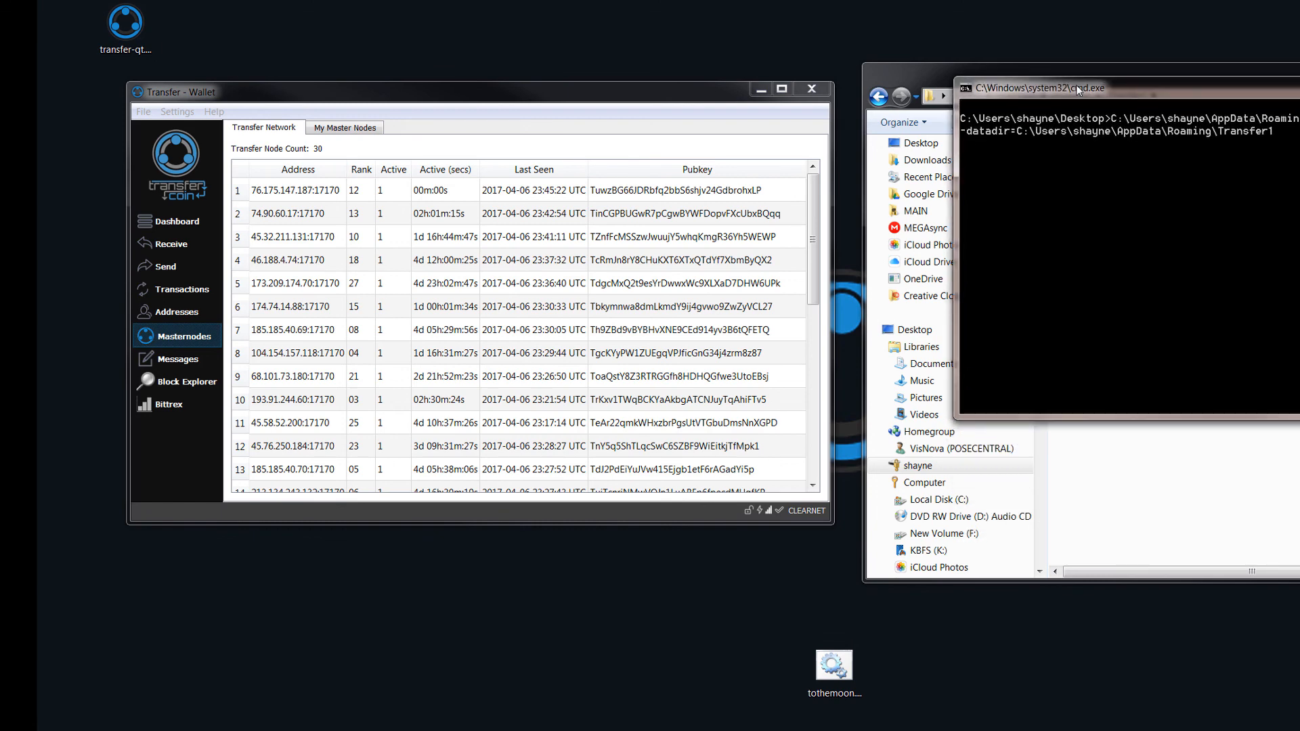
left_click(165, 223)
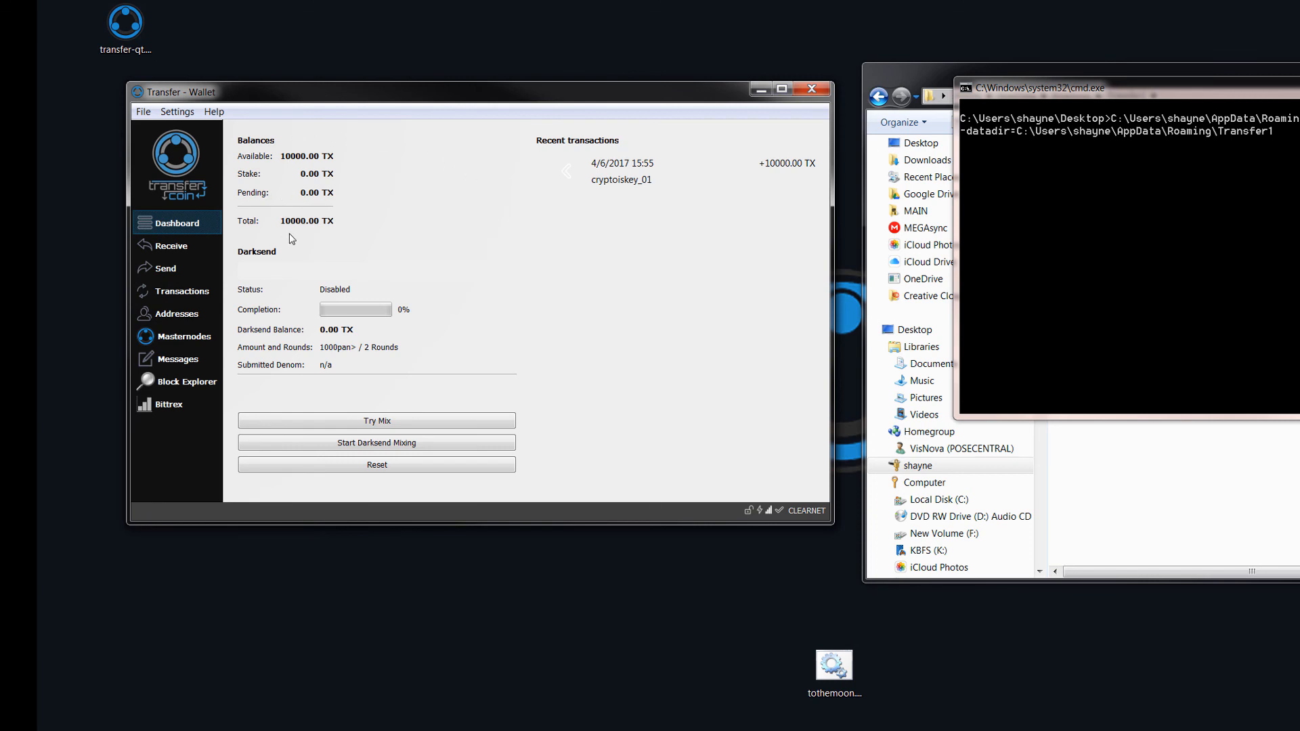